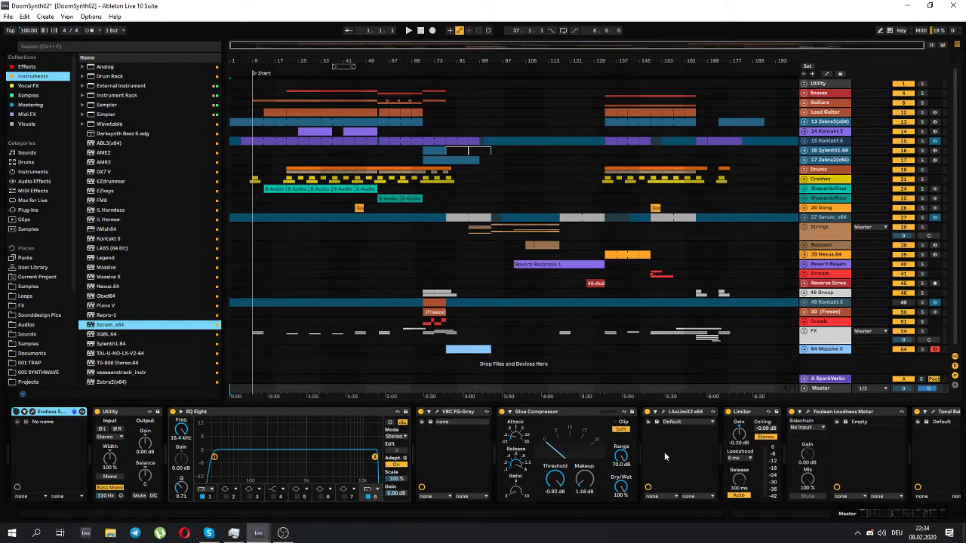
- Inspect the LAxLimit2 limiter settings on the Master track
click(662, 411)
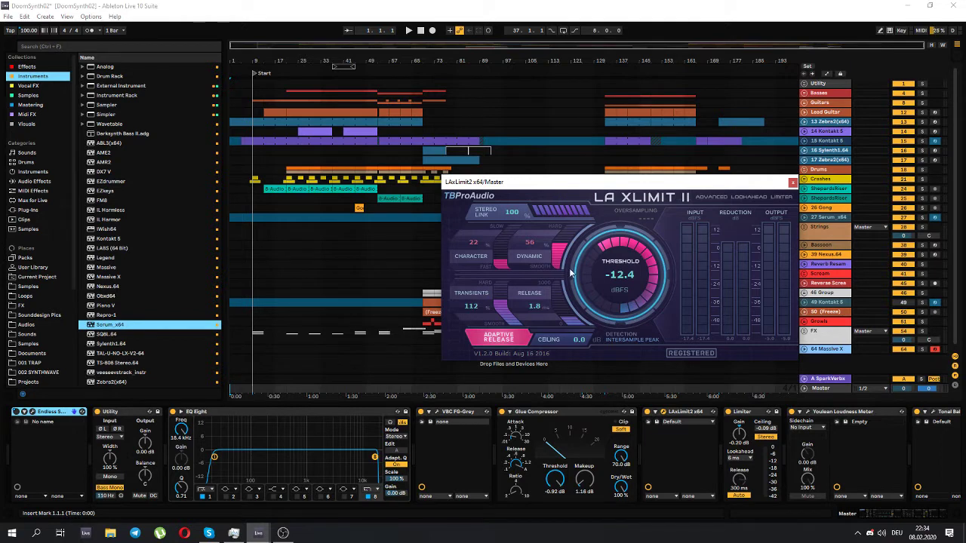
click(792, 184)
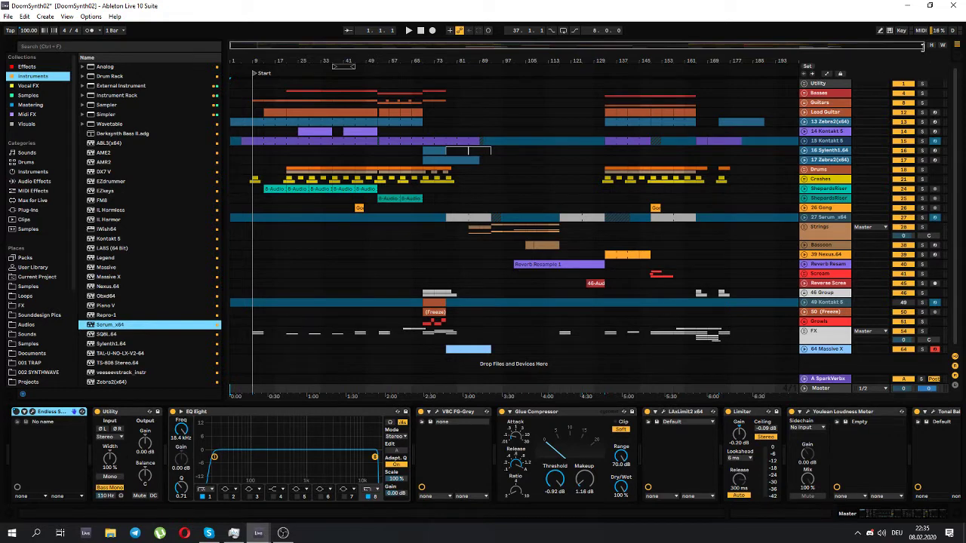
- Unfold the 13 Zebra2(x64) track in the arrangement's intro section and show its device chain
drag(922, 45, 403, 44)
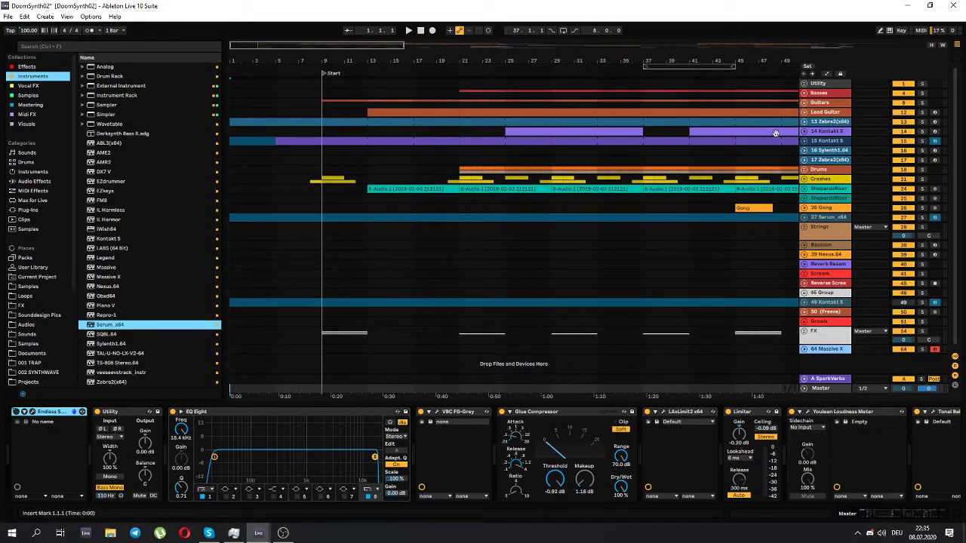
click(803, 123)
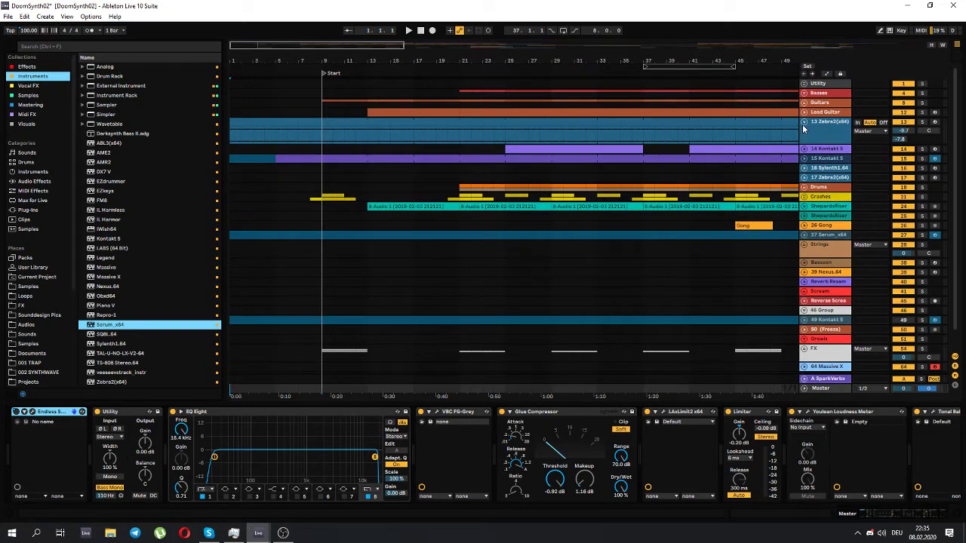
click(804, 123)
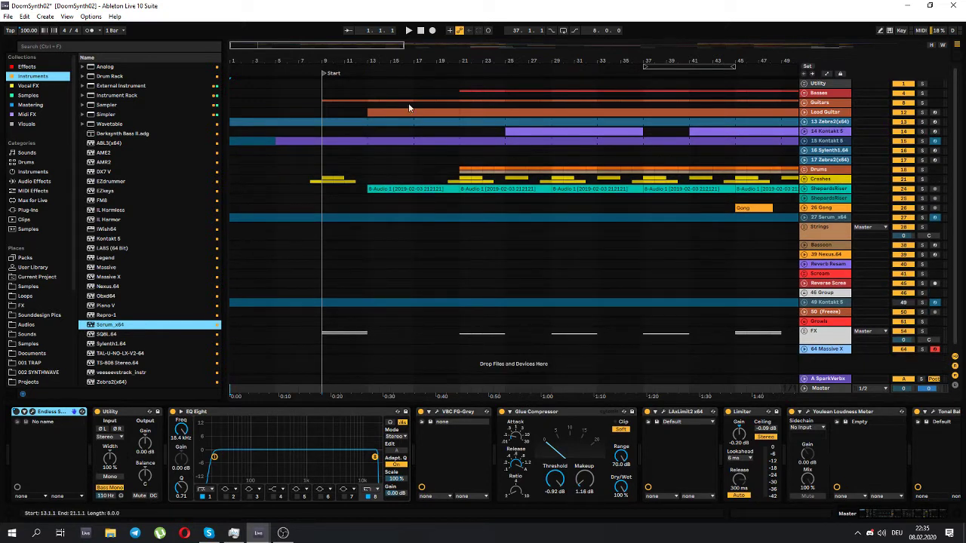
click(821, 123)
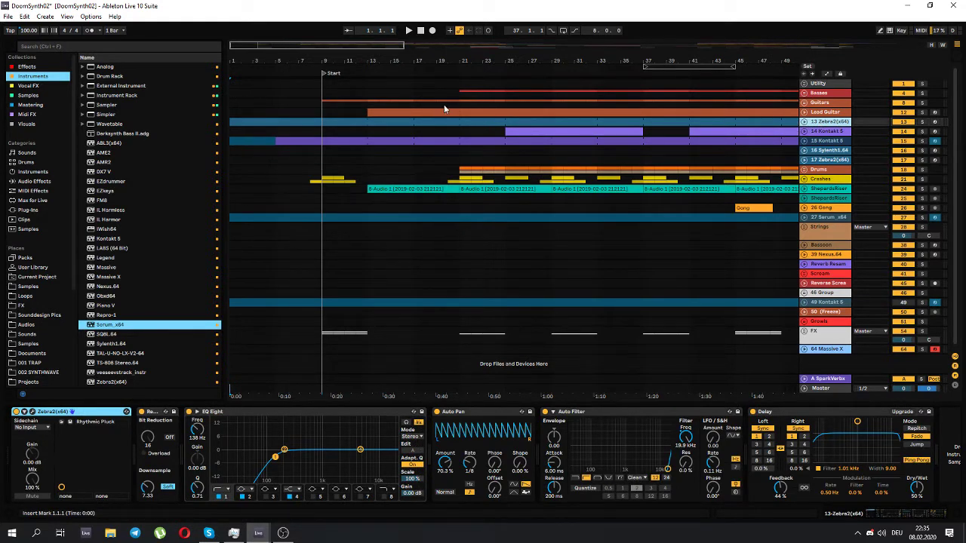
click(804, 122)
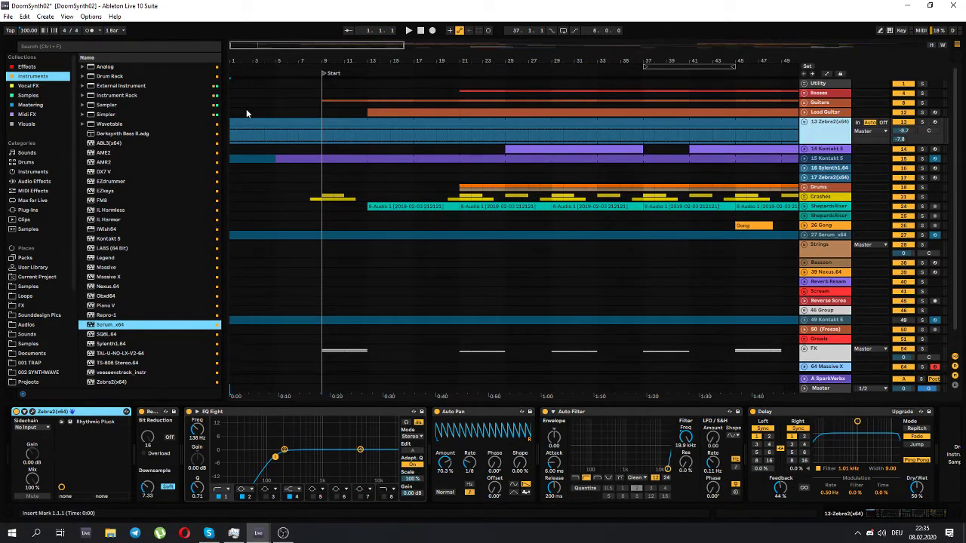
- Play the arrangement from the beginning and unfold the 15 Kontakt 5 track
key(space)
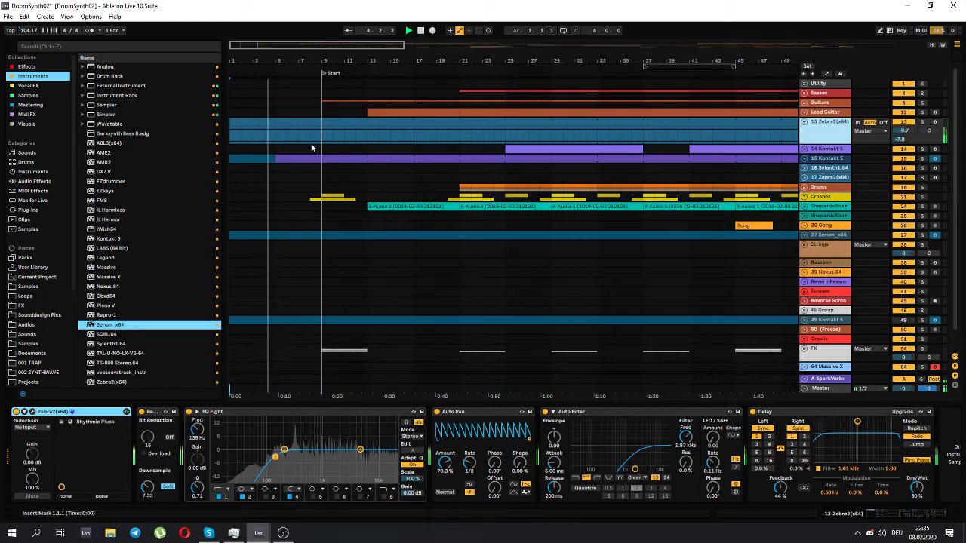
click(803, 149)
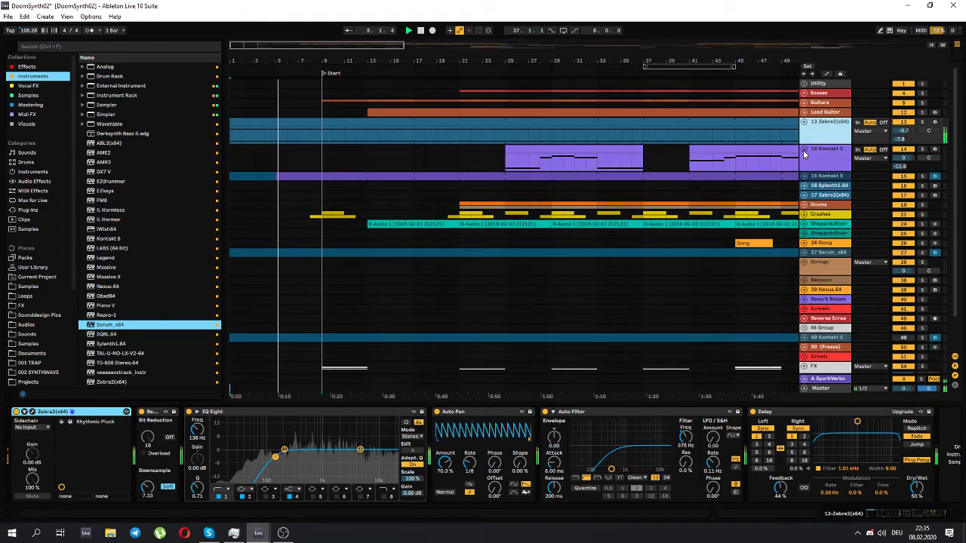
click(803, 149)
click(803, 158)
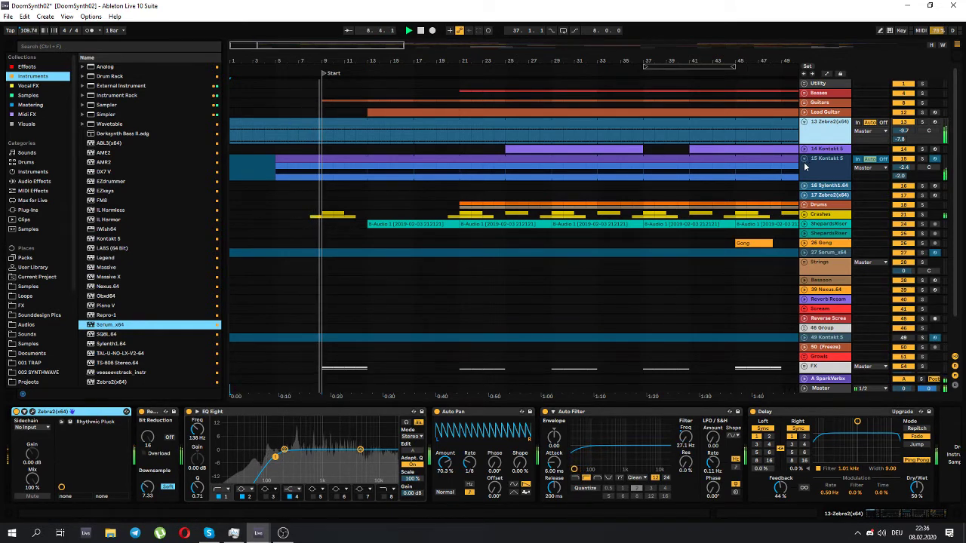
- Solo the 13 Zebra2(x64) track and place the insert mark at bar 9
click(922, 122)
click(322, 137)
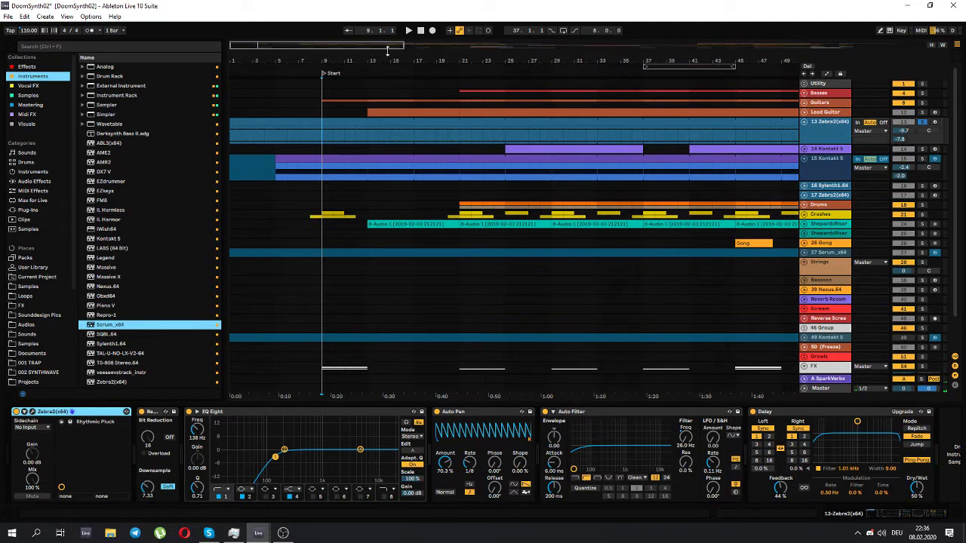
drag(387, 51, 836, 49)
drag(958, 129, 945, 248)
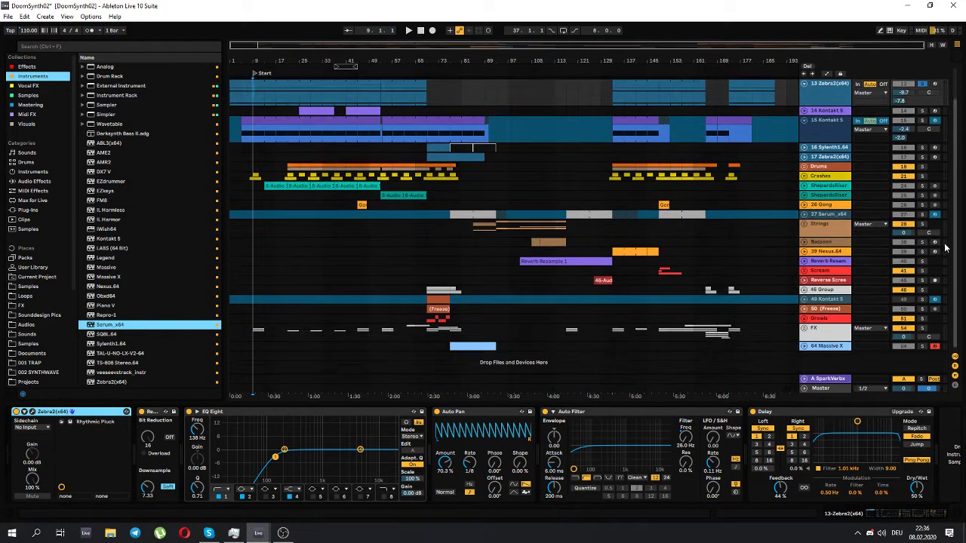
scroll(948, 278, up, 1)
scroll(949, 373, down, 1)
scroll(905, 227, up, 3)
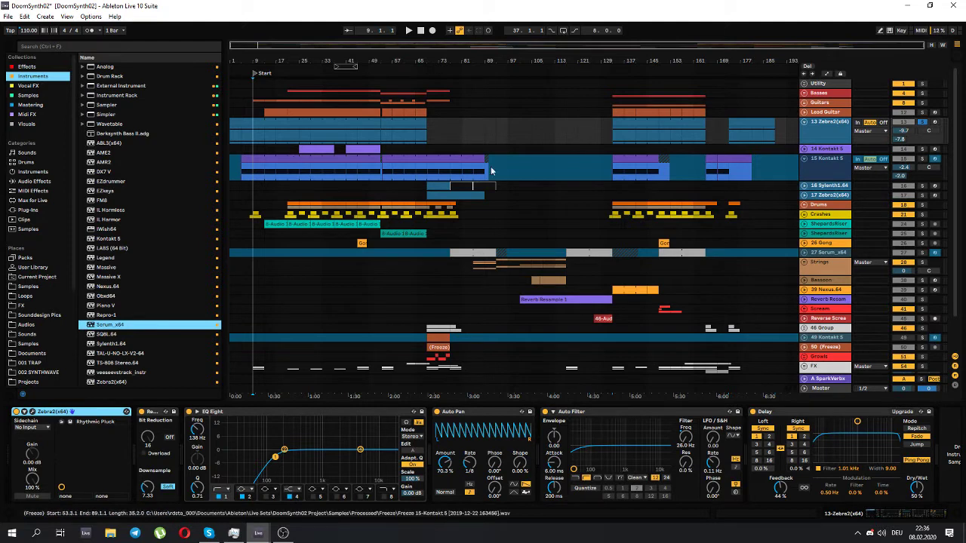
- Bypass the Delay, Auto Filter, Auto Pan, EQ Eight and bit reduction effects on the 13 Zebra2(x64) track
click(816, 129)
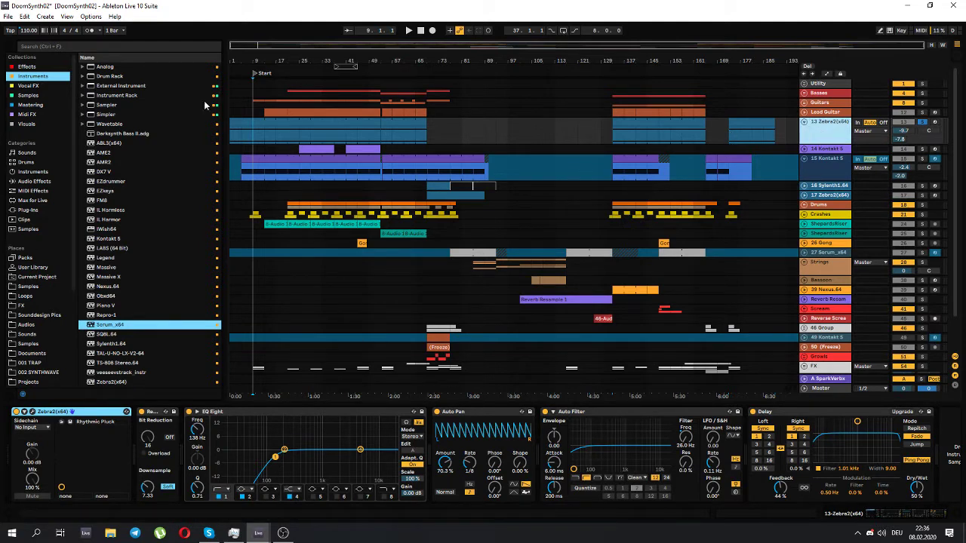
drag(922, 44, 395, 83)
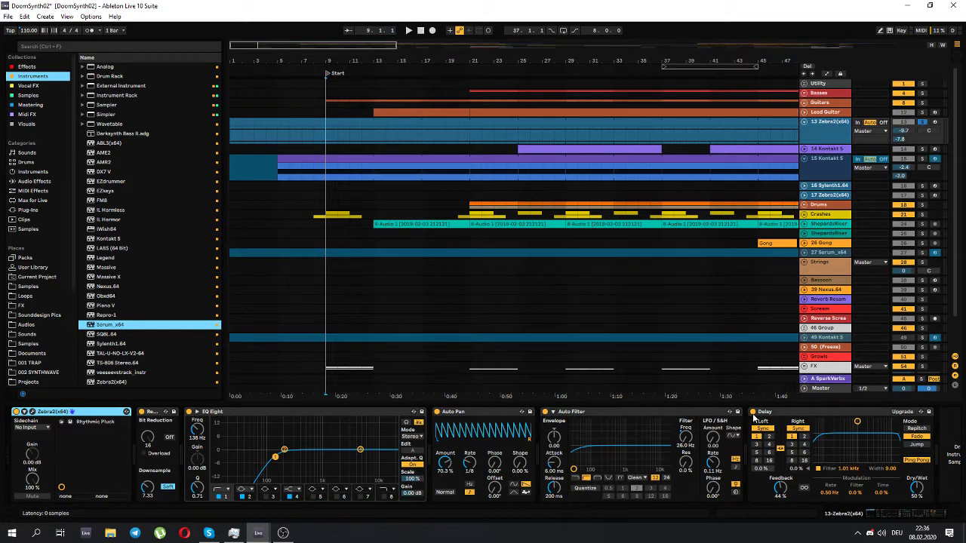
click(752, 412)
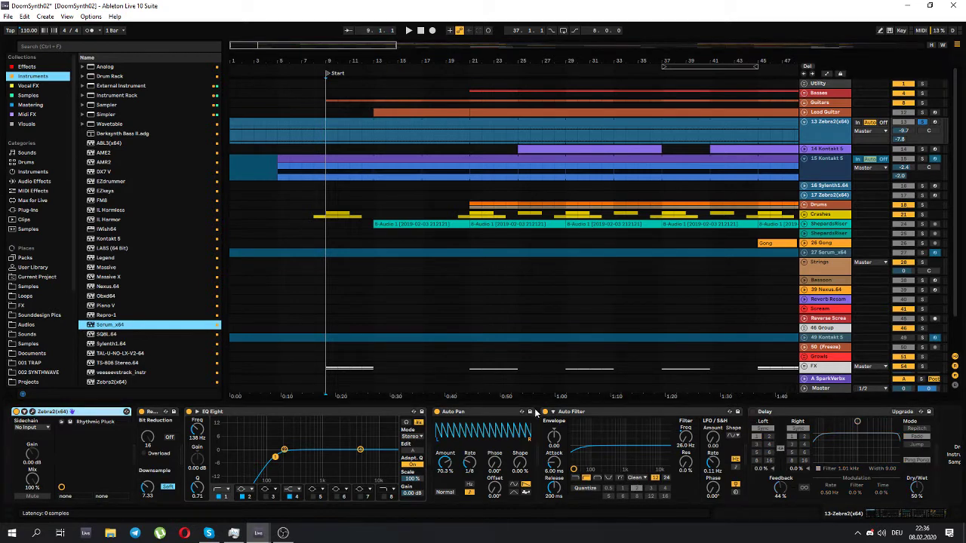
click(437, 412)
click(189, 412)
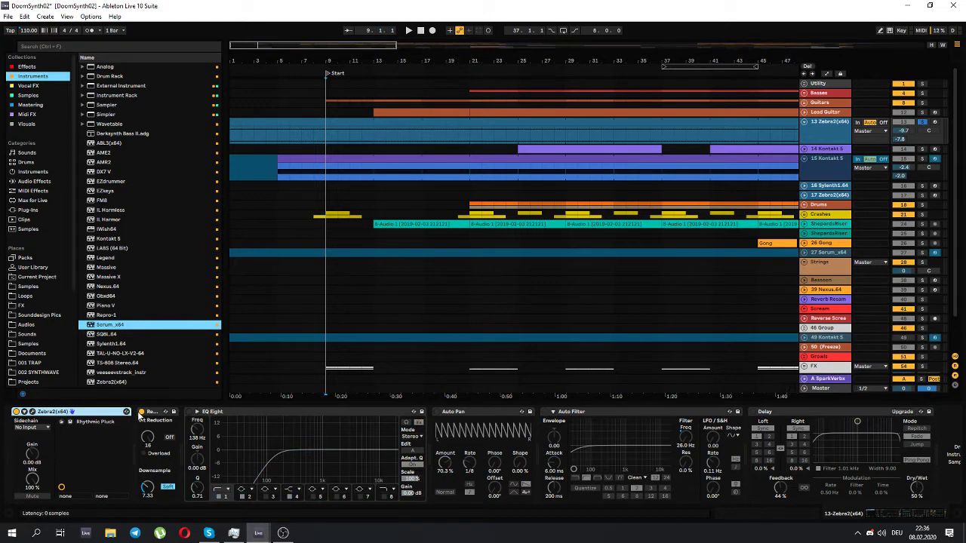
click(141, 412)
- Inspect the Rhythmic Pluck preset in the Zebra2 plug-in window
click(33, 412)
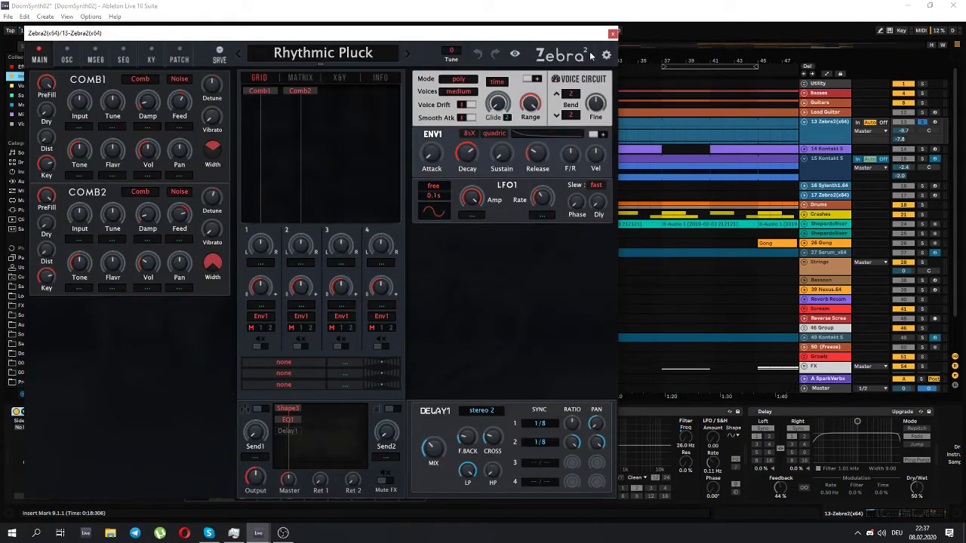
click(613, 33)
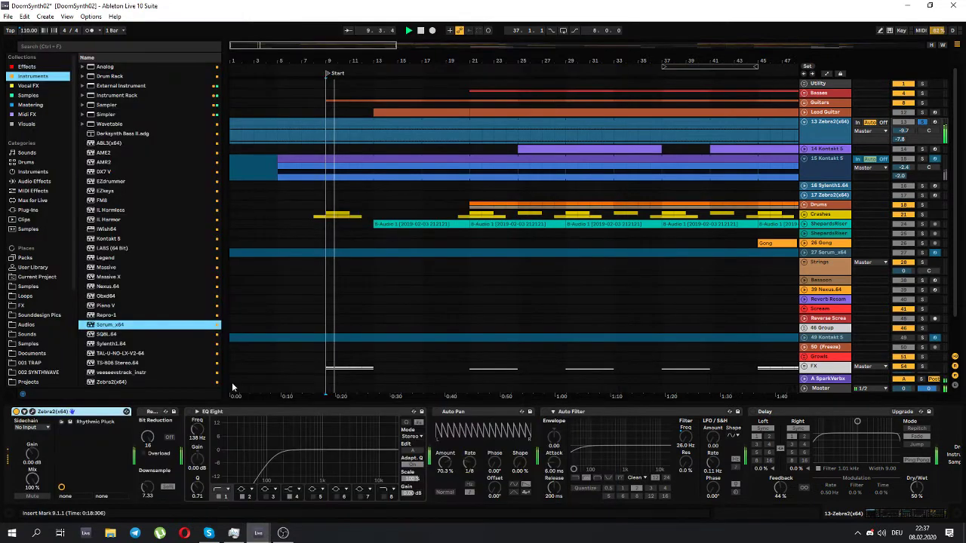
- Re-enable the bit reduction, EQ Eight, Auto Pan, Auto Filter and Delay effects one by one while auditioning the Zebra2 sound
click(142, 412)
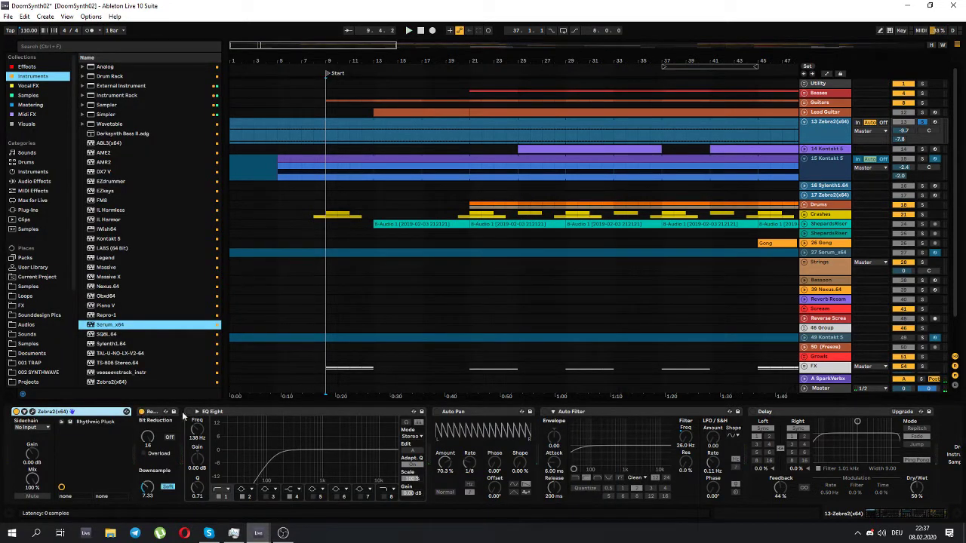
click(190, 412)
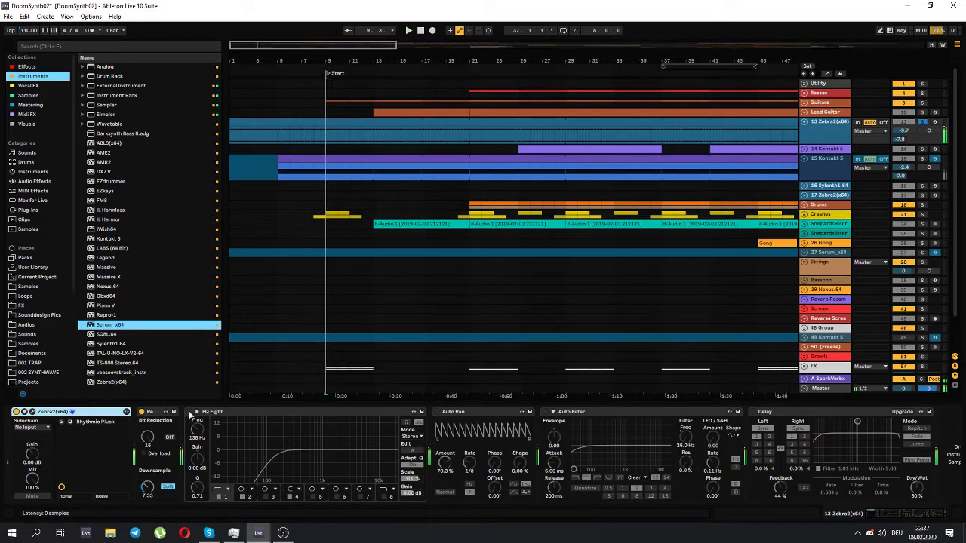
click(436, 411)
click(544, 411)
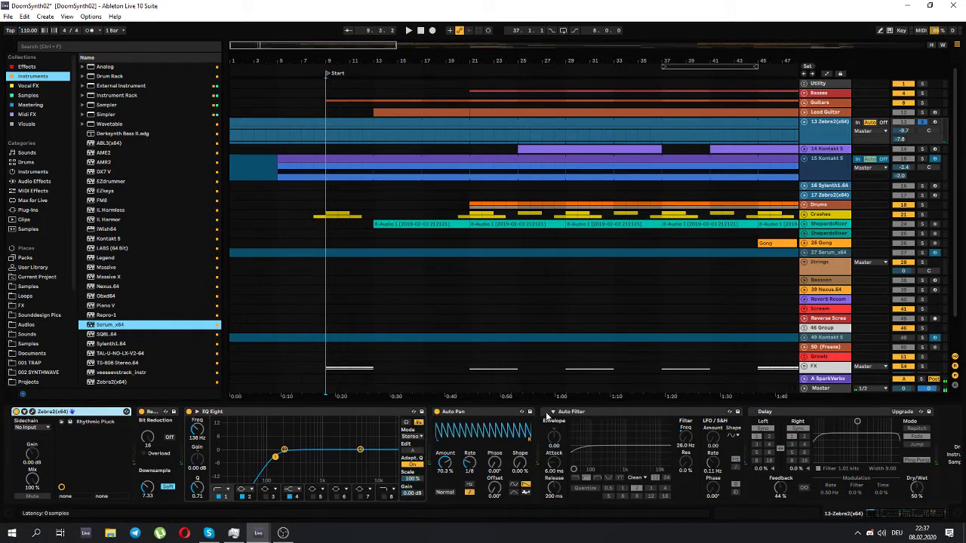
click(752, 412)
key(space)
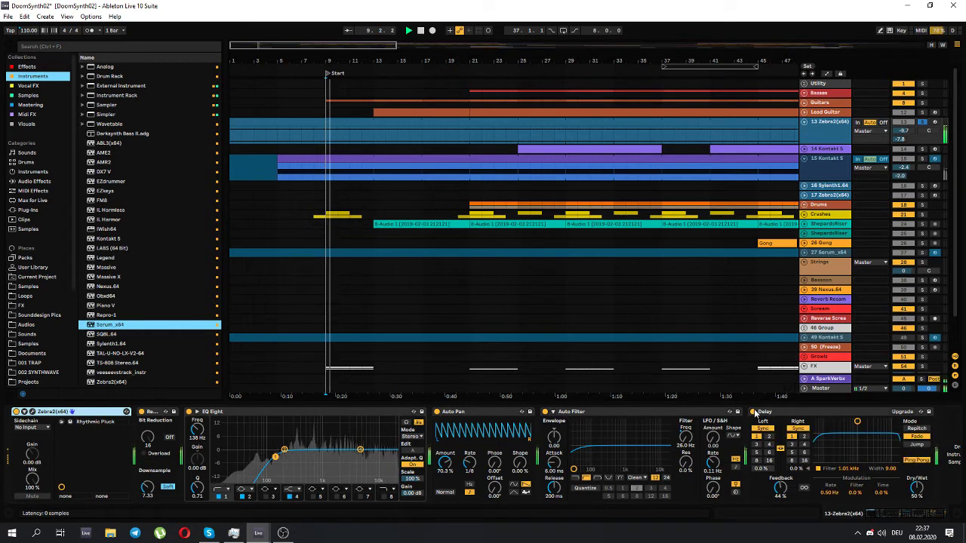
key(space)
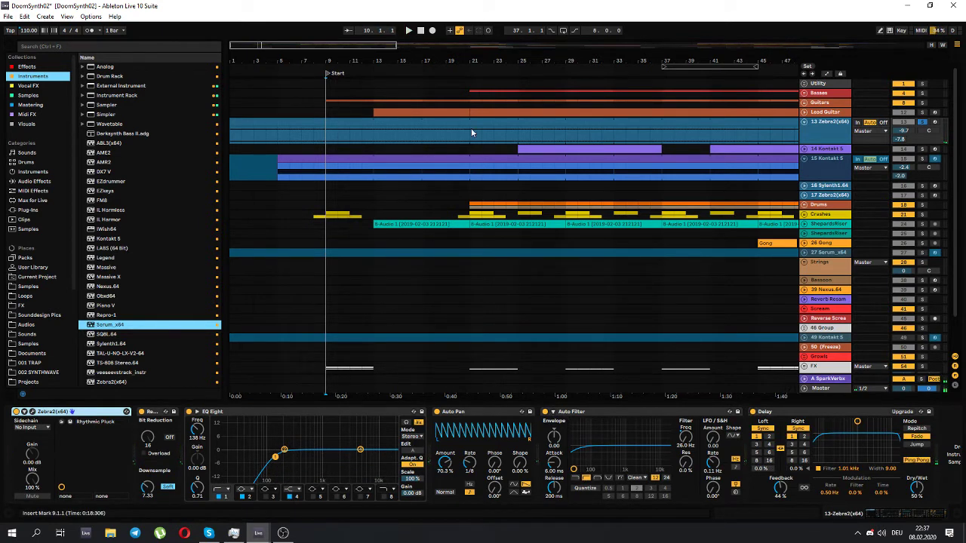
- Open the Zebra2 MIDI clip at bar 9 and show its Pitch Bend envelope
double_click(361, 130)
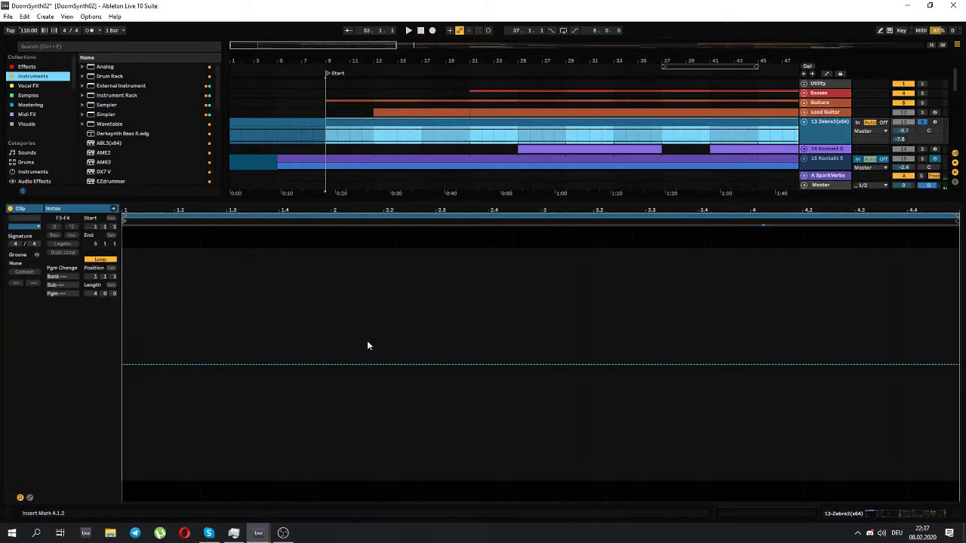
click(29, 498)
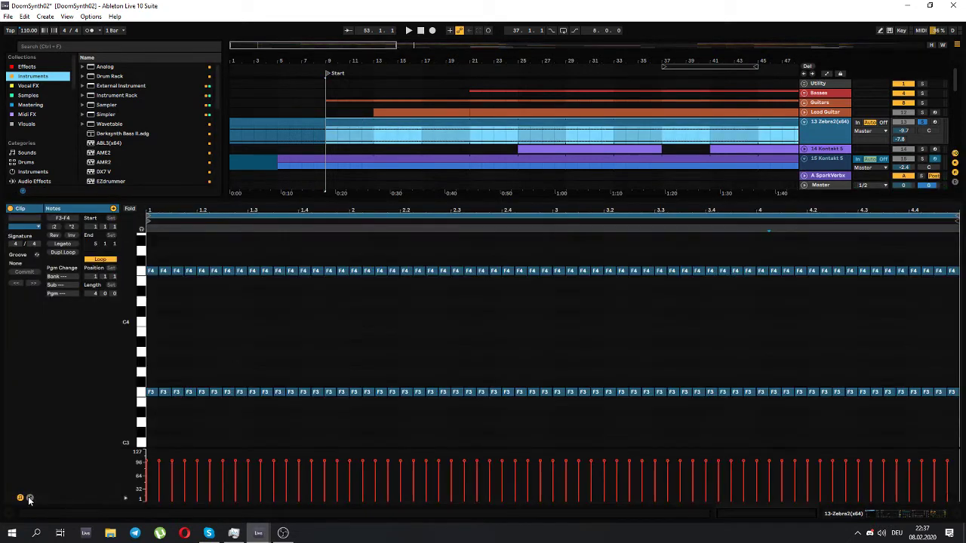
click(137, 218)
click(140, 227)
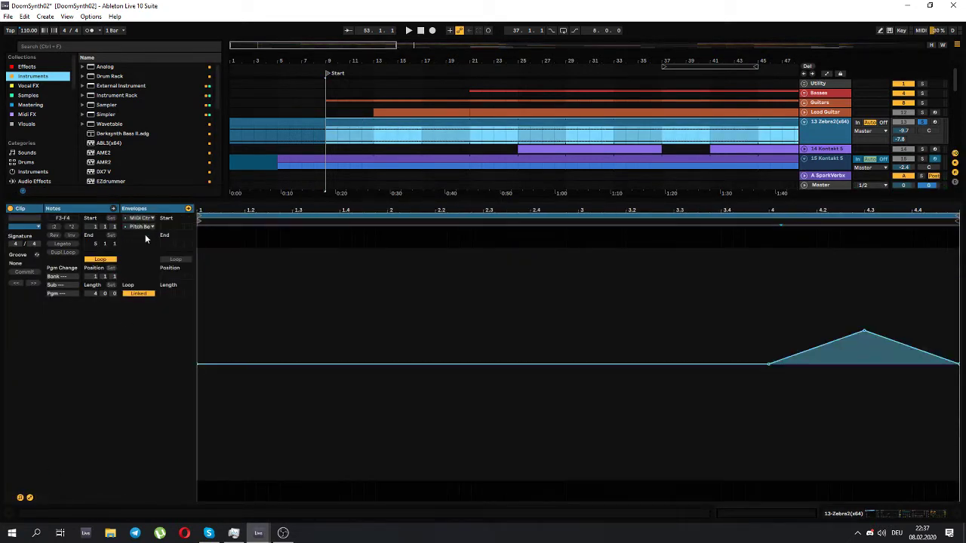
- Play the Zebra2 track from bar 12 to hear the pitch bend at the end of the clip
click(363, 141)
key(space)
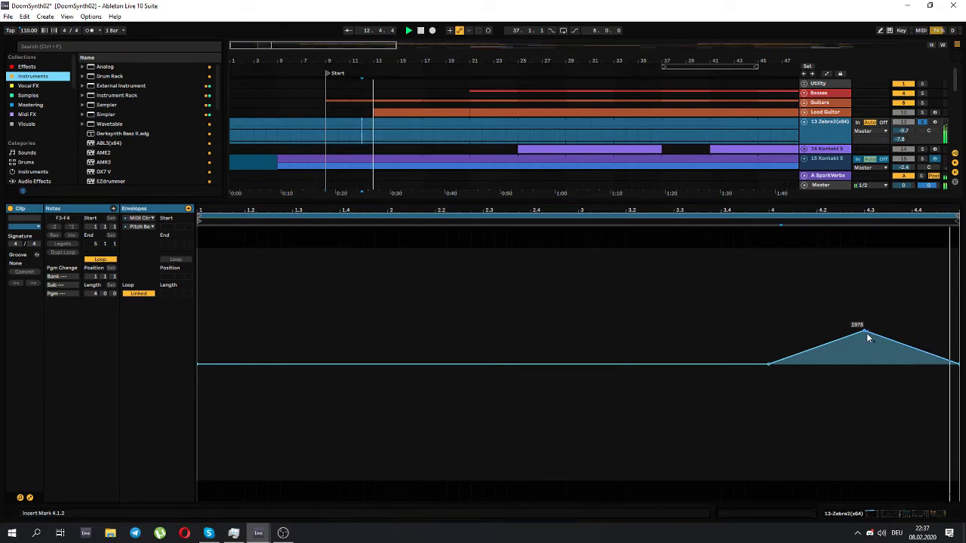
key(space)
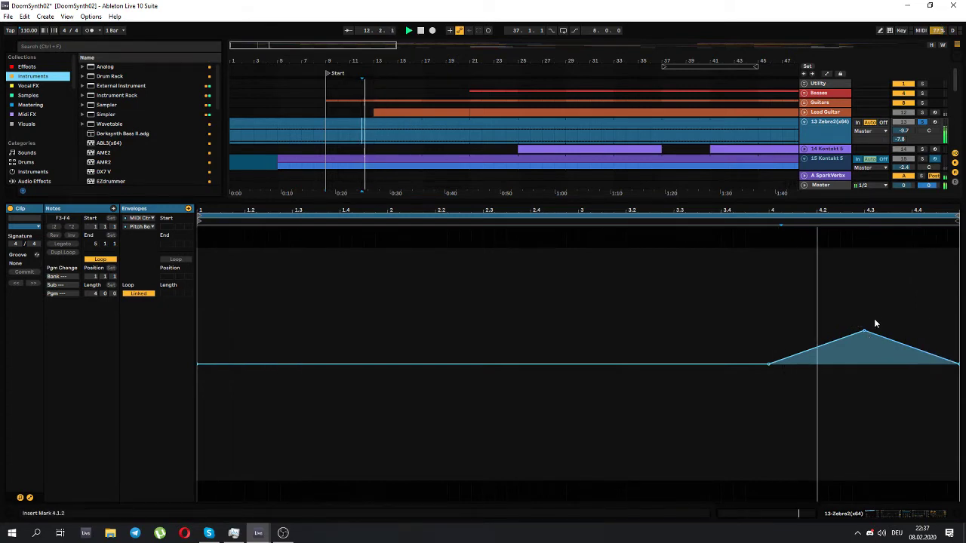
- Solo the 15 Kontakt 5 track instead of the Zebra2 track and play it from bar 9
click(820, 133)
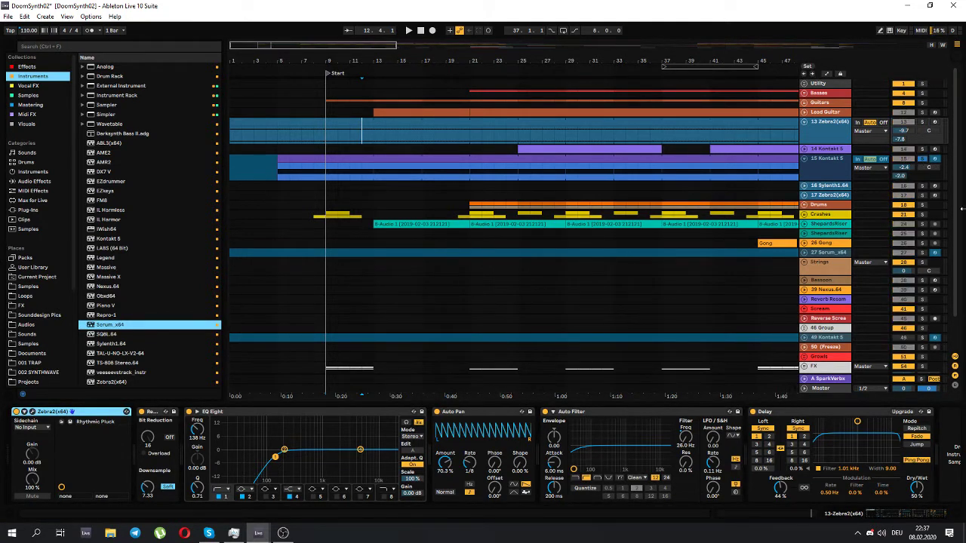
key(space)
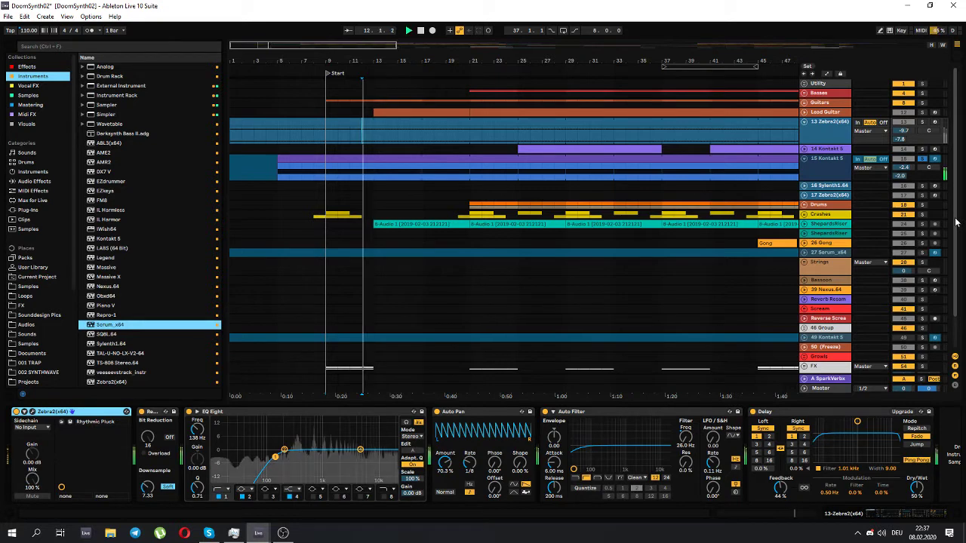
click(325, 163)
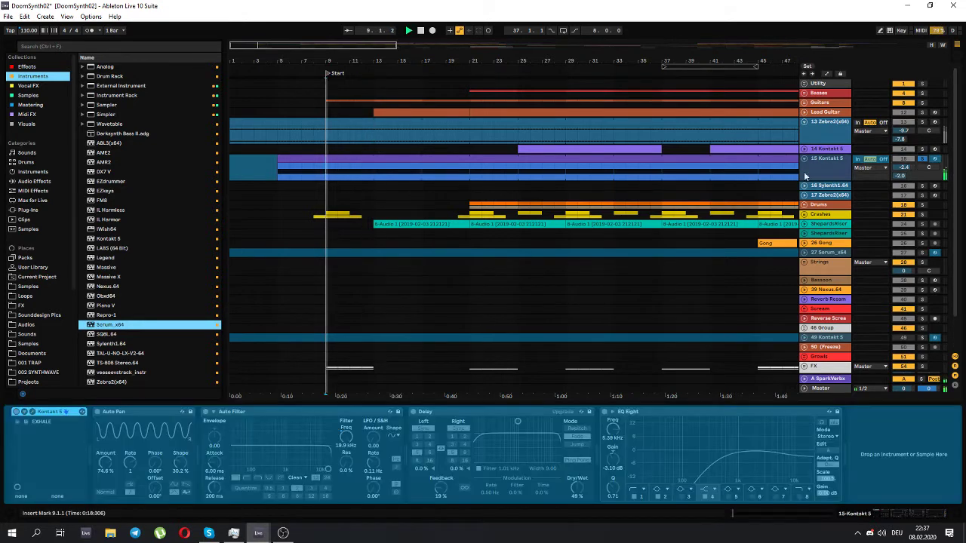
- Unfreeze the 15 Kontakt 5 track and audition it
right_click(843, 163)
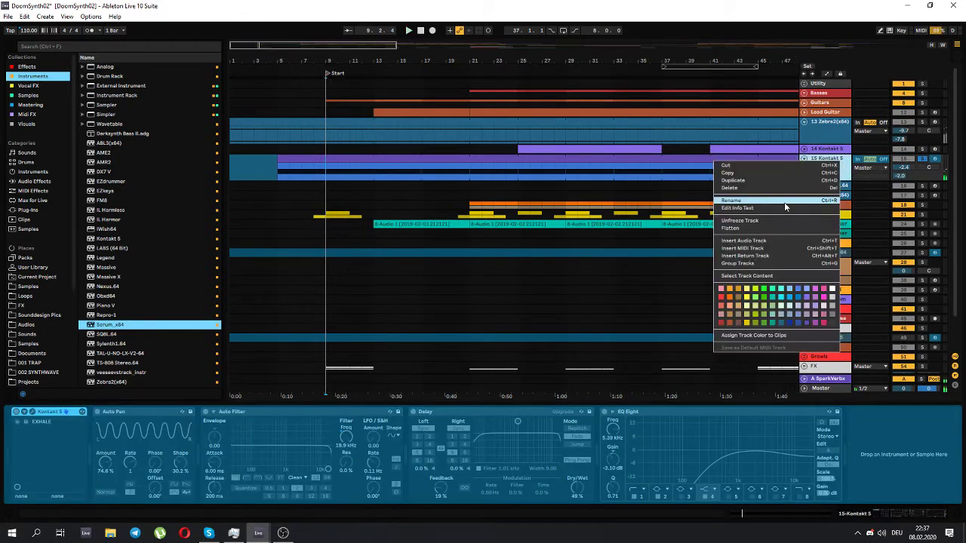
click(741, 220)
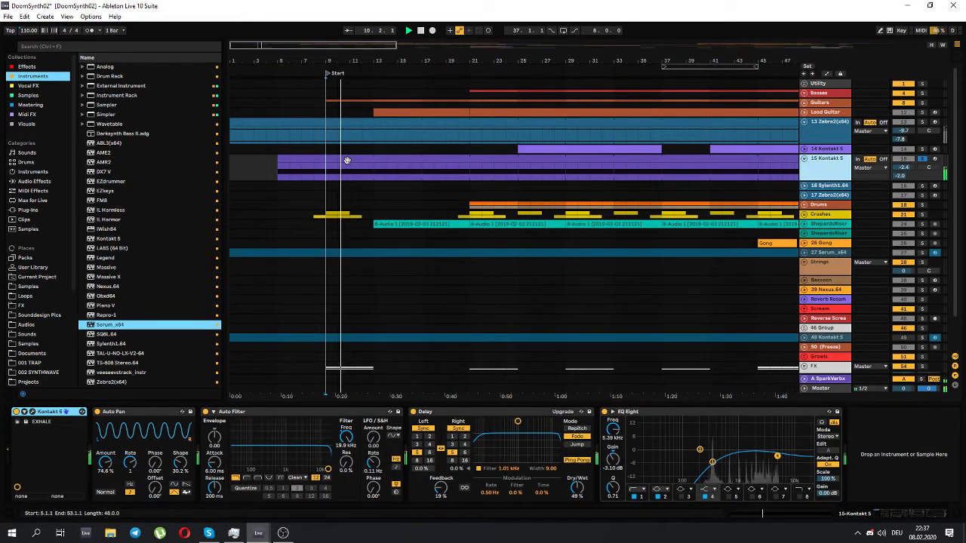
key(space)
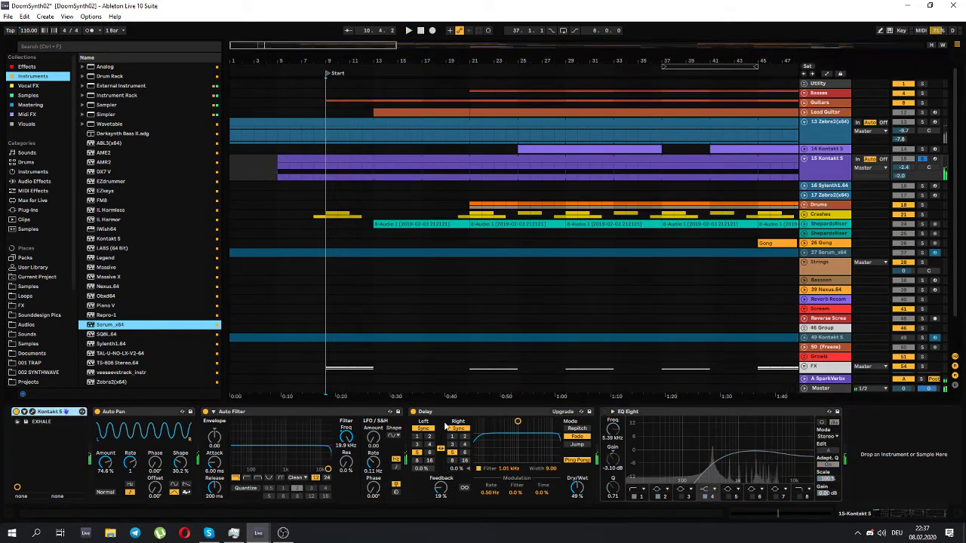
- Bypass the Auto Pan, Auto Filter and Delay effects on the 15 Kontakt 5 track
drag(332, 46, 332, 21)
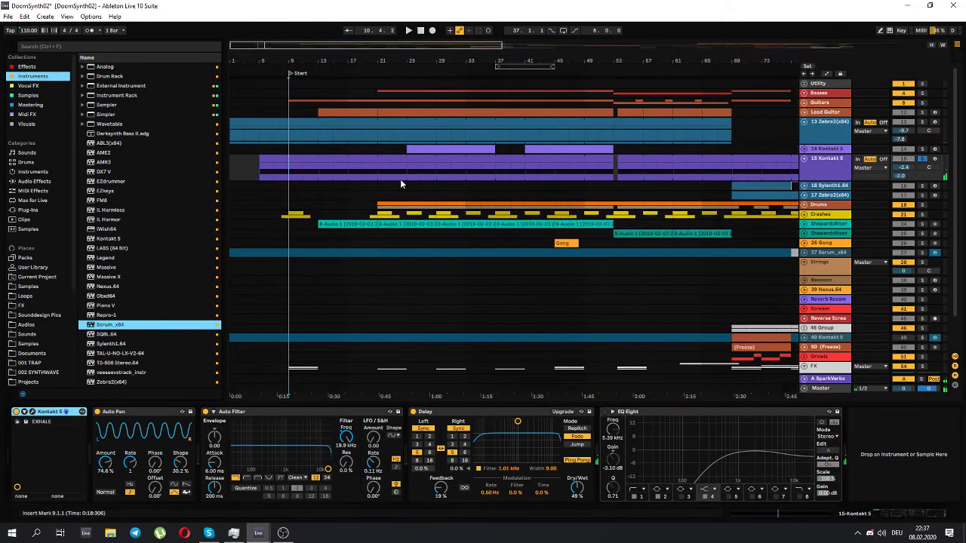
click(412, 412)
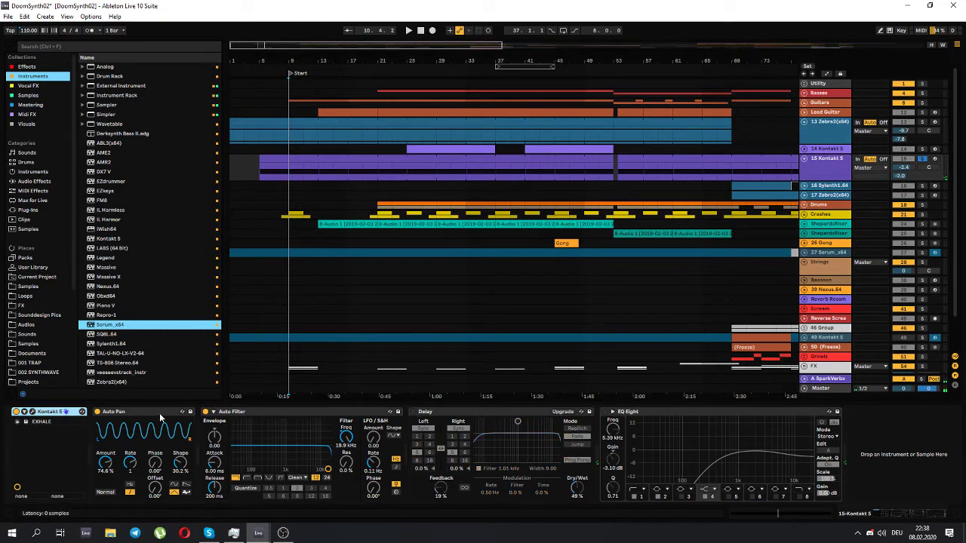
click(204, 412)
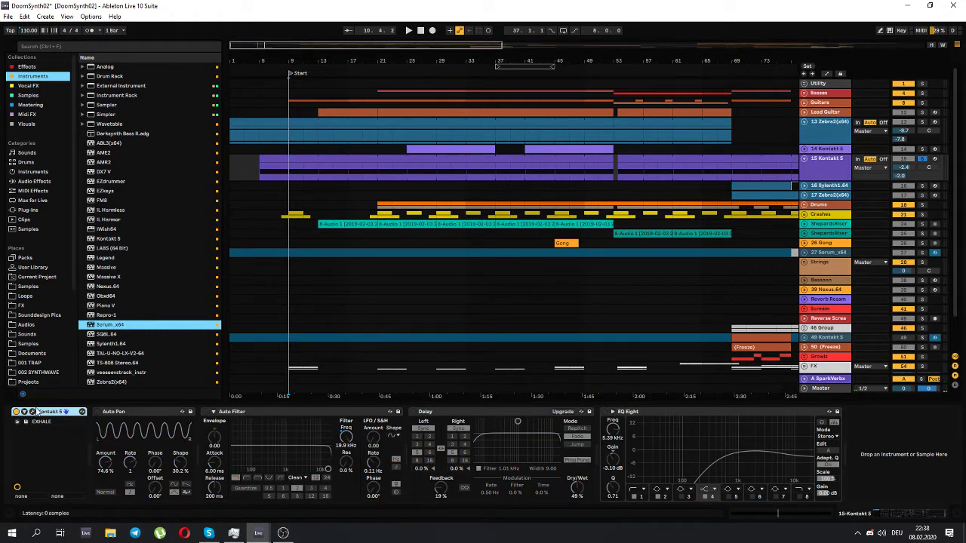
- Open the Kontakt 5 instrument window to show the main page of EXHALE, and close it again
click(34, 413)
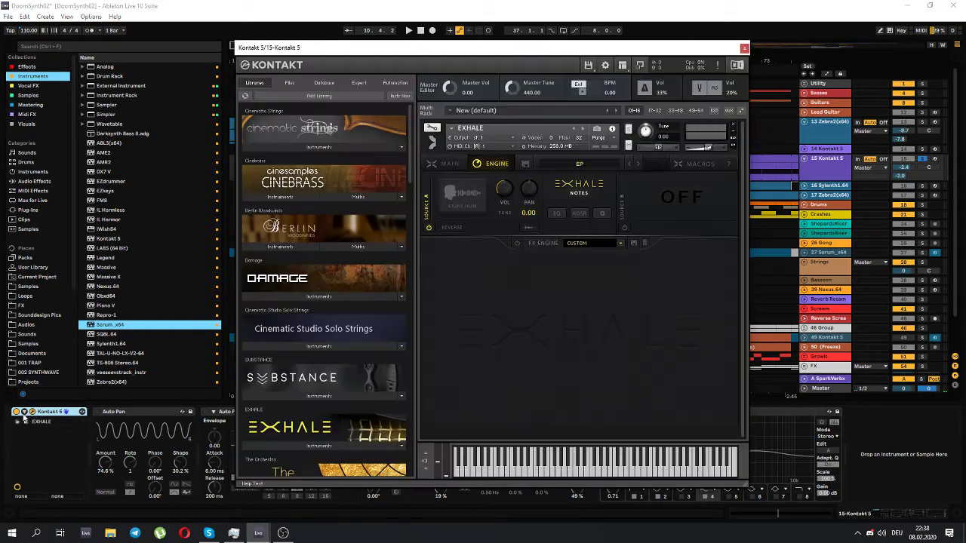
click(449, 163)
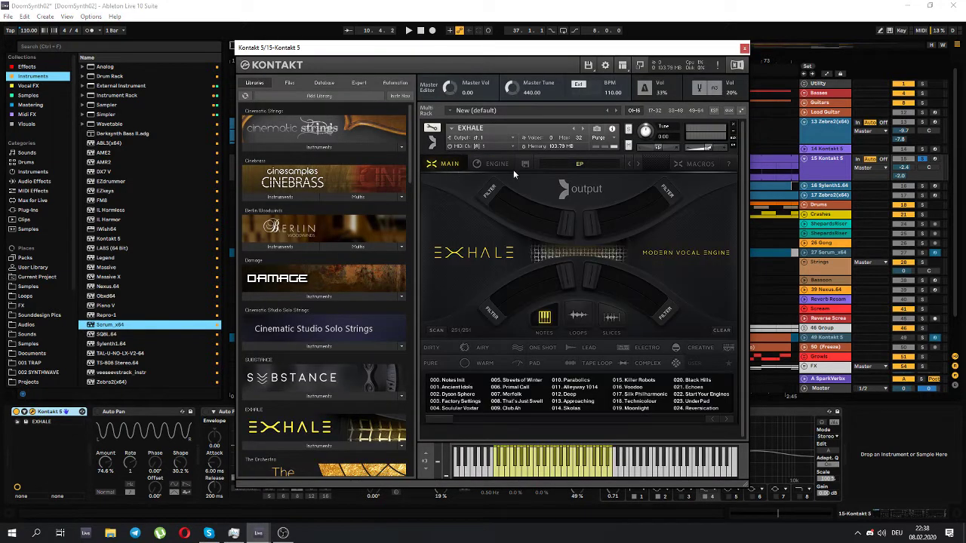
click(743, 50)
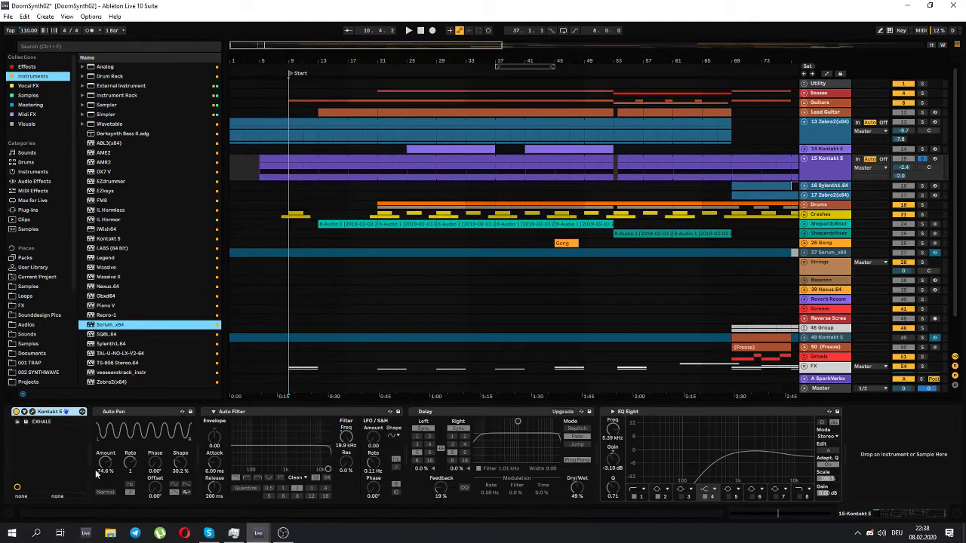
- Enable only the Auto Pan on the 15 Kontakt 5 track and audition its effect from bar 9
click(97, 412)
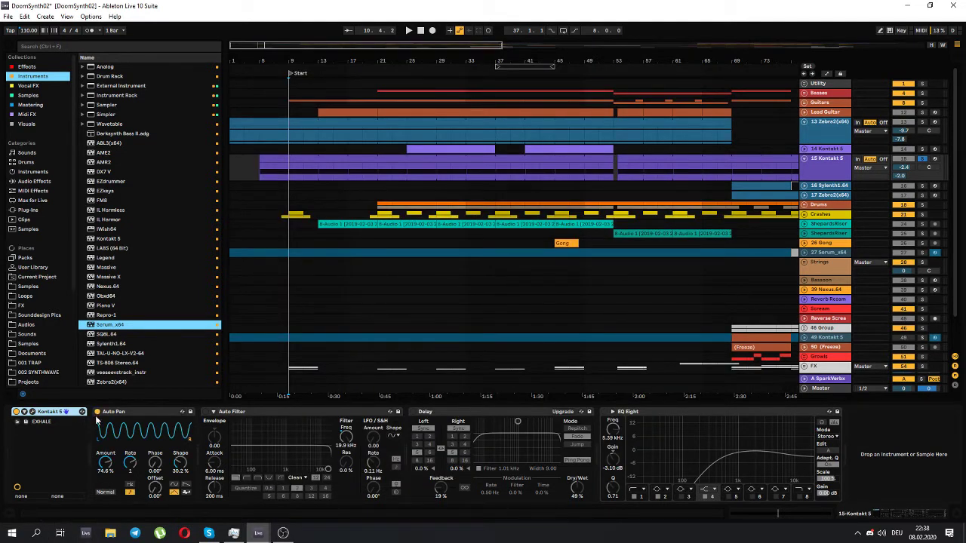
key(space)
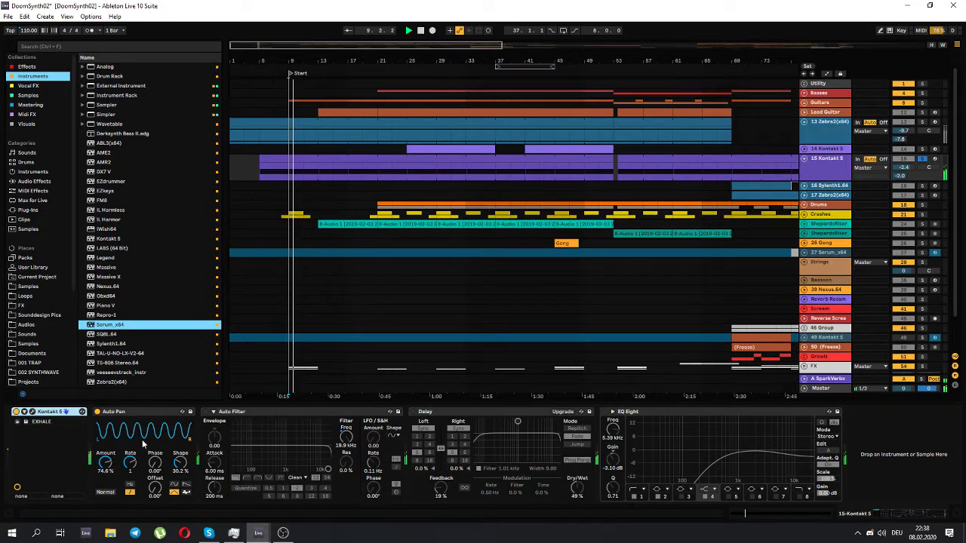
key(space)
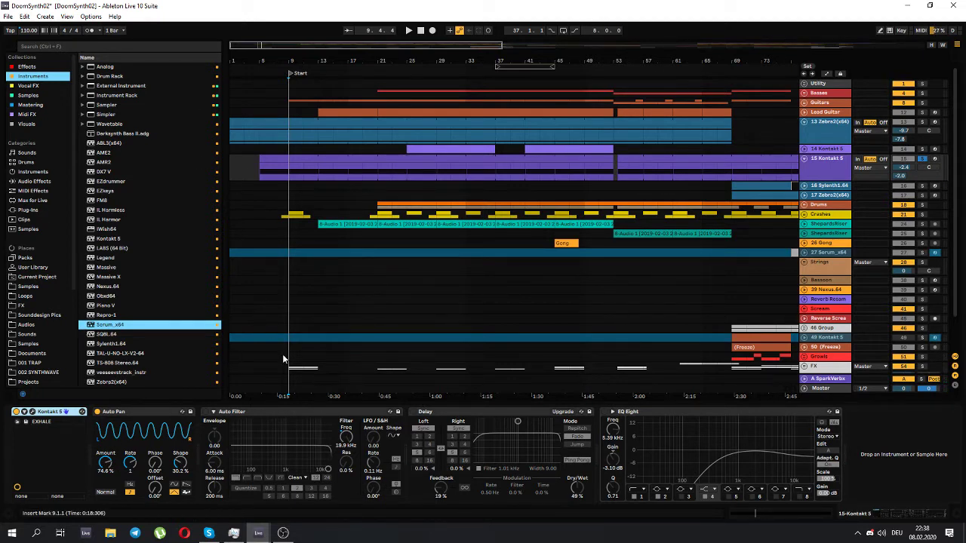
- Enable the Auto Filter, Delay and EQ Eight on the 15 Kontakt 5 track and play the full effects chain
click(205, 411)
click(414, 412)
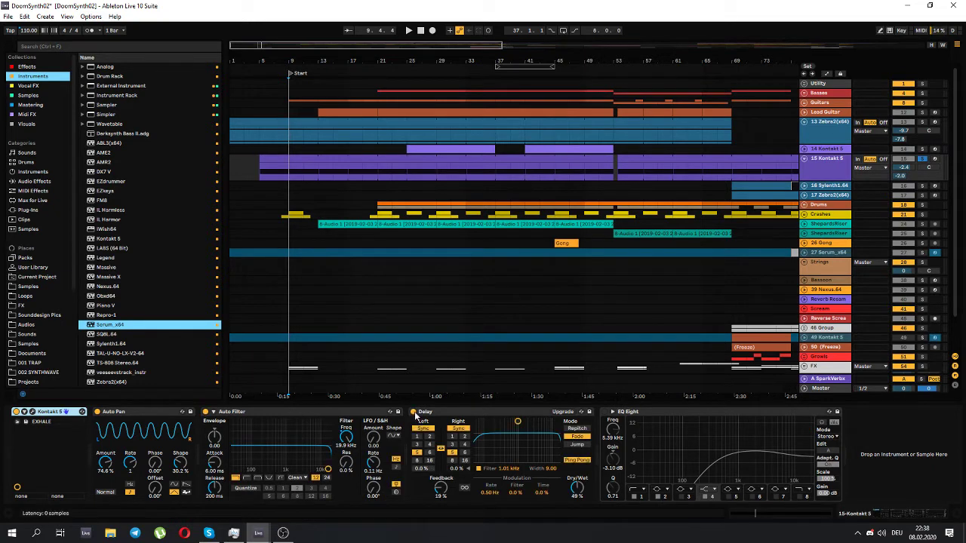
click(605, 412)
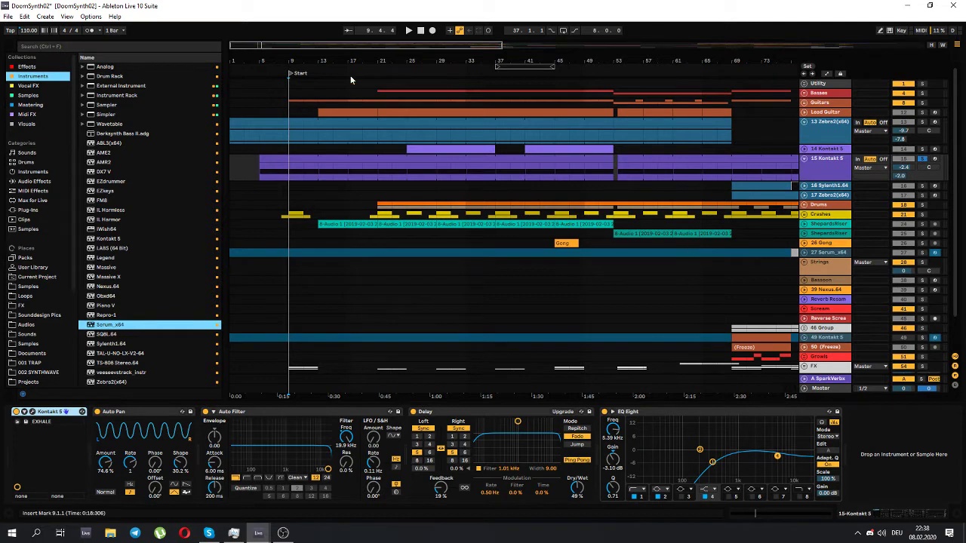
scroll(507, 125, down, 6)
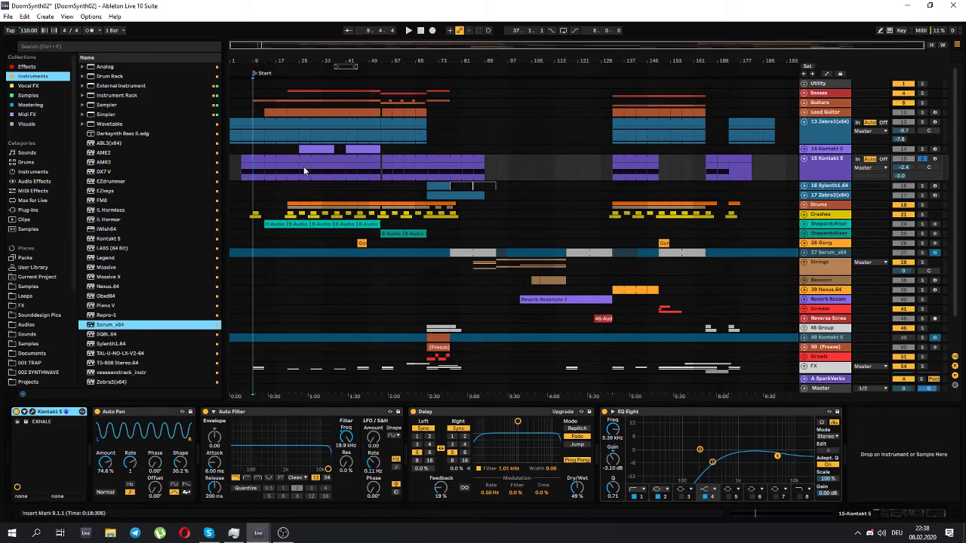
key(space)
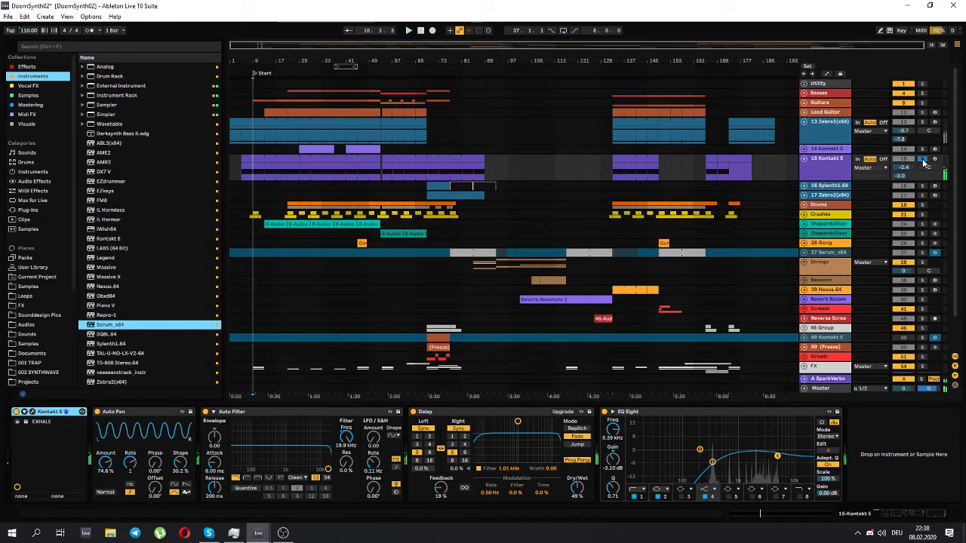
- Unsolo the 15 Kontakt 5 track and fold it
click(921, 160)
click(805, 160)
scroll(281, 189, down, 1)
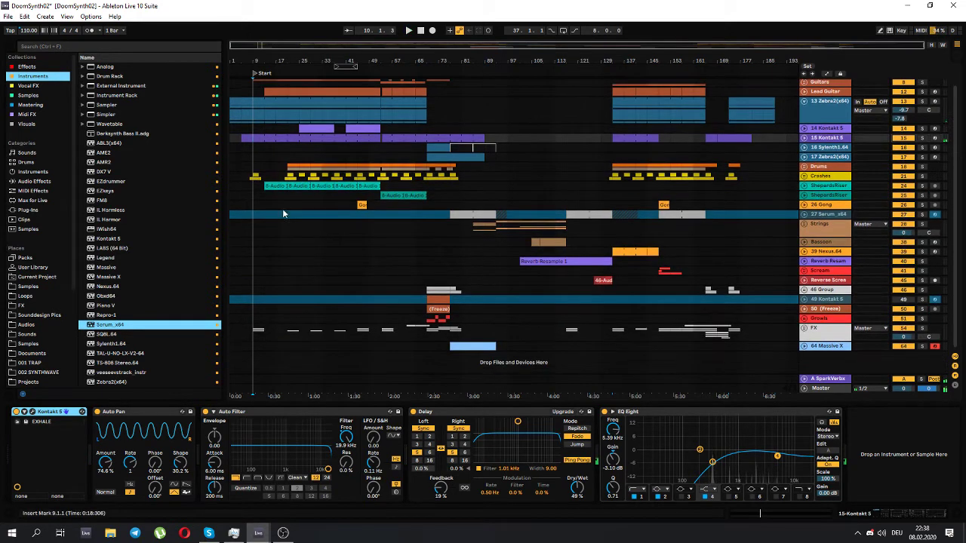
- Solo the FX group and audition it from bar 9, unfolding it briefly to look at its tracks
click(921, 329)
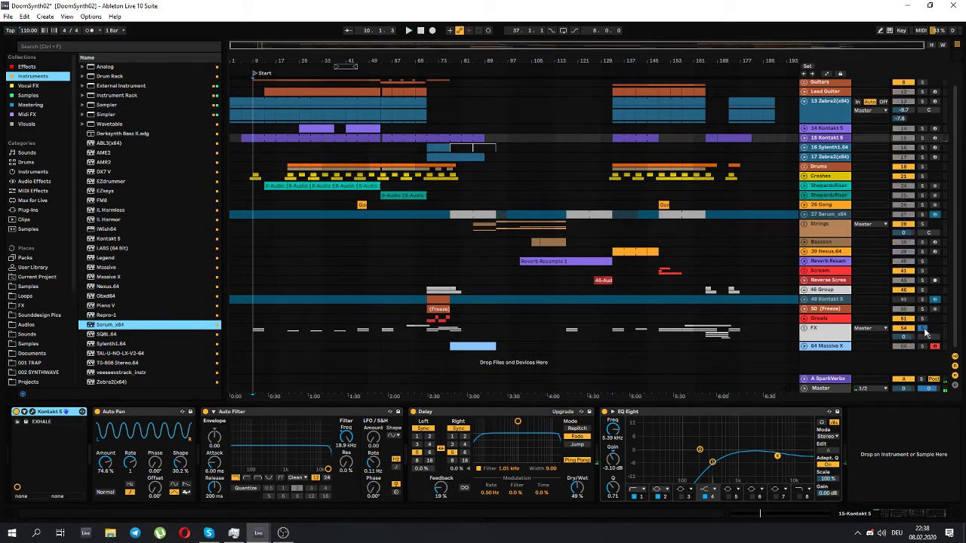
click(803, 330)
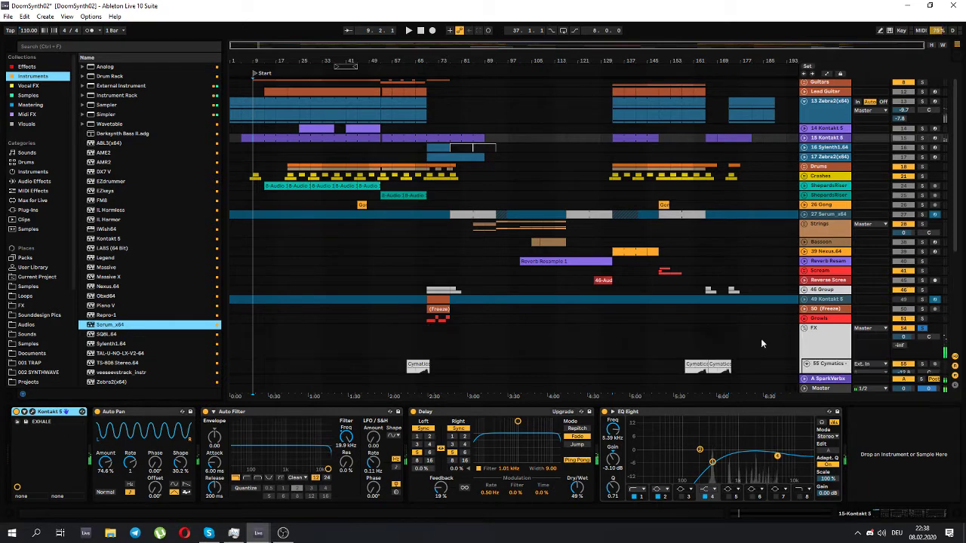
scroll(291, 313, down, 3)
click(805, 260)
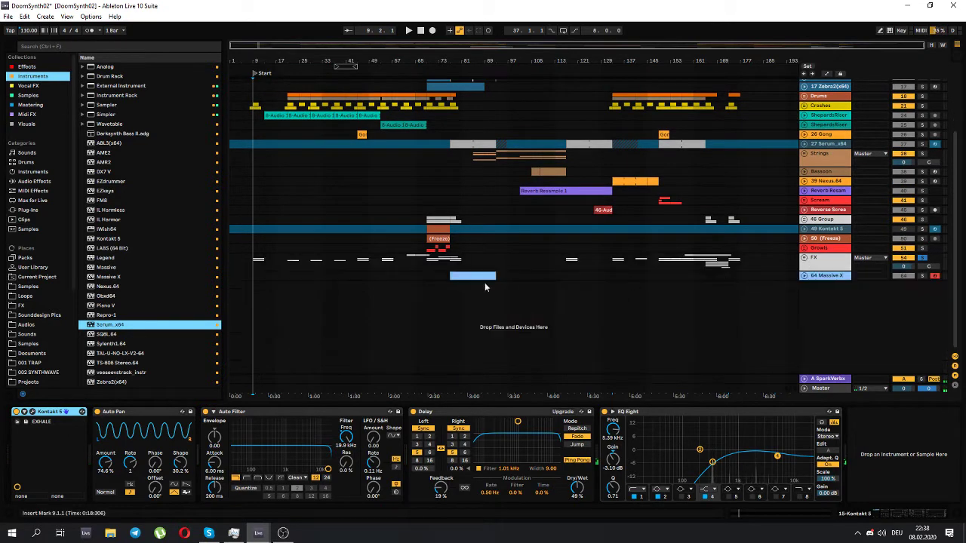
scroll(805, 259, up, 4)
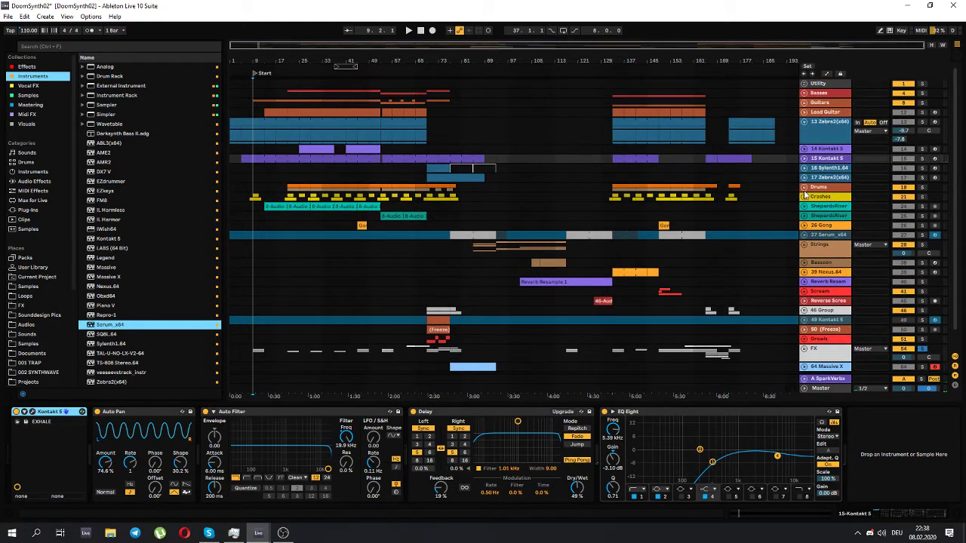
- Unfold the Crashes group, audition it in solo from bar 9, and fold and unsolo it again
click(804, 187)
click(804, 187)
click(805, 196)
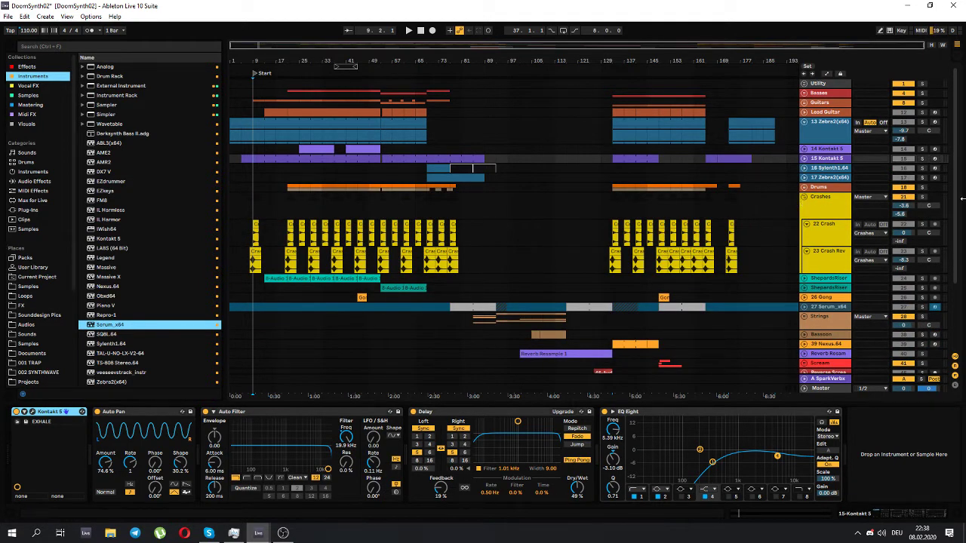
click(923, 198)
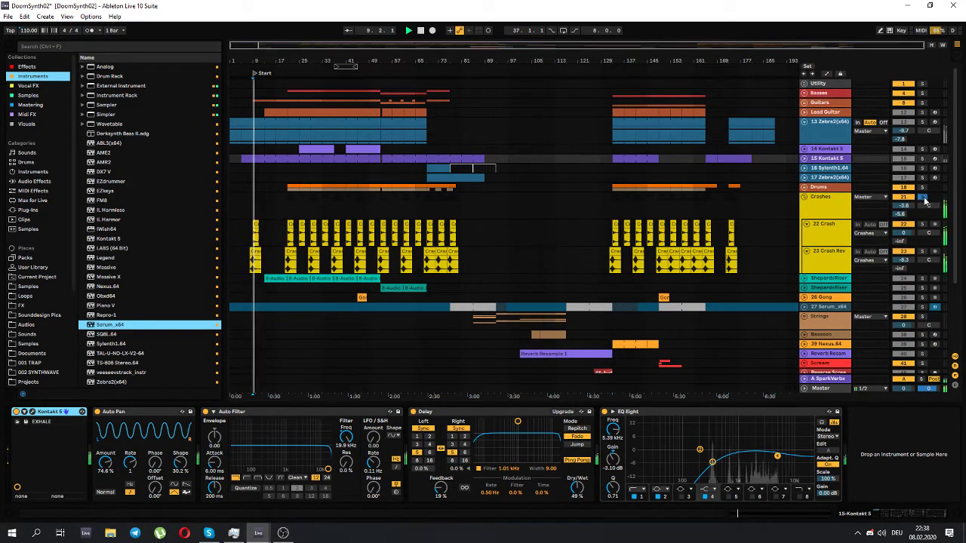
click(804, 197)
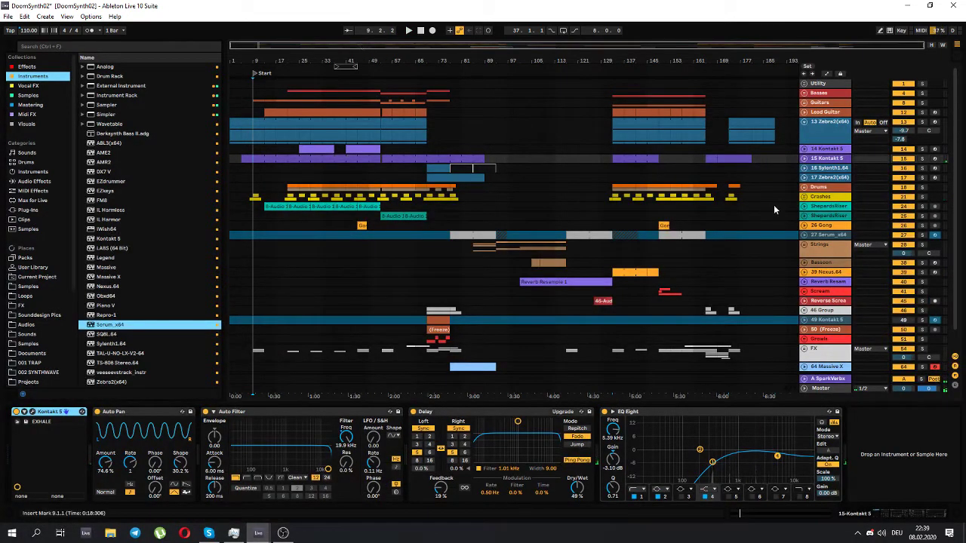
- Unfold the Guitars group to view its Open, Mute and Open Short tracks, show the group's effects chain, and fold it again
click(804, 102)
drag(443, 43, 377, 98)
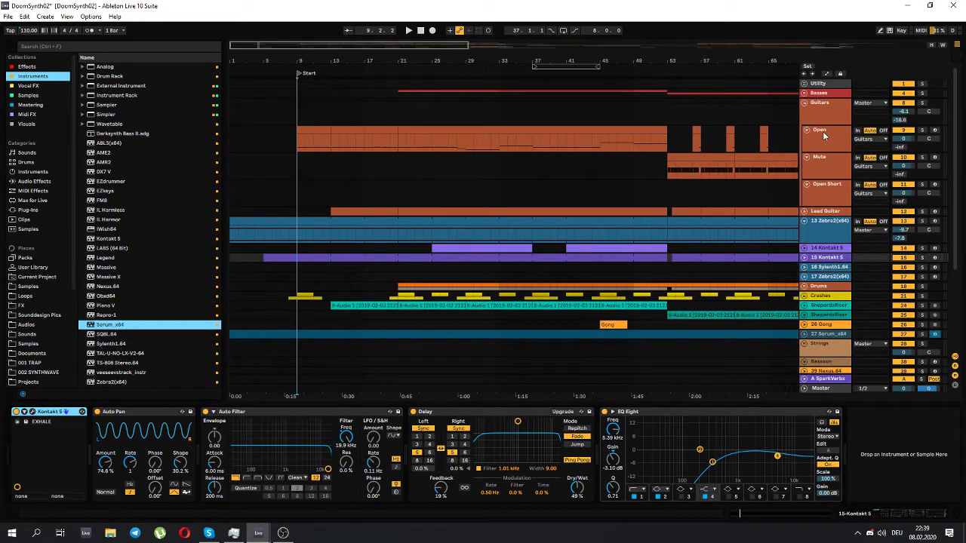
click(820, 132)
click(804, 103)
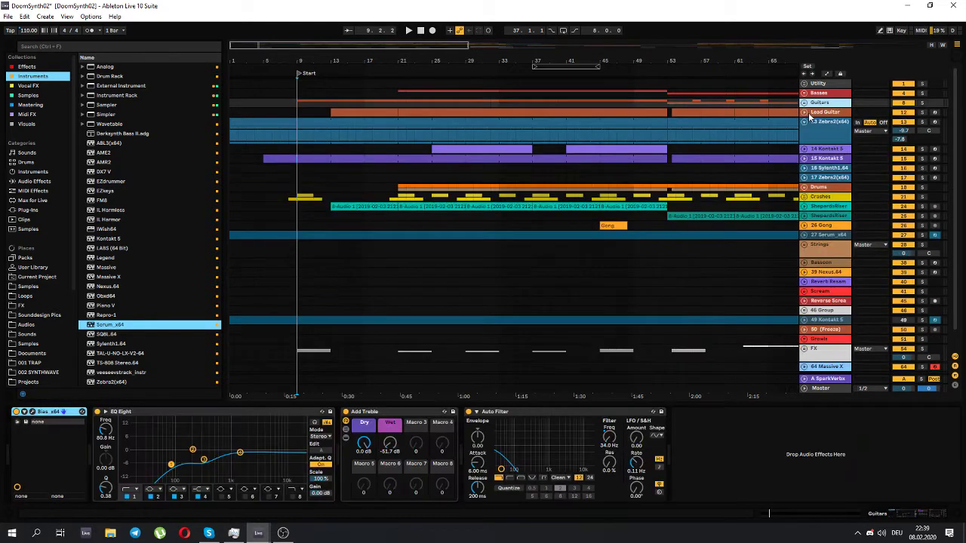
click(804, 103)
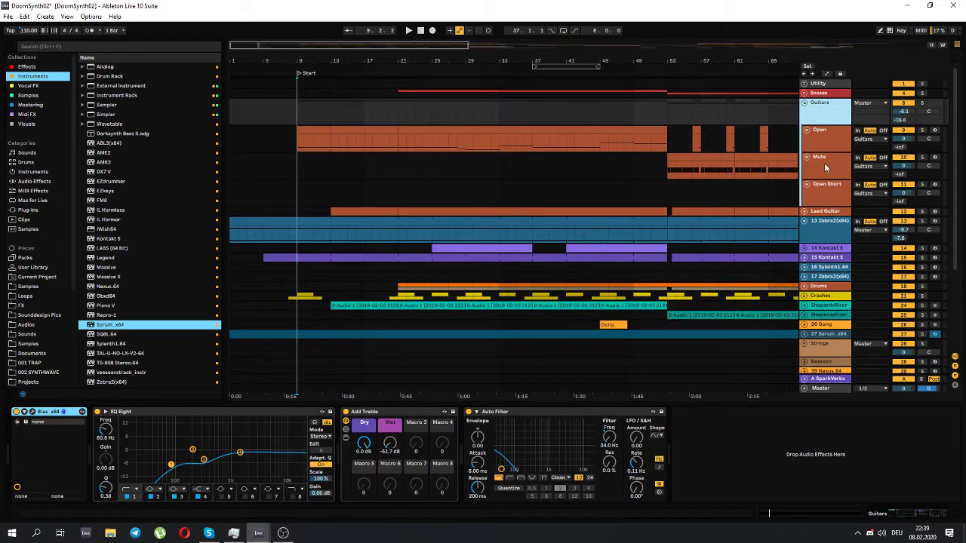
click(828, 135)
click(831, 111)
click(804, 102)
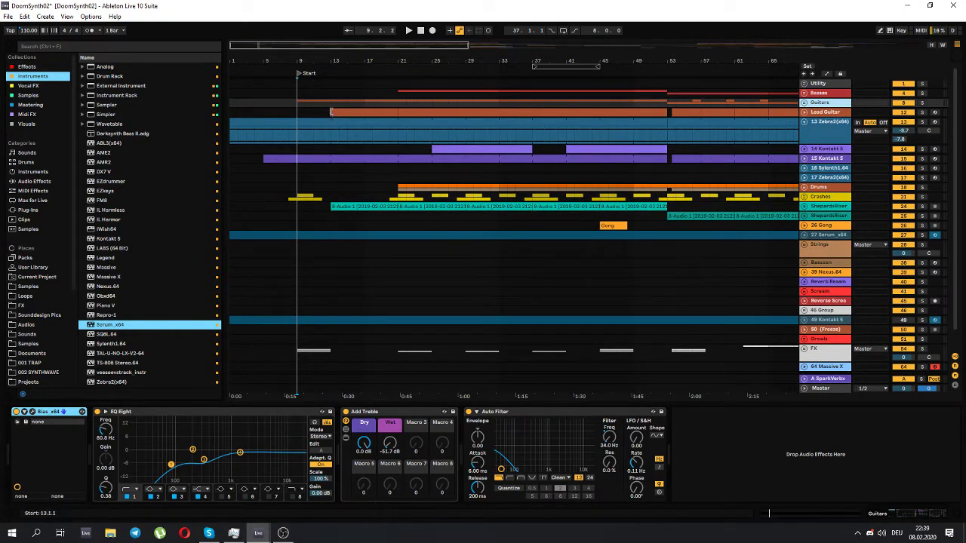
- Unfold the Lead Guitar track to show its device chain and play the arrangement from bar 13
click(332, 112)
click(804, 113)
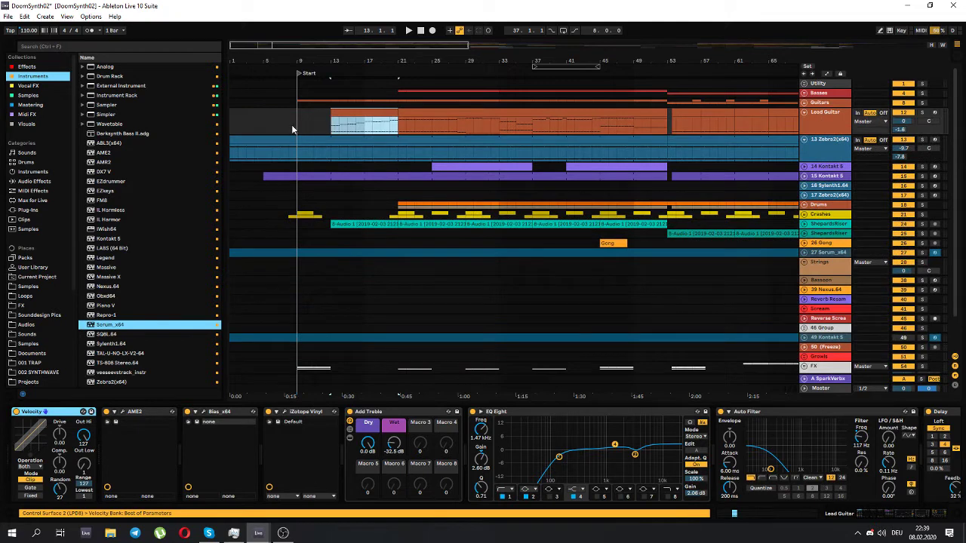
click(332, 130)
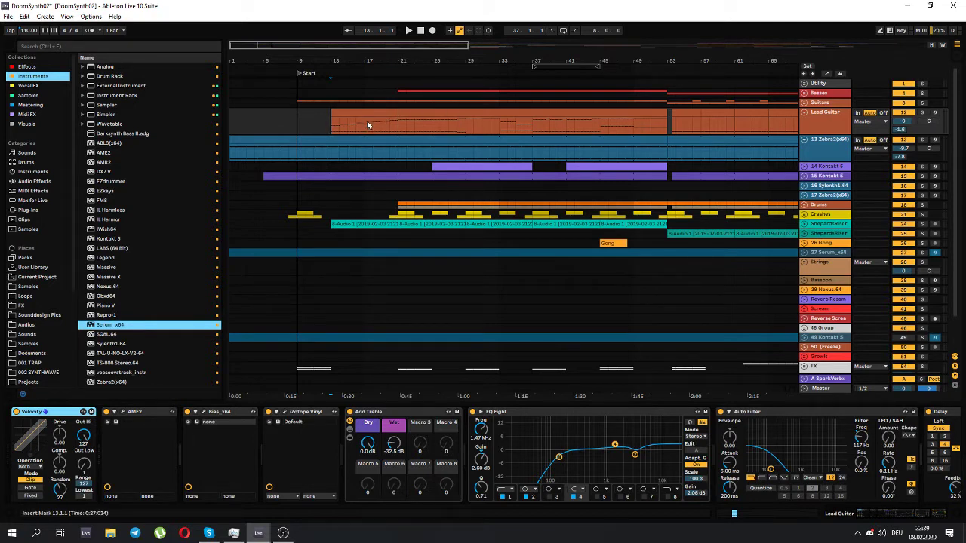
key(space)
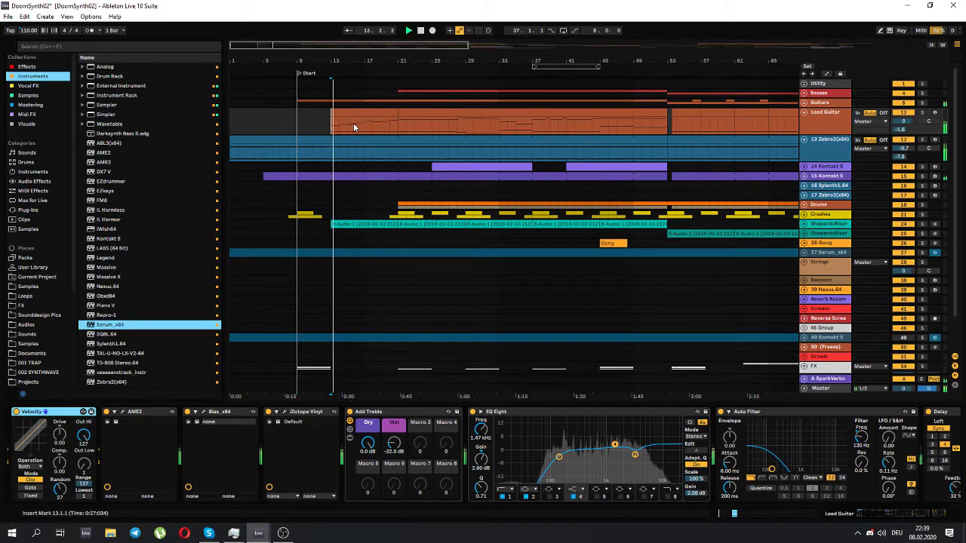
- Unfold the Guitars group, follow the guitar parts during playback into bar 21, and stop with the insert marker at bar 21 on the Open Short track
click(804, 103)
scroll(470, 170, down, 1)
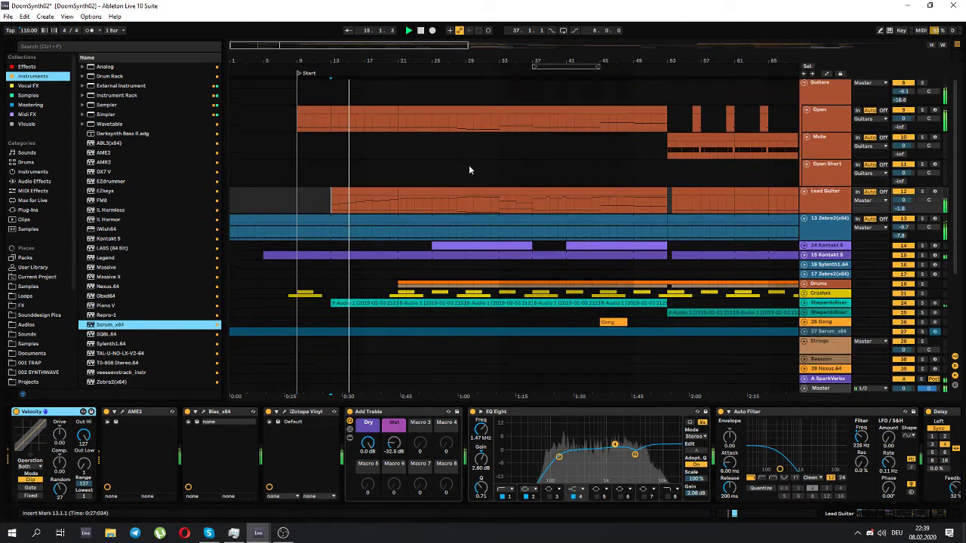
scroll(470, 169, down, 1)
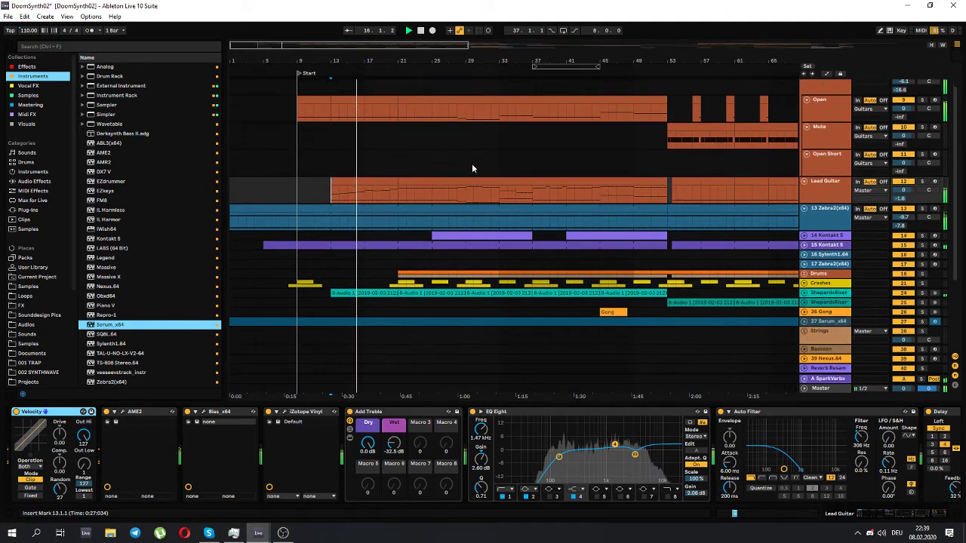
drag(349, 63, 296, 84)
ctrl+scroll(389, 181, up, 2)
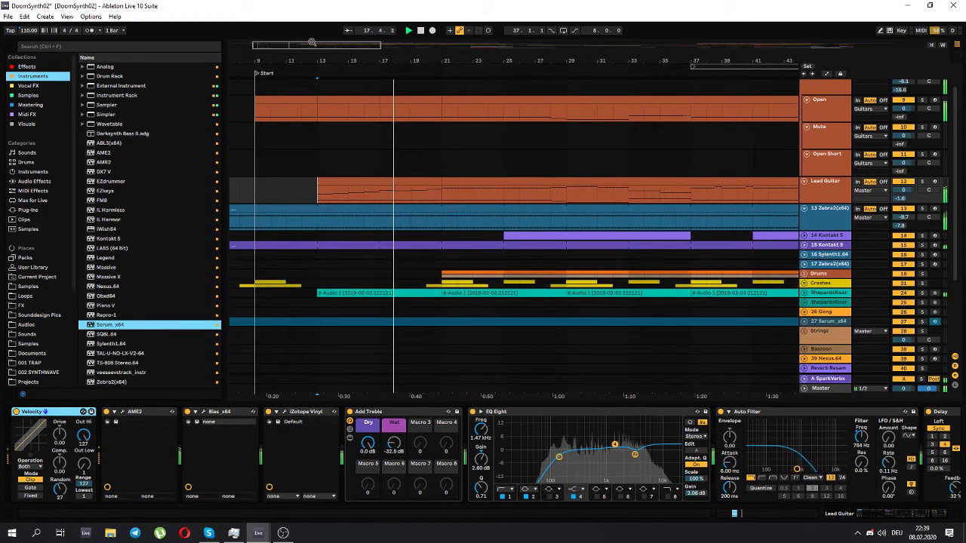
ctrl+scroll(389, 181, up, 2)
ctrl+scroll(470, 181, up, 3)
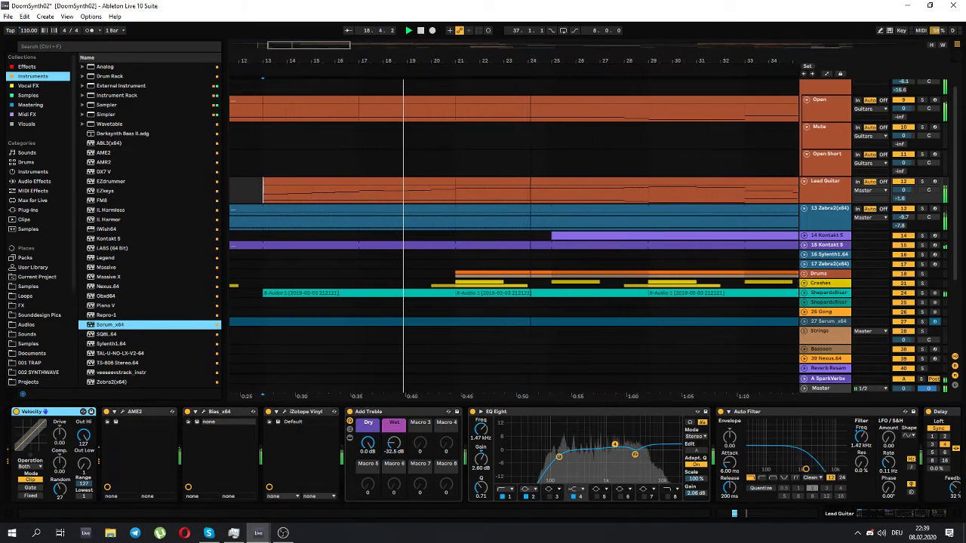
scroll(513, 227, right, 2)
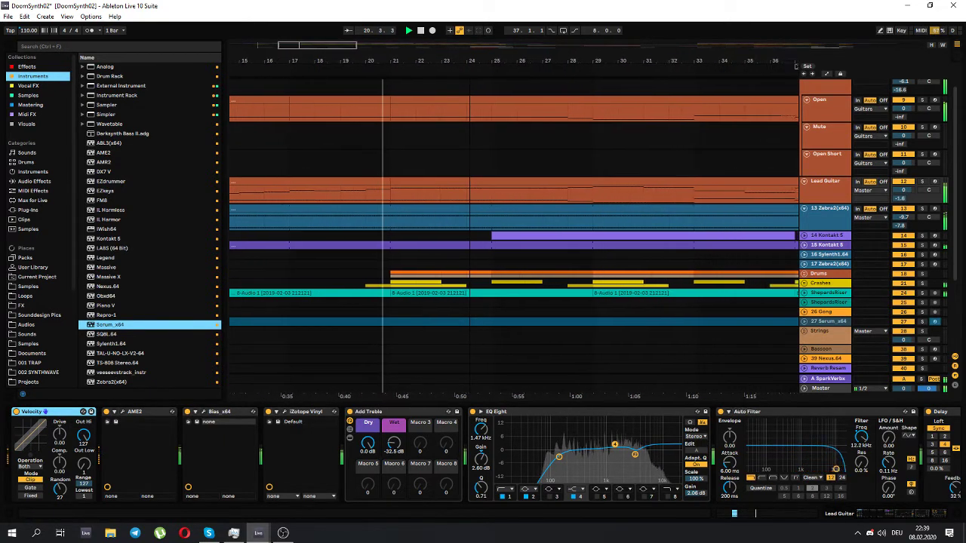
ctrl+scroll(513, 226, down, 4)
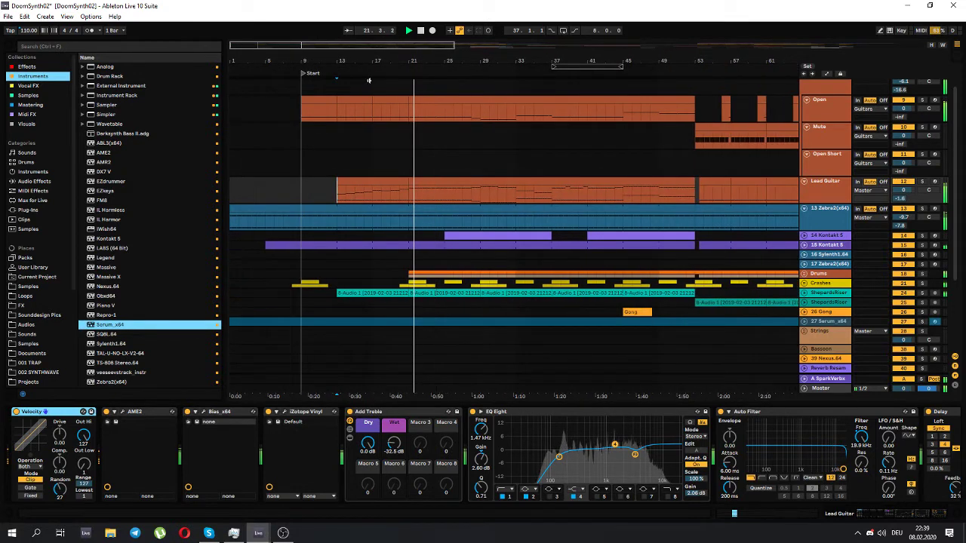
click(408, 163)
key(space)
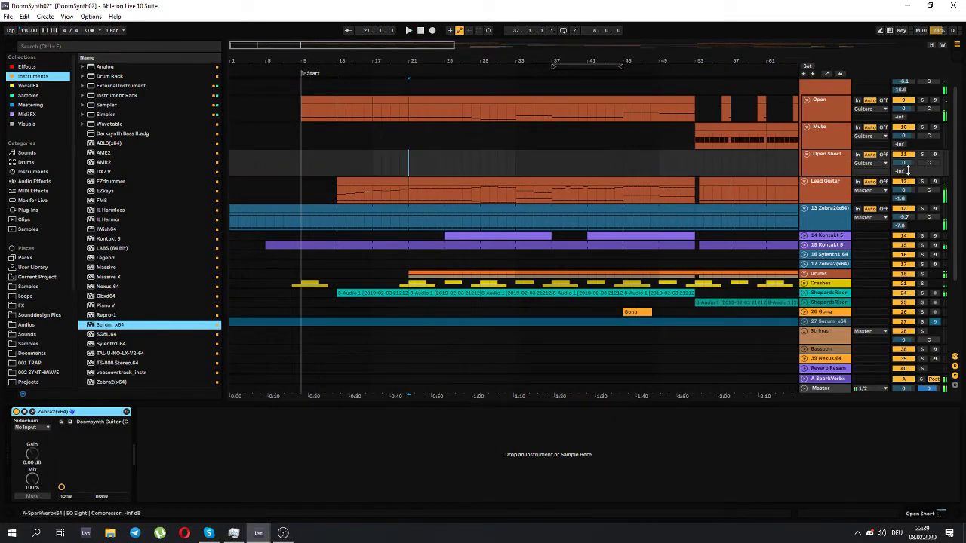
- Solo the Lead Guitar track and place the insert marker at bar 13
click(846, 194)
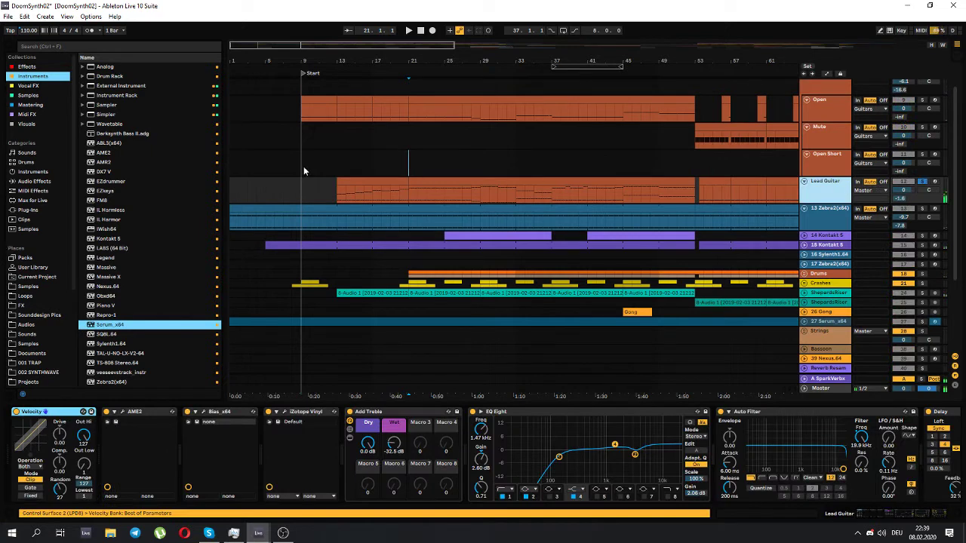
click(337, 168)
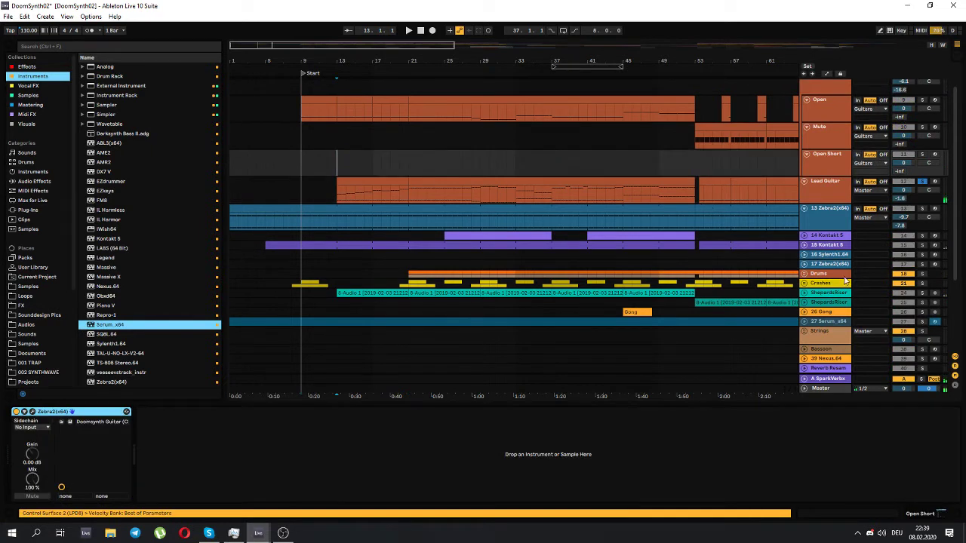
click(828, 198)
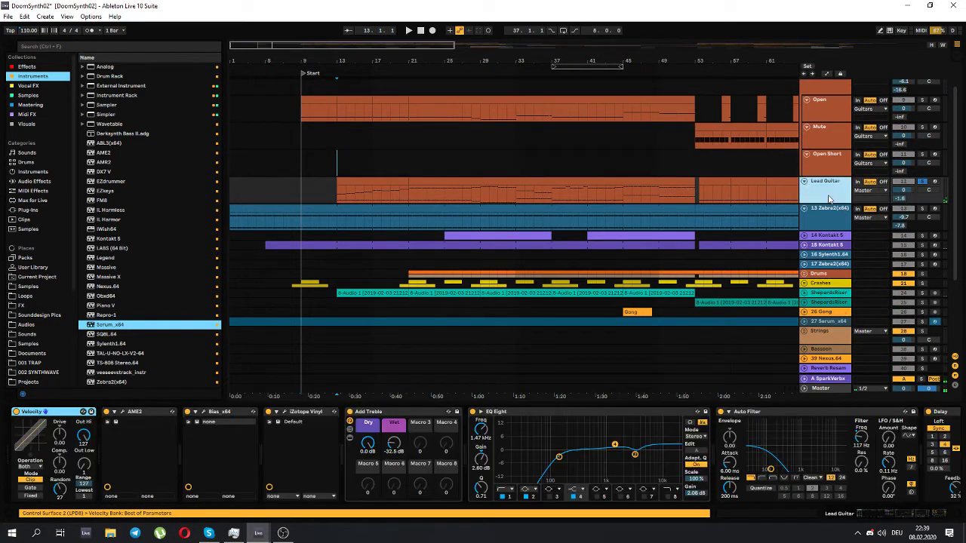
- Open the Lead Guitar clip at bar 13 during playback and examine its upper and lower note rows in the piano roll
double_click(361, 185)
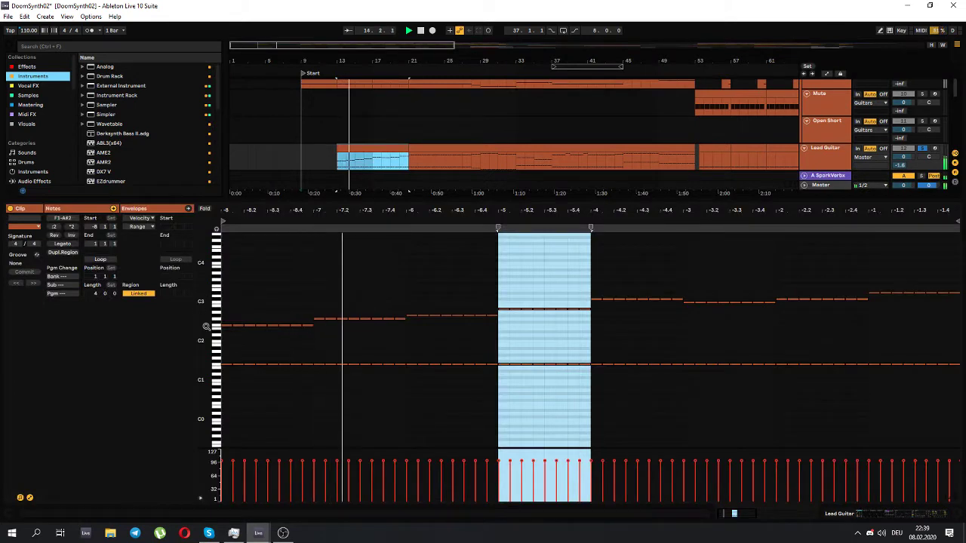
drag(203, 328, 256, 343)
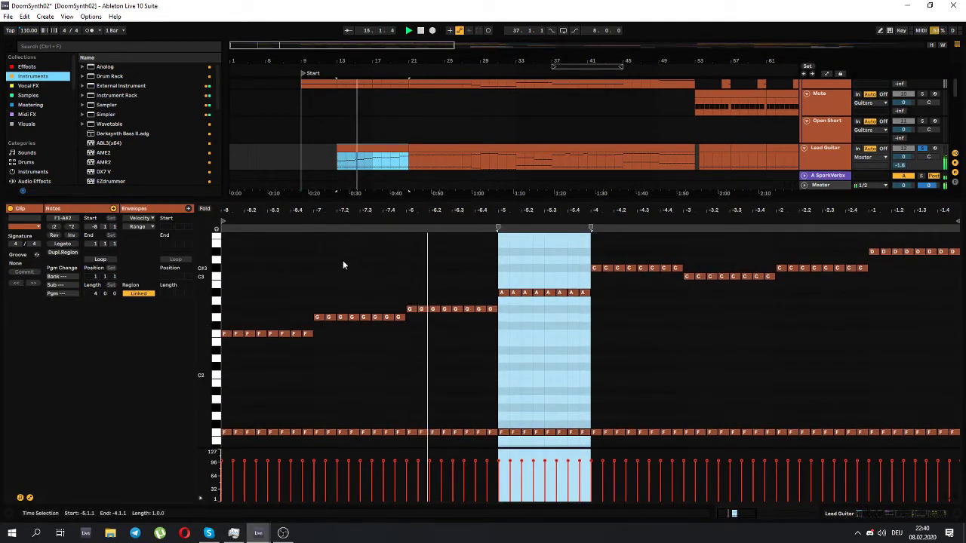
click(224, 277)
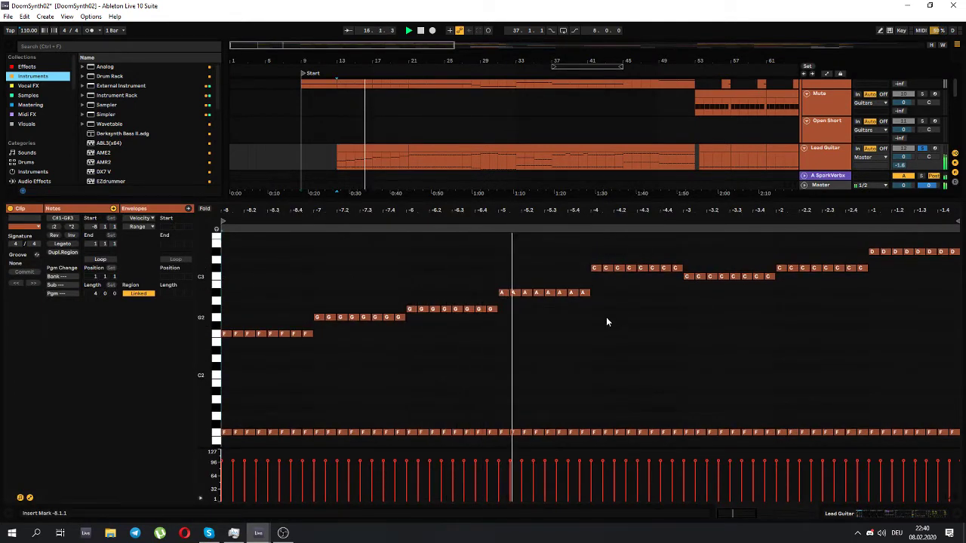
drag(213, 321, 202, 393)
click(239, 285)
scroll(216, 316, up, 1)
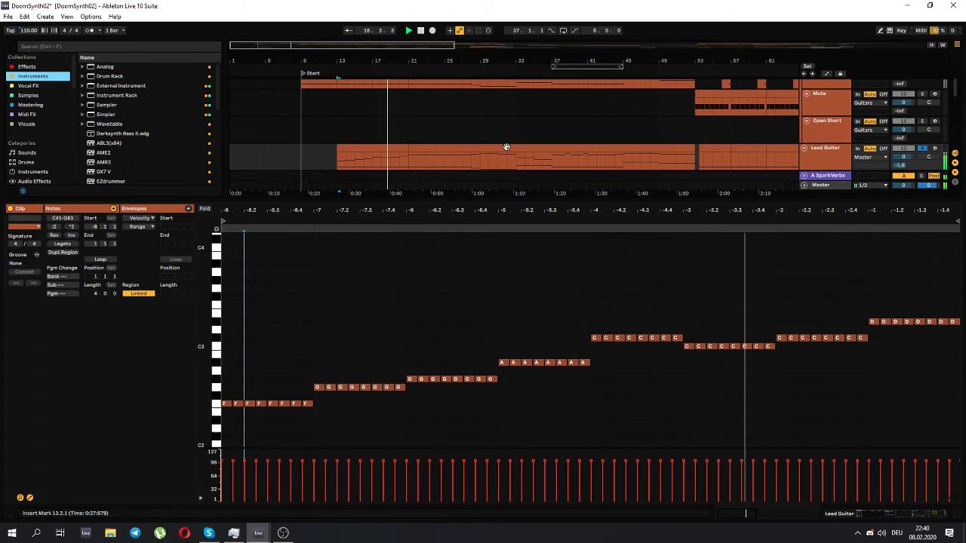
- View the notes of the Lead Guitar clip starting at bar 21, stop playback, and show the end of the track's device chain
click(411, 157)
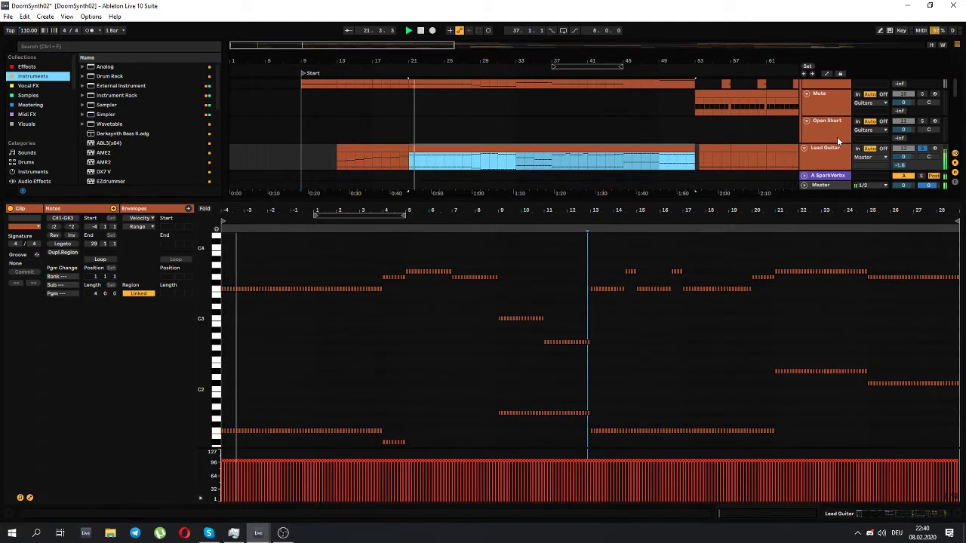
key(shift+Tab)
click(922, 514)
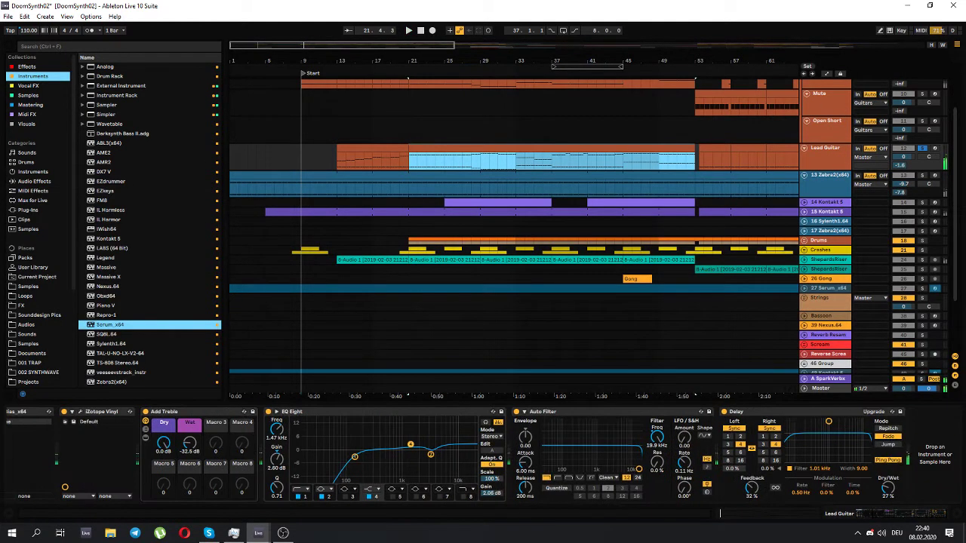
- Bypass Delay, Auto Filter, EQ Eight, Add Treble, iZotope Vinyl, Bias_x64 and Velocity on the Lead Guitar track, leaving AME2 active
click(725, 411)
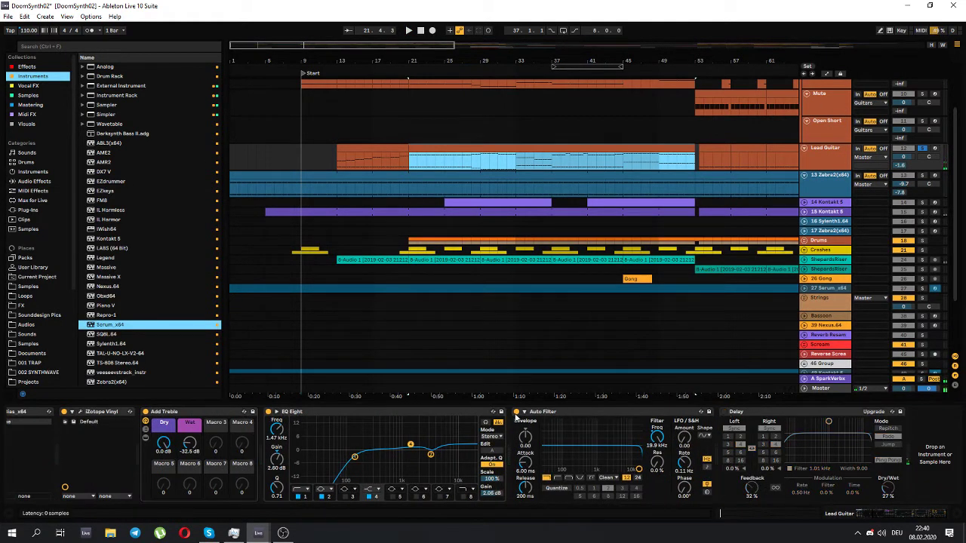
click(516, 413)
click(268, 412)
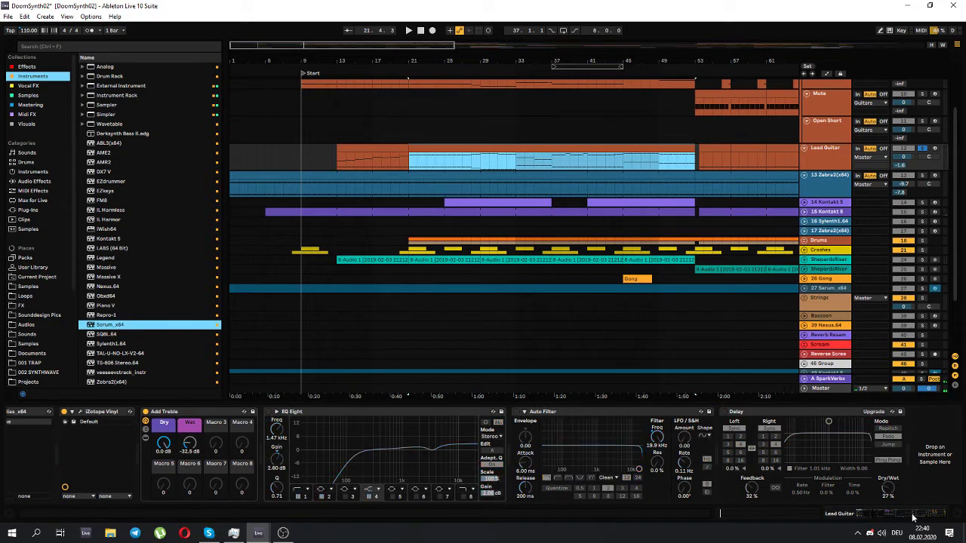
drag(912, 517, 866, 519)
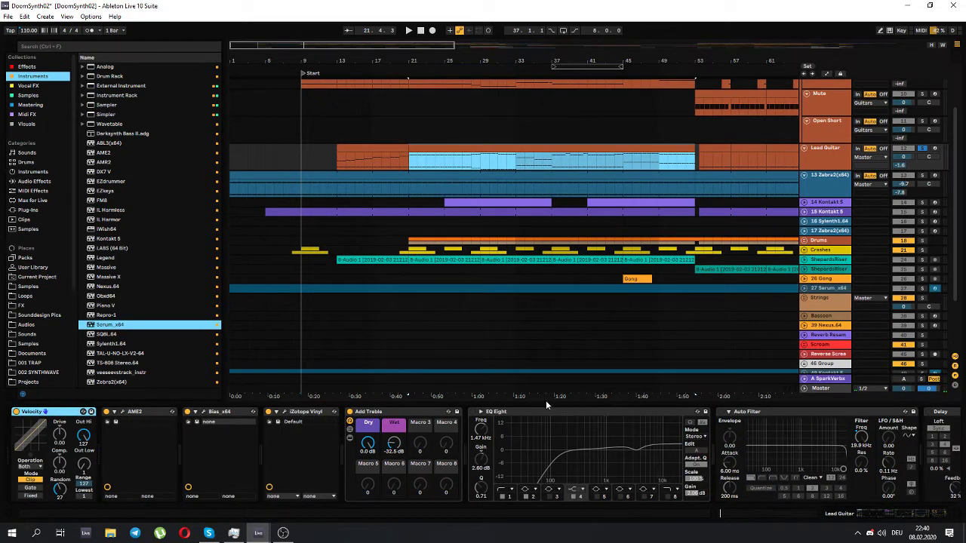
click(267, 411)
click(188, 412)
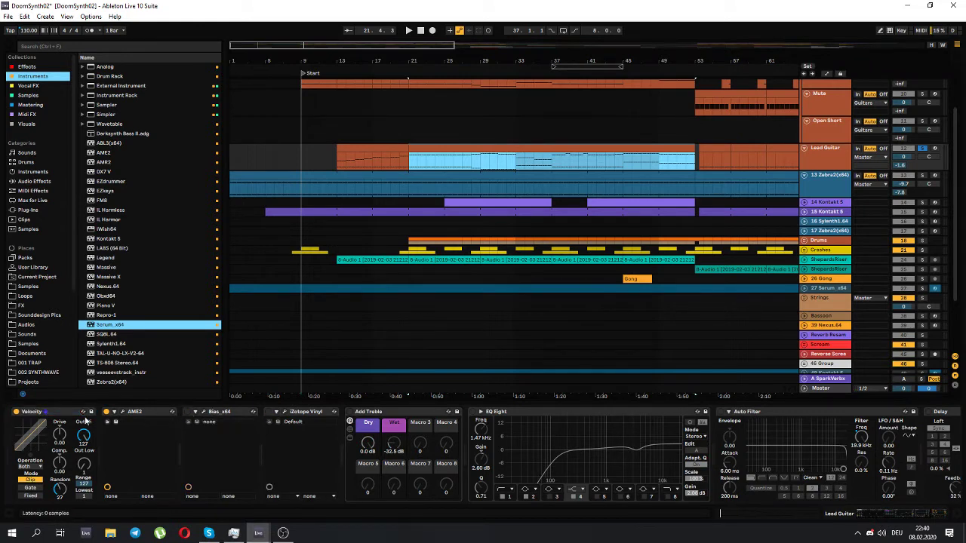
click(16, 413)
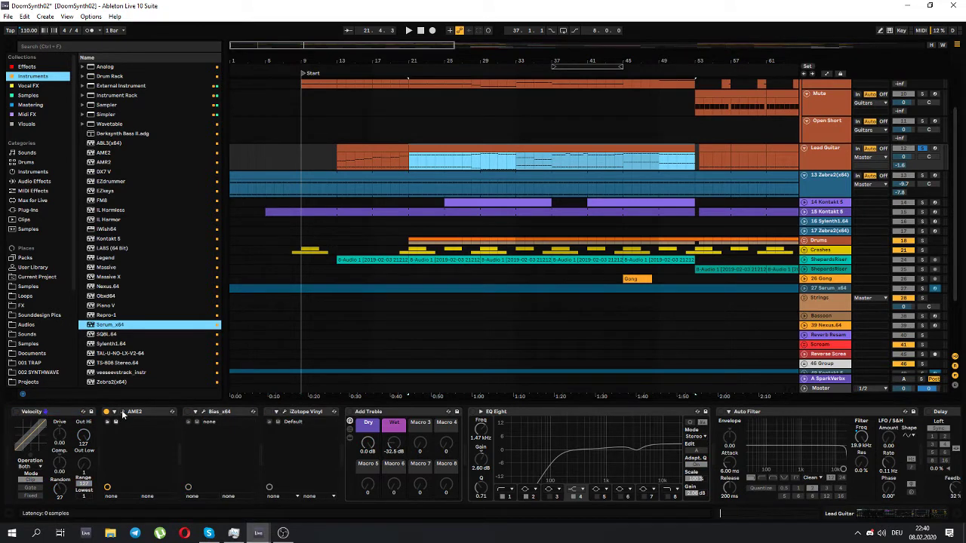
- Show the Lead Guitar's AME2 instrument window, place the insert marker at bar 21, and close the window
click(122, 413)
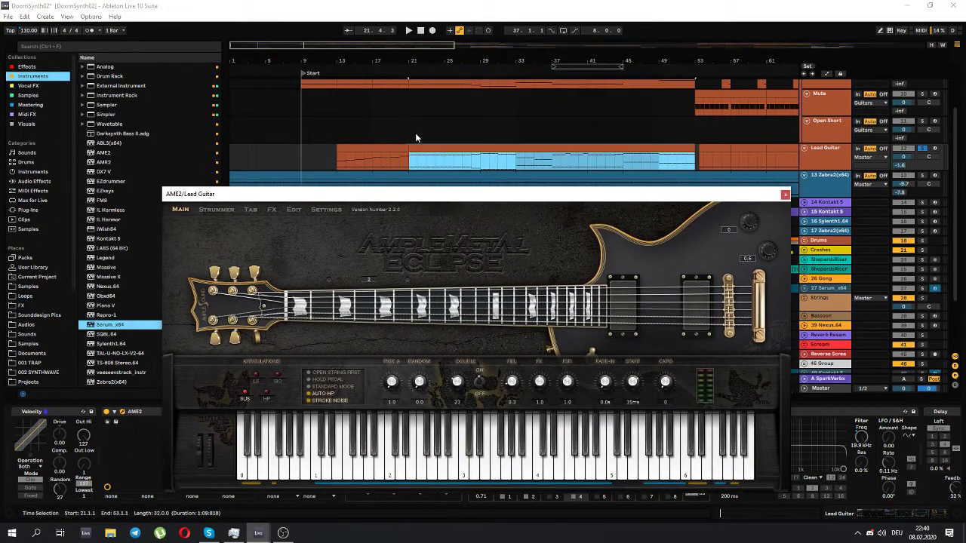
click(409, 130)
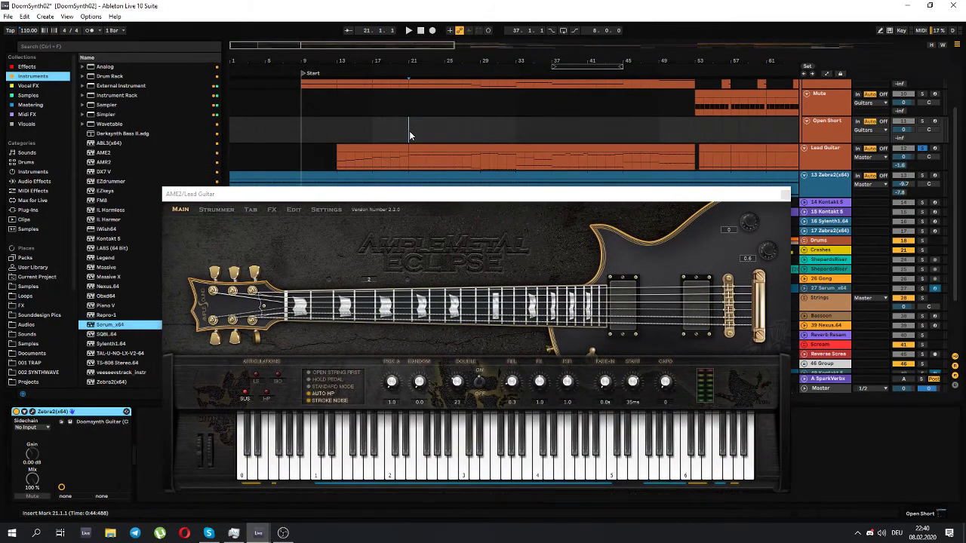
click(785, 192)
- Switch Velocity and Bias_x64 back on in the Lead Guitar chain and audition the track from bar 21
click(830, 151)
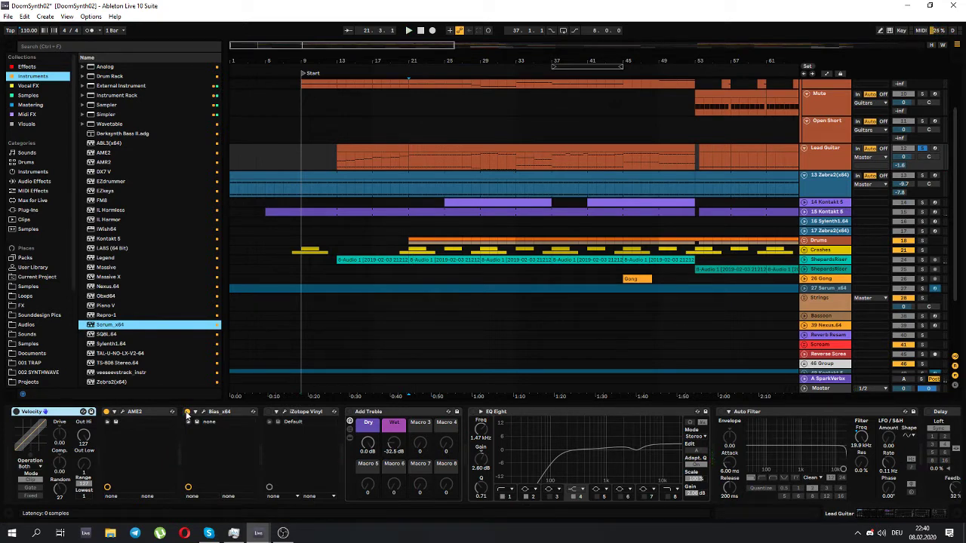
key(space)
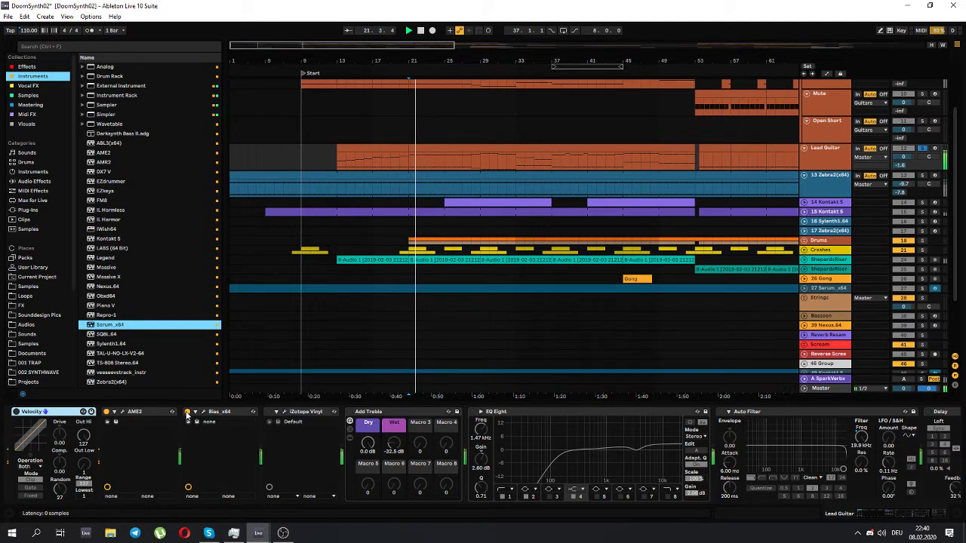
key(space)
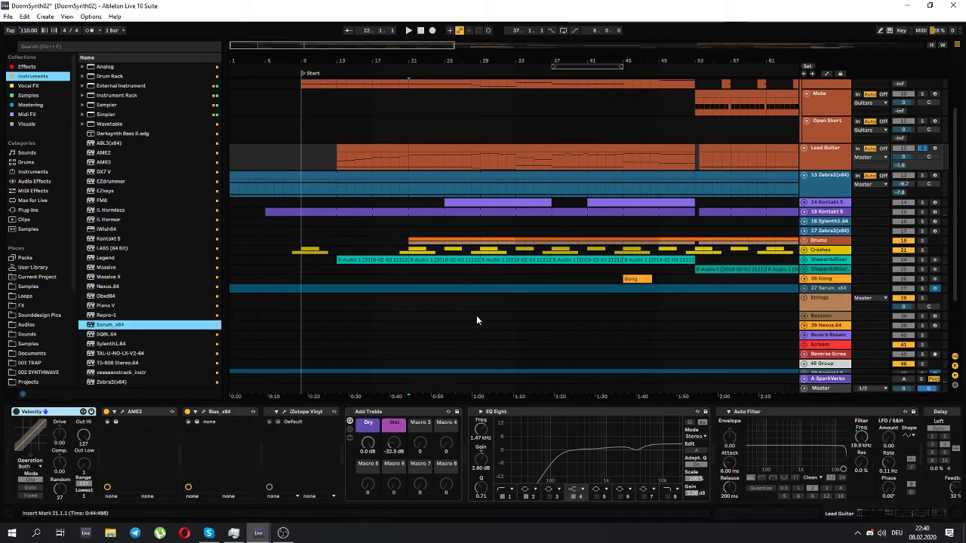
click(16, 412)
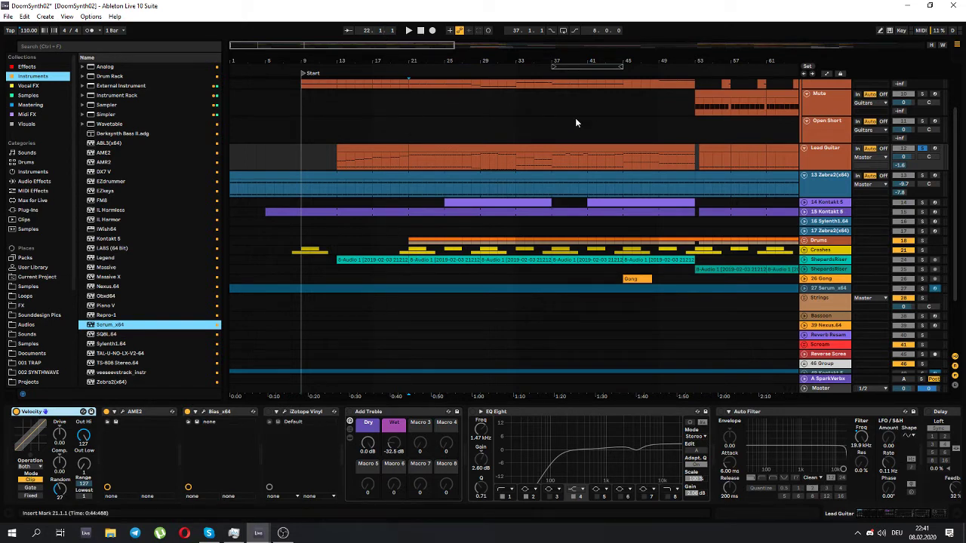
key(space)
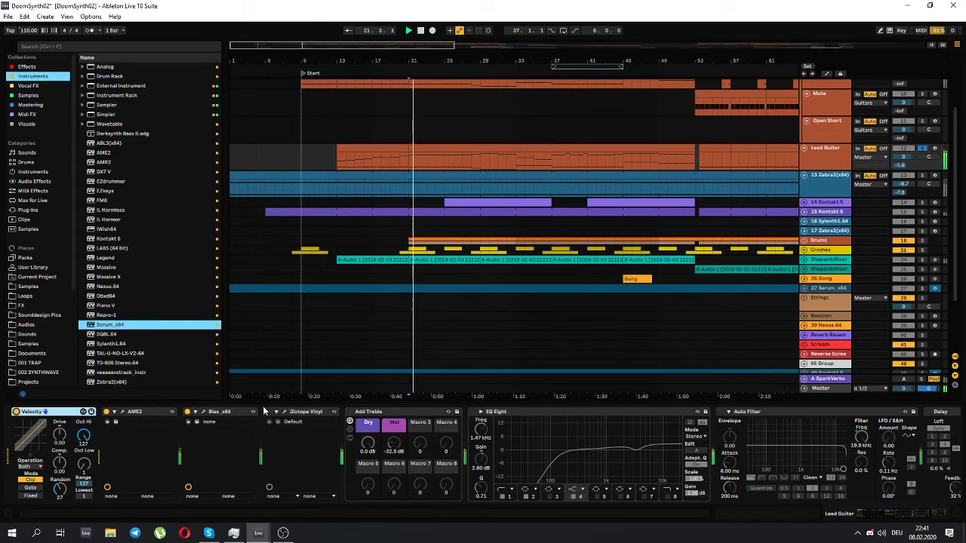
key(space)
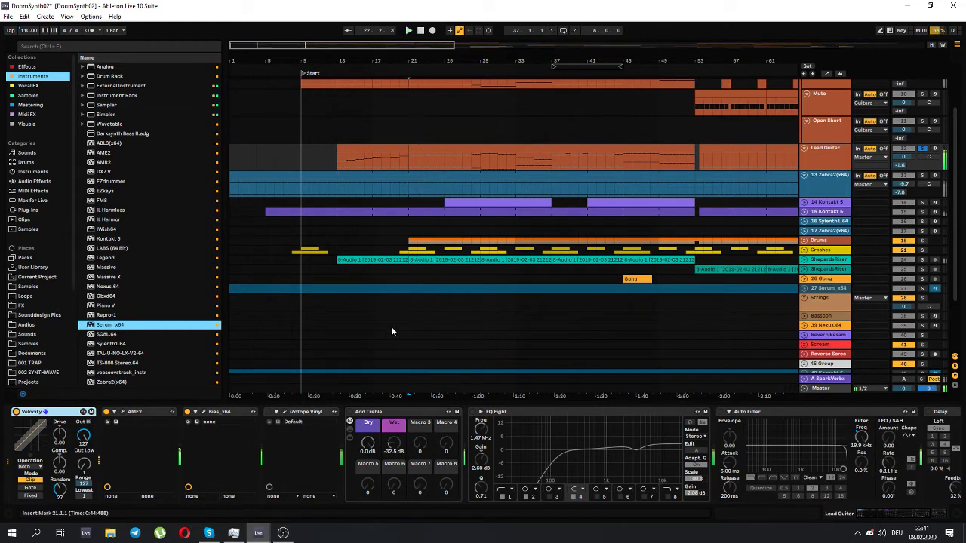
- Re-enable iZotope Vinyl, inspect its settings while auditioning the Lead Guitar from bar 21, and turn Add Treble back on
click(267, 412)
click(285, 412)
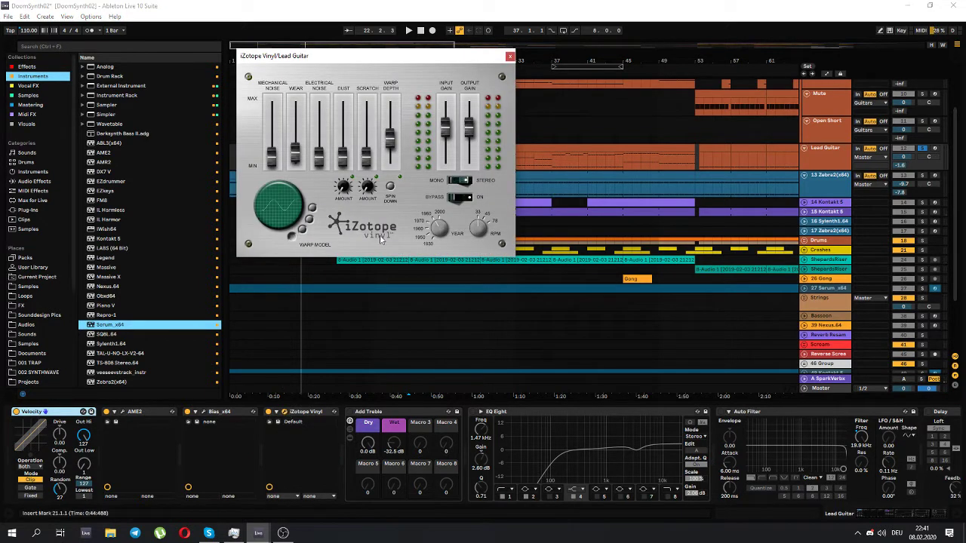
click(122, 413)
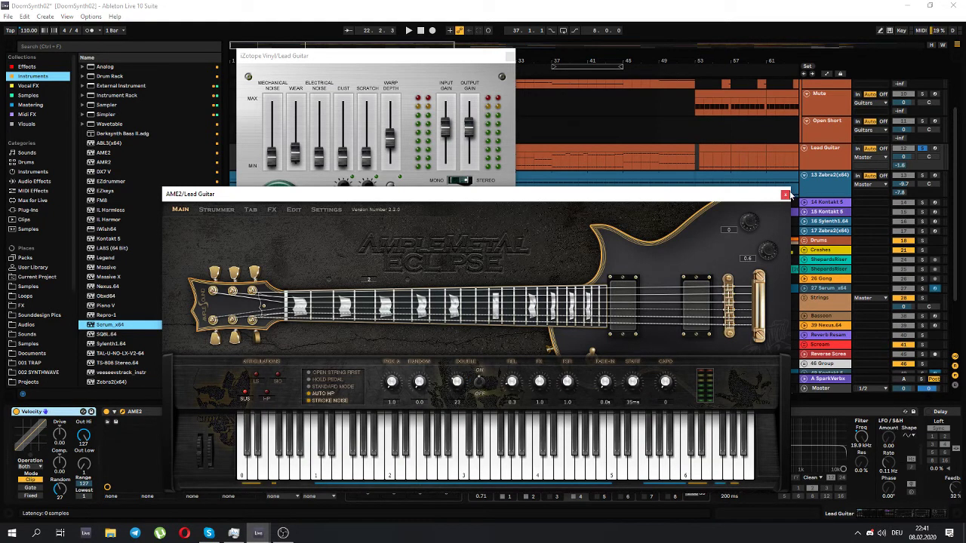
click(785, 195)
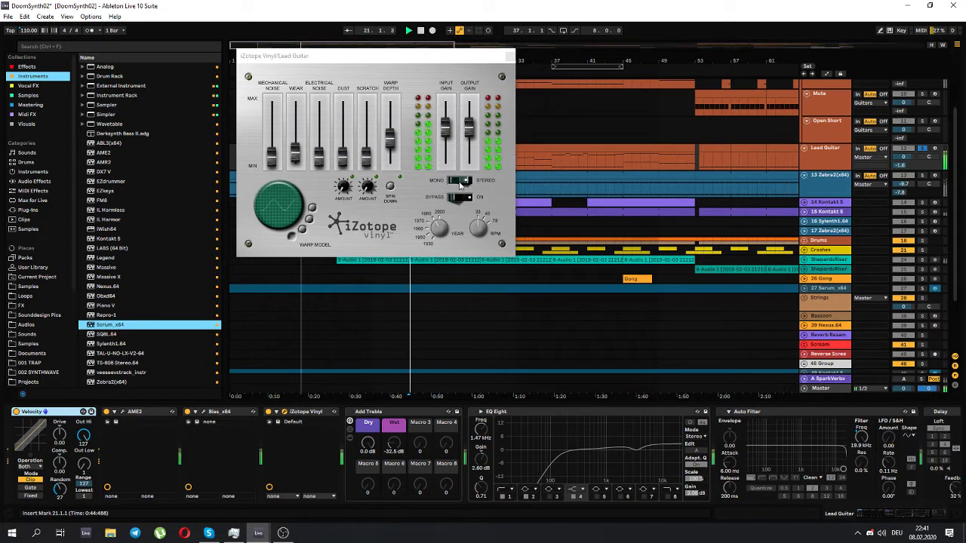
click(509, 56)
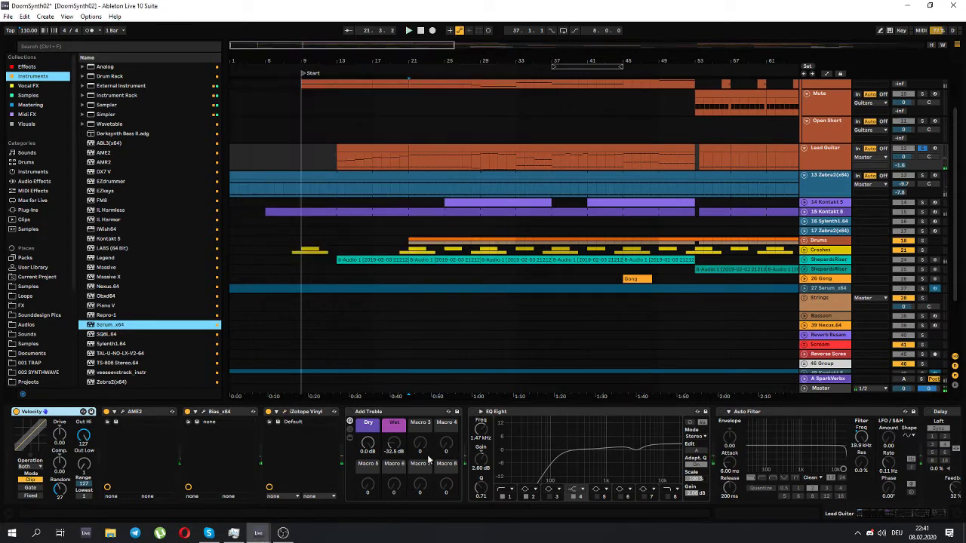
click(279, 413)
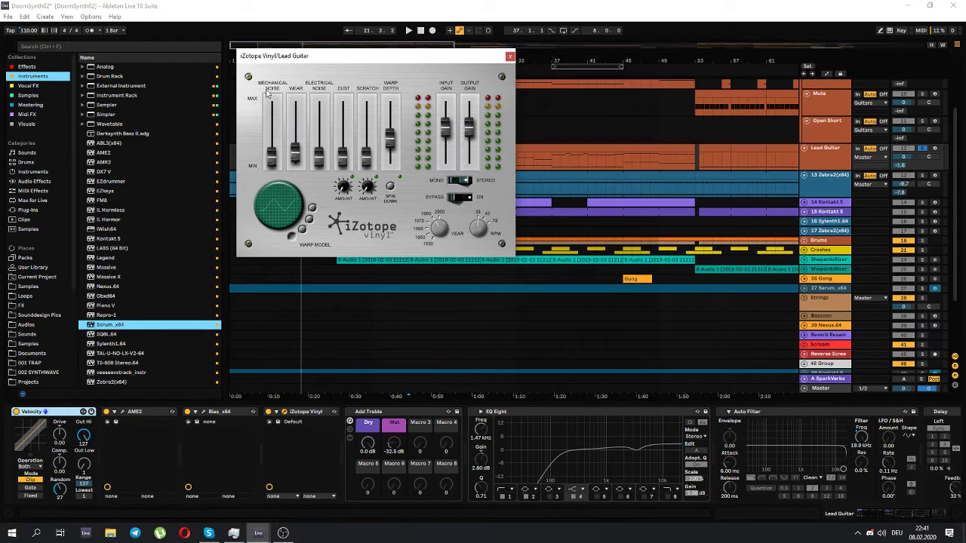
click(509, 57)
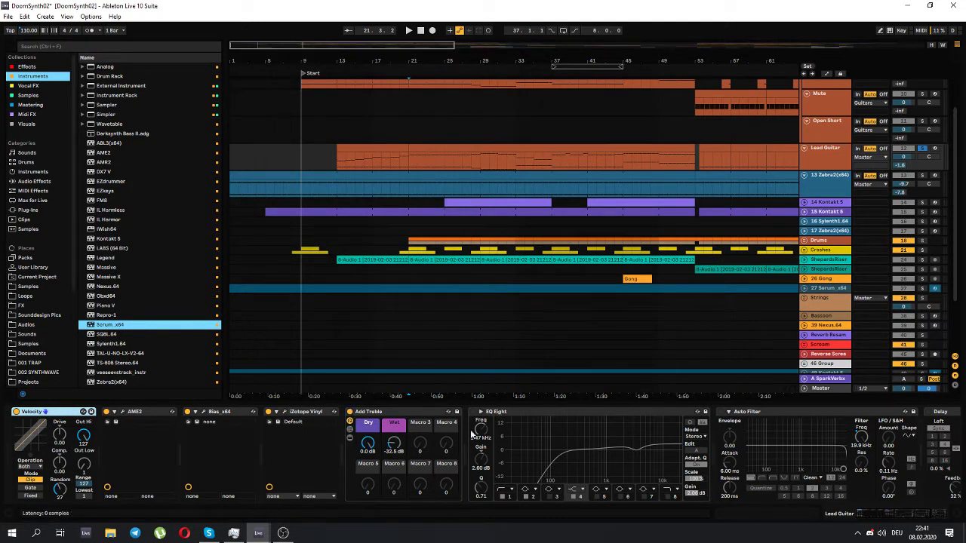
- Switch to OBS to check the running recording and return to Ableton Live
click(283, 533)
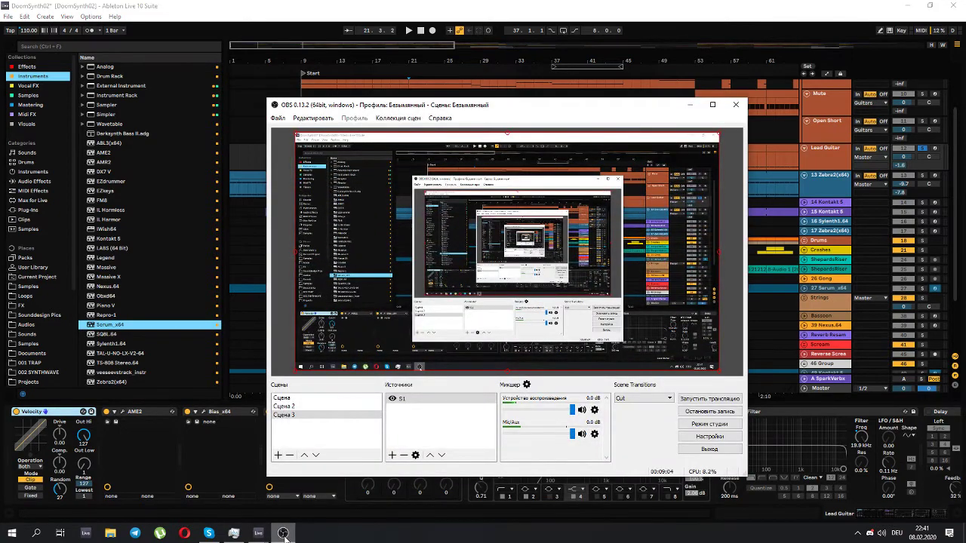
click(283, 533)
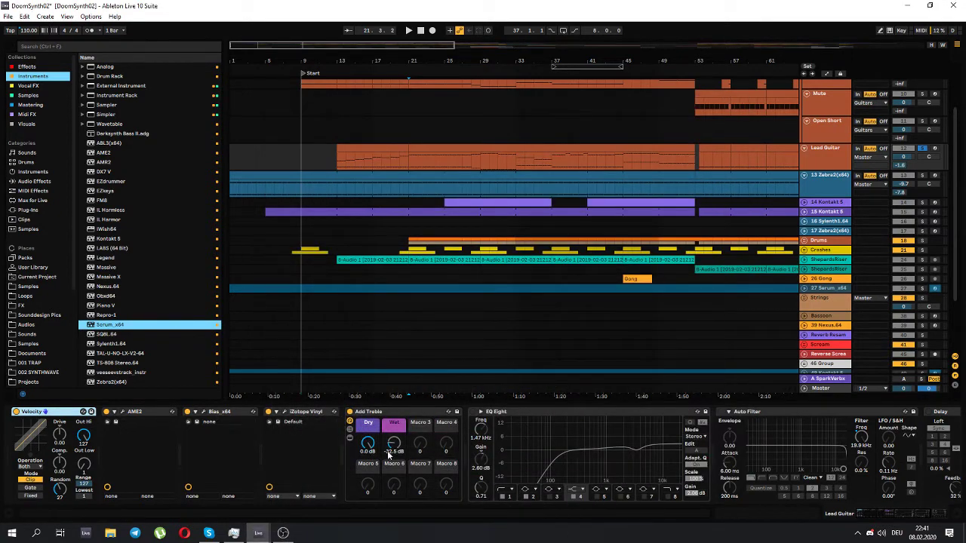
- Reactivate EQ Eight, Auto Filter and Delay on the Lead Guitar and audition the full effects chain from bar 21
click(472, 412)
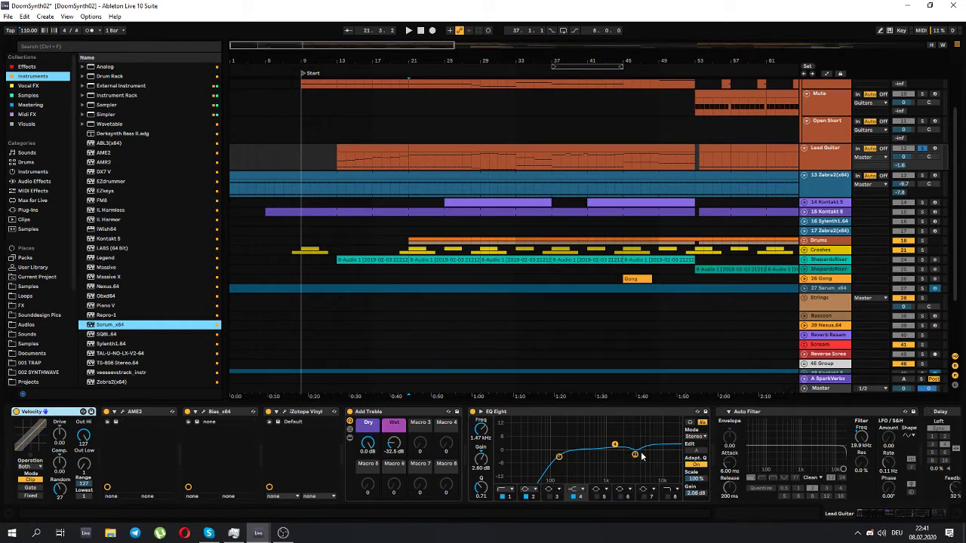
scroll(594, 445, right, 3)
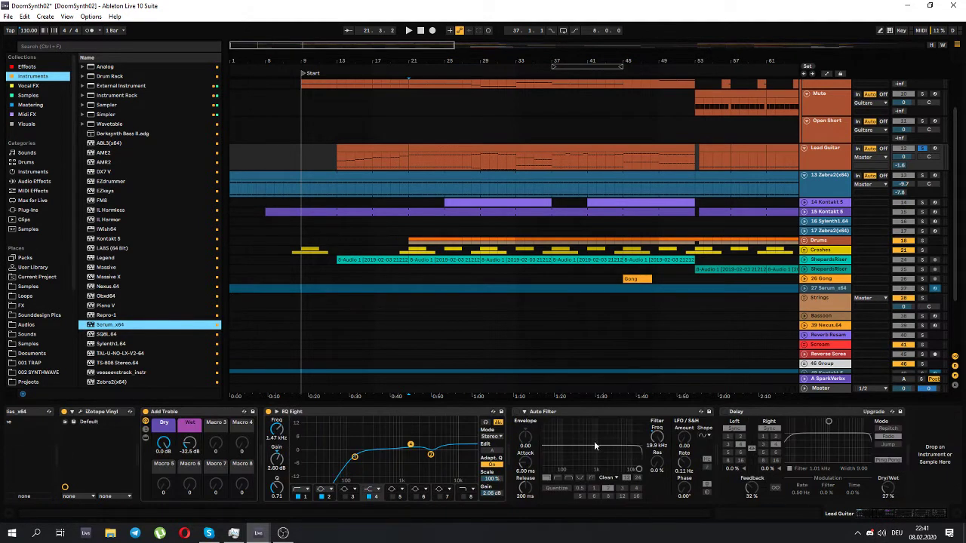
click(516, 411)
click(725, 411)
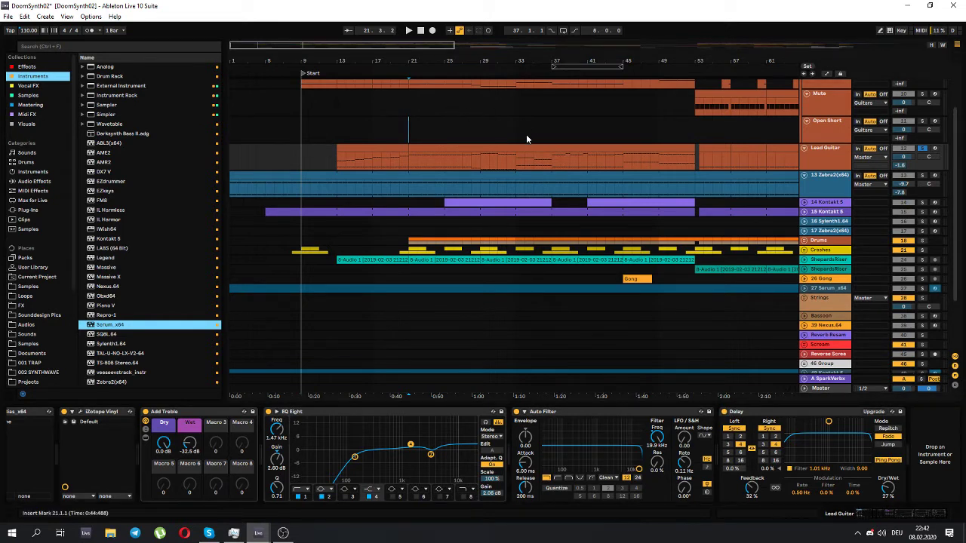
key(space)
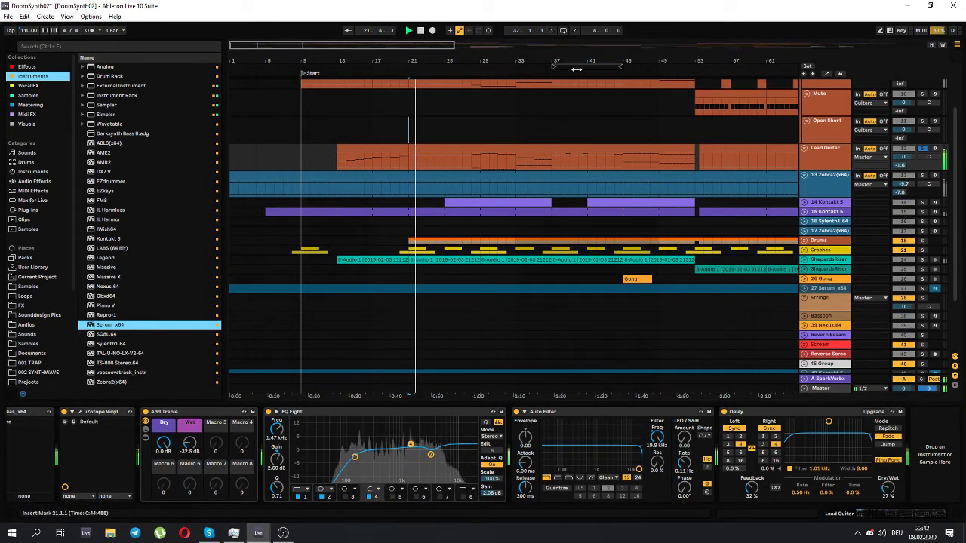
key(space)
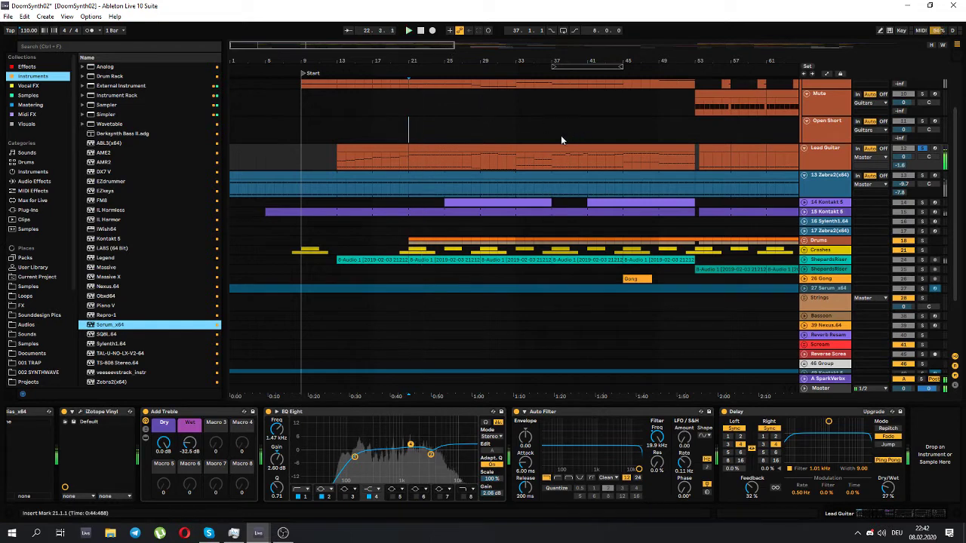
- Unsolo and mute the Lead Guitar track, and audition the rest of the mix from bar 21
scroll(625, 182, up, 3)
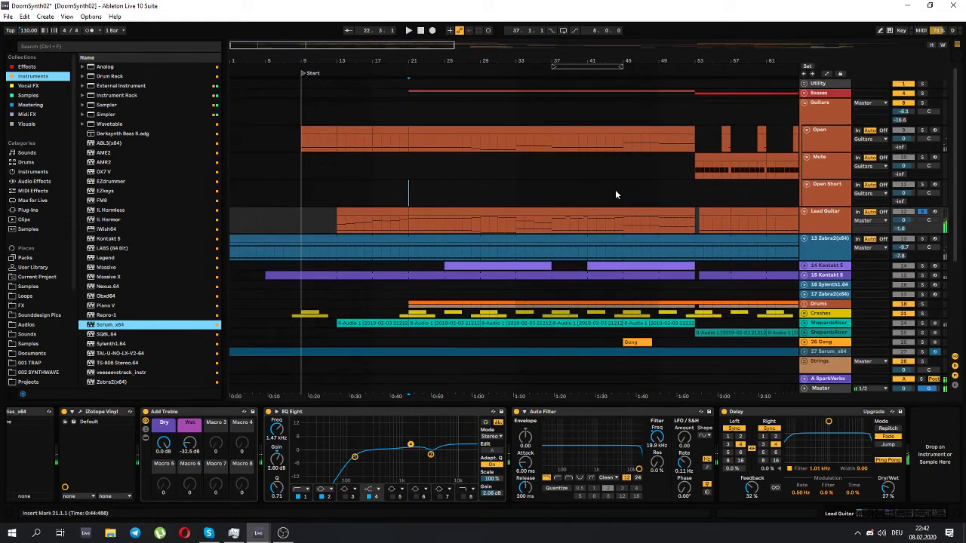
click(920, 215)
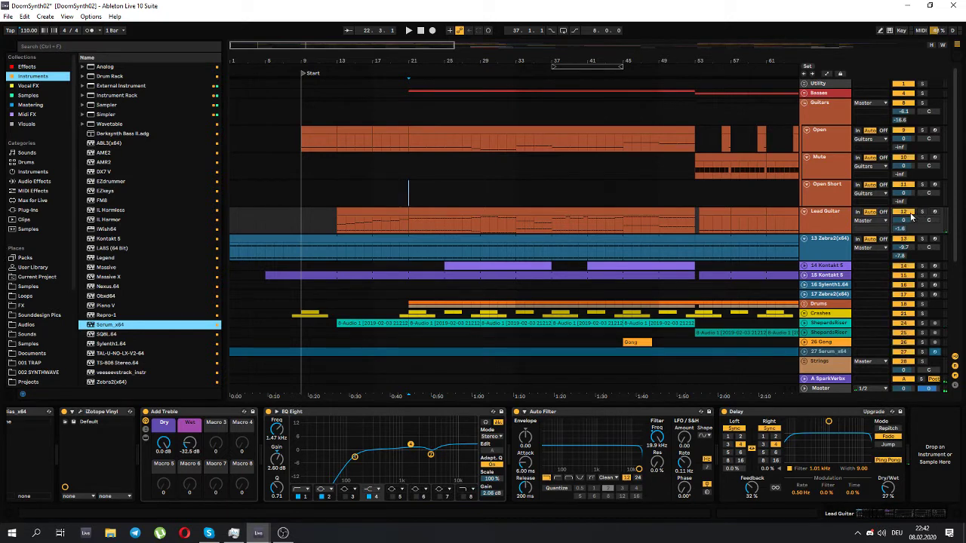
key(space)
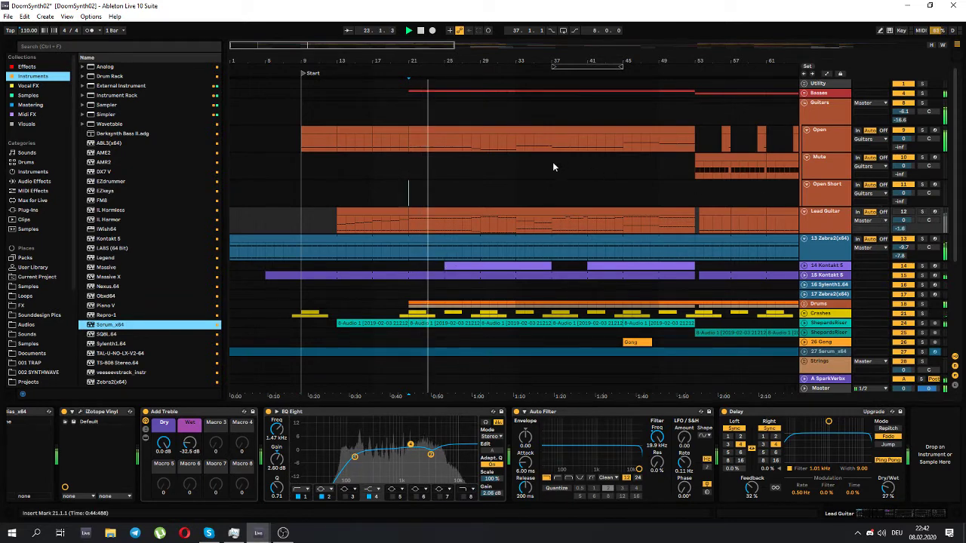
key(space)
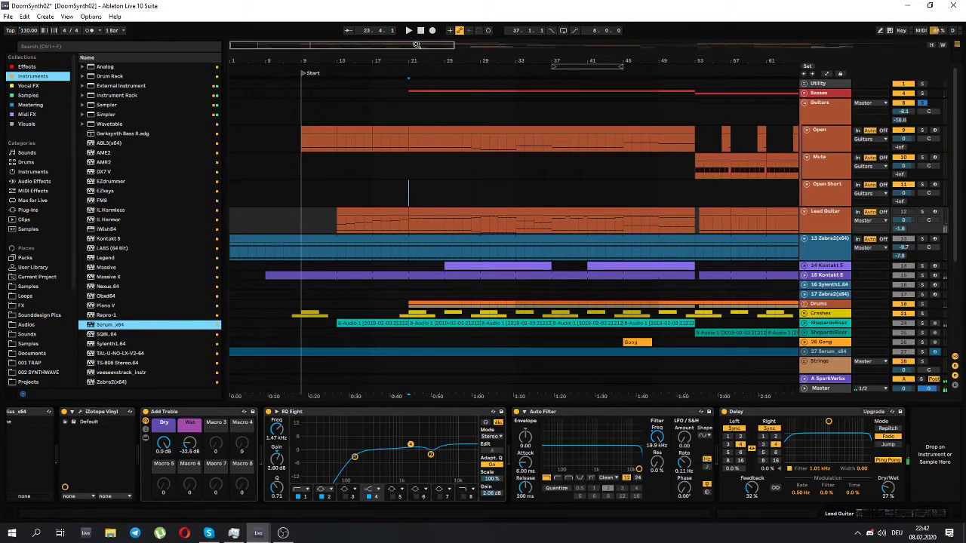
- Inspect the Zebra2 patch on the Open guitar track and audition the soloed Guitars group from bar 21
drag(416, 44, 384, 75)
click(454, 132)
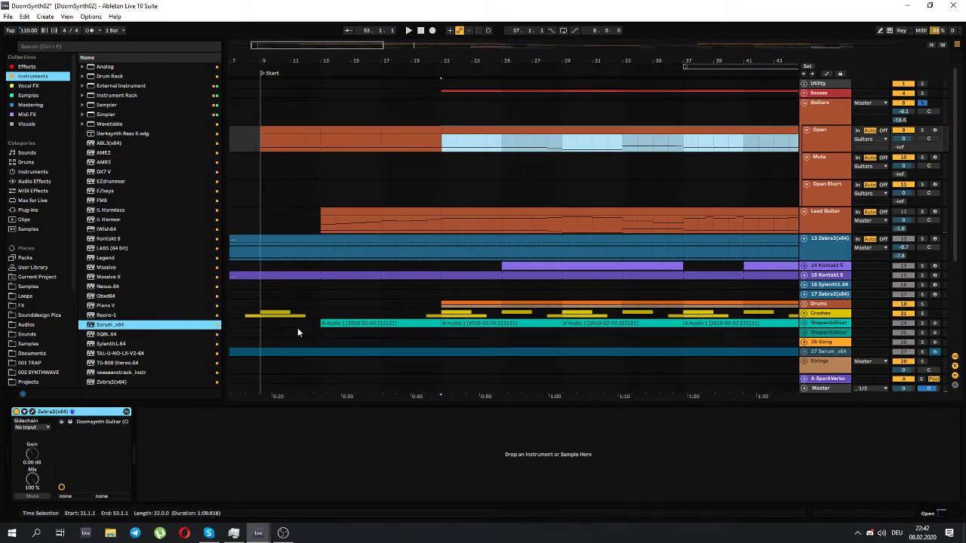
click(32, 414)
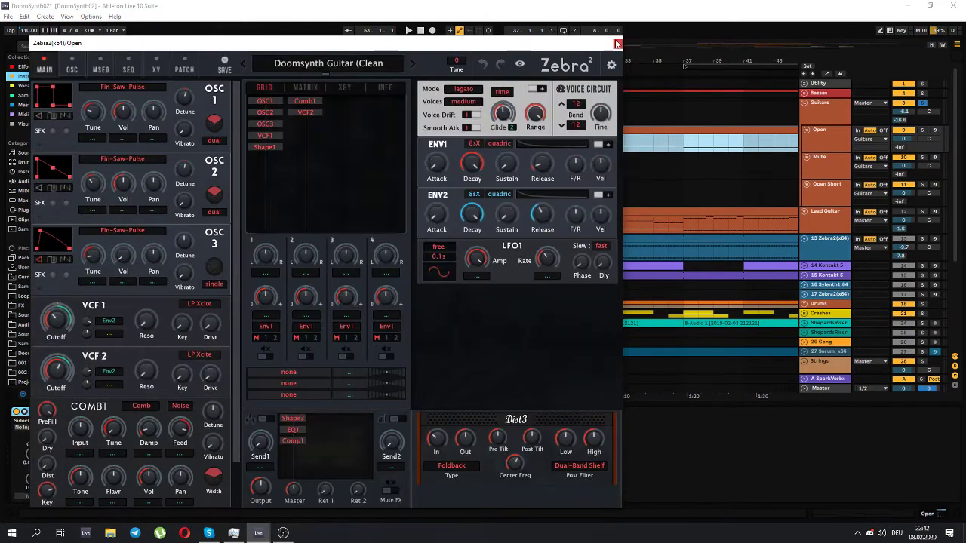
click(617, 44)
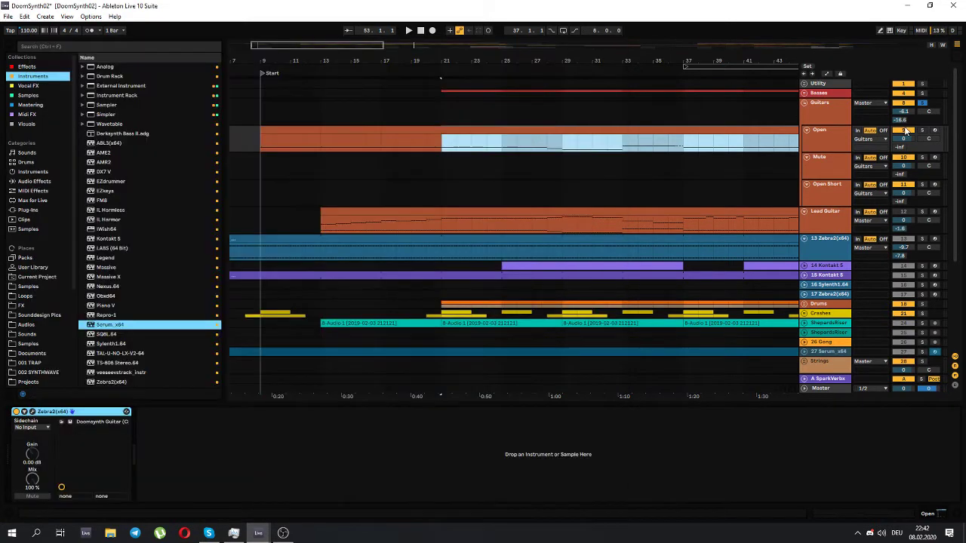
click(446, 113)
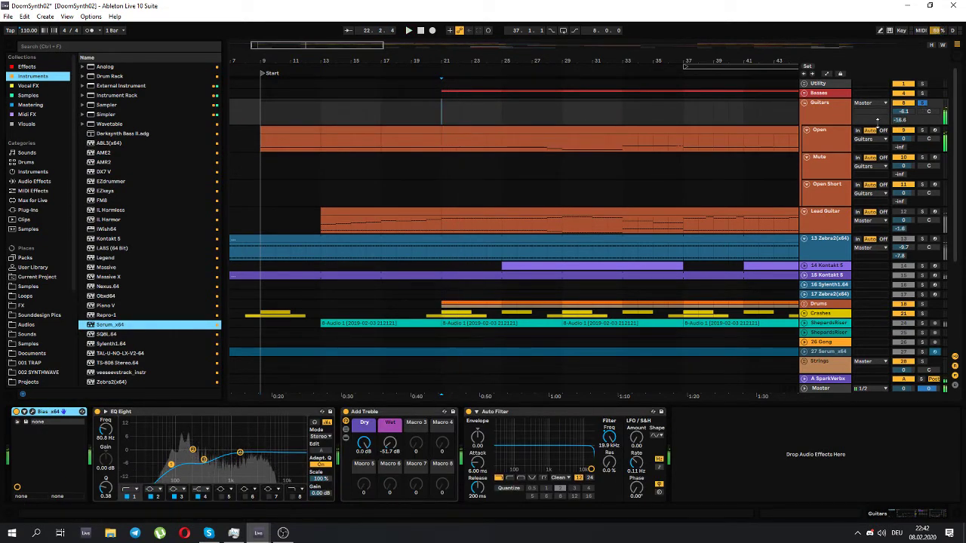
key(space)
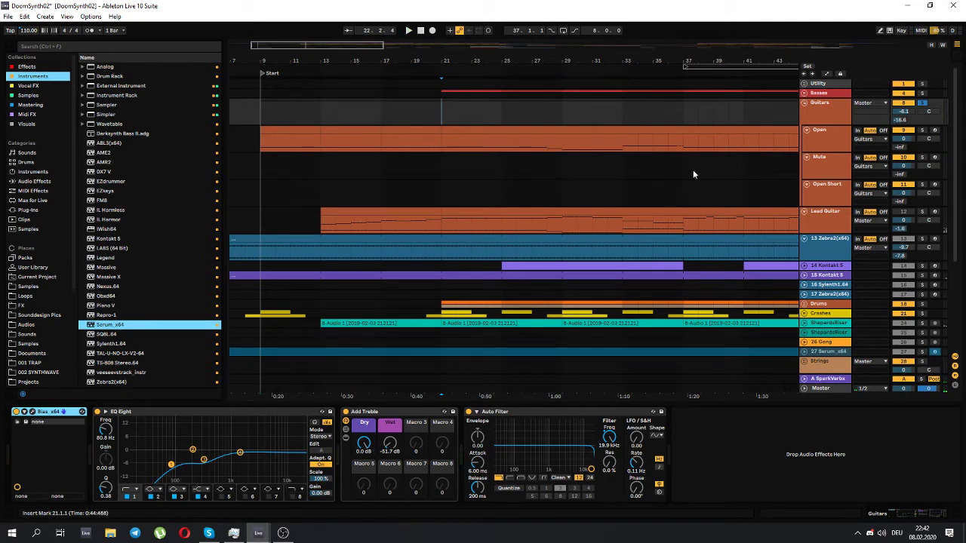
- Unfold the Basses group, inspect the Detune Brass patch on track 5 Zebra2, and audition that track soloed from bar 21
click(804, 92)
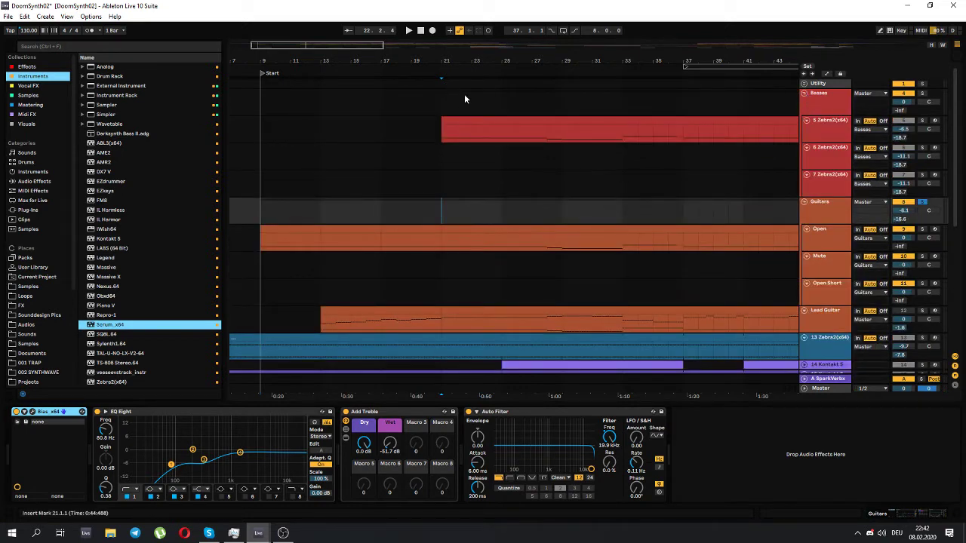
click(441, 110)
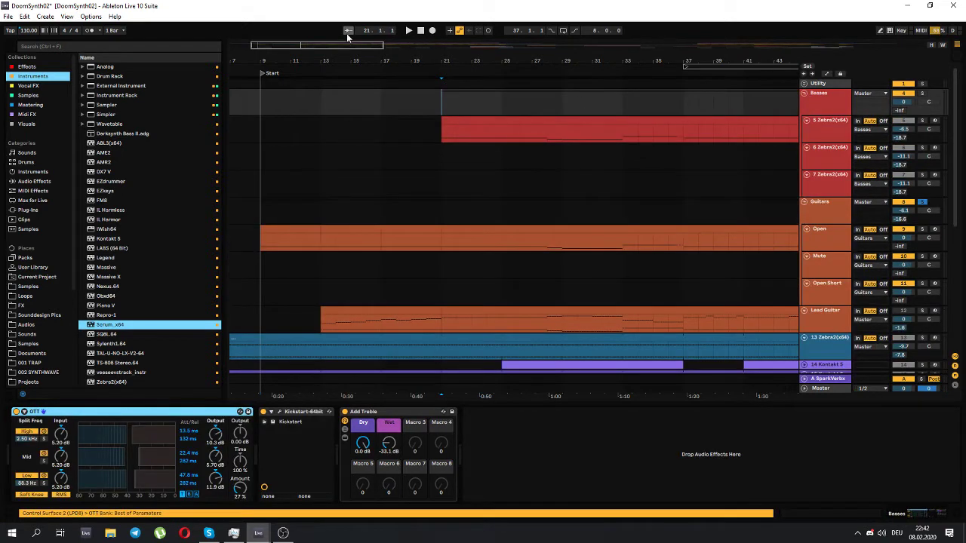
mouse_move(347, 44)
mouse_down()
mouse_move(372, 59)
mouse_move(354, 78)
mouse_move(359, 92)
mouse_move(340, 46)
mouse_up()
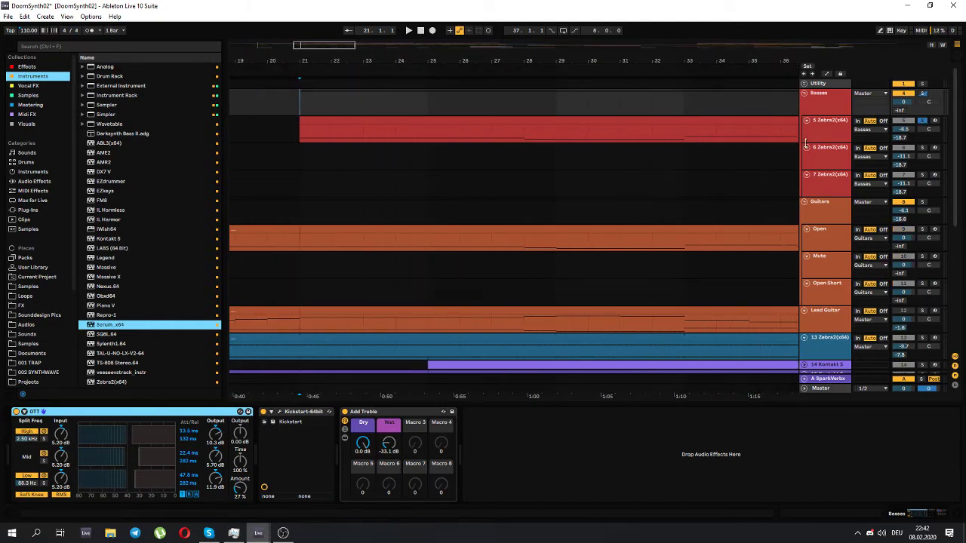
click(827, 125)
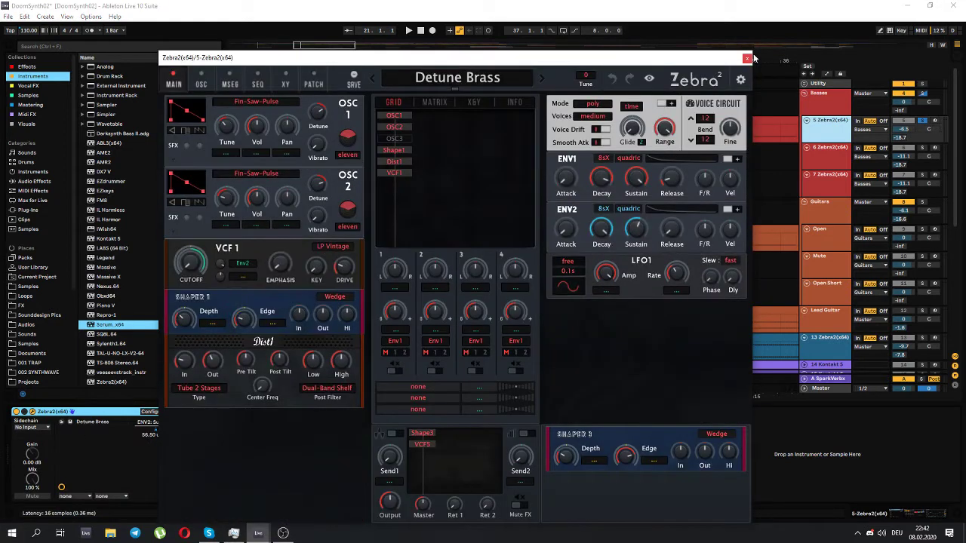
key(space)
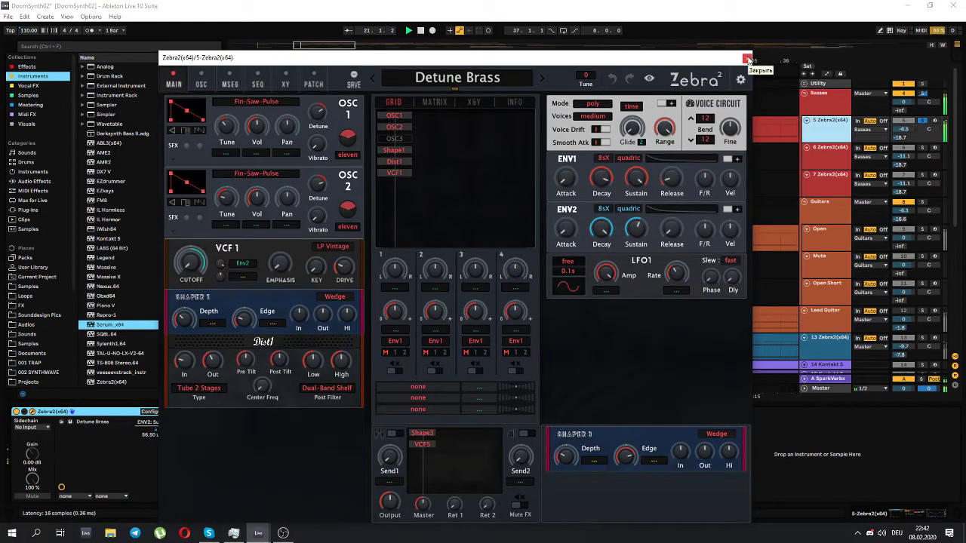
click(746, 58)
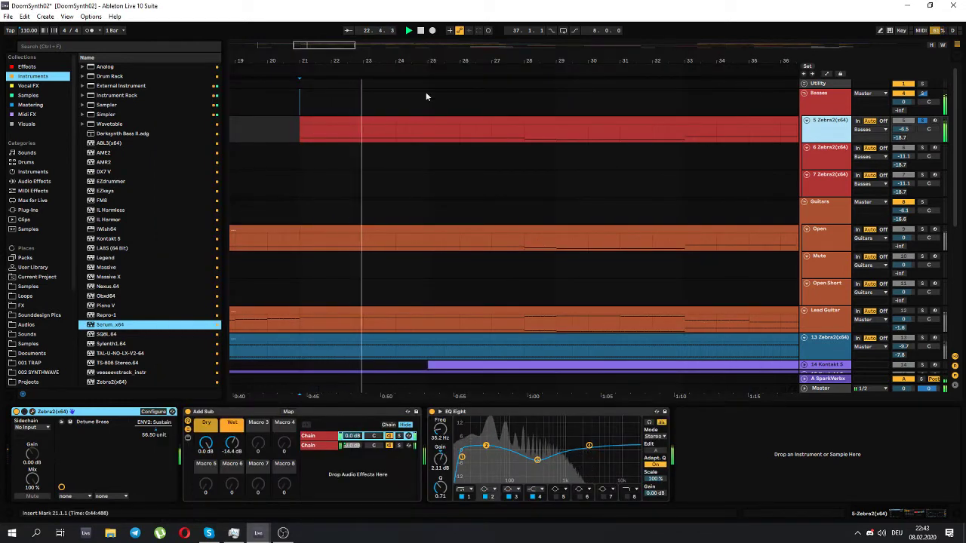
key(space)
- Show the Basses group's effects chain, clear the bass solos and audition it within the mix from bar 21
drag(331, 47, 333, 32)
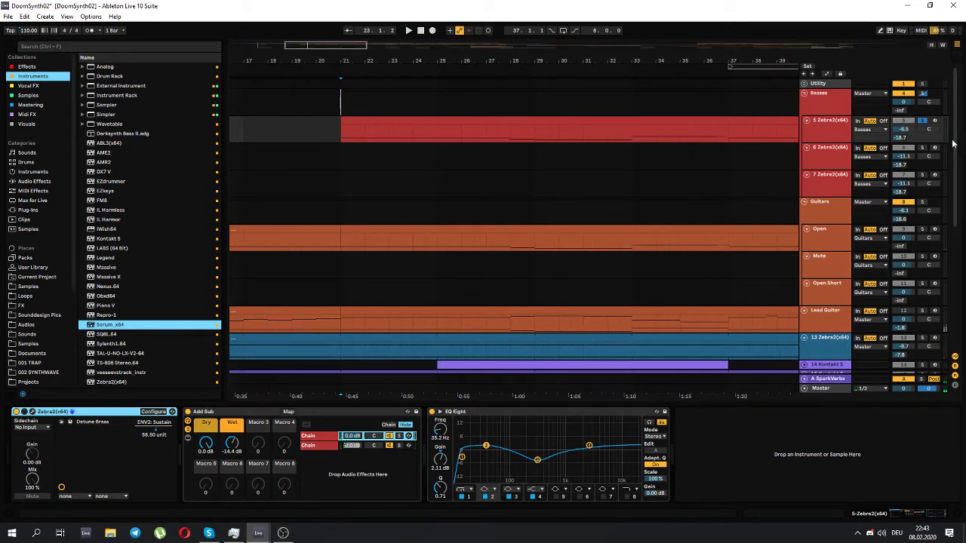
drag(954, 144, 953, 143)
click(826, 105)
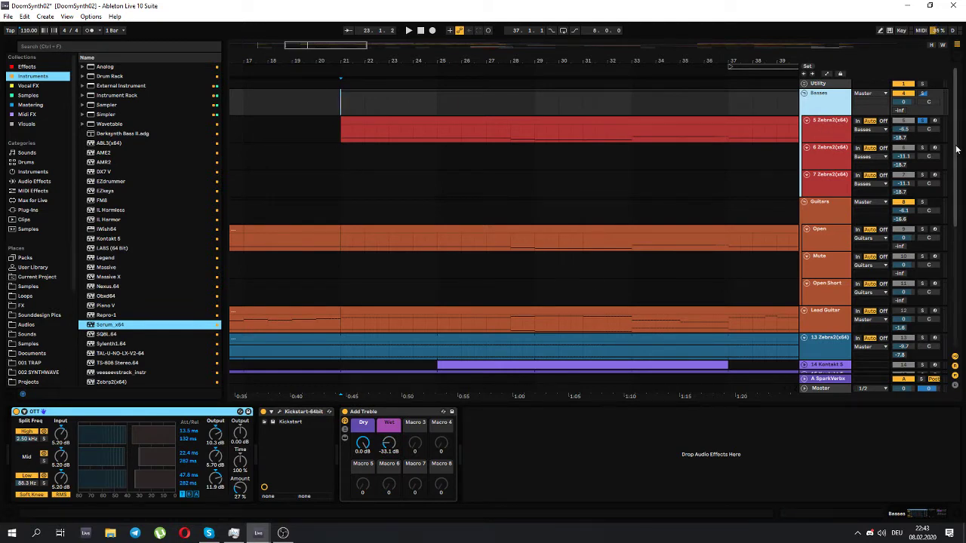
mouse_move(956, 143)
mouse_down()
mouse_move(956, 154)
mouse_move(956, 142)
mouse_up()
mouse_move(958, 154)
mouse_down()
mouse_move(957, 201)
mouse_move(957, 147)
mouse_up()
key(space)
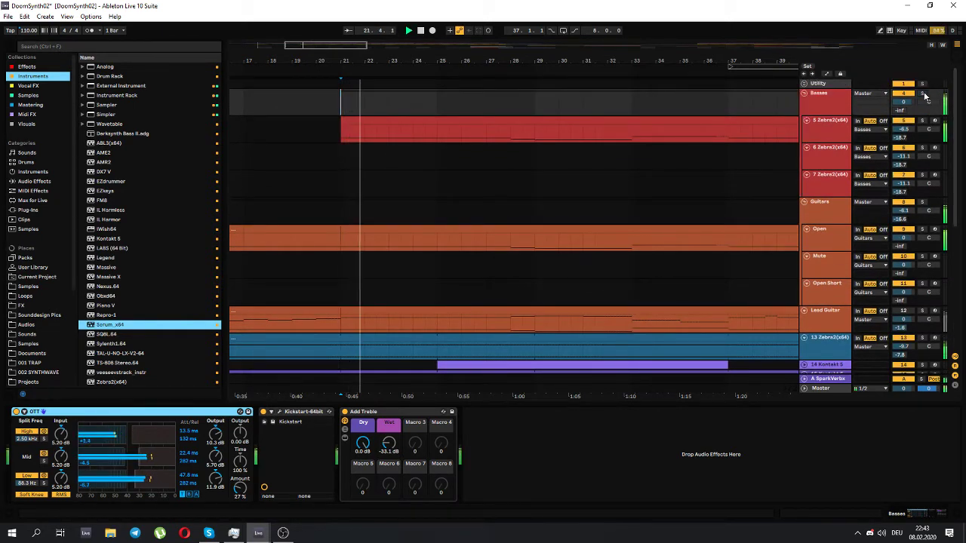
key(space)
- Unfold the Drums group, switch off the kick chain's effects in 19 Drum Rack, and solo that track
scroll(913, 219, down, 3)
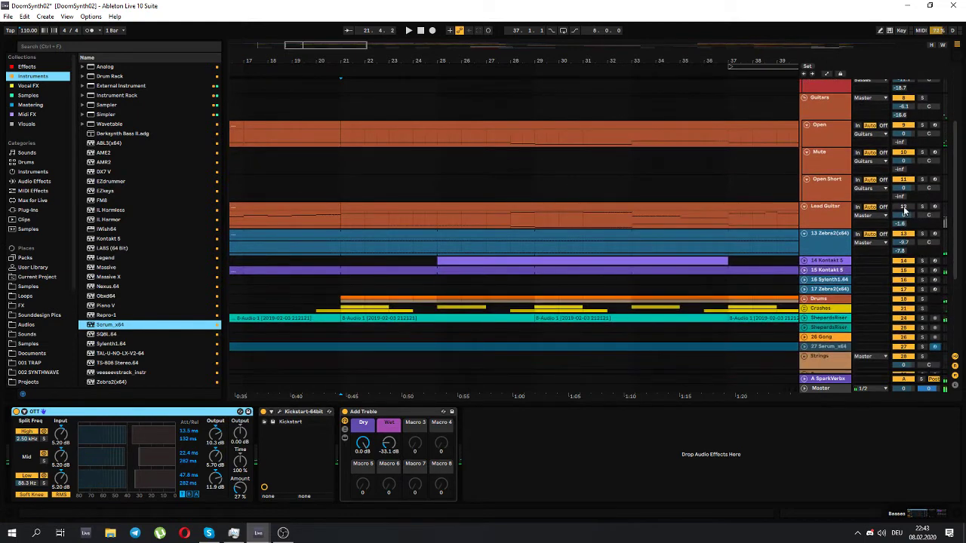
scroll(426, 229, down, 2)
click(804, 239)
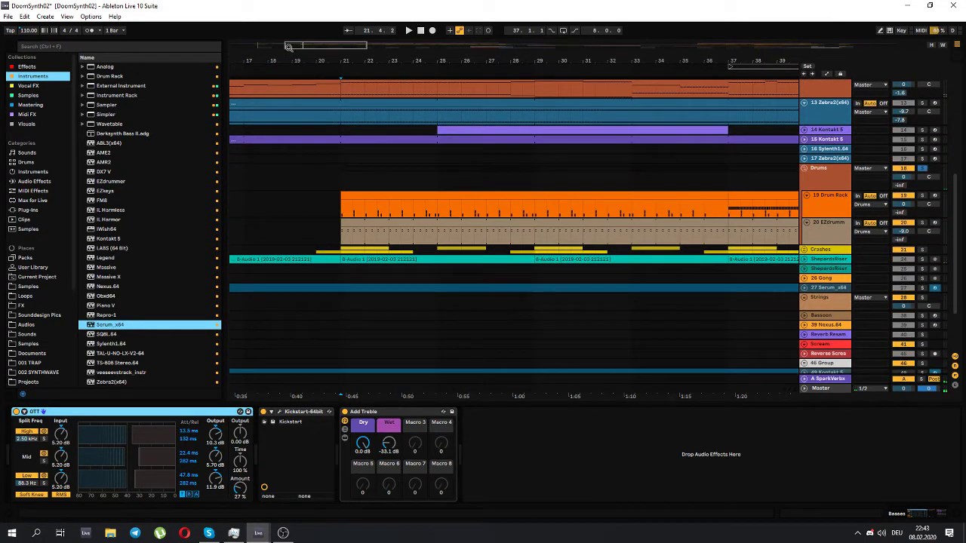
drag(301, 45, 317, 61)
click(834, 209)
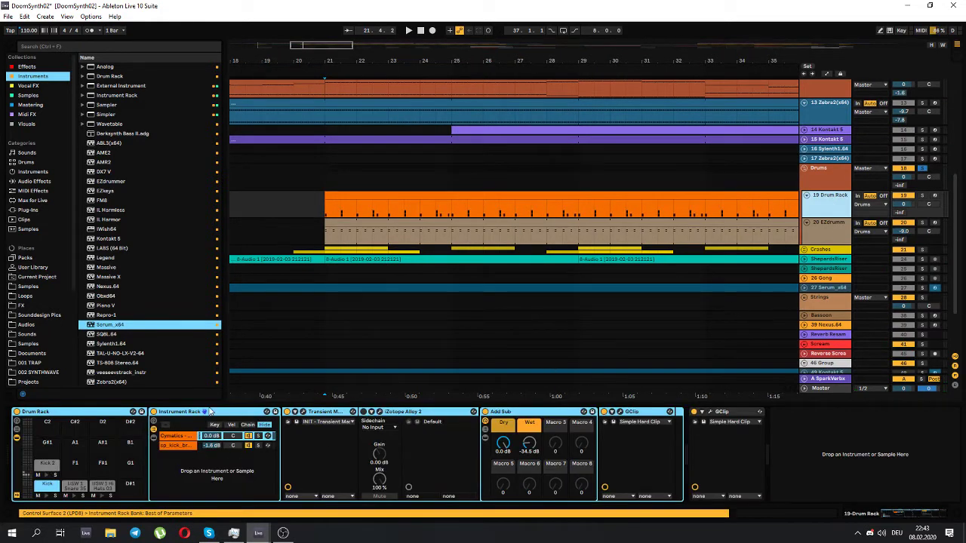
click(214, 412)
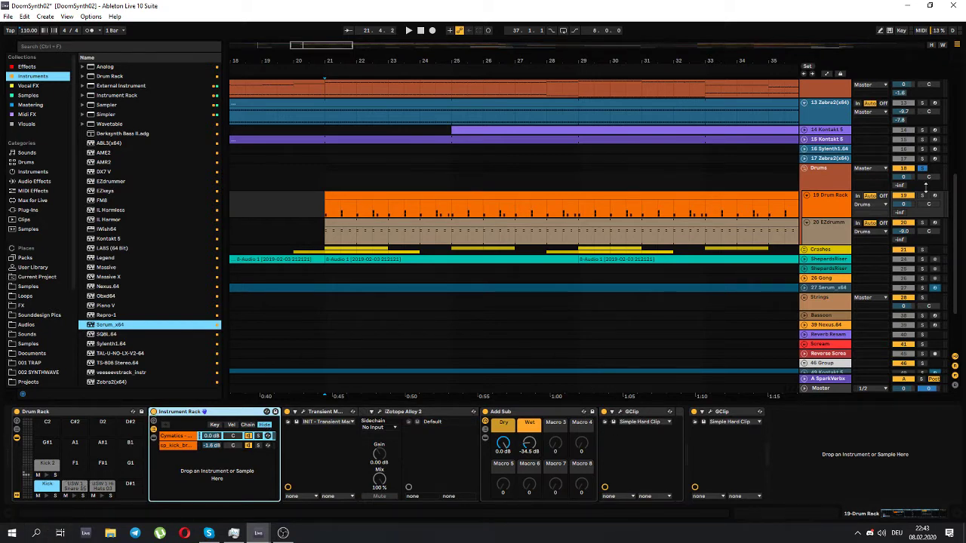
click(924, 196)
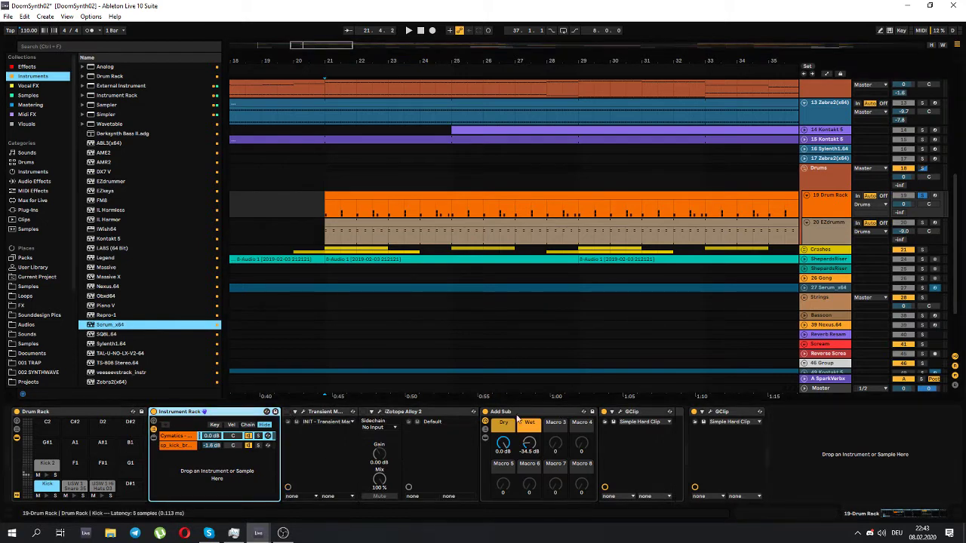
- Solo the Cymatics kick layer in the kick's Instrument Rack and audition it from bar 21
click(168, 446)
click(175, 437)
click(258, 440)
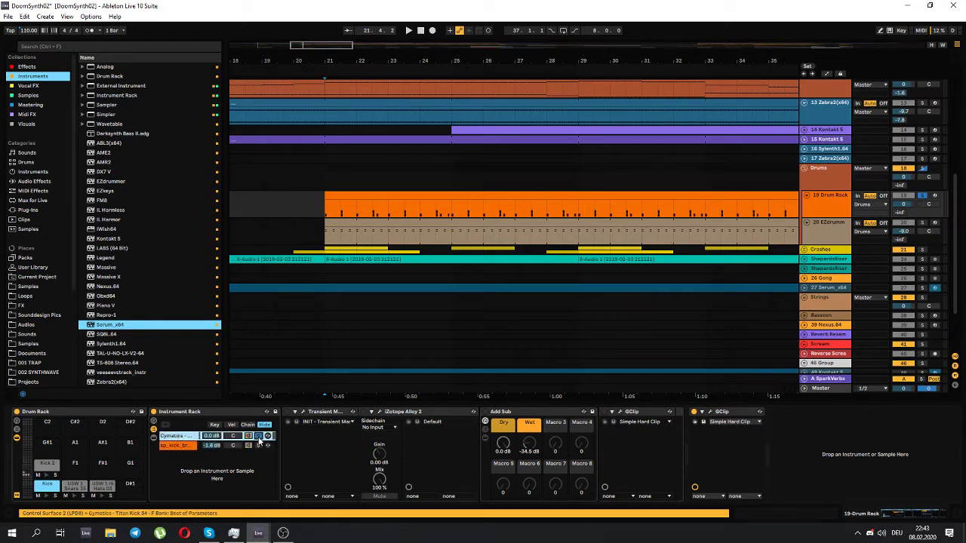
key(space)
key(space)
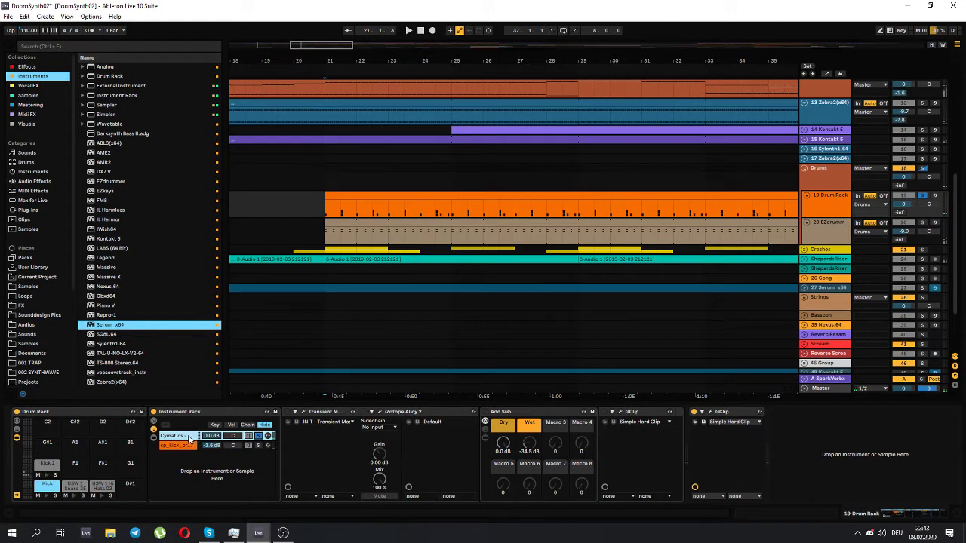
- Inspect the Cymatics kick layer's sample device, and solo and audition the sp_kick_british layer from bar 21
click(153, 437)
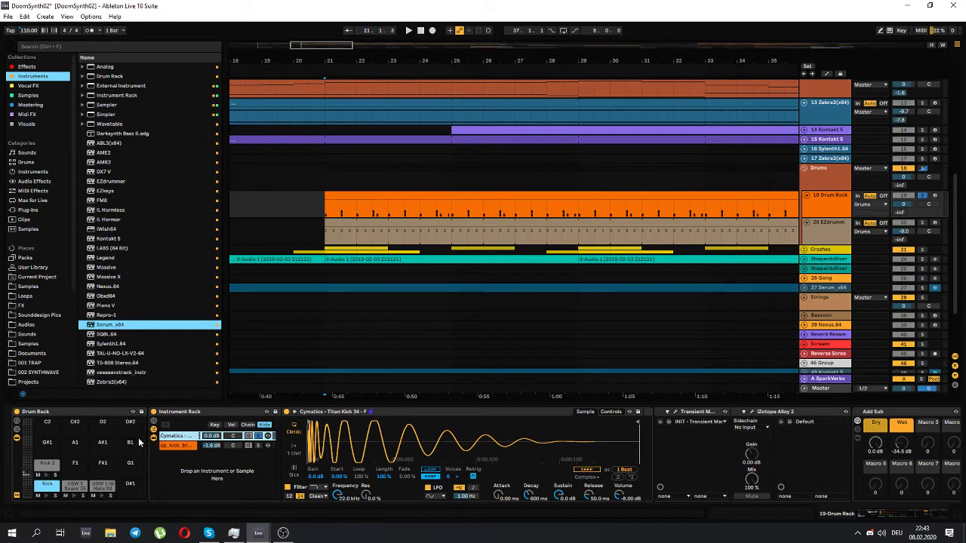
click(156, 445)
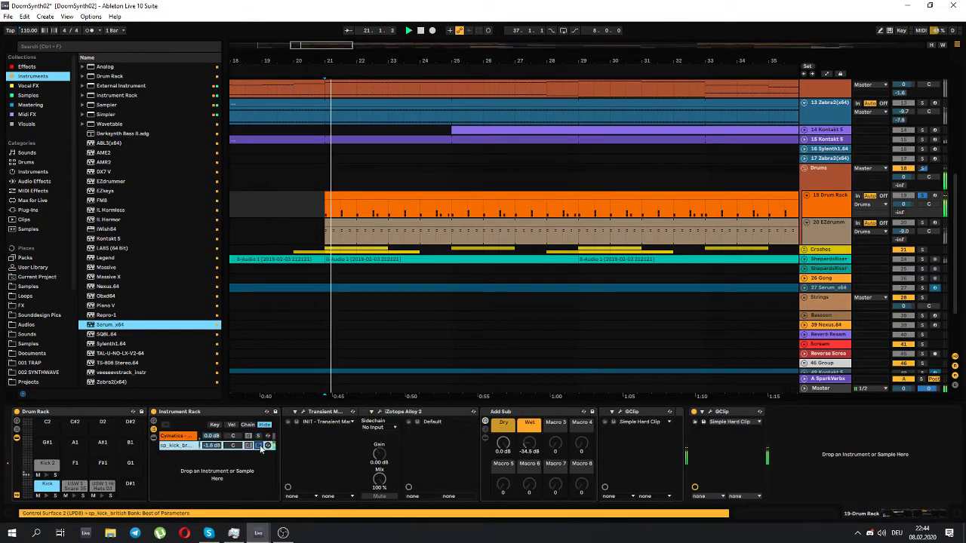
key(space)
key(space)
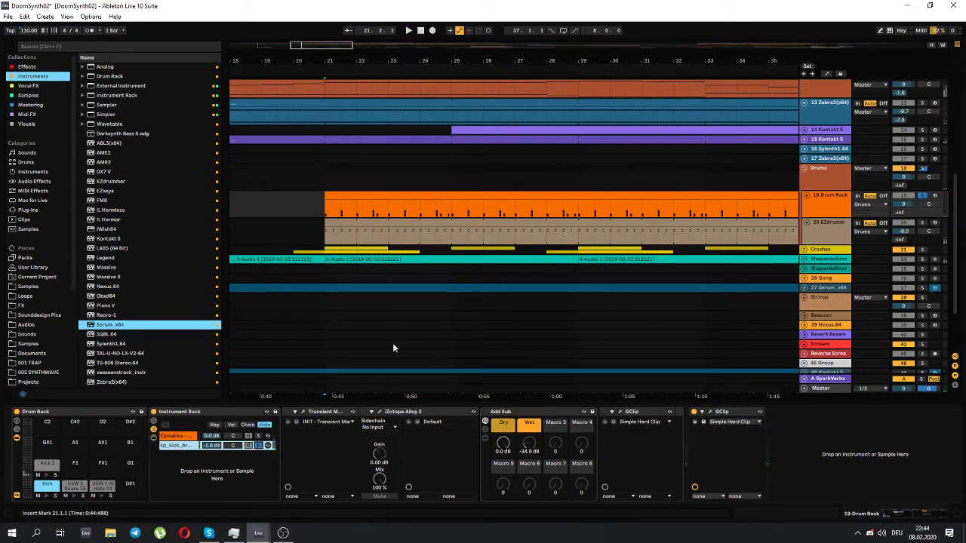
- Switch Transient Master back on in the kick chain and inspect its attack, sustain and gain settings
click(305, 414)
click(304, 414)
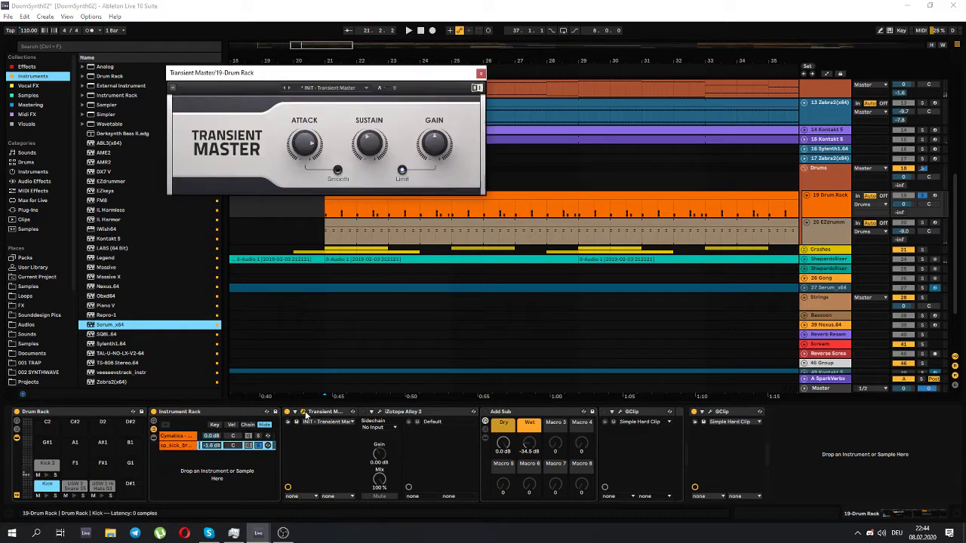
click(305, 413)
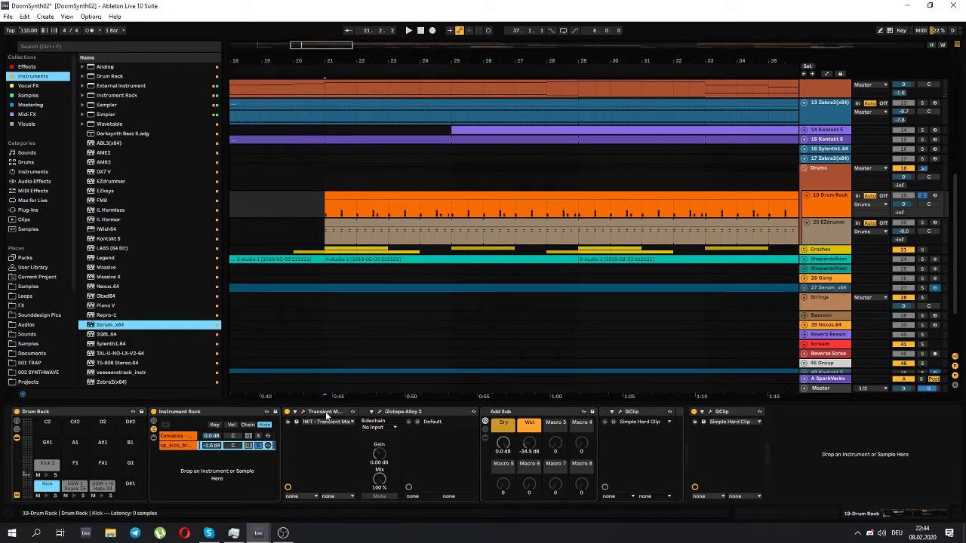
- Reactivate iZotope Alloy 2 and Add Sub on the kick, review Alloy's Equalizer and Transient modules, and audition the chain
click(379, 414)
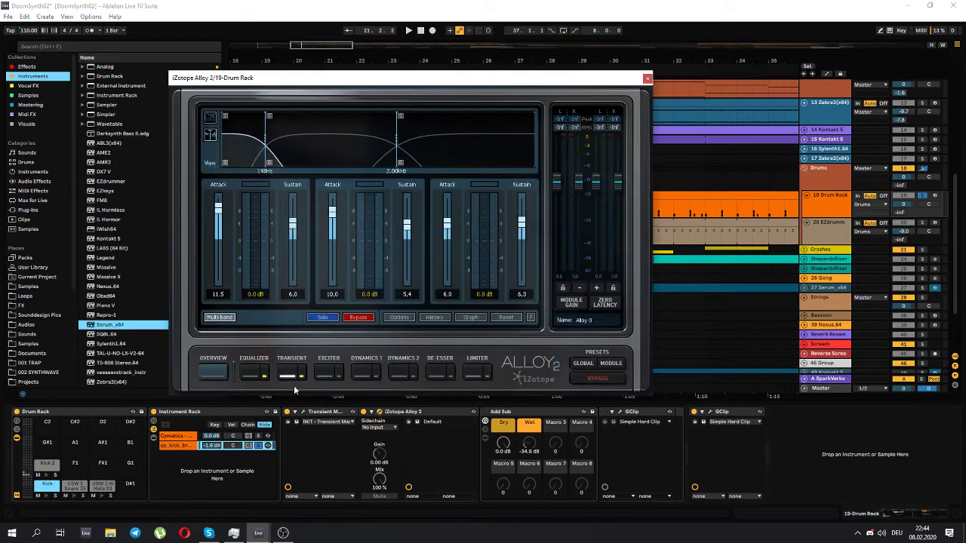
click(242, 375)
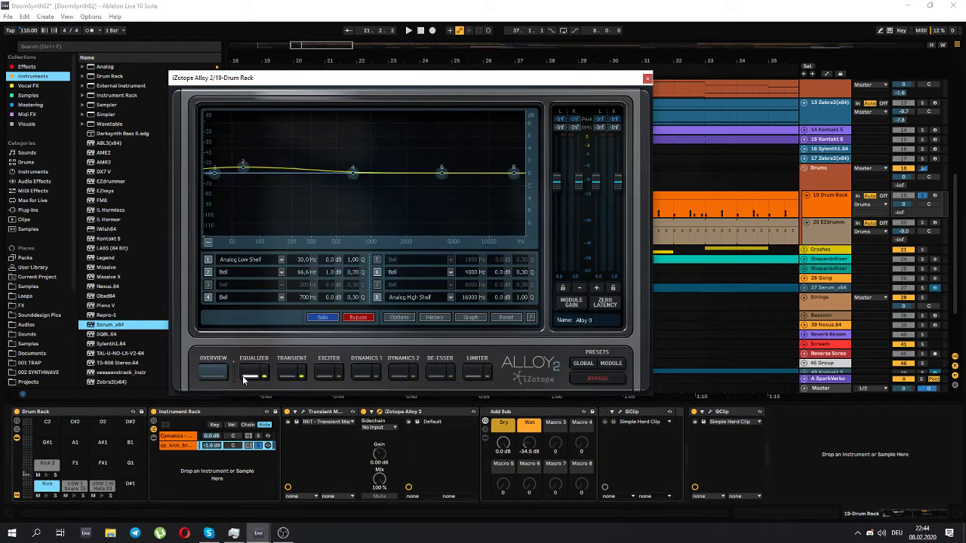
click(287, 374)
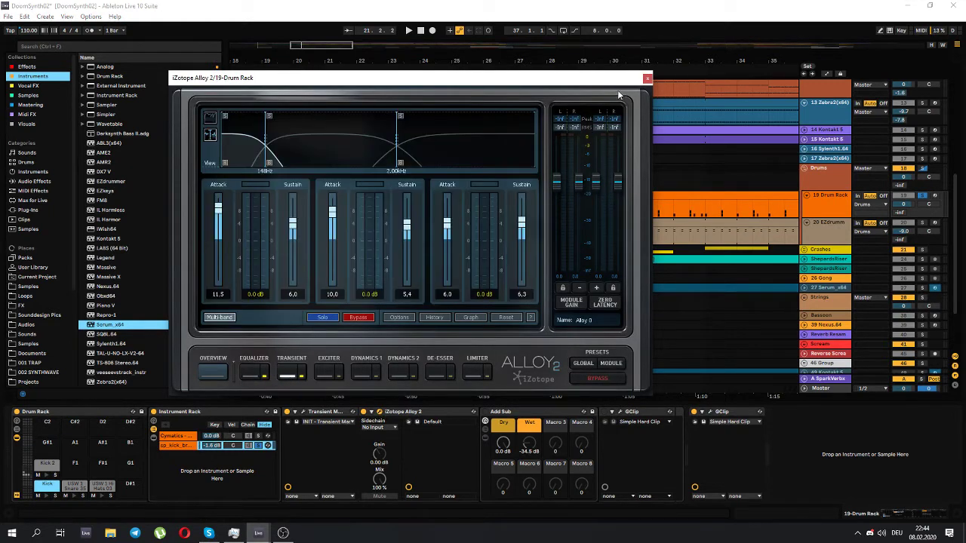
click(647, 77)
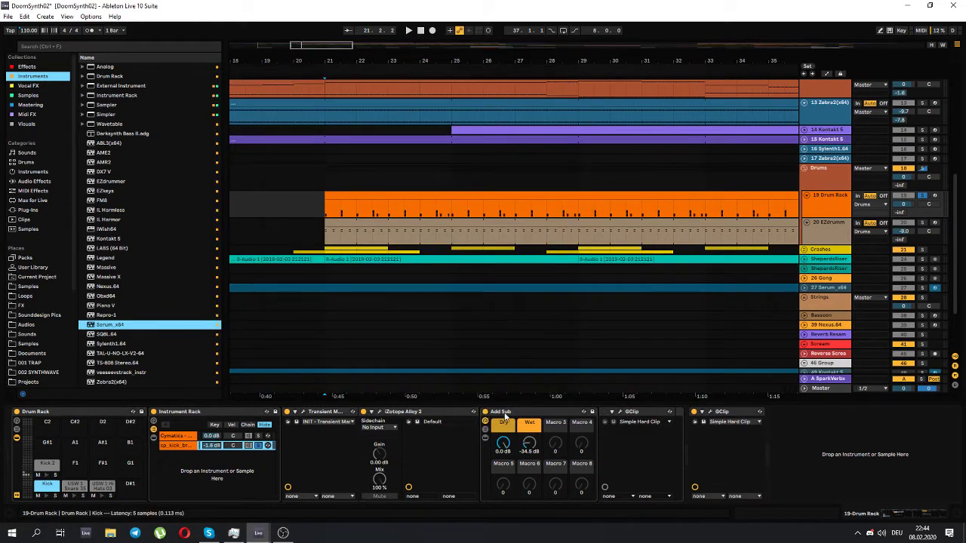
key(space)
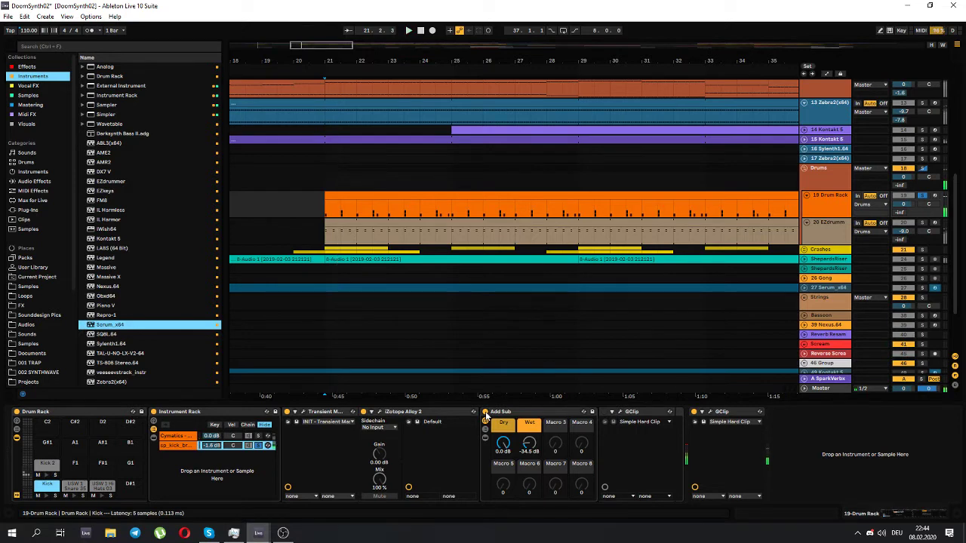
- Inspect the gain, clip and softness settings of the kick chain's first GClip while auditioning the kick from bar 21
key(space)
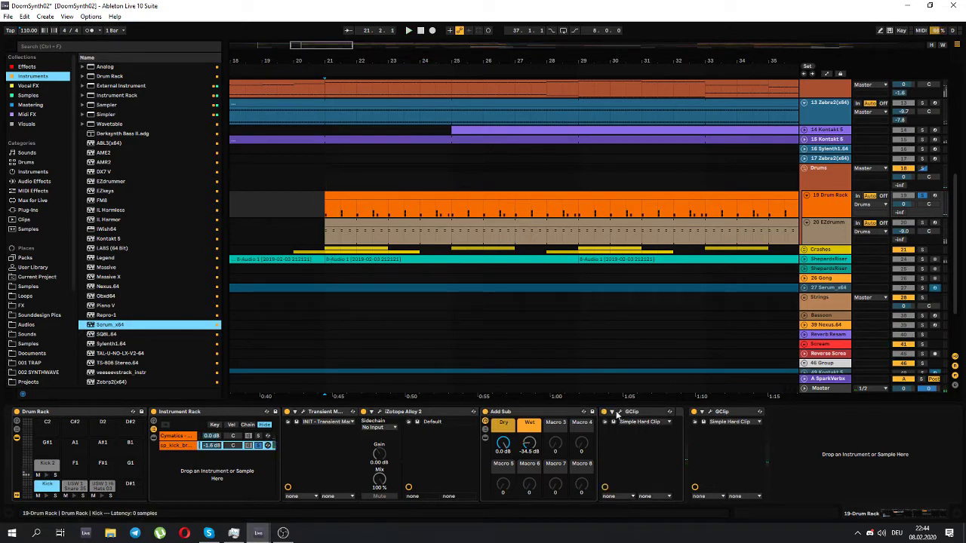
click(618, 413)
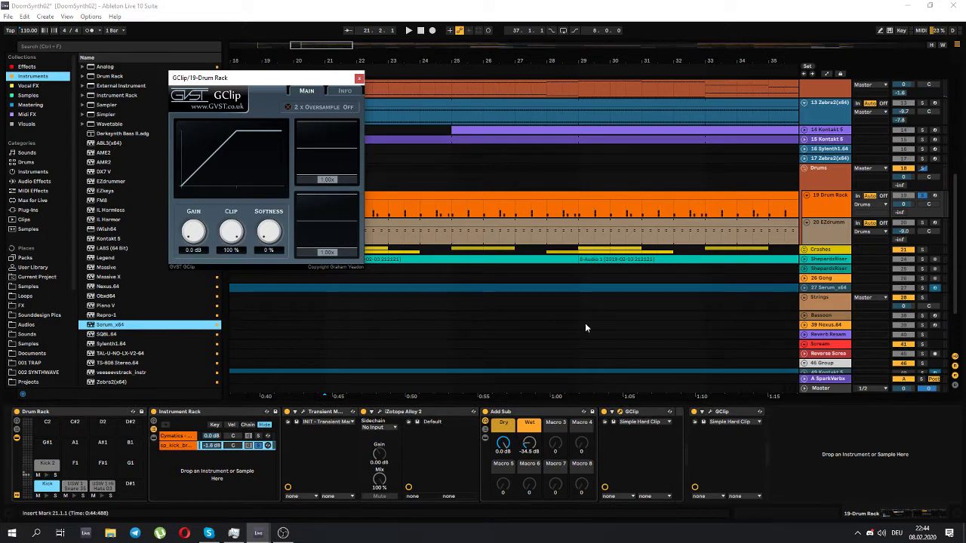
key(space)
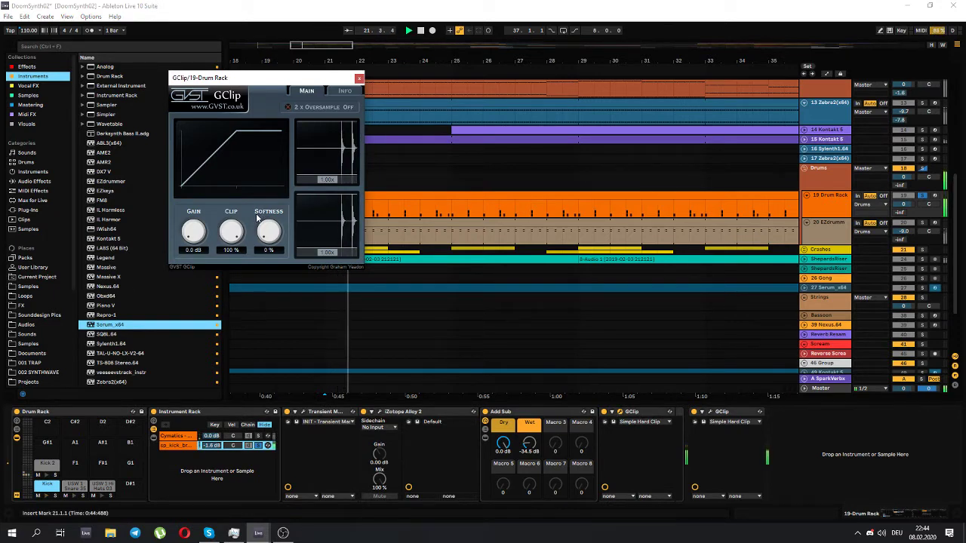
click(360, 79)
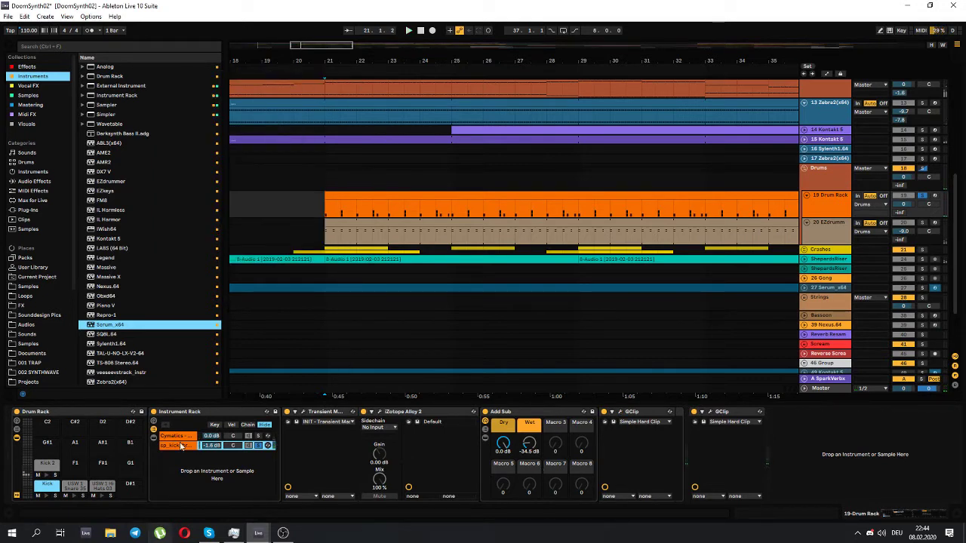
- Show the USW 1 Snare 35 pad's chain, release the Drum Rack track's solo and play the full mix from bar 21
click(75, 488)
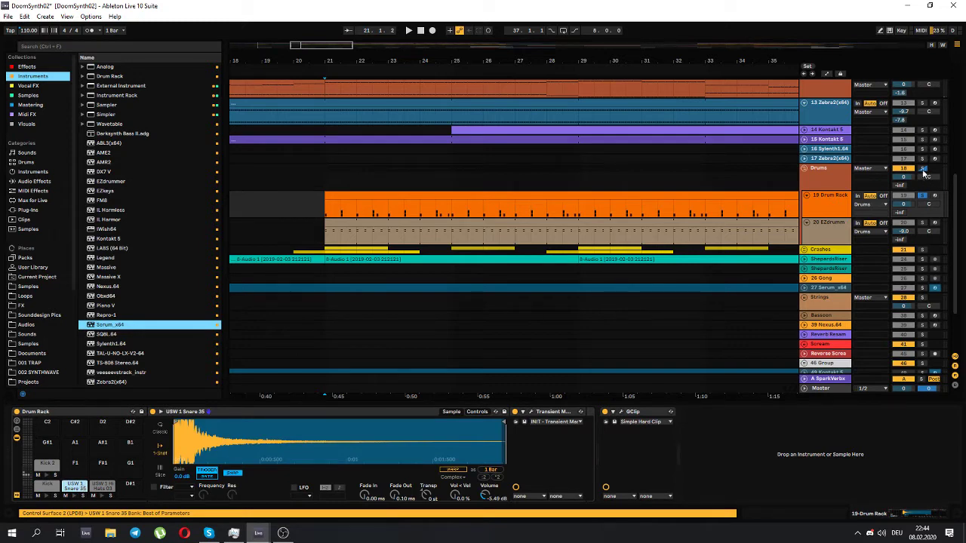
key(space)
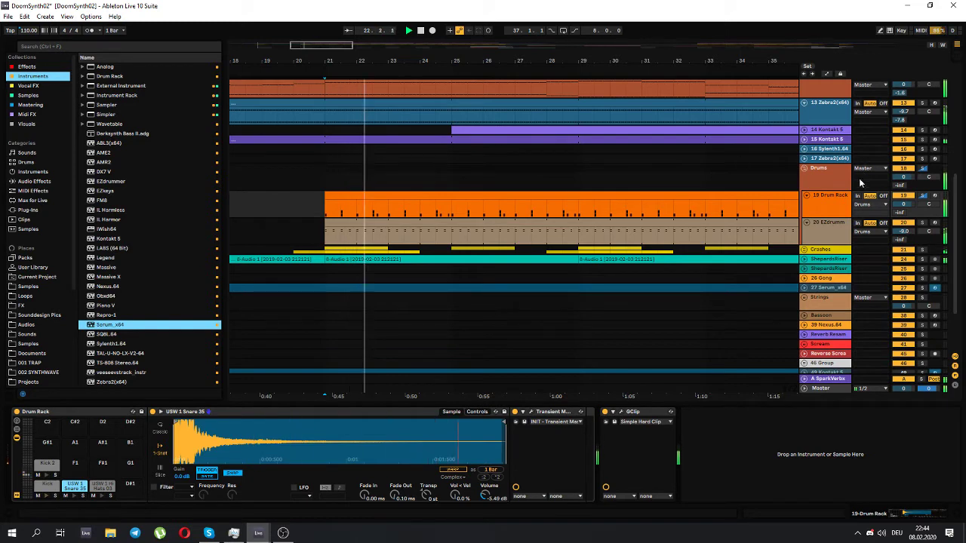
key(space)
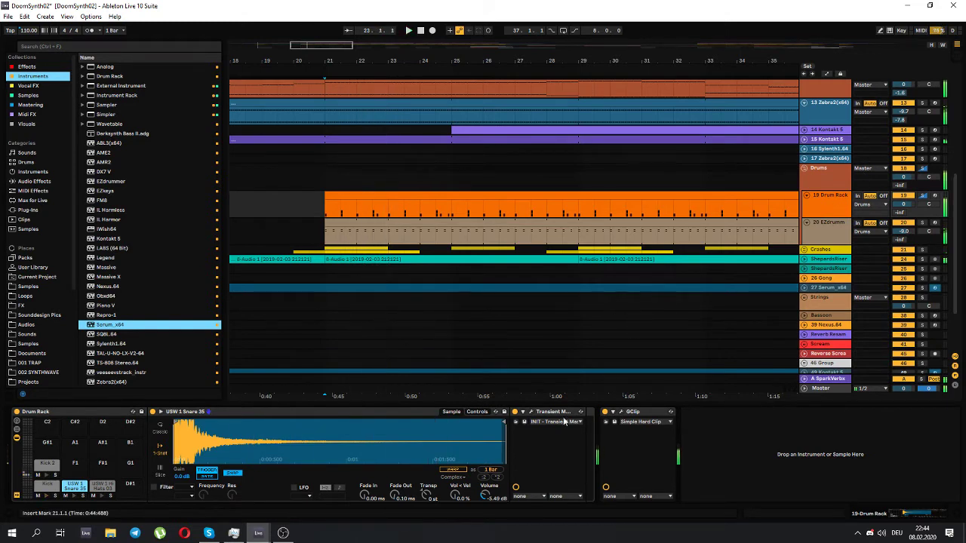
- Return to the Drum Rack, solo the USW 1 Snare 35 pad and arm the track so the snare can be played alone
click(39, 489)
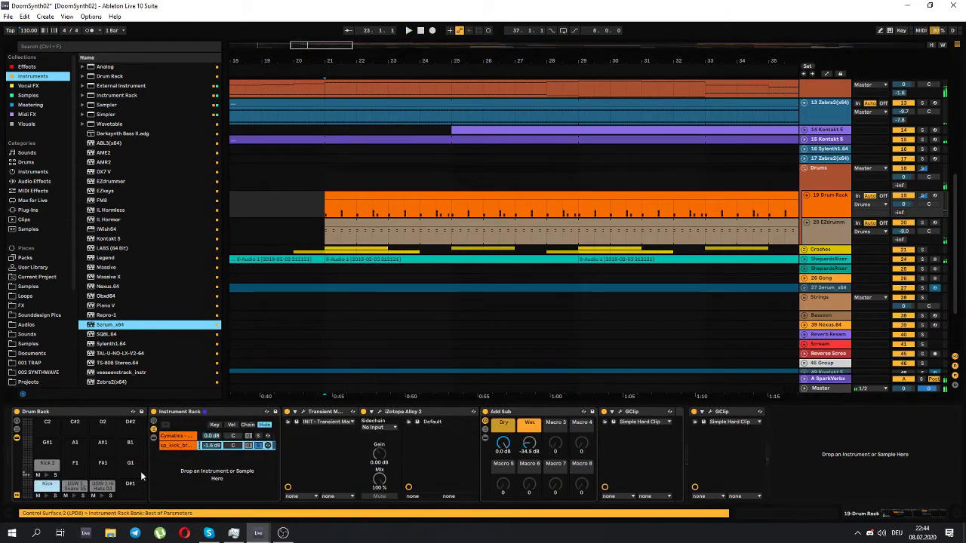
click(843, 173)
click(834, 197)
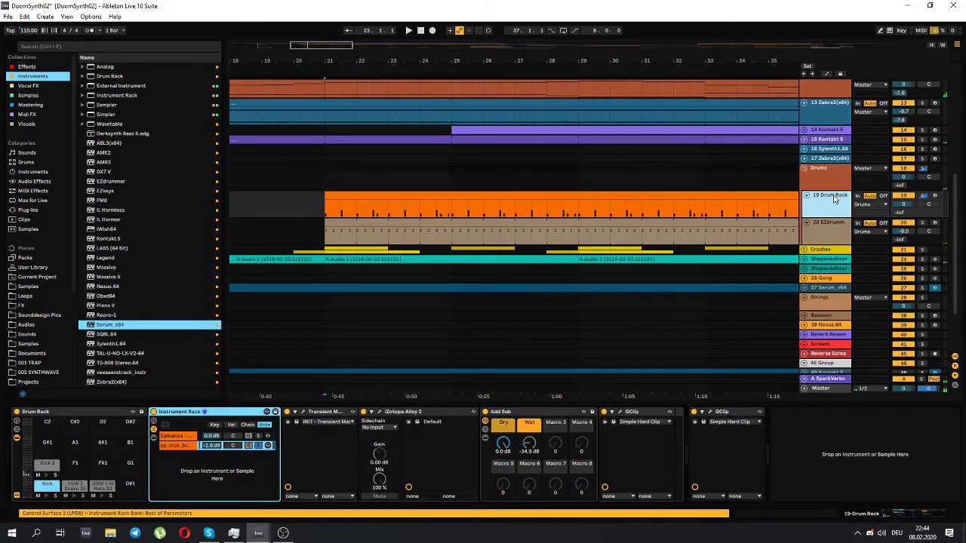
click(75, 488)
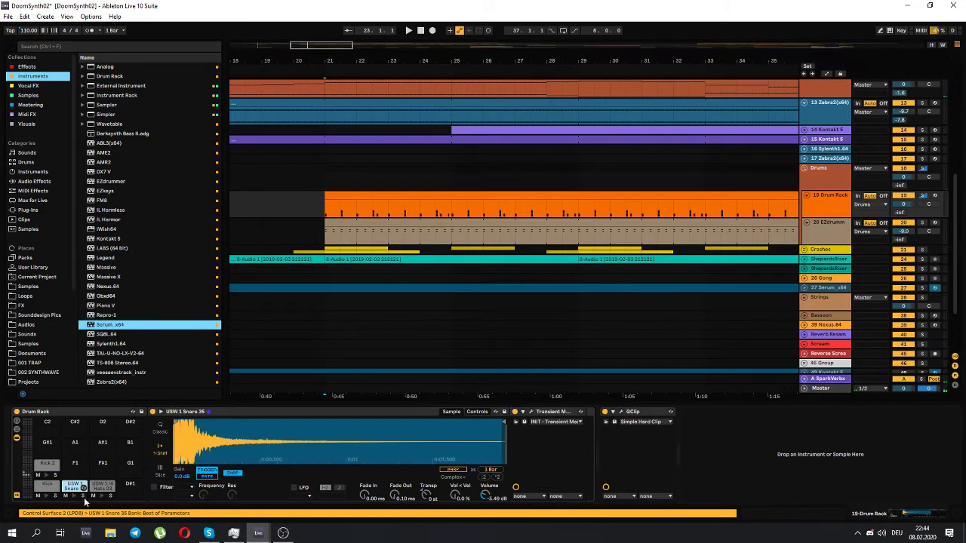
click(83, 496)
click(936, 196)
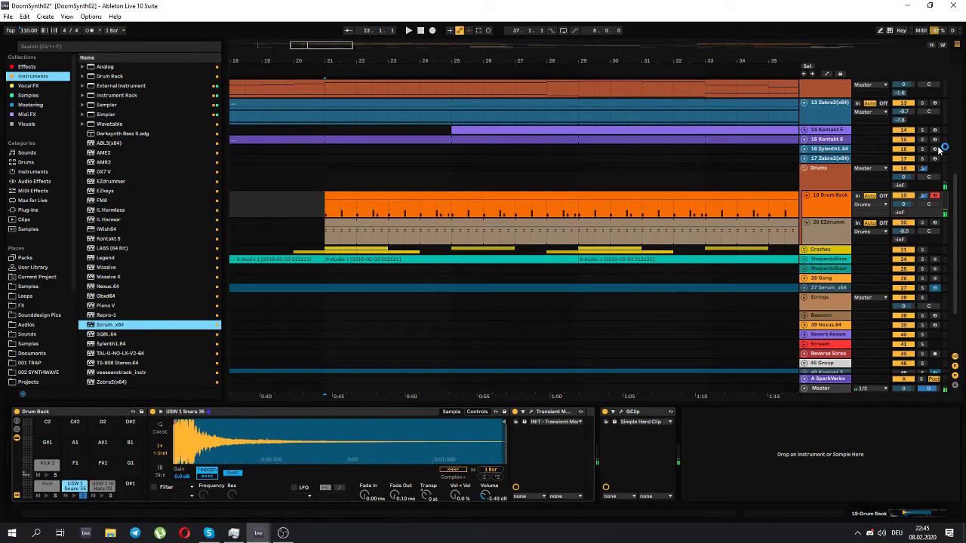
- Inspect Transient Master on the snare chain and compare the snare with the effect switched off and on
click(530, 413)
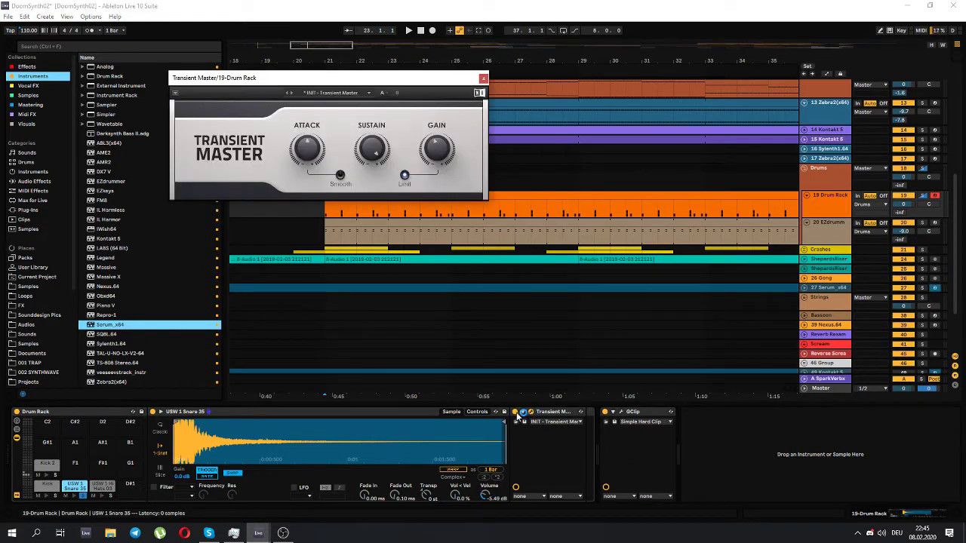
click(515, 412)
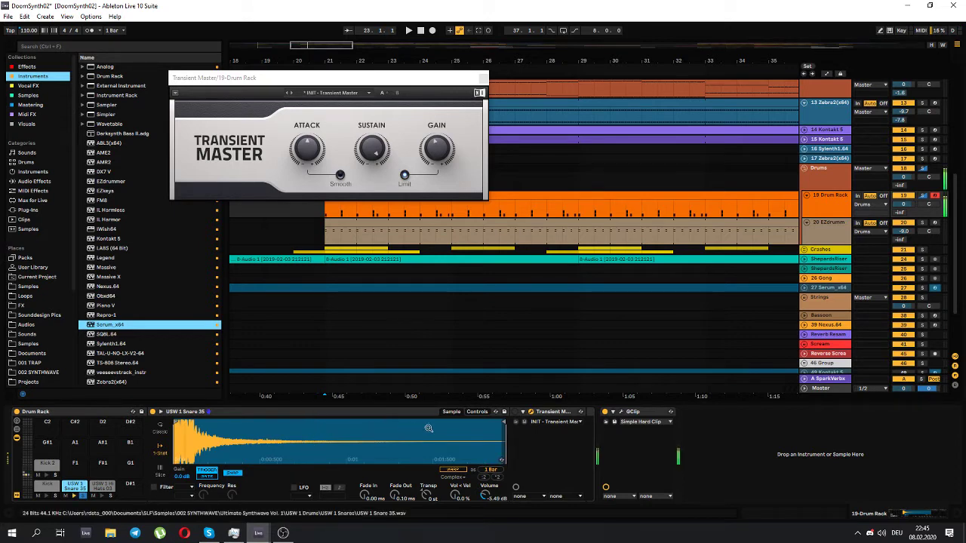
click(515, 412)
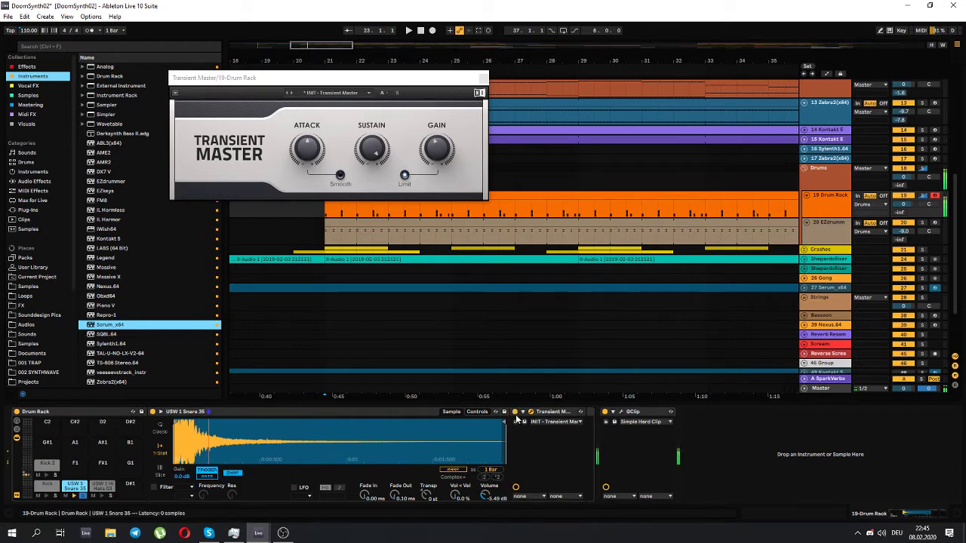
click(484, 77)
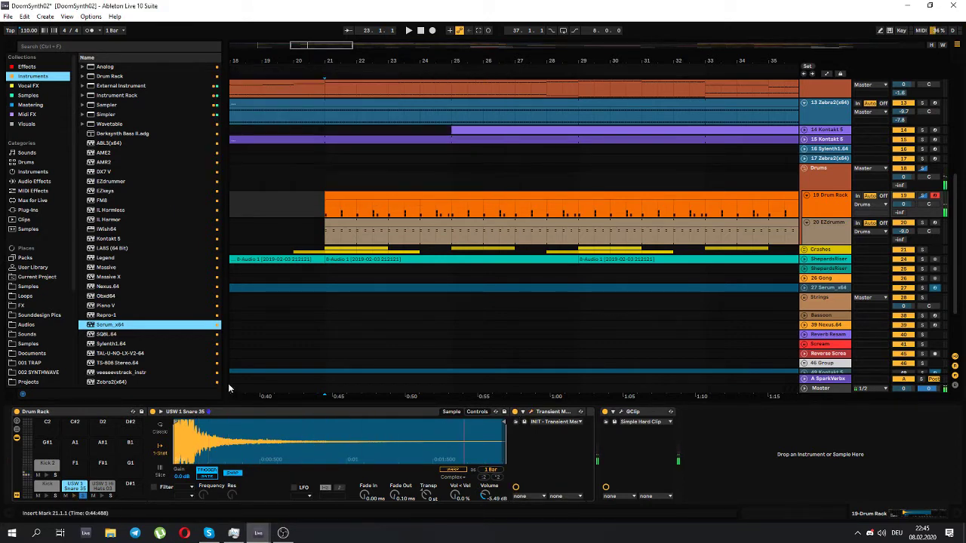
- Clear the drum solo and view the device chains of the hi-hat and Kick 2 pads
click(98, 491)
click(49, 465)
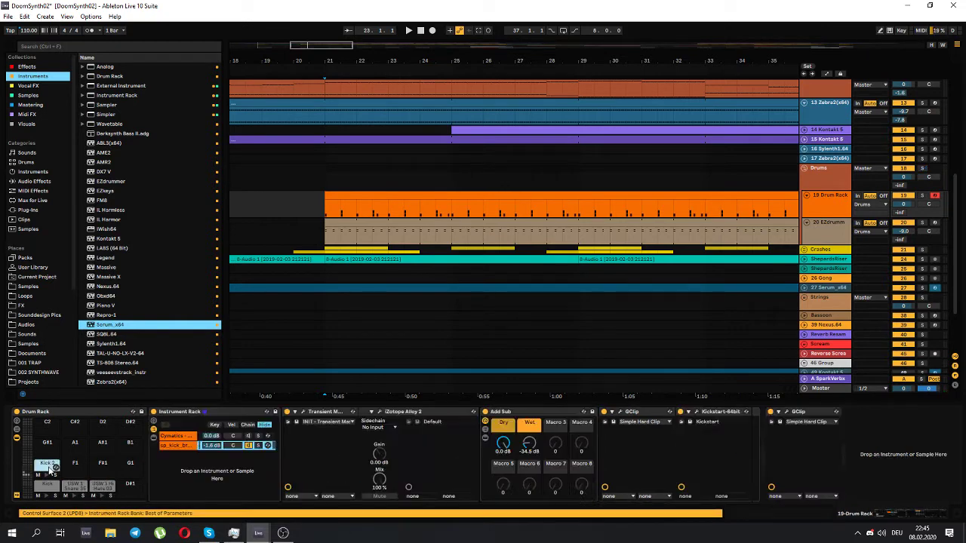
- Solo the 20 EZdrummer track, audition its part from bar 21 and release the solo
click(922, 224)
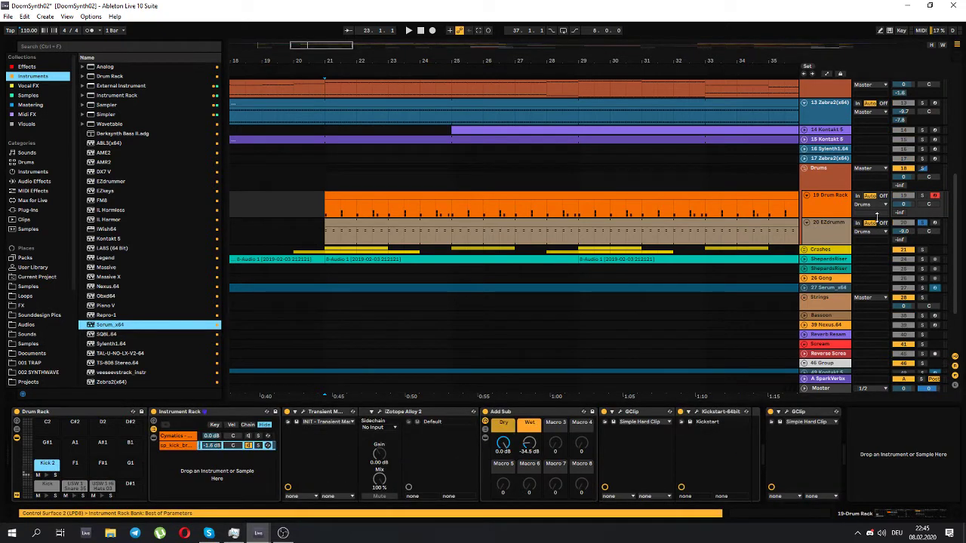
click(328, 239)
key(space)
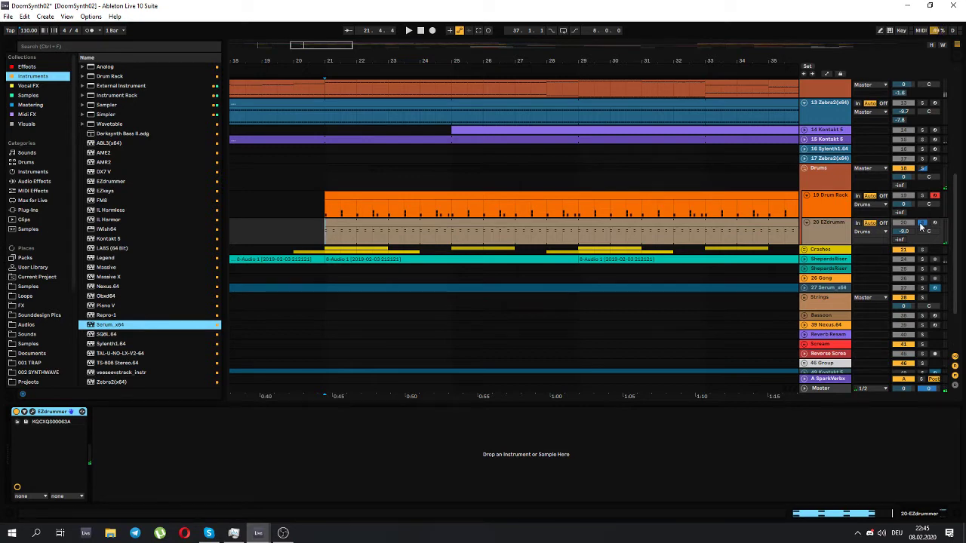
click(922, 224)
- Fold the Drums group, expand the first ShepardsRiser track and inspect its Auto Filter at bars 13 and 21
click(804, 168)
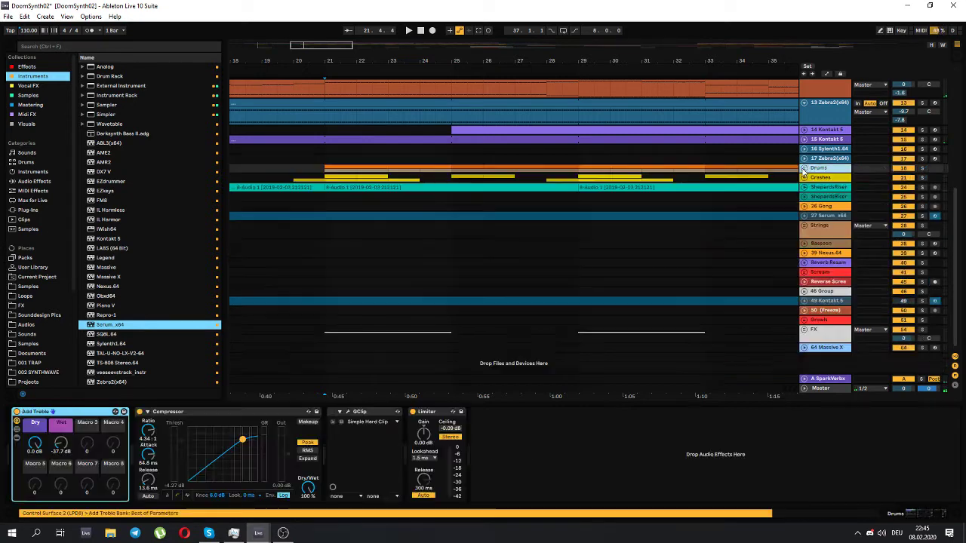
click(804, 187)
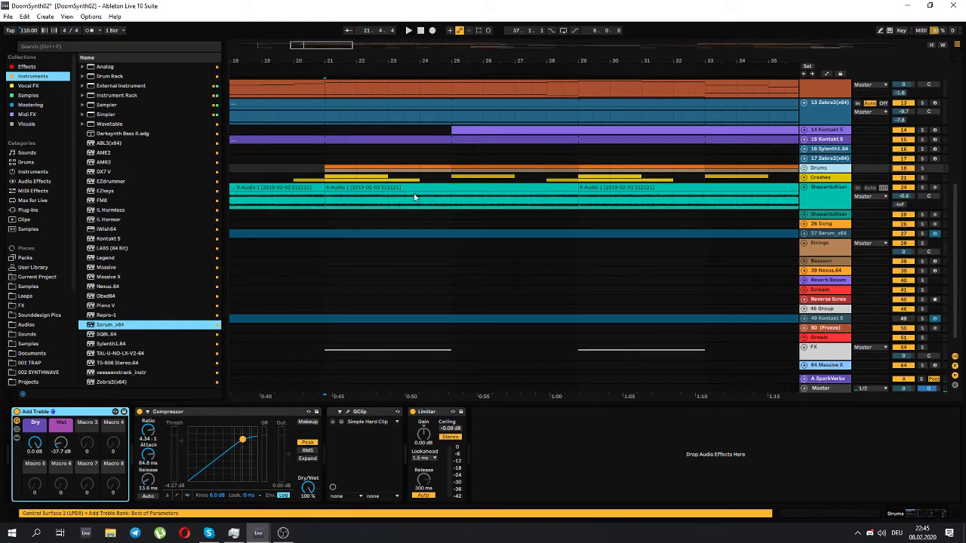
click(321, 205)
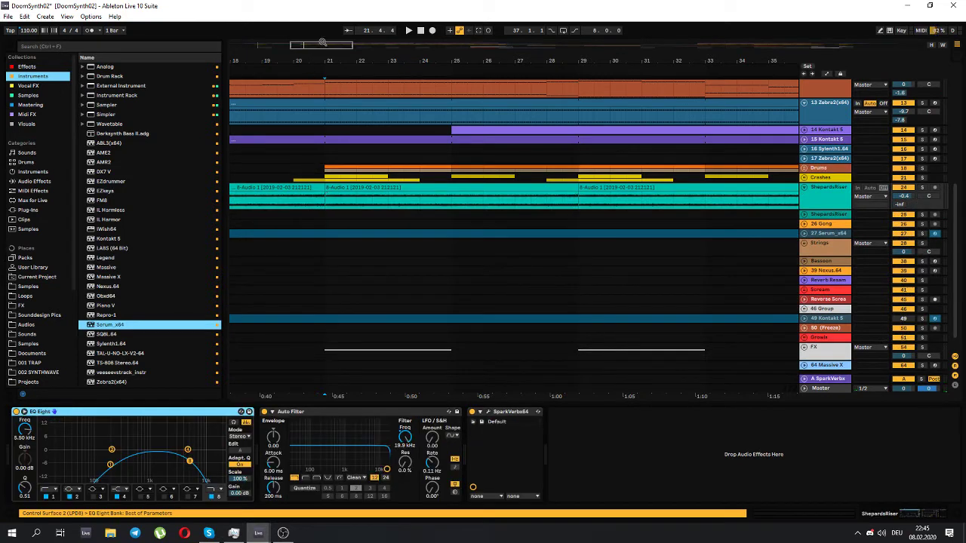
drag(322, 43, 339, 44)
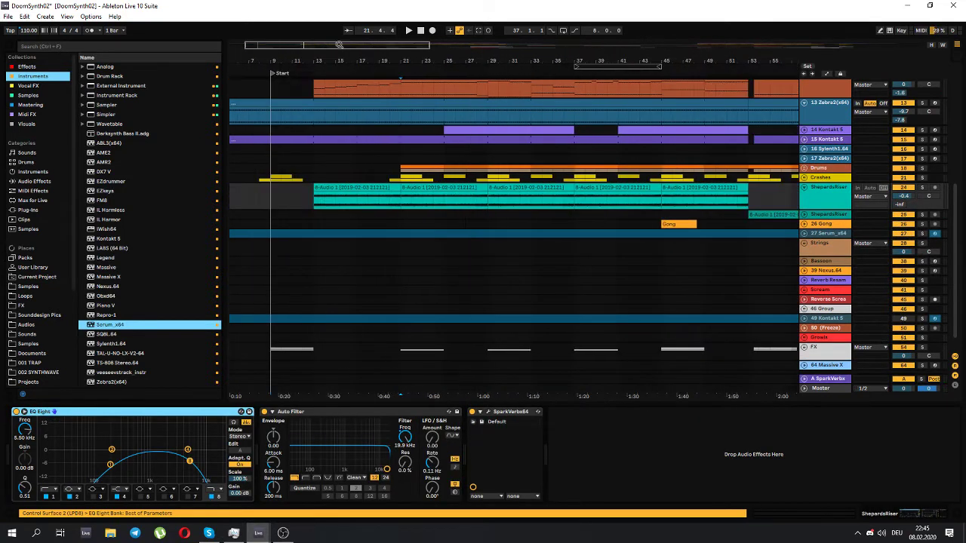
click(314, 204)
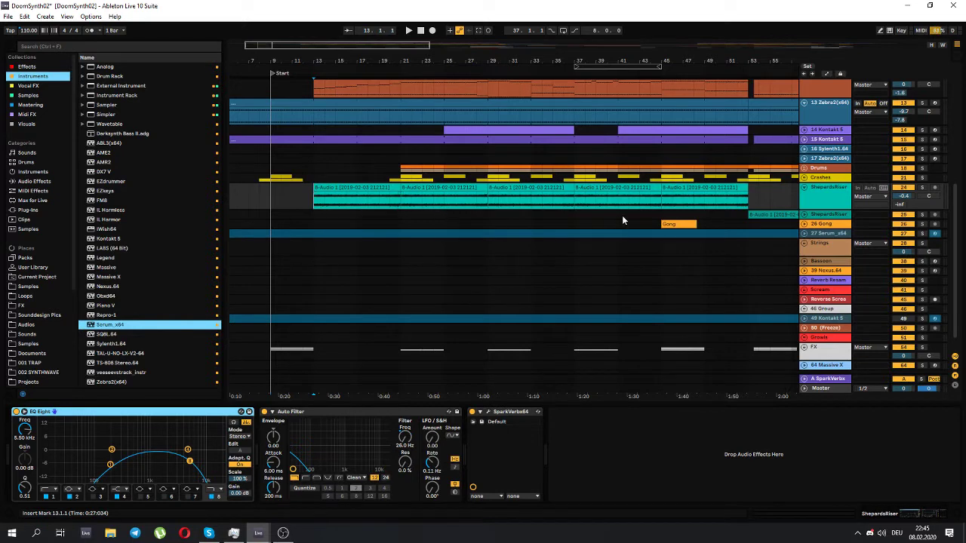
click(402, 200)
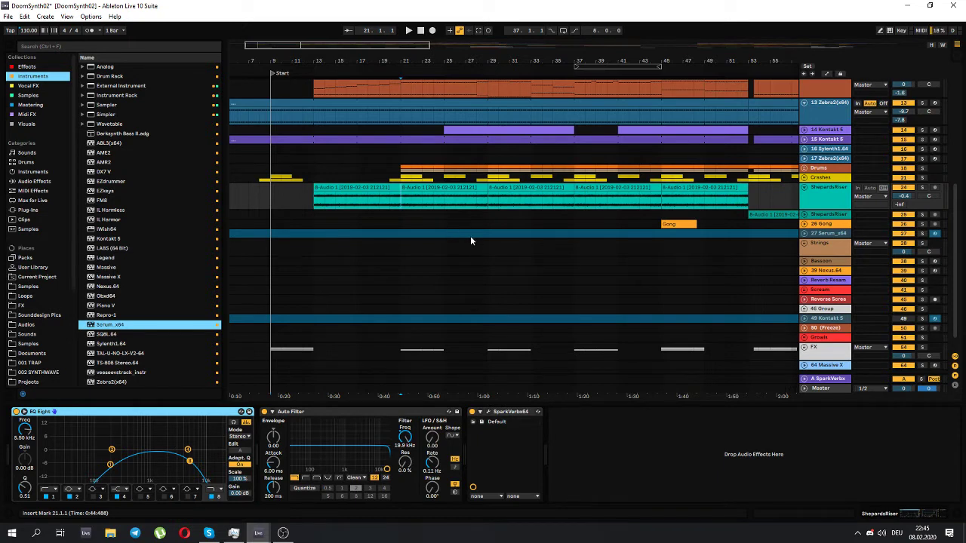
- Solo the first ShepardsRiser track and audition the riser from bar 21, then from bars 27 and 28
click(921, 188)
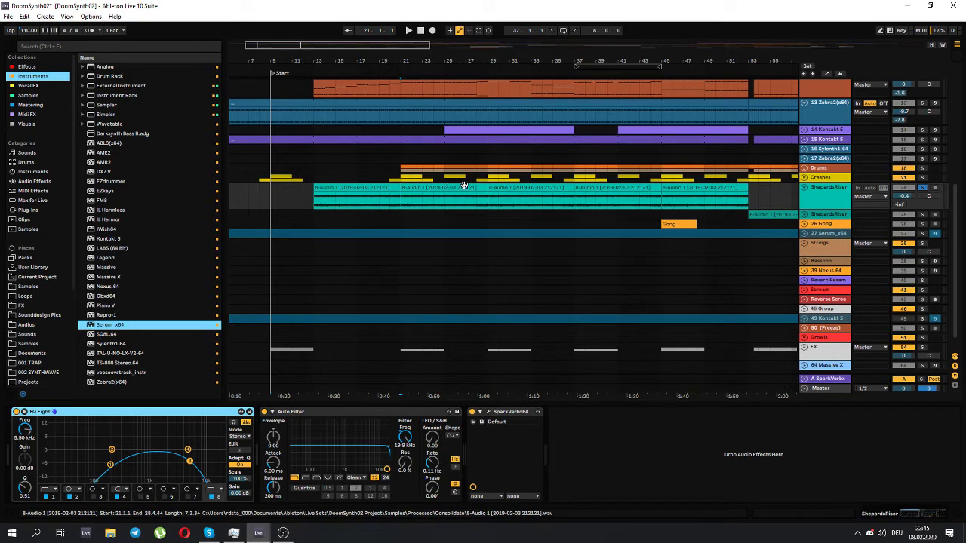
key(space)
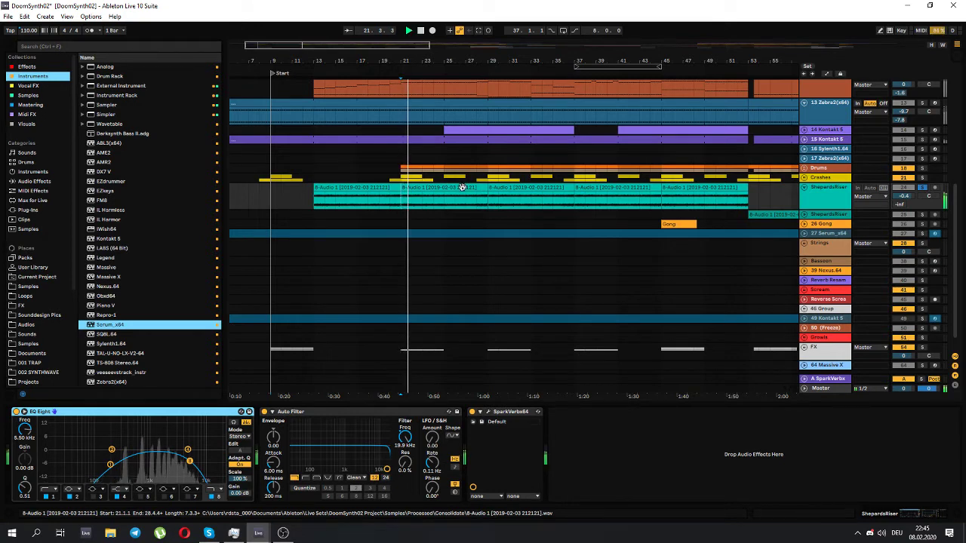
click(470, 199)
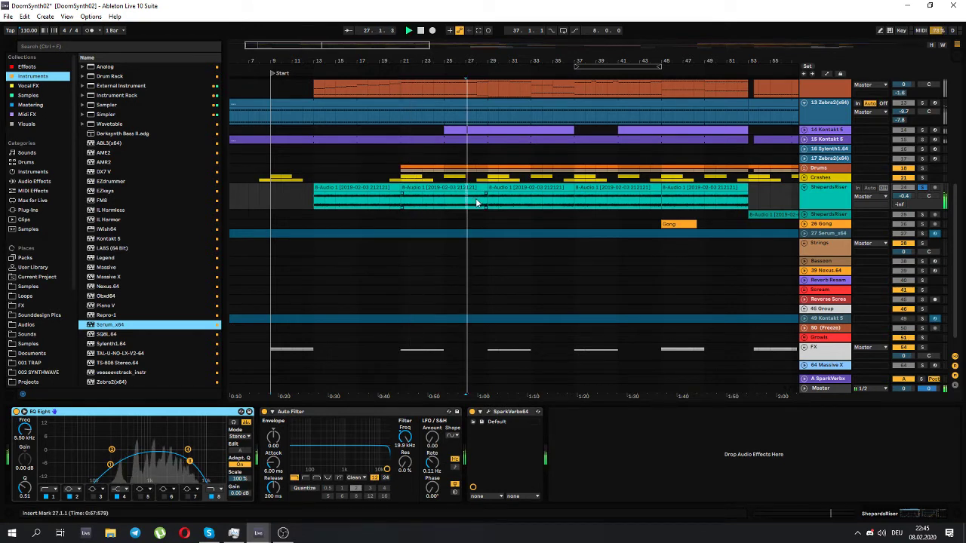
click(483, 200)
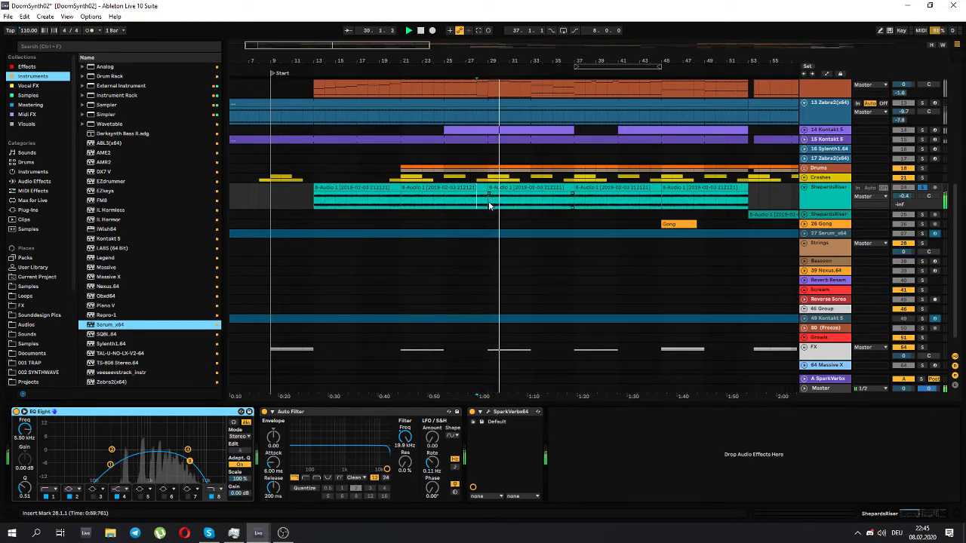
key(space)
- Examine the riser clips across the wider arrangement and look over the remaining tracks, including Serum_x64 and 46 Group
drag(398, 47, 386, 90)
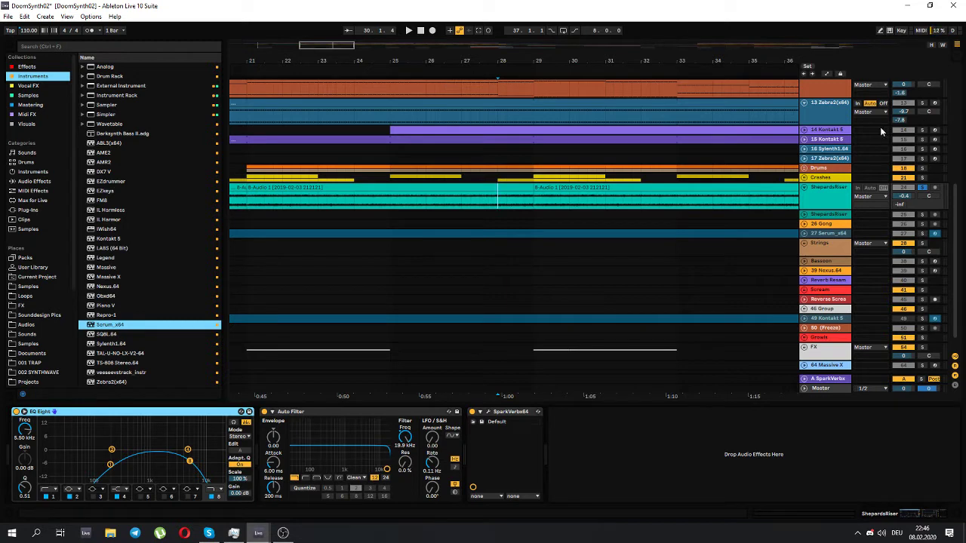
drag(330, 46, 409, 92)
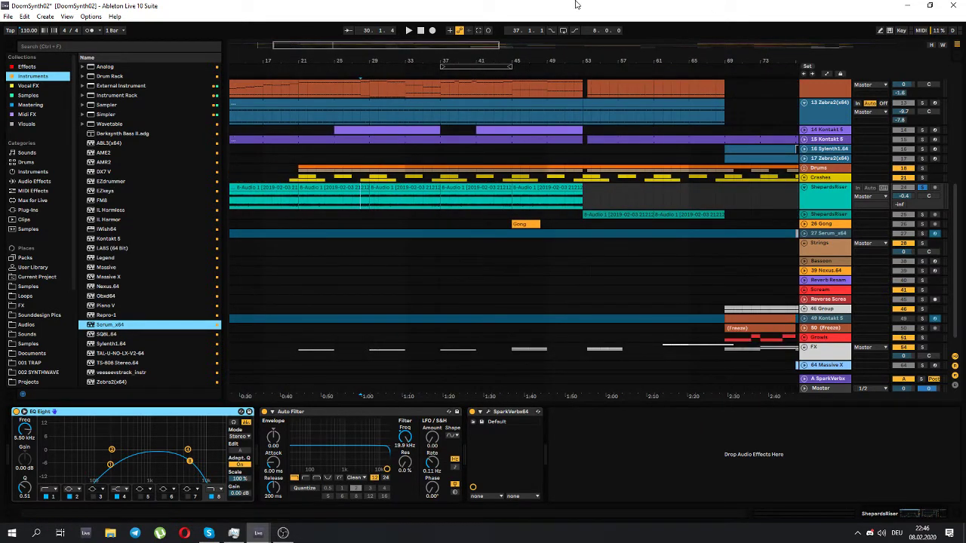
scroll(600, 94, up, 3)
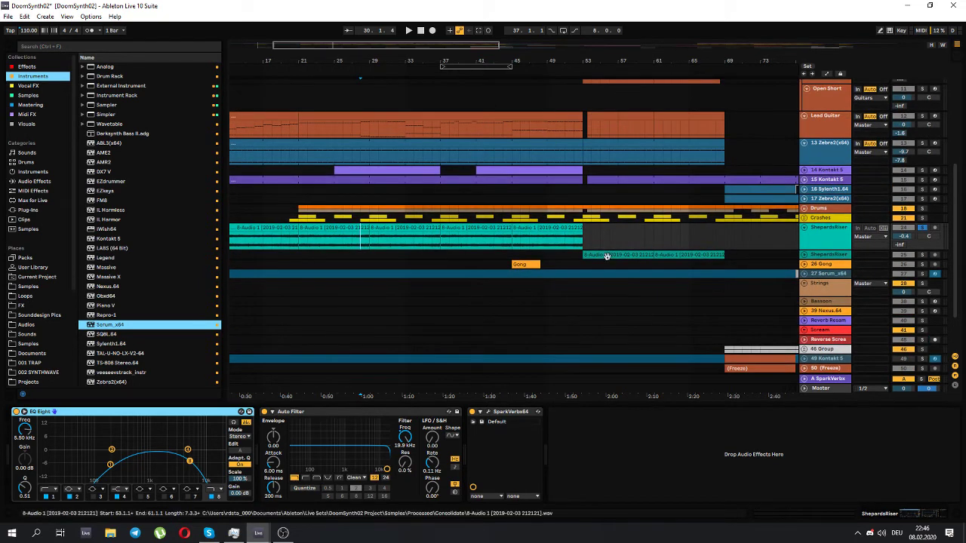
scroll(478, 235, down, 4)
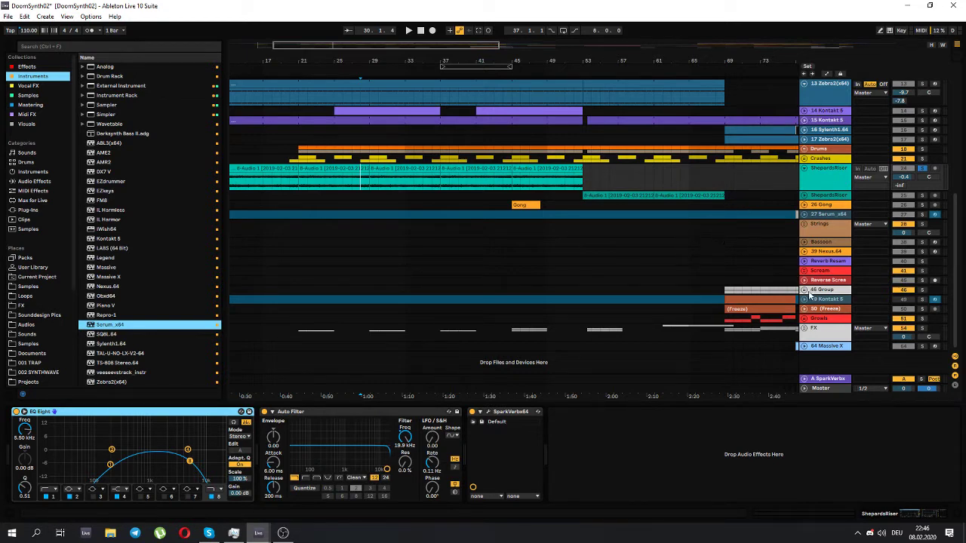
click(804, 214)
click(804, 214)
click(805, 294)
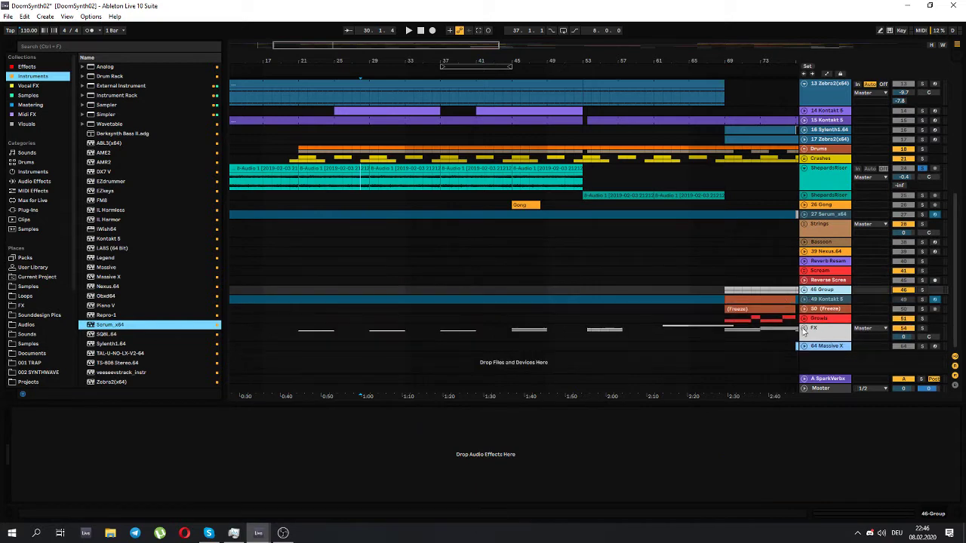
- Select the first 14 Kontakt 5 clip at bar 25 and clear the solo on the first ShepardsRiser track
scroll(506, 275, up, 2)
scroll(506, 276, up, 4)
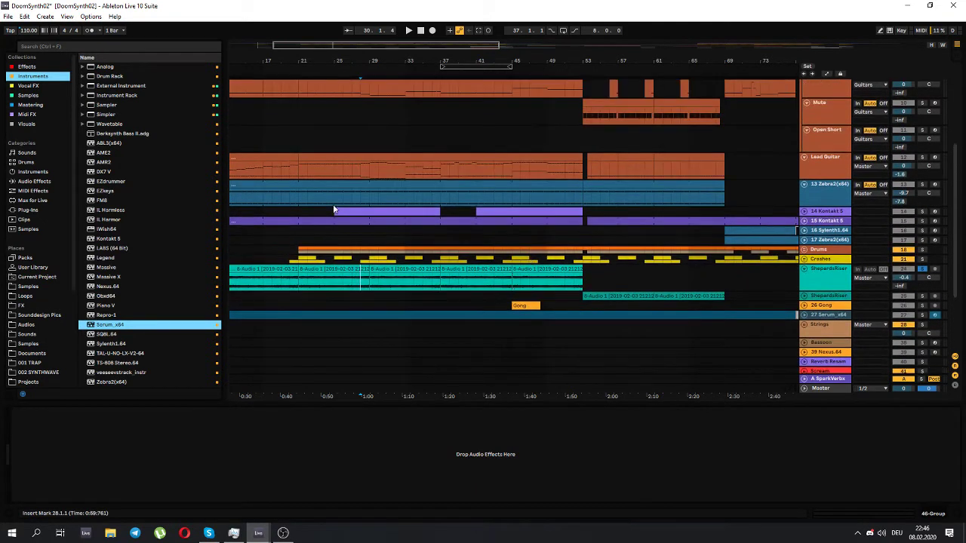
click(337, 212)
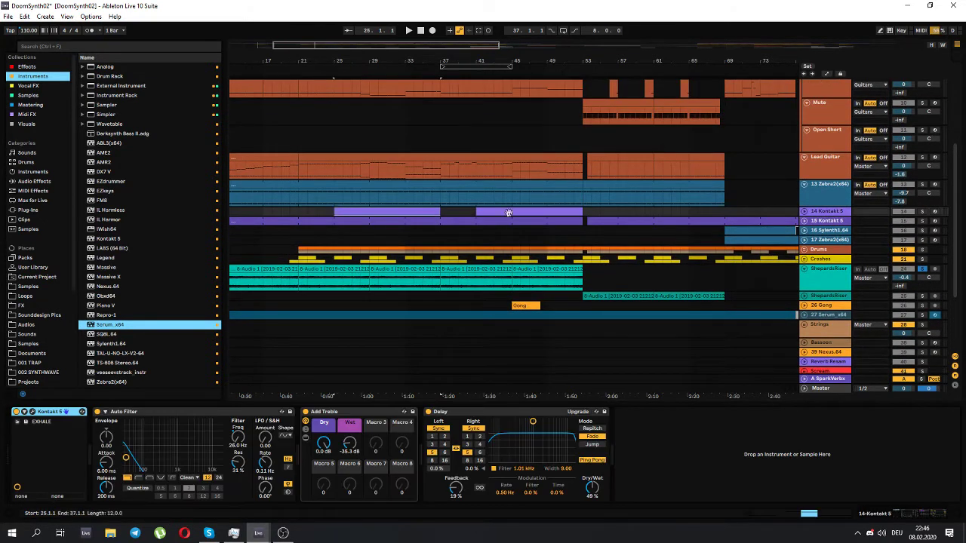
double_click(921, 212)
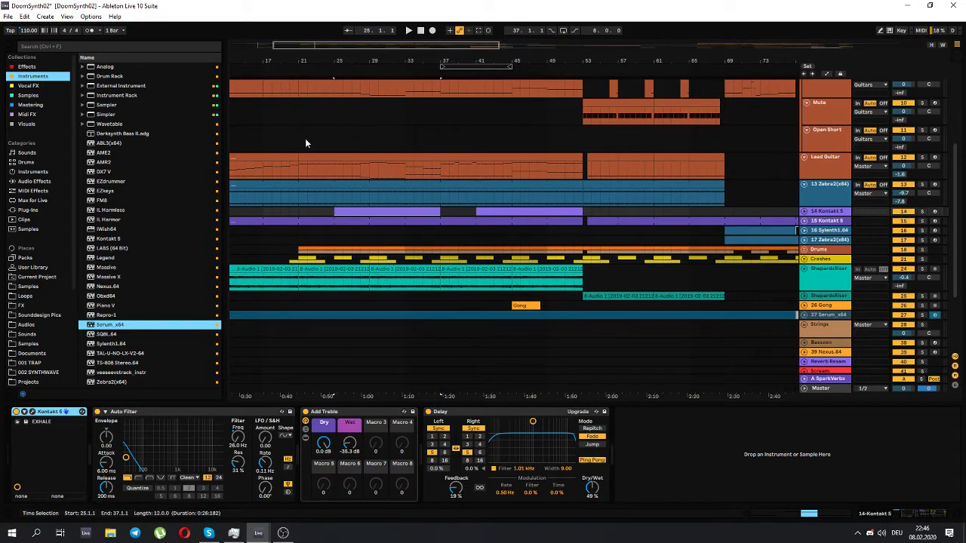
- Audition the full arrangement with all tracks active from bar 27
scroll(306, 142, up, 3)
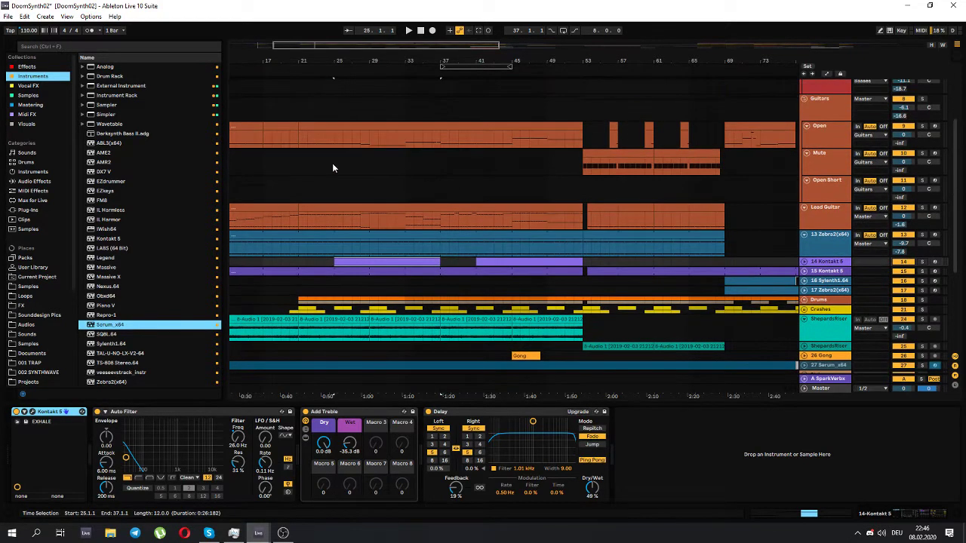
click(299, 191)
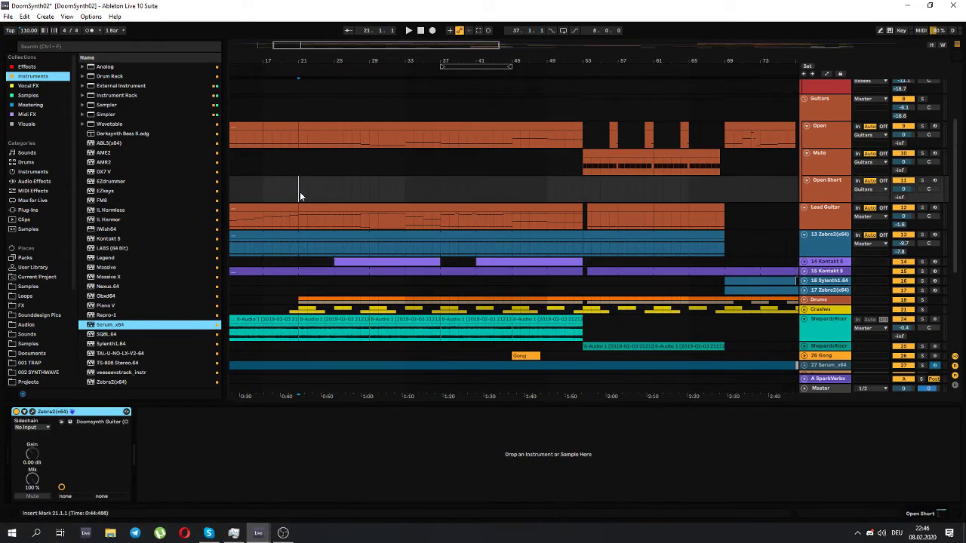
click(338, 189)
key(space)
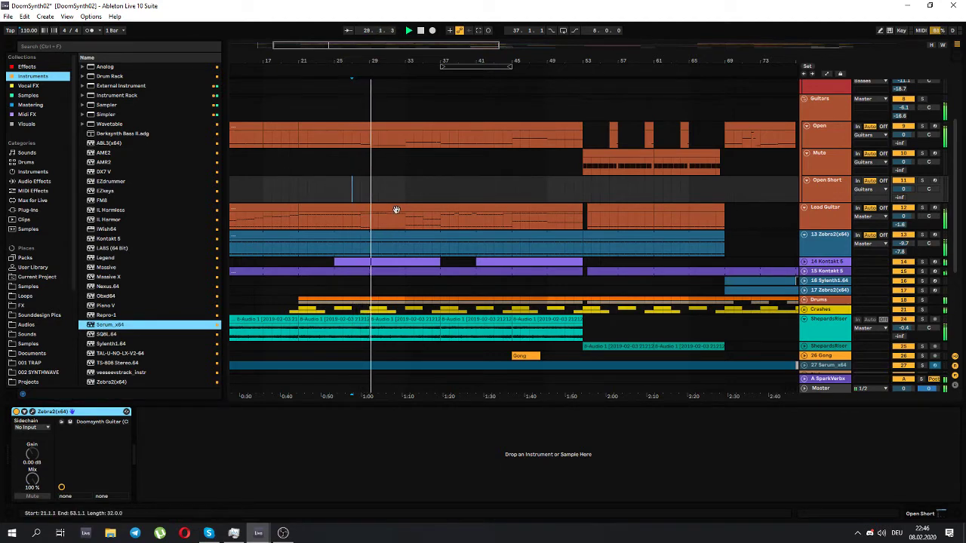
- Expand the 14 Kontakt 5 track, solo it and audition its part from bar 27
click(804, 261)
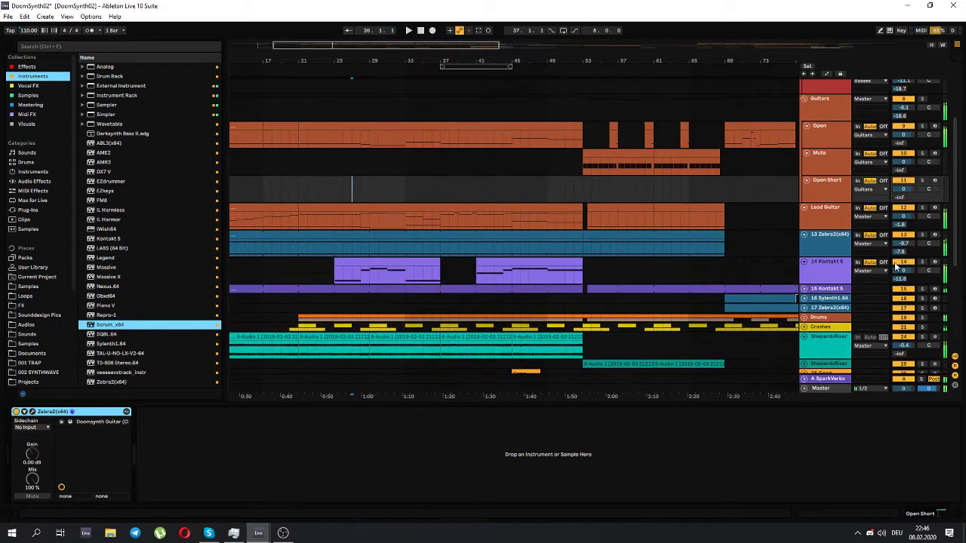
click(921, 262)
click(357, 279)
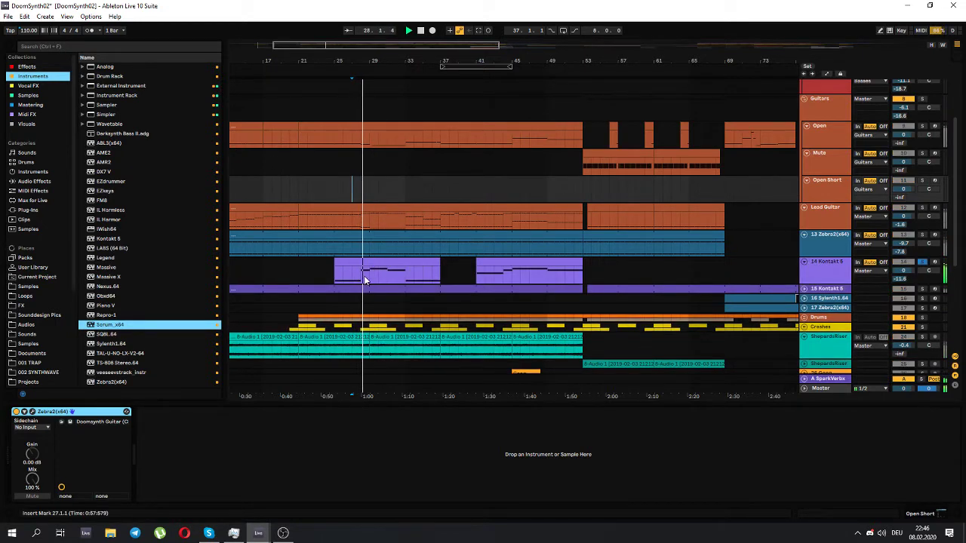
- Inspect the MIDI notes of the first 14 Kontakt 5 clip and view the track's EXHALE instrument in Kontakt
double_click(395, 261)
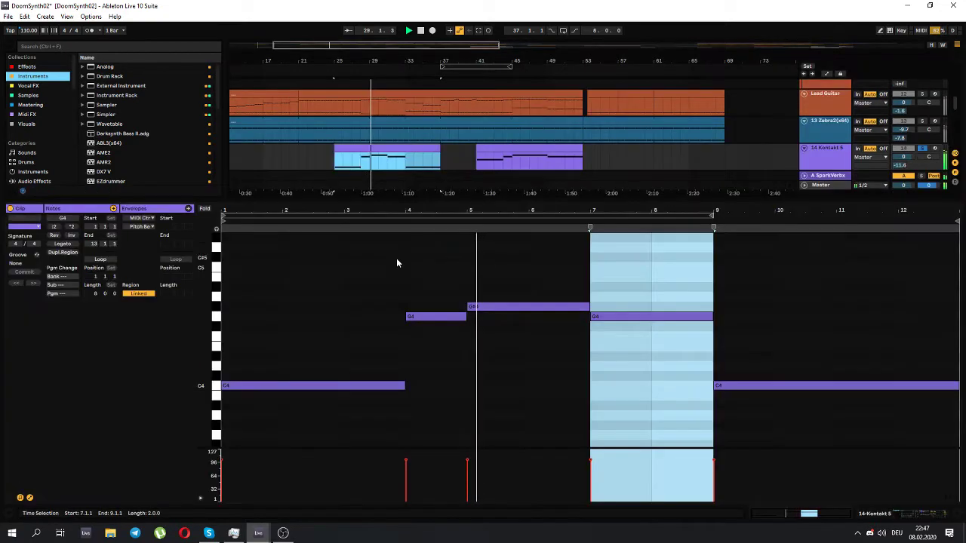
double_click(836, 163)
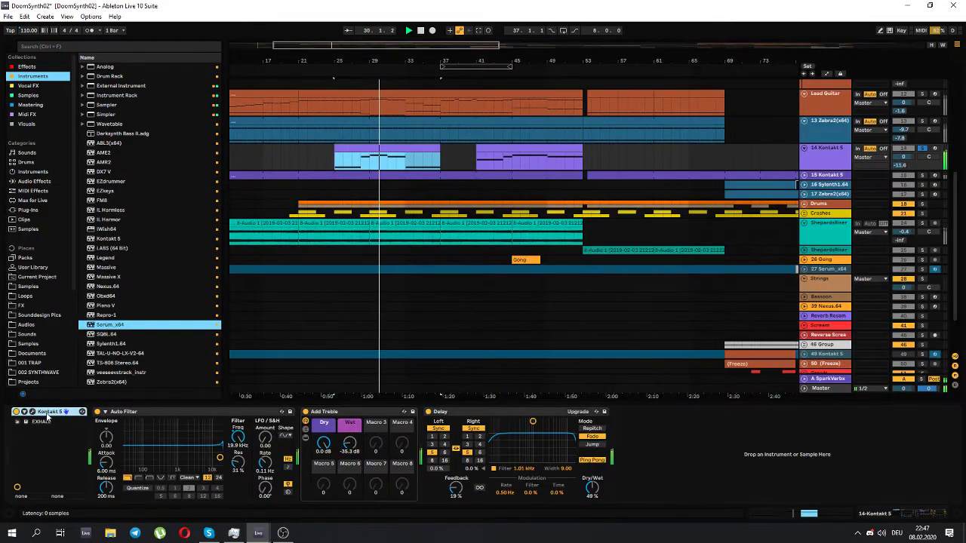
click(32, 414)
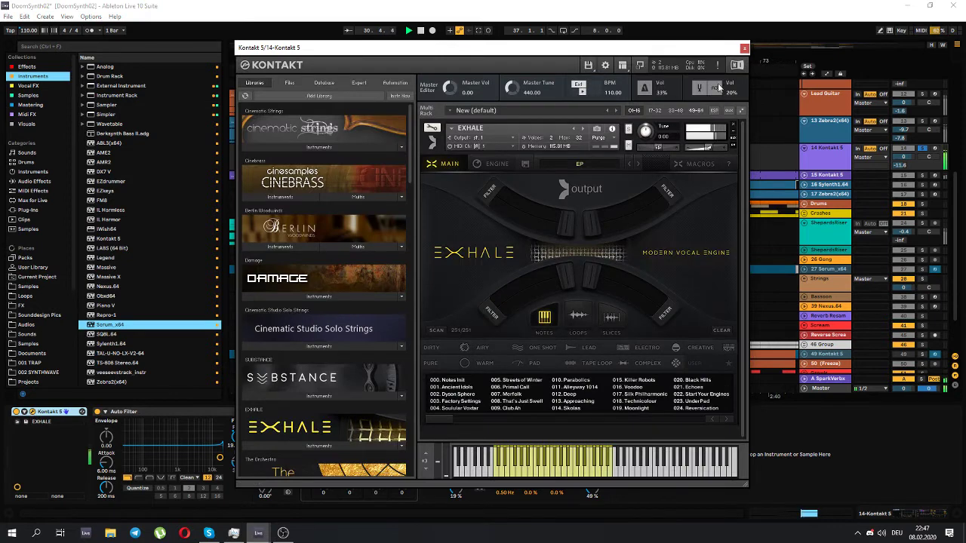
click(743, 47)
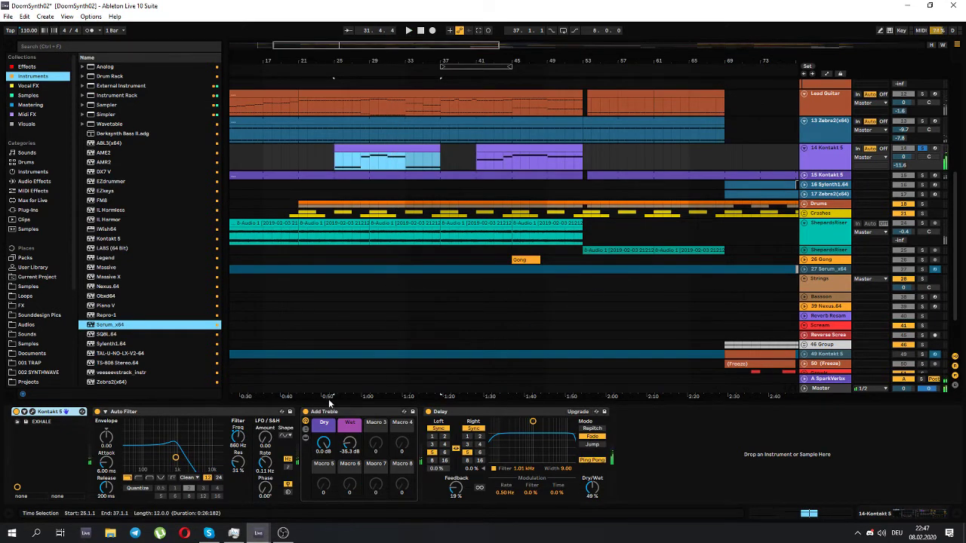
- Inspect the notes of the Open guitar clip at bar 21 and select the matching Lead Guitar clip to view its effects
scroll(520, 268, up, 3)
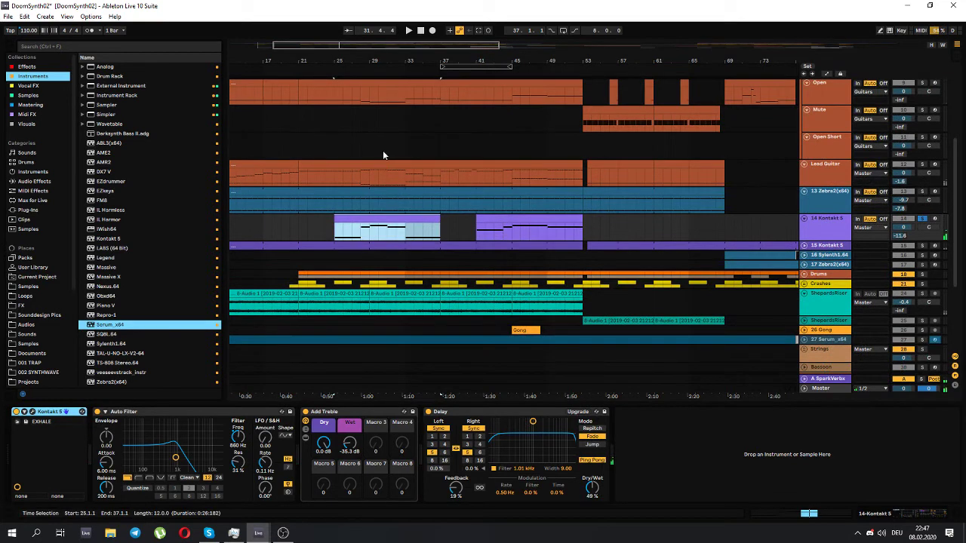
scroll(388, 170, up, 1)
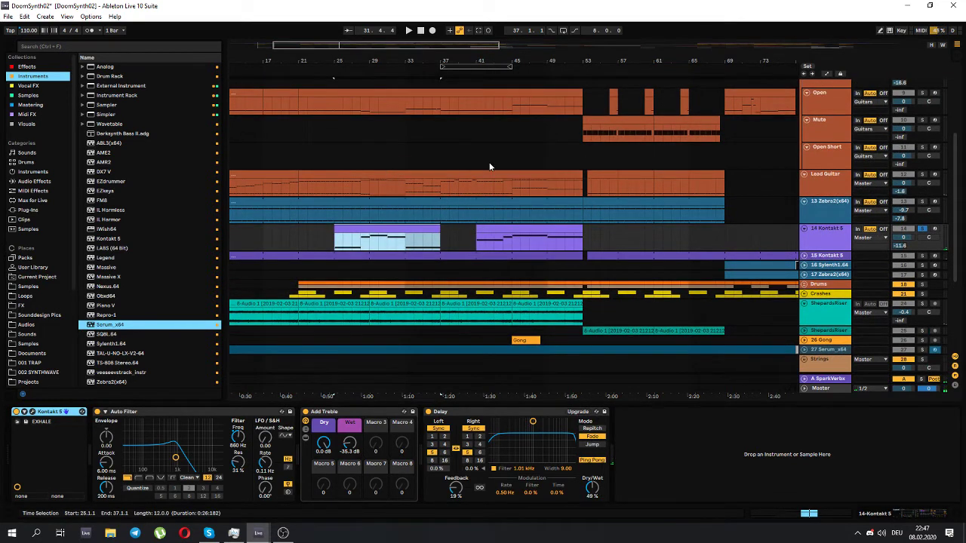
scroll(407, 178, up, 1)
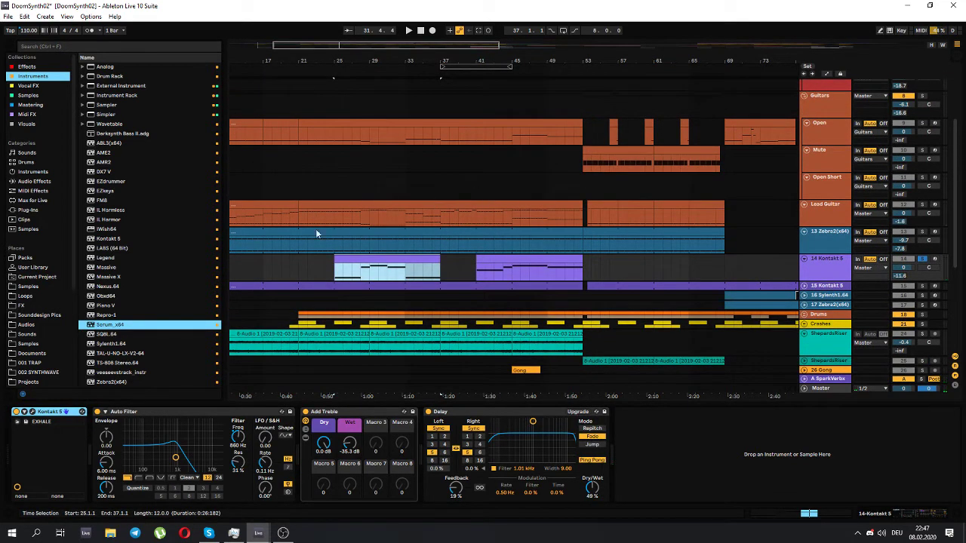
scroll(370, 137, up, 1)
double_click(378, 142)
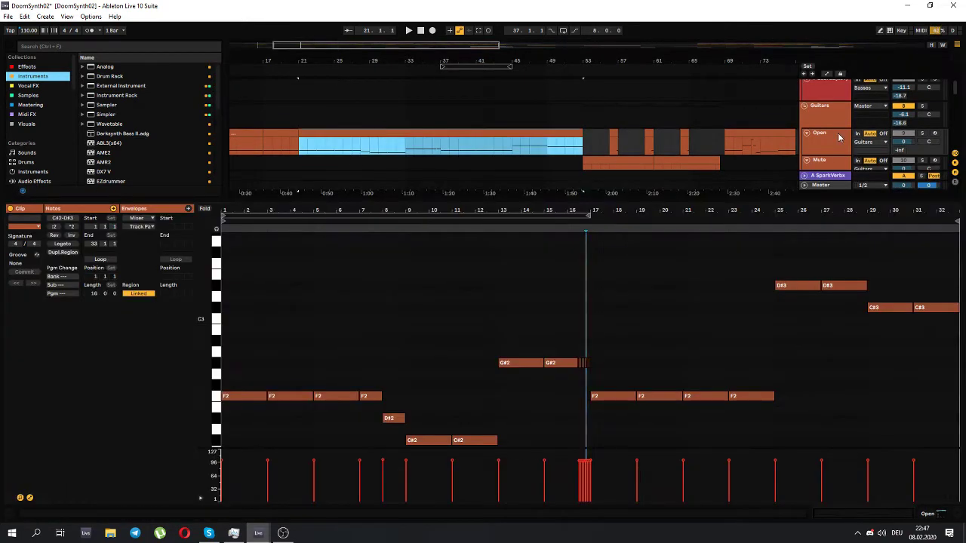
double_click(838, 136)
scroll(491, 209, down, 2)
click(360, 154)
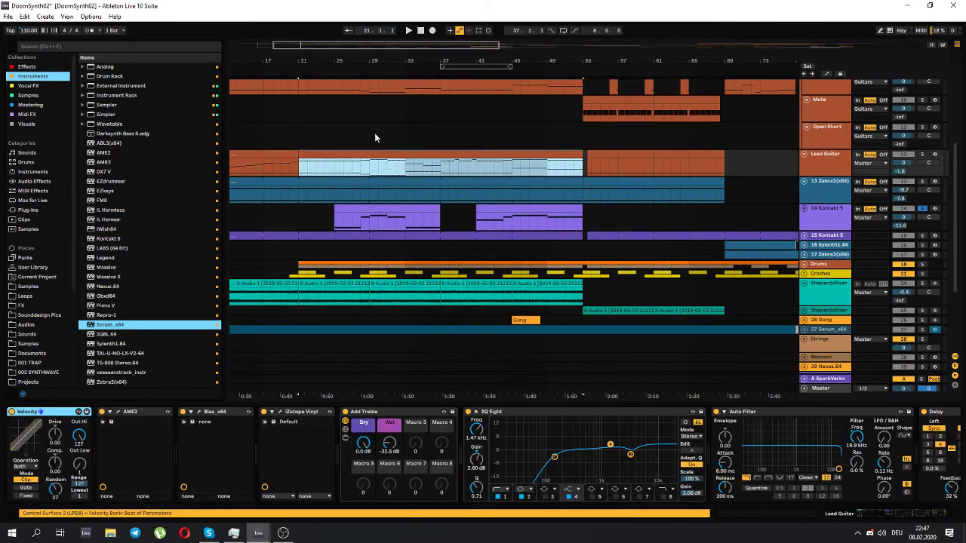
- Solo the Basses group and audition it from bar 32
click(397, 133)
scroll(399, 130, up, 3)
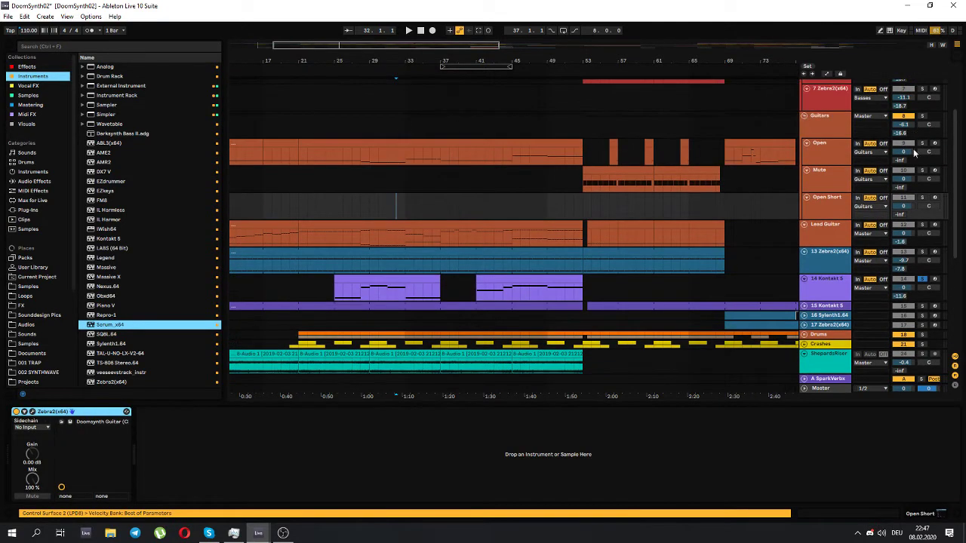
scroll(630, 184, up, 4)
click(922, 93)
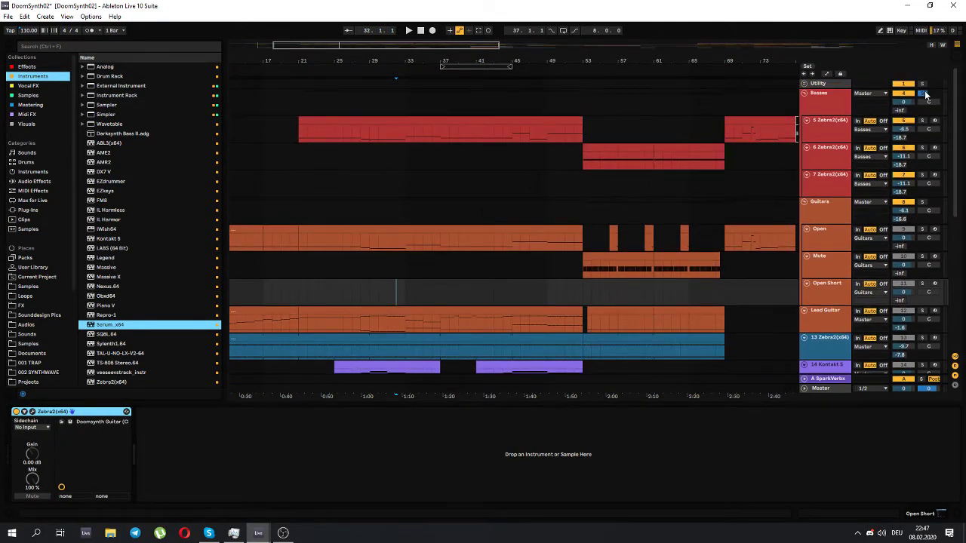
key(space)
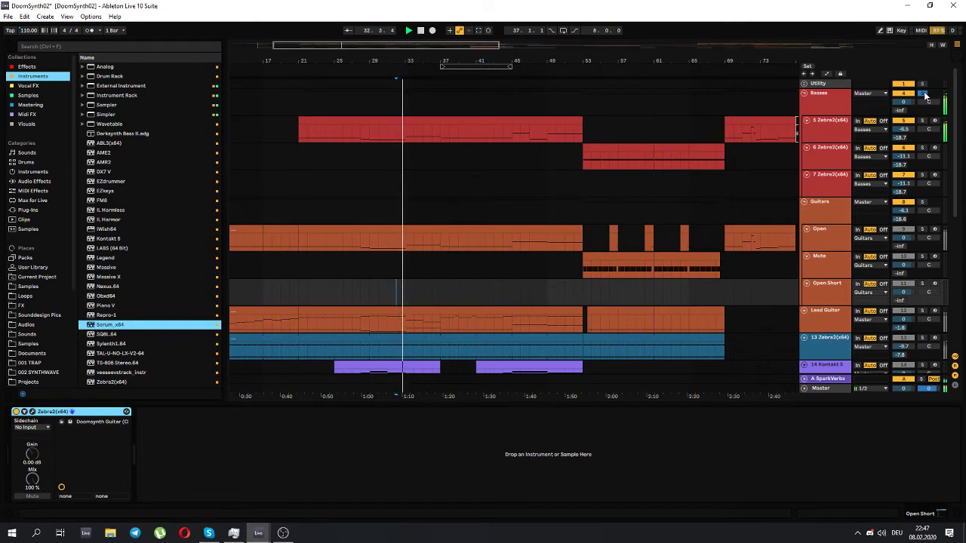
key(space)
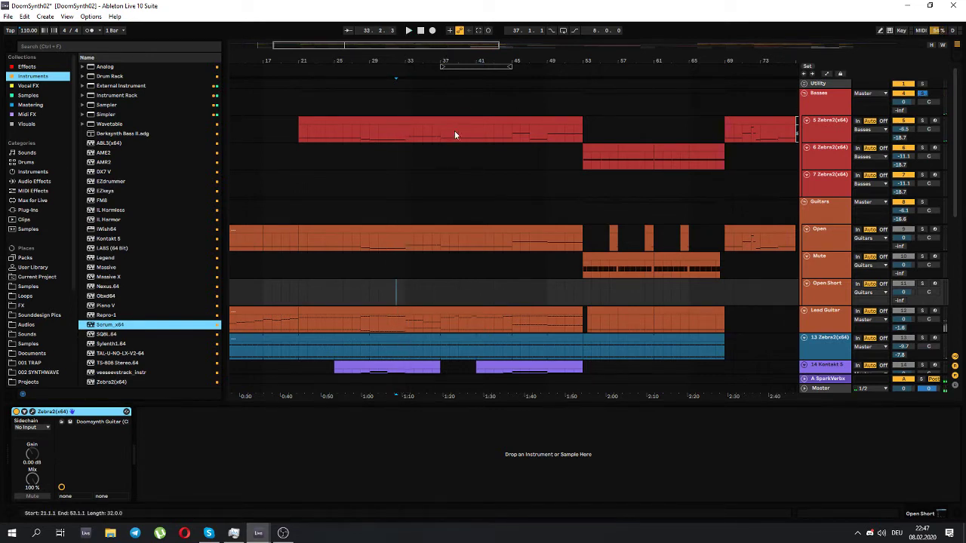
- Audition the soloed bass part of track 5 Zebra2(x64) from bar 36
click(431, 132)
key(space)
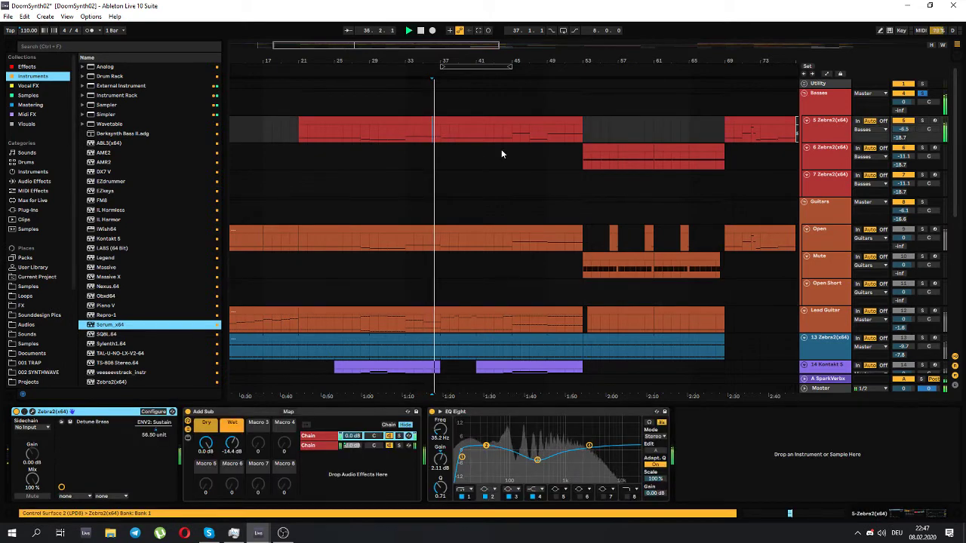
key(space)
- Release the Basses solo, audition the full mix from bar 36, and fold and unfold the Basses group
click(922, 94)
key(space)
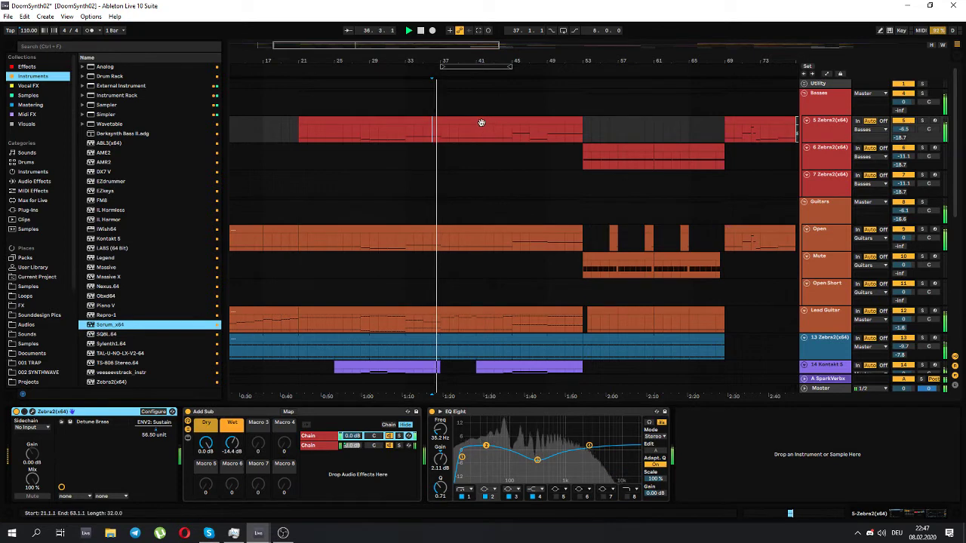
key(space)
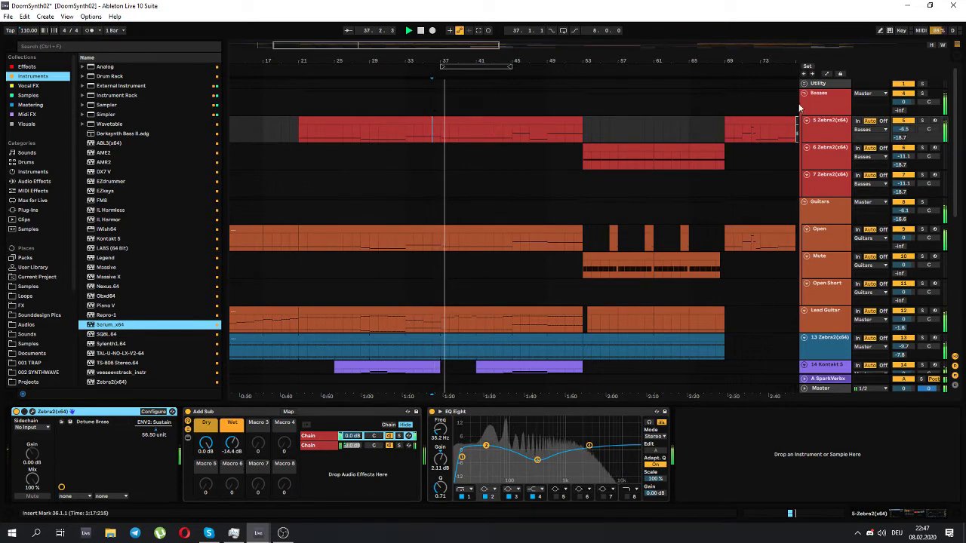
click(804, 94)
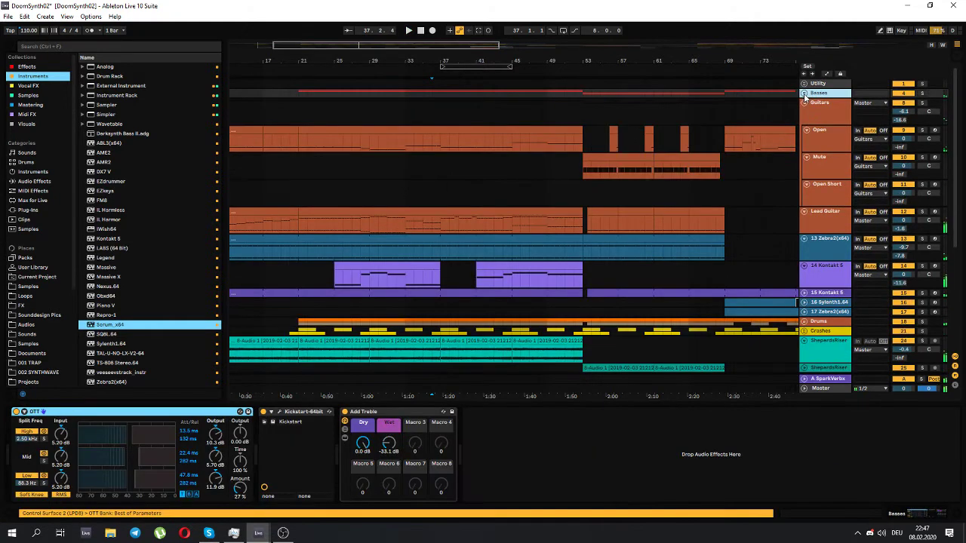
click(804, 94)
- Unfold the Drums group, solo it and audition the drums from bar 37
scroll(668, 165, down, 4)
scroll(662, 178, down, 3)
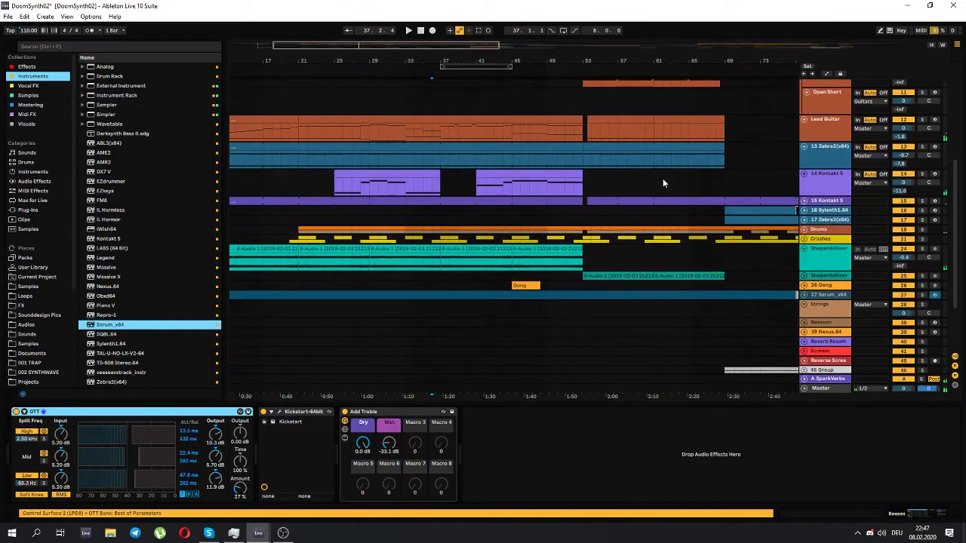
scroll(642, 181, up, 2)
click(441, 155)
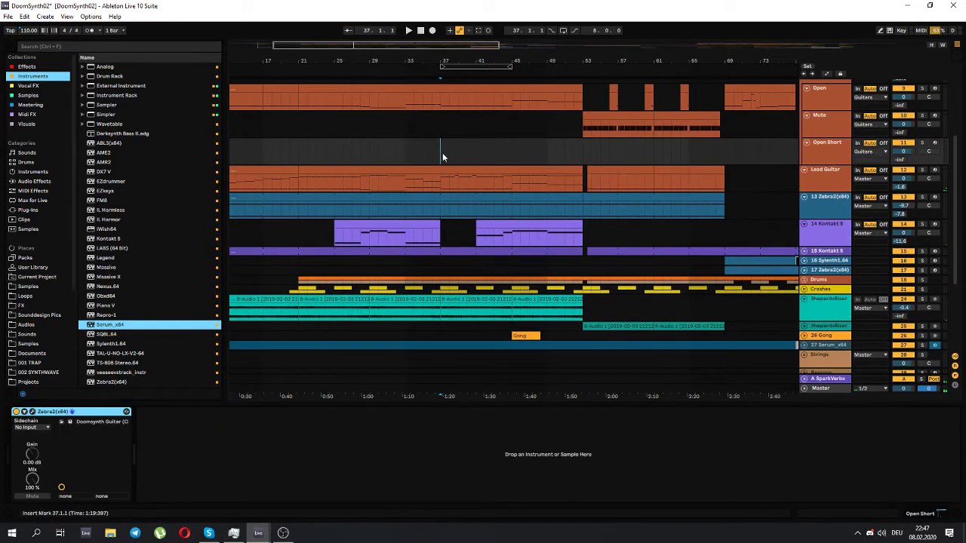
scroll(960, 226, up, 1)
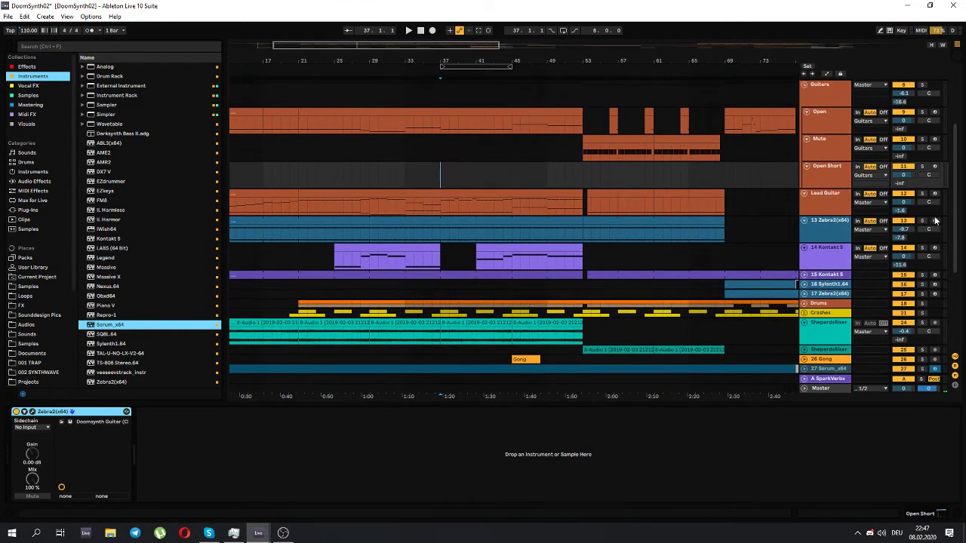
scroll(959, 240, down, 1)
click(805, 274)
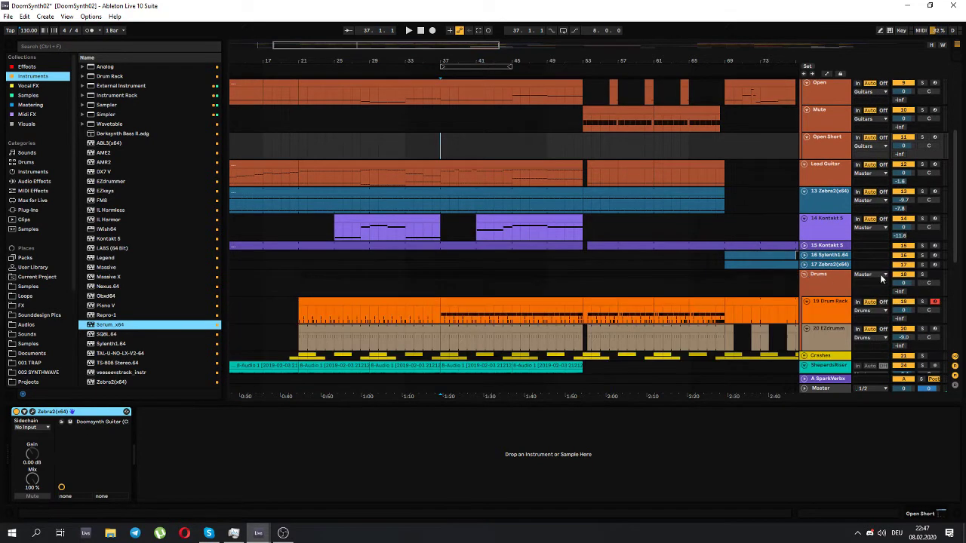
click(920, 277)
key(space)
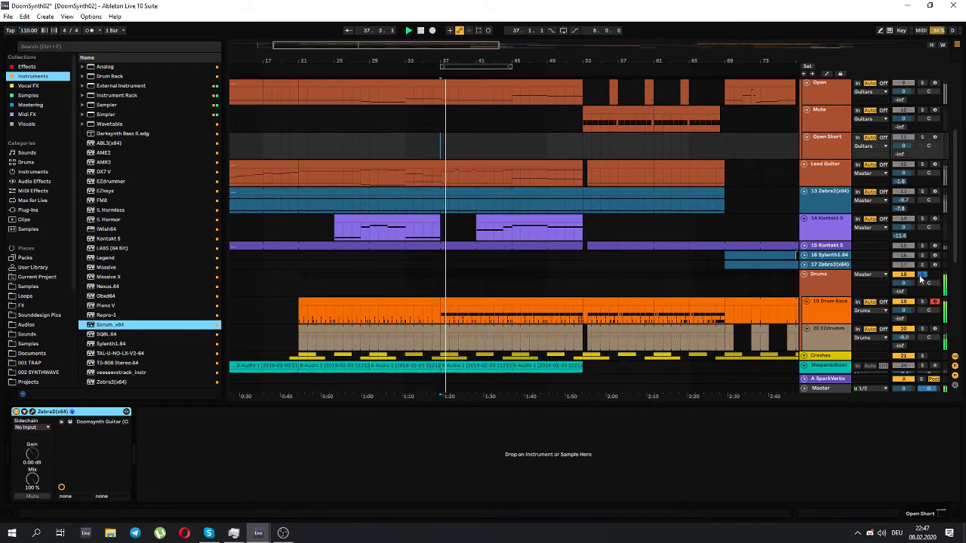
key(space)
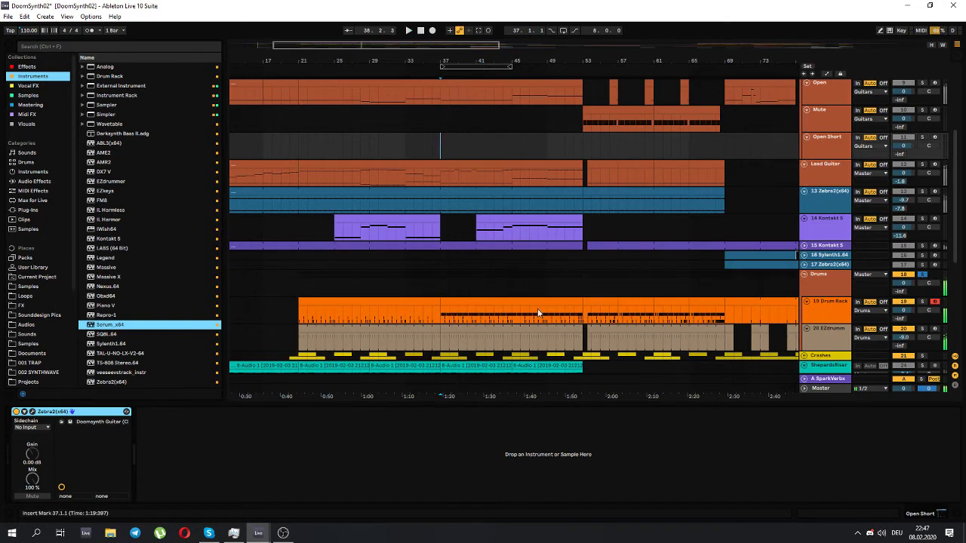
- Inspect the notes of the 19 Drum Rack clip at bar 37 and show the USW 1 Hi Hats 03 pad's sample settings
double_click(491, 302)
double_click(819, 166)
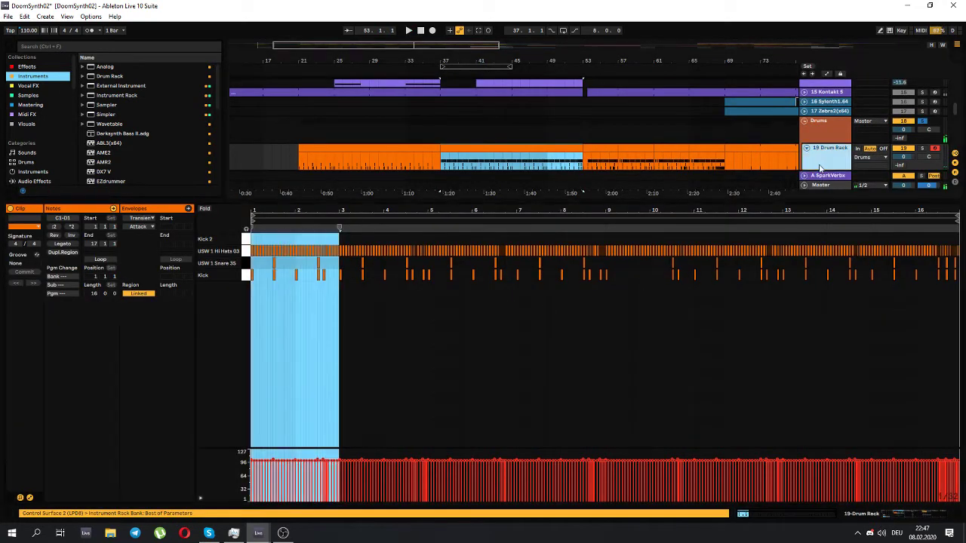
click(97, 487)
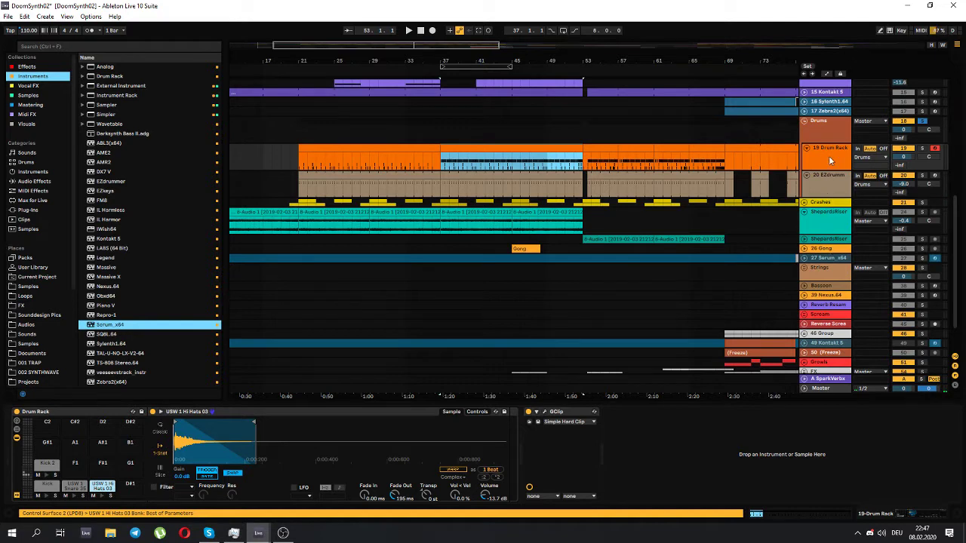
- Release the Drums solo and audition the full mix from bar 44
scroll(828, 160, down, 2)
click(504, 204)
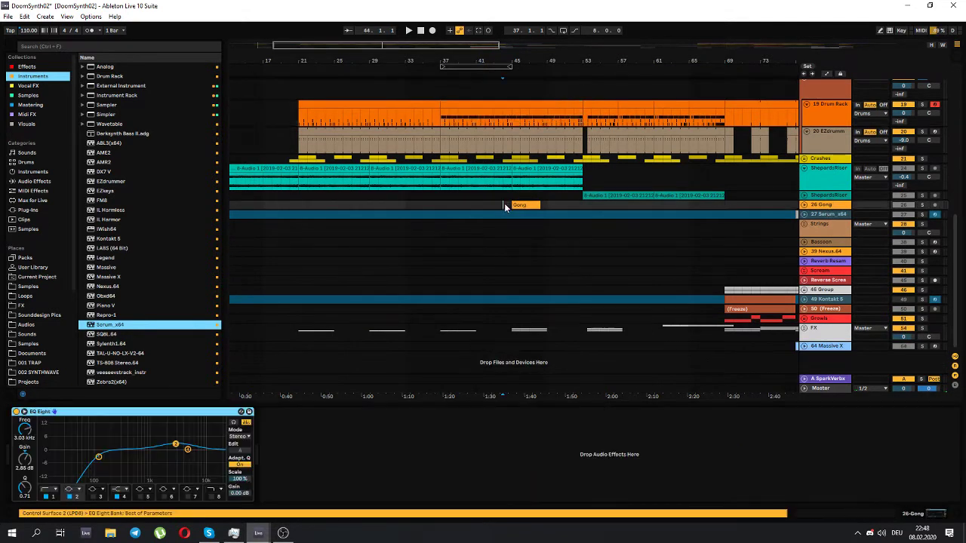
drag(957, 264, 959, 103)
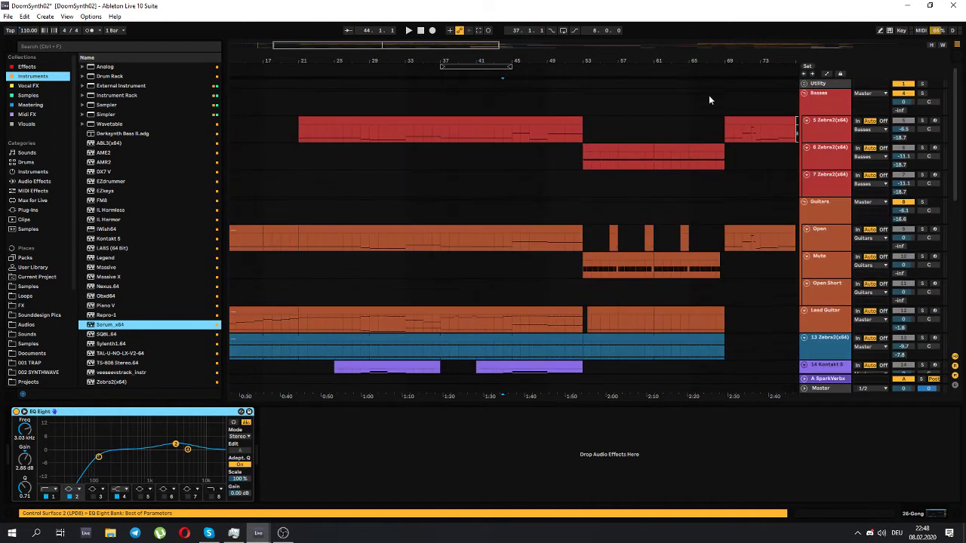
key(space)
key(space)
click(925, 97)
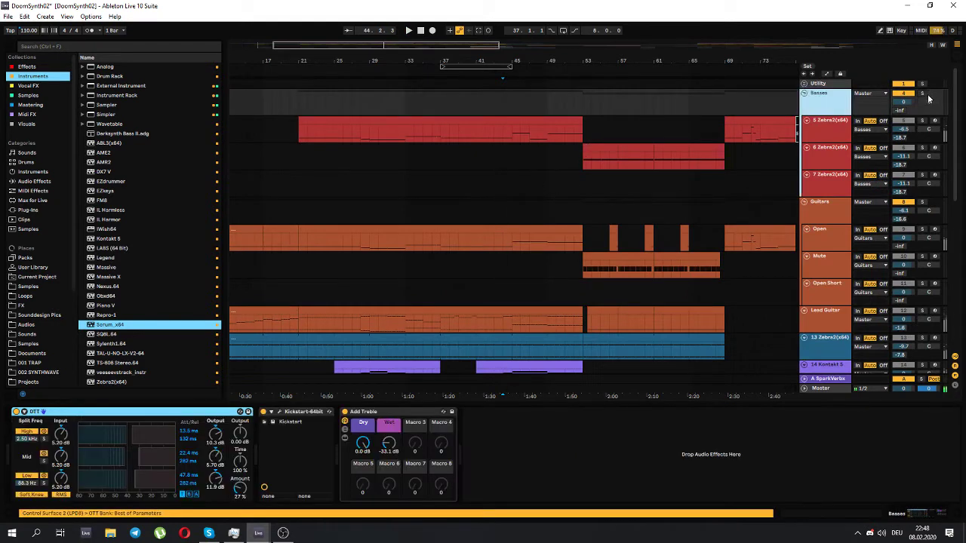
key(space)
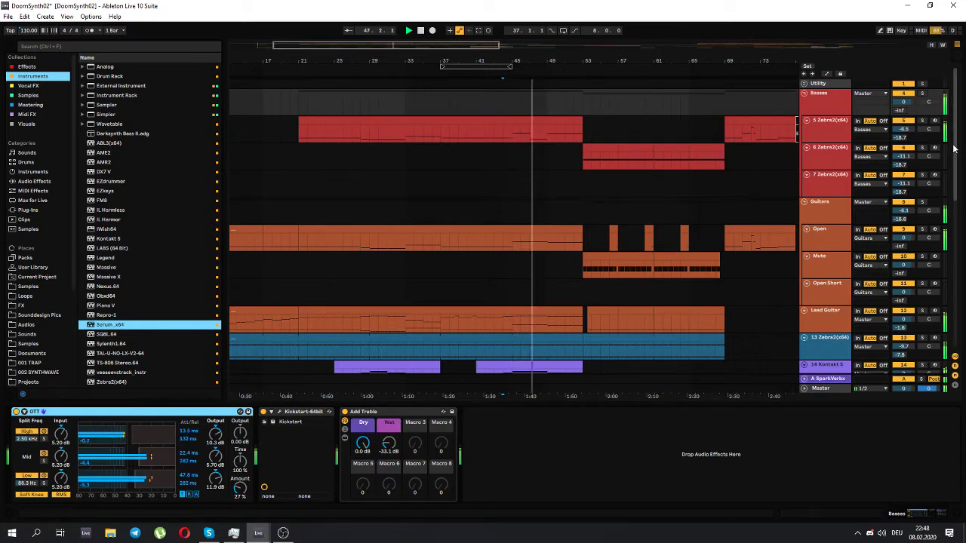
- Set the playback start to bar 45, solo the Basses group and audition it briefly
click(512, 162)
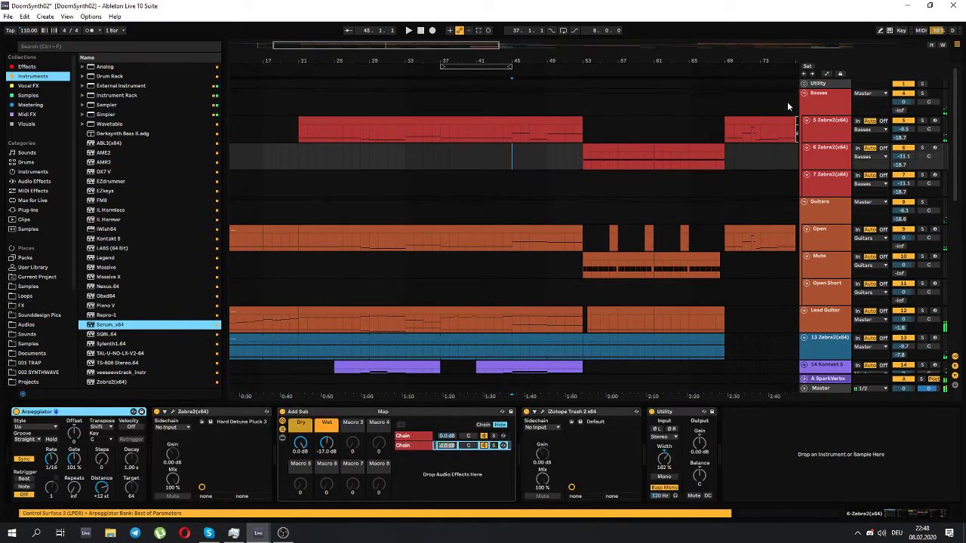
click(421, 30)
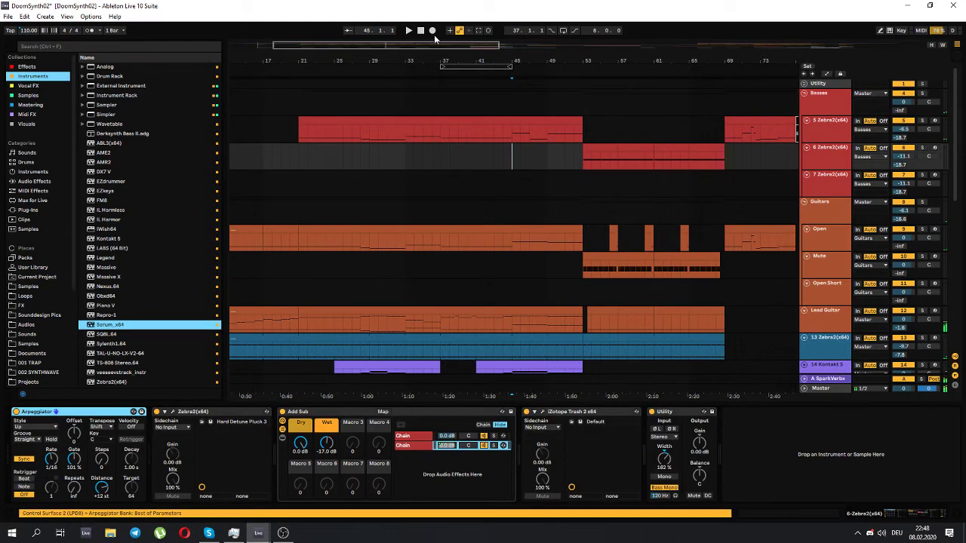
click(514, 155)
drag(958, 150, 962, 262)
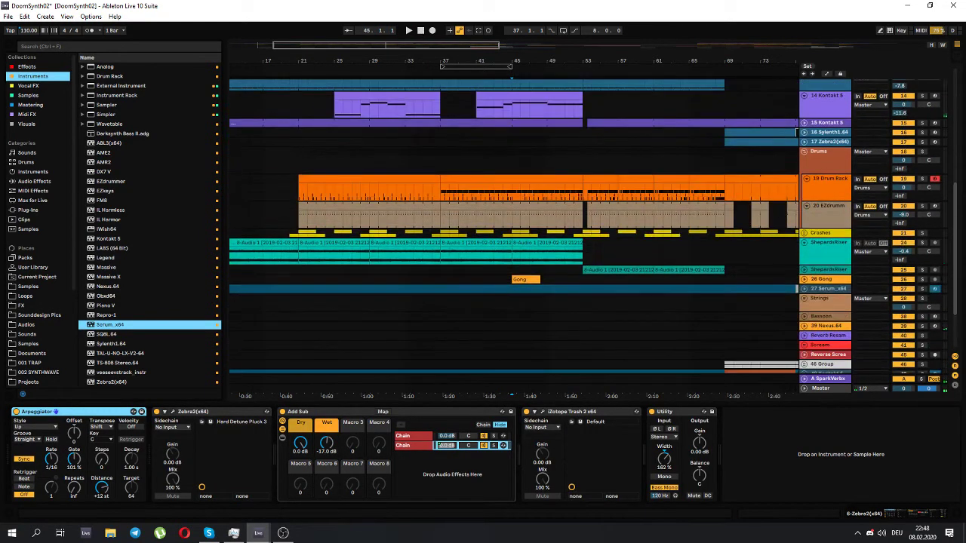
scroll(513, 226, down, 3)
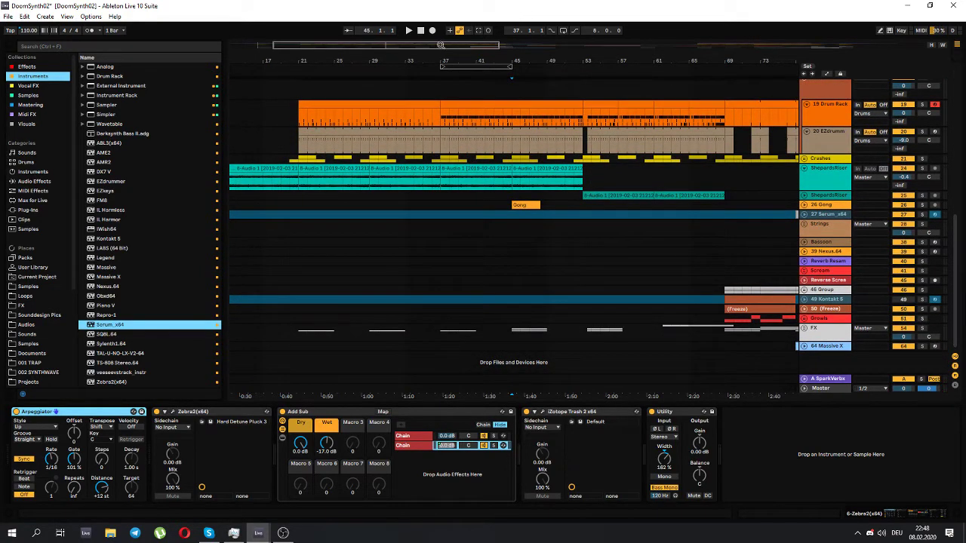
drag(441, 46, 429, 46)
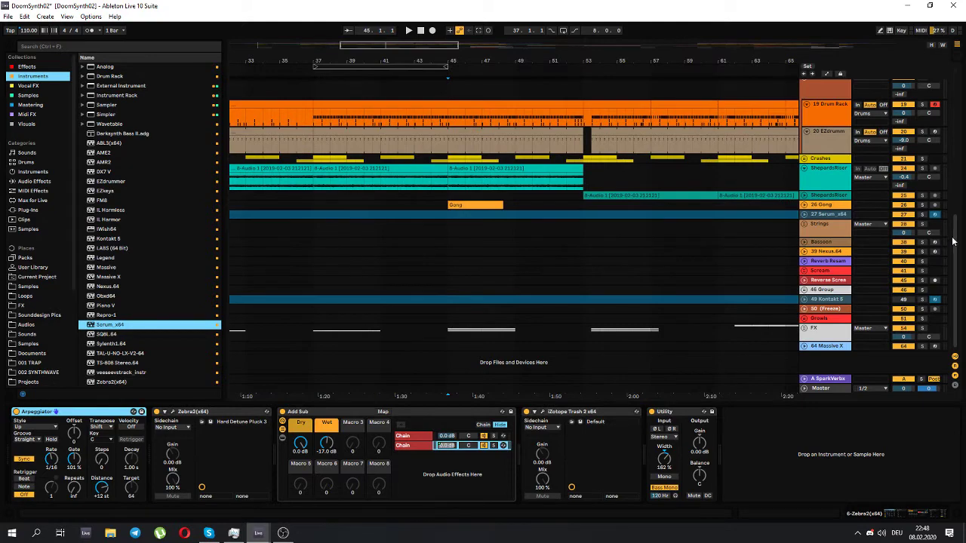
scroll(952, 242, up, 5)
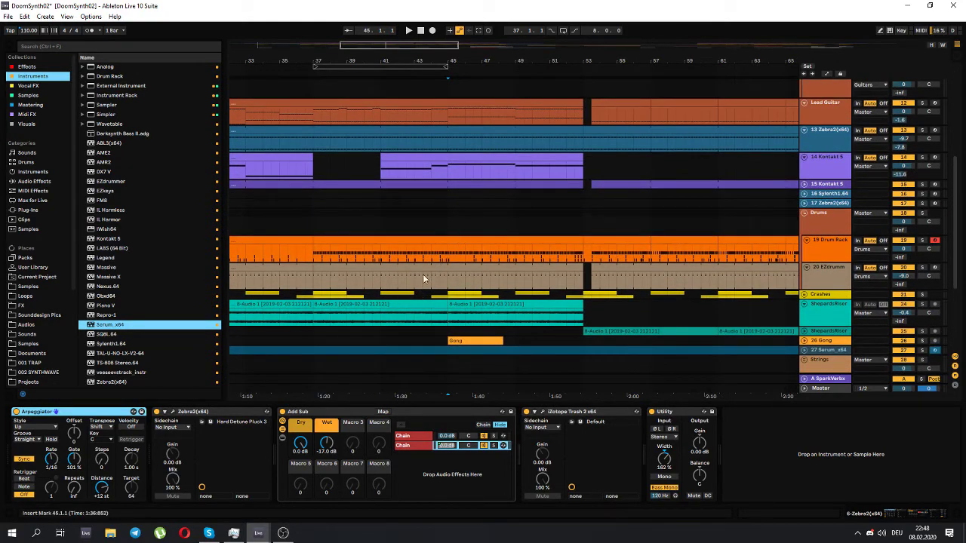
scroll(496, 227, up, 8)
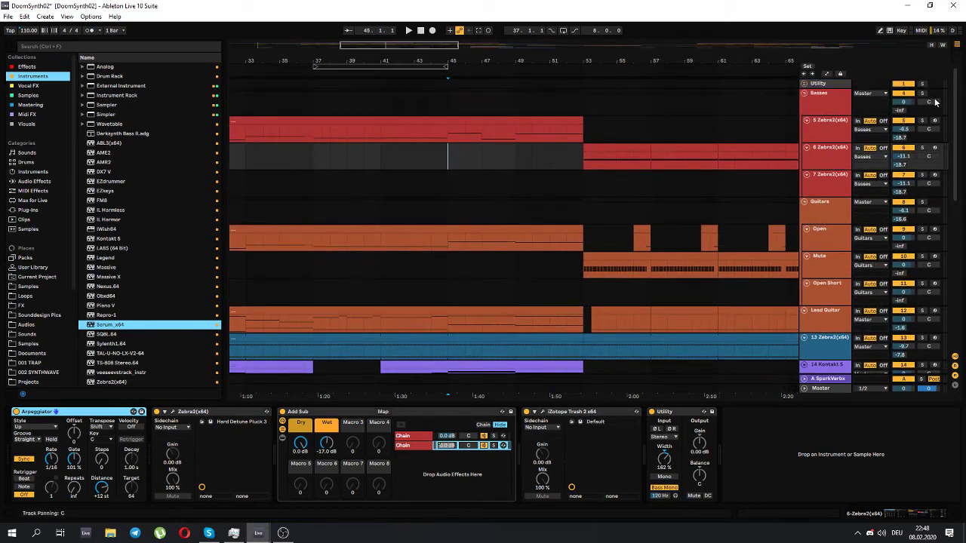
click(922, 93)
key(space)
key(space)
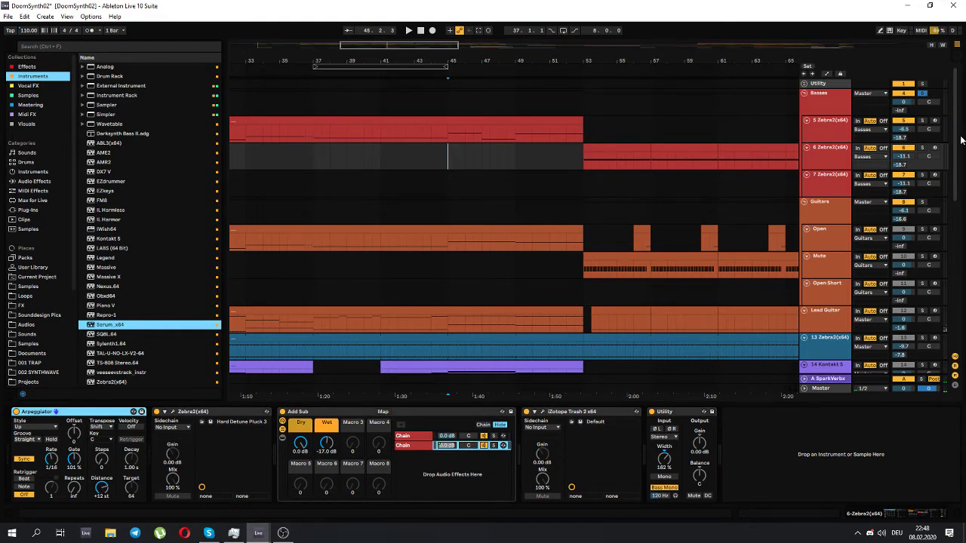
- Solo and unfold the 26 Gong track, audition the gong from bar 45, release the solo and fold the track
drag(961, 139, 958, 241)
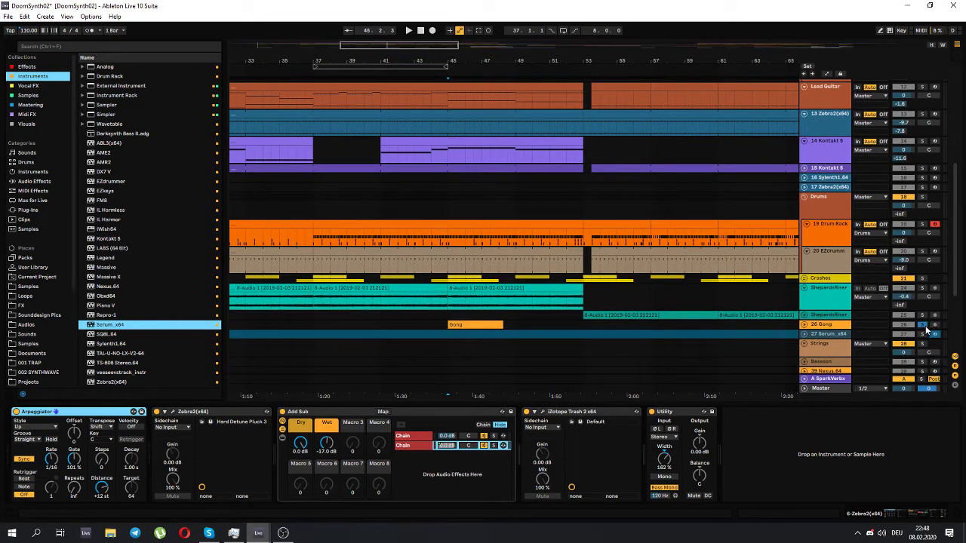
click(804, 324)
scroll(611, 321, down, 3)
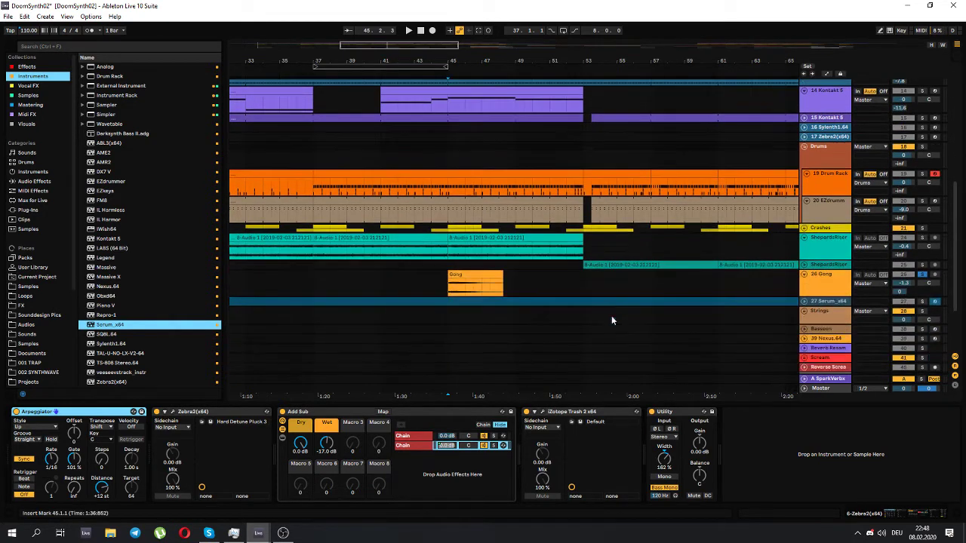
key(space)
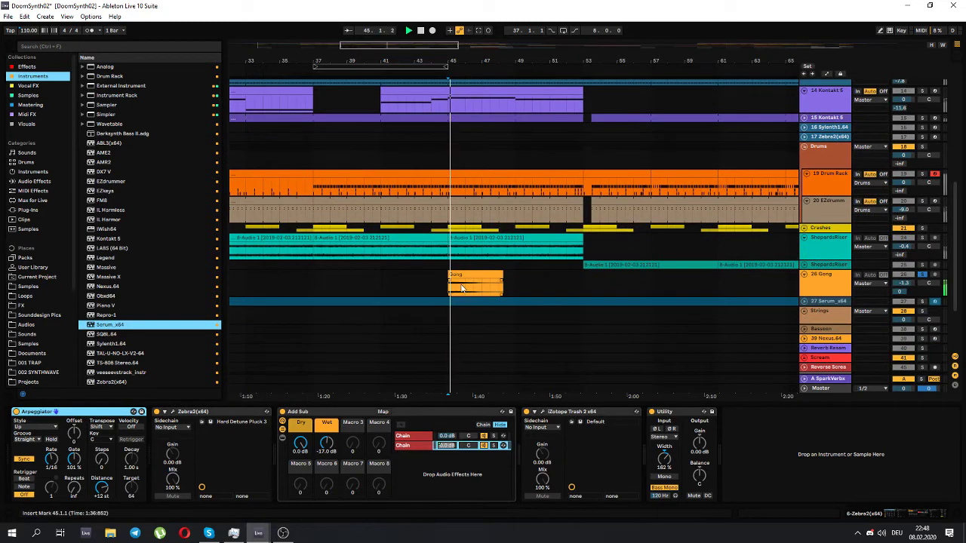
key(space)
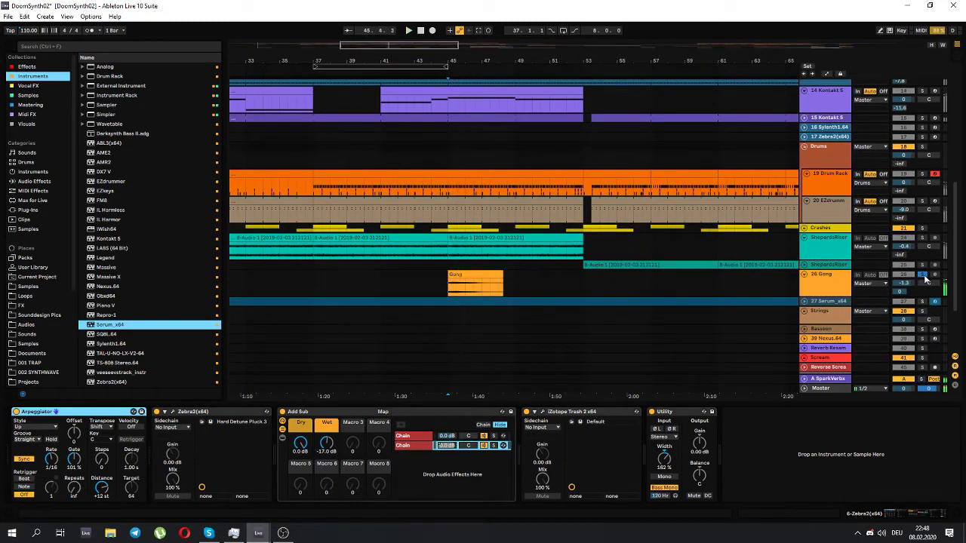
click(922, 274)
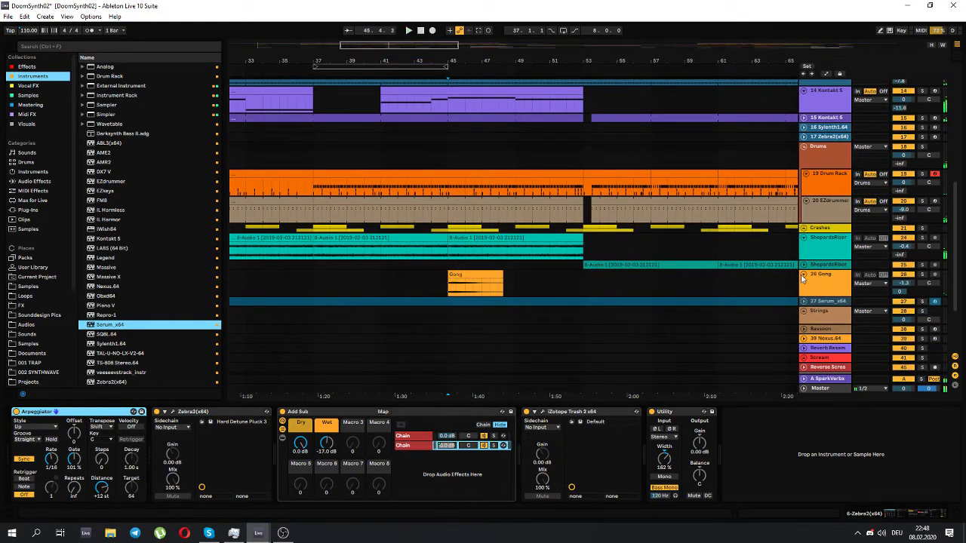
click(804, 275)
- Unfold the FX group and audition its effects from bar 45, both soloed and within the full mix
scroll(953, 259, down, 3)
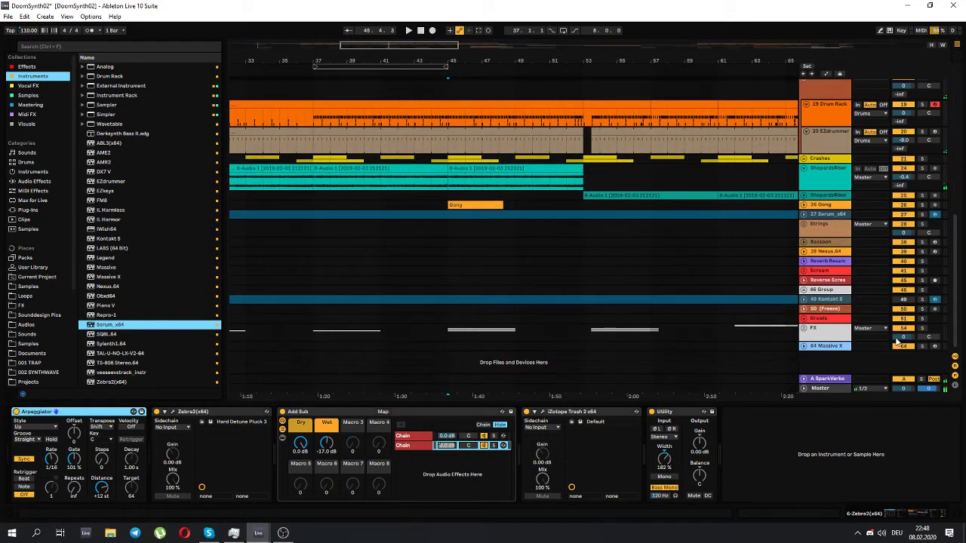
click(804, 328)
scroll(646, 286, down, 7)
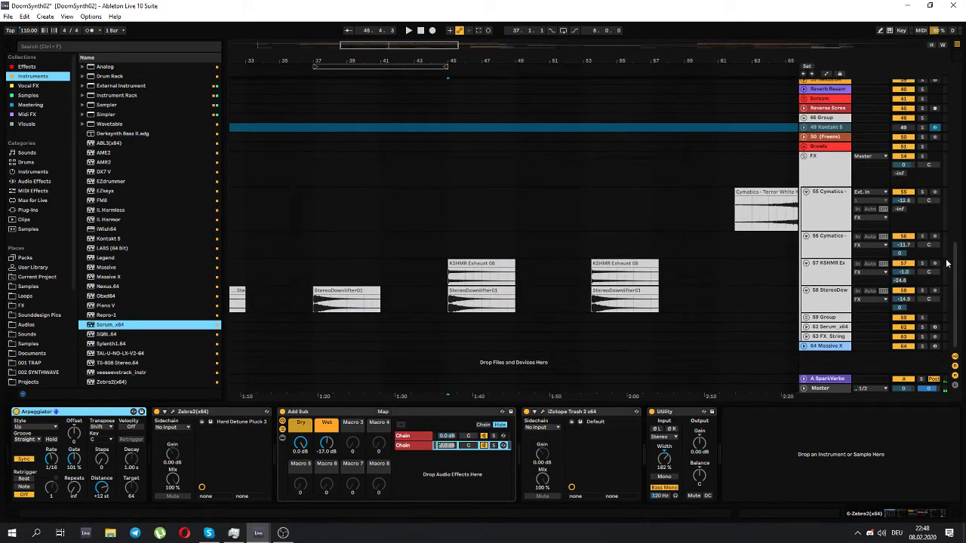
click(921, 192)
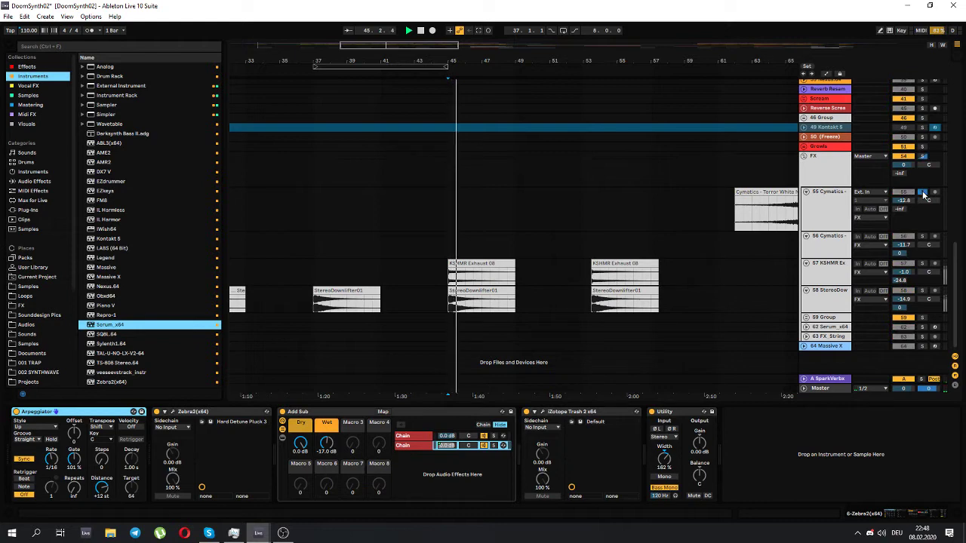
click(921, 156)
key(space)
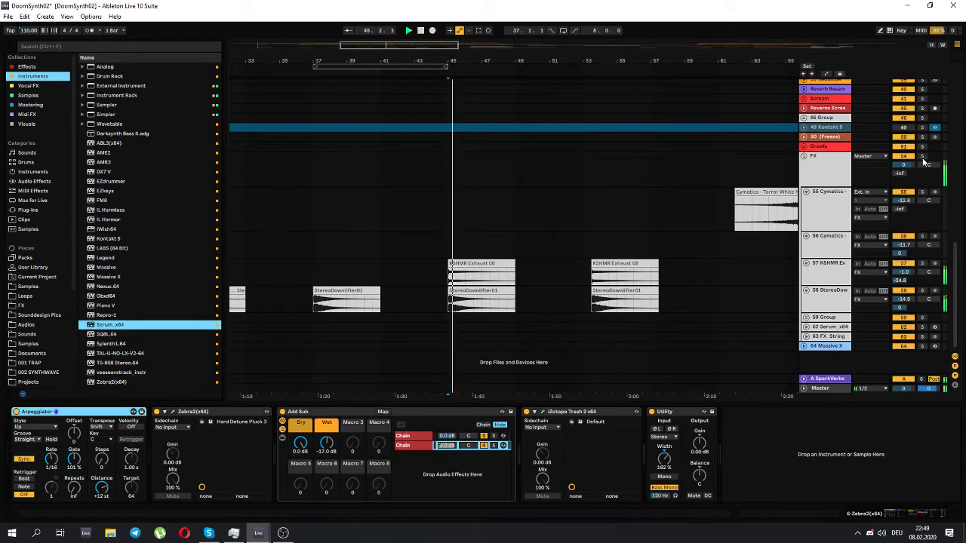
click(921, 156)
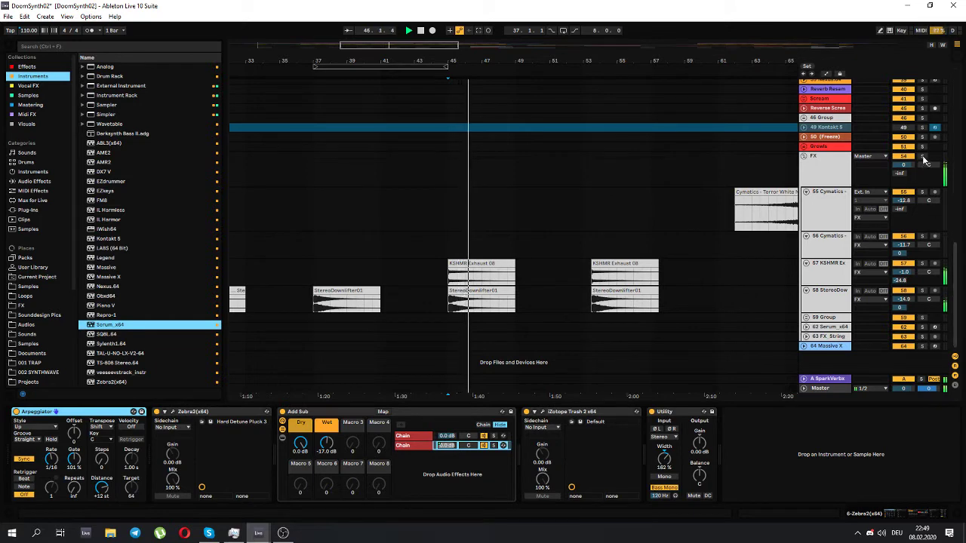
key(space)
- Examine the arrangement of the bass, guitar and drum tracks between about bars 40 and 63
scroll(953, 267, up, 15)
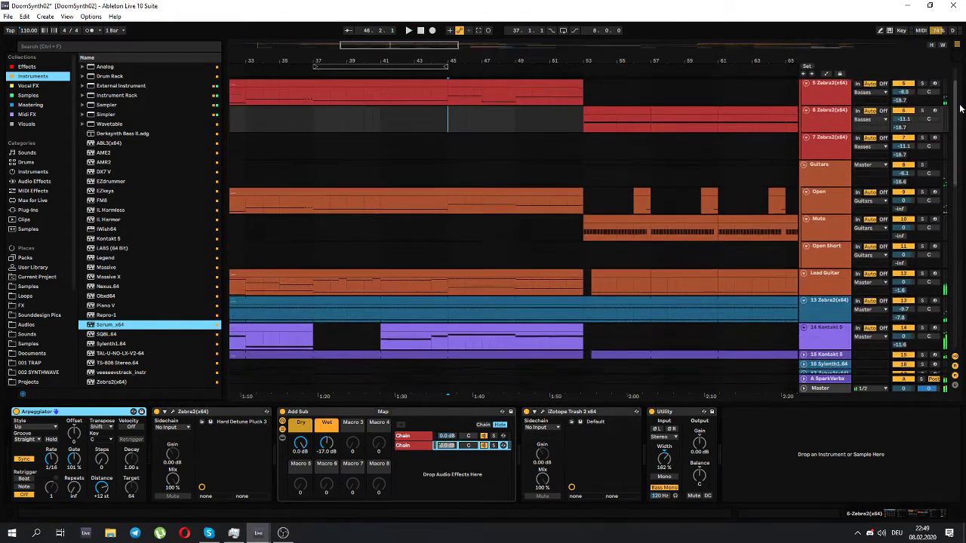
scroll(754, 180, down, 6)
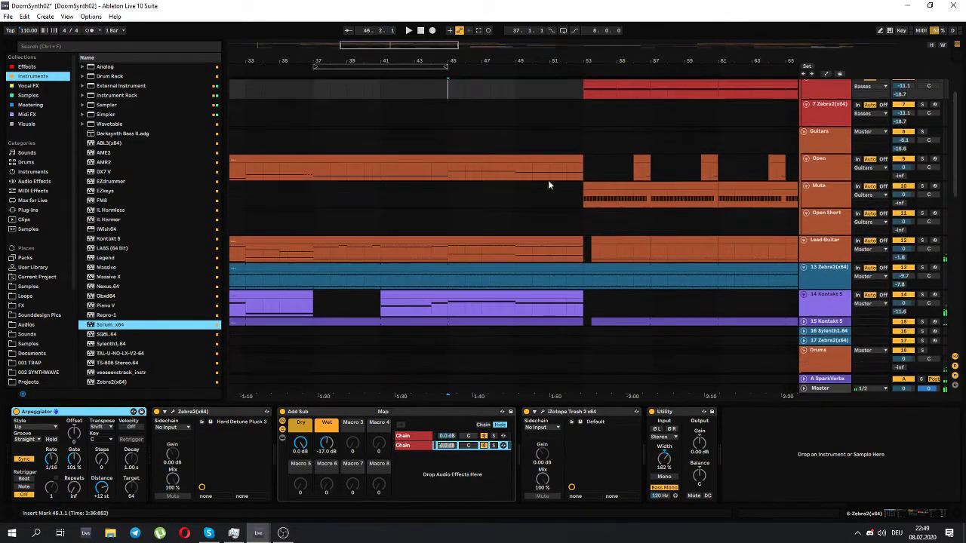
scroll(622, 213, down, 2)
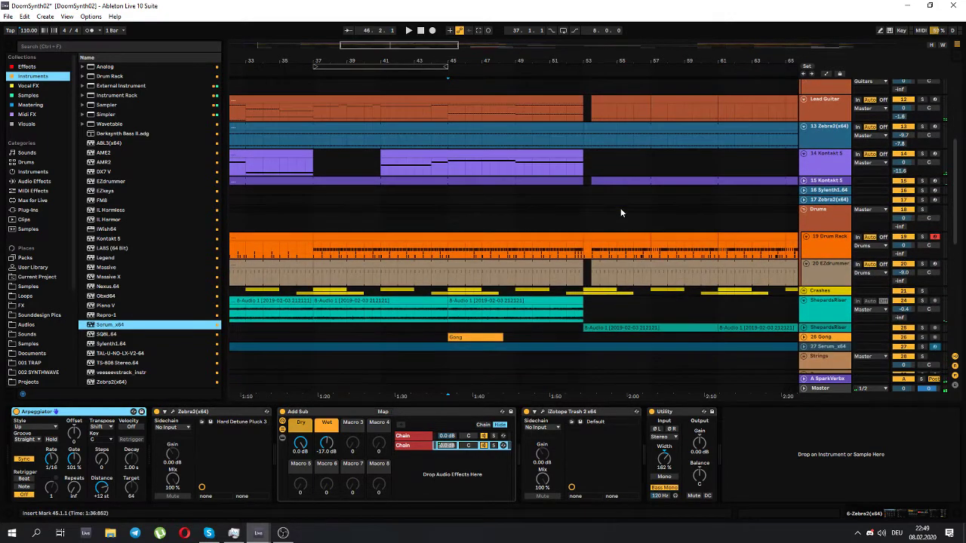
click(474, 215)
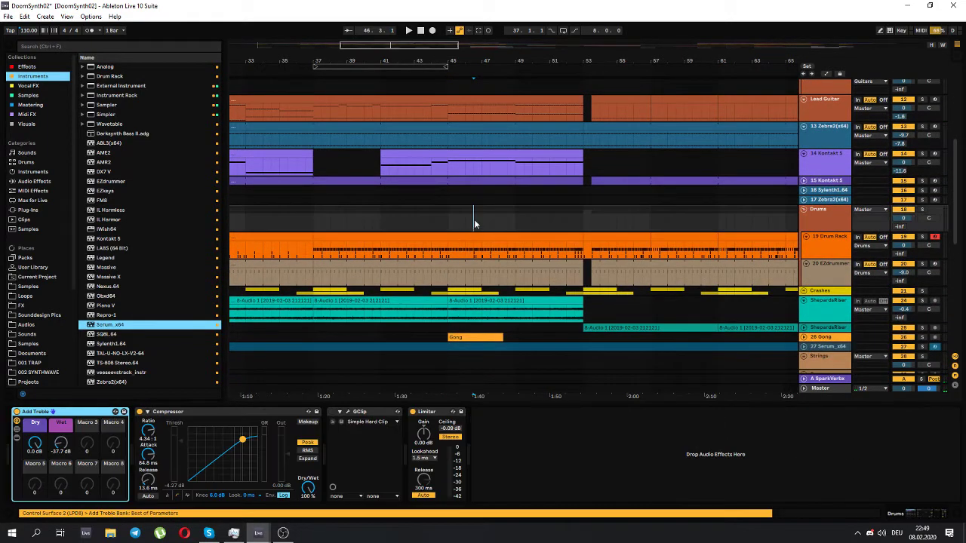
drag(435, 45, 435, 83)
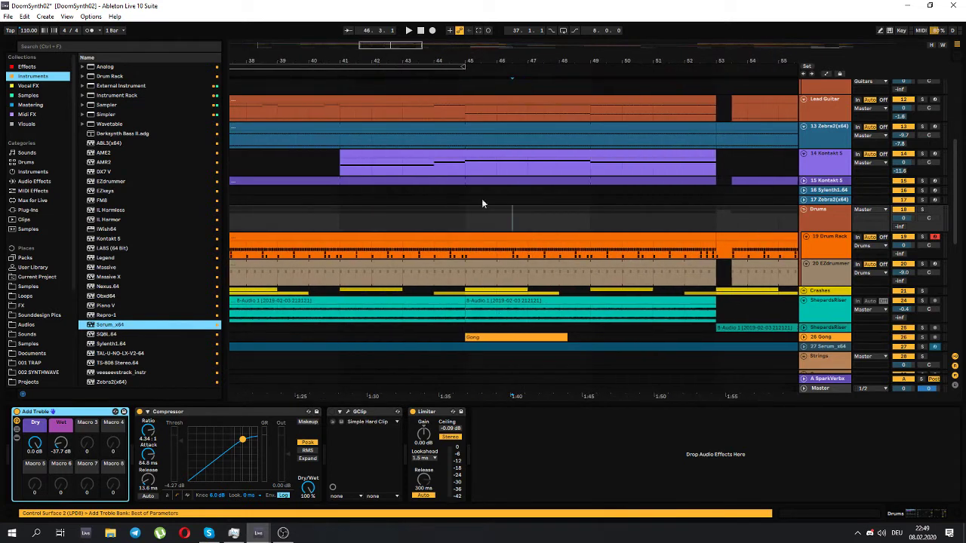
click(389, 30)
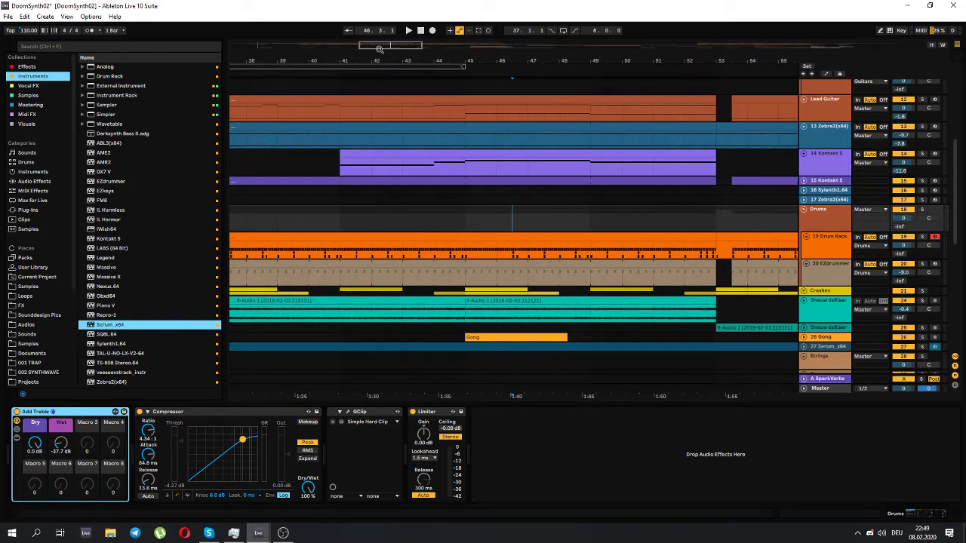
mouse_move(379, 49)
mouse_down()
mouse_move(399, 49)
mouse_move(393, 37)
mouse_up()
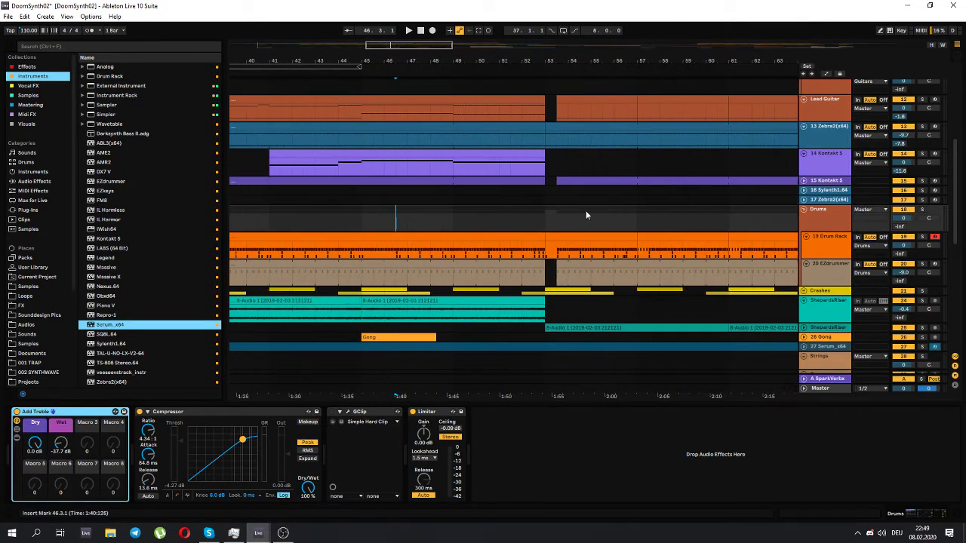
scroll(585, 215, up, 6)
- Show the Endless Smile plug-in on the Master track while auditioning the transition from bar 51, and close its window
click(538, 170)
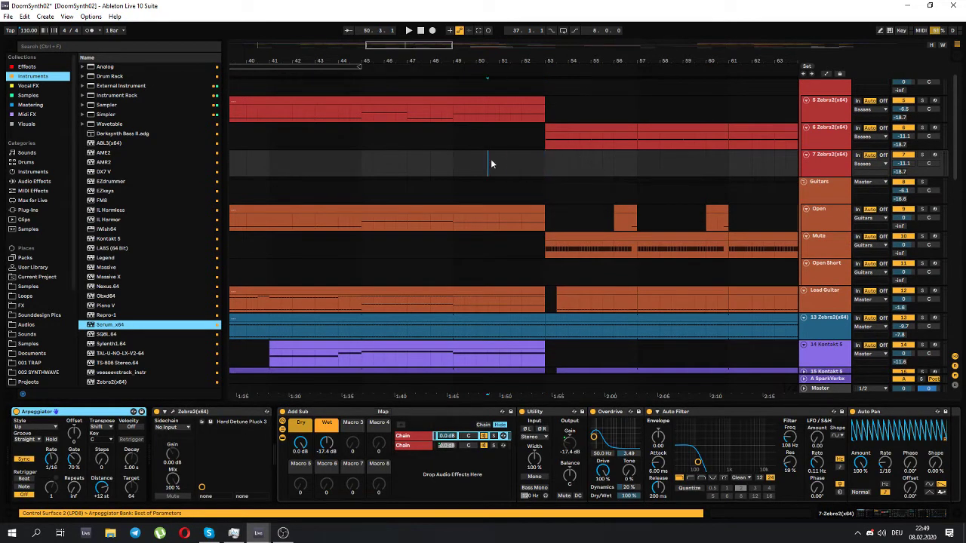
click(837, 388)
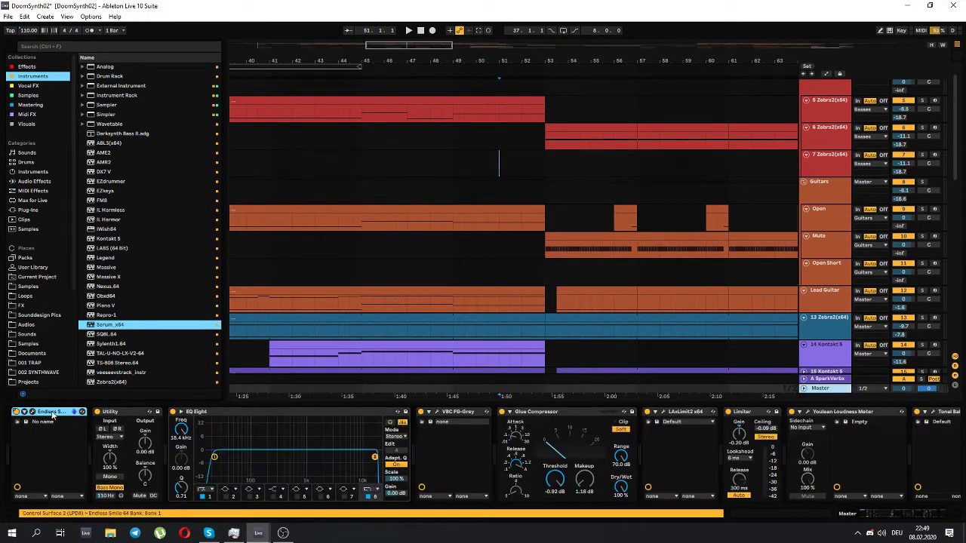
click(33, 412)
key(space)
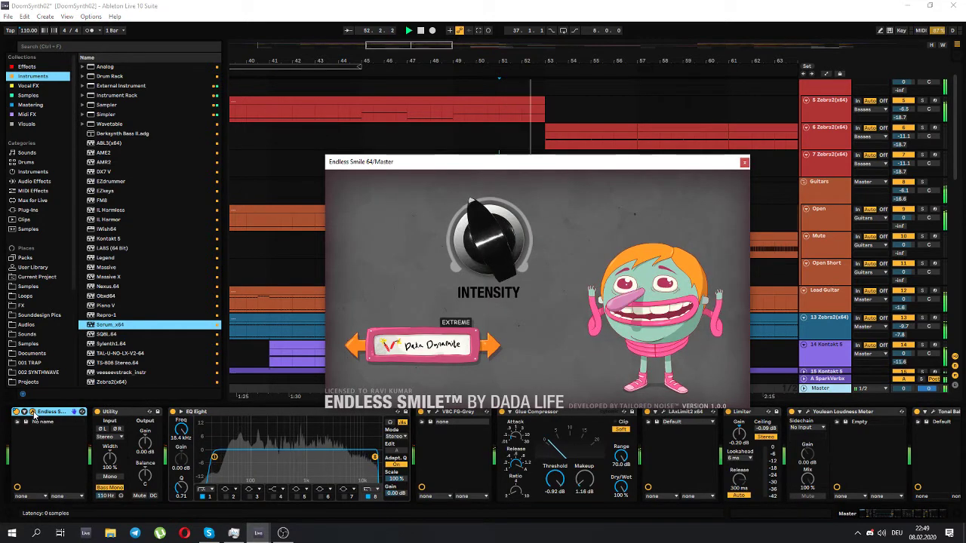
click(743, 162)
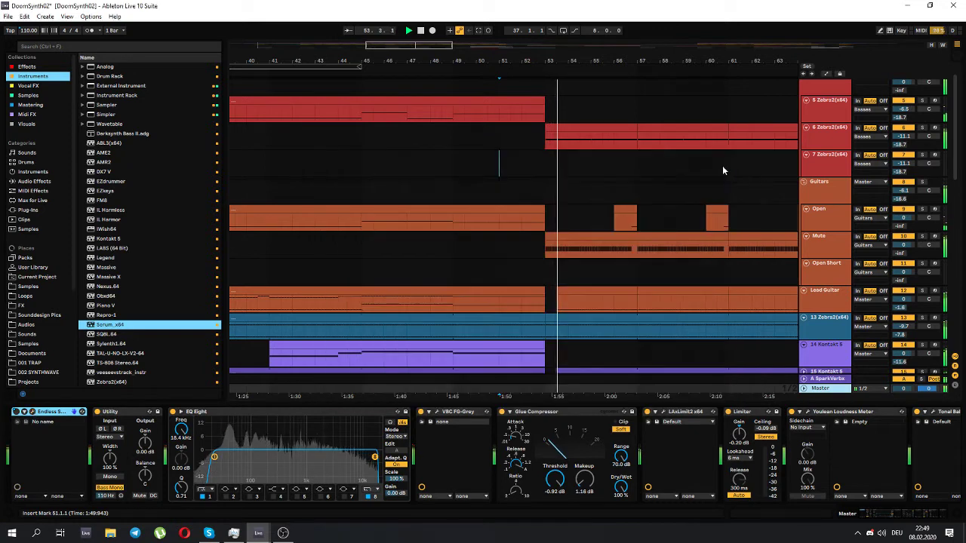
- Set the playback start to bar 53, solo the 6 Zebra2(x64) bass track and show its device chain
click(547, 165)
scroll(606, 201, up, 1)
click(922, 148)
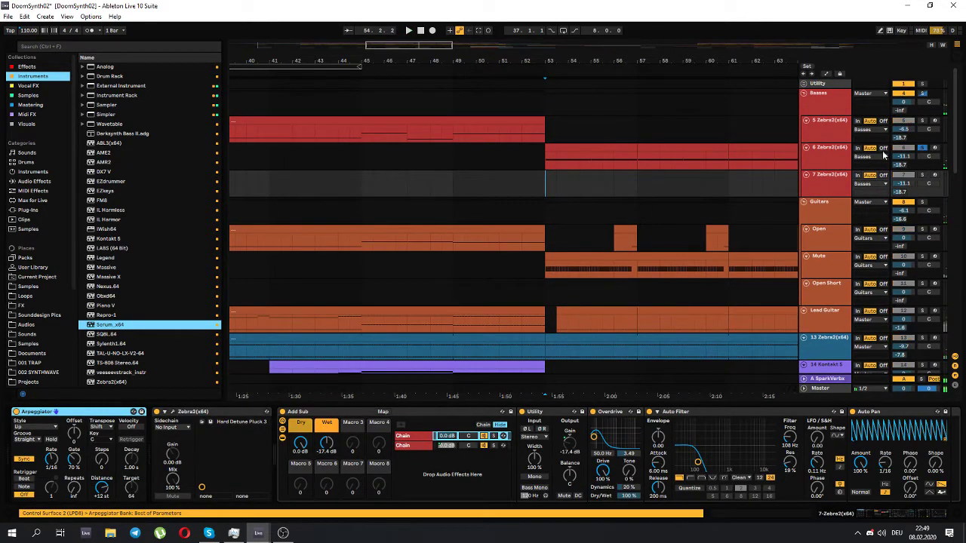
click(815, 161)
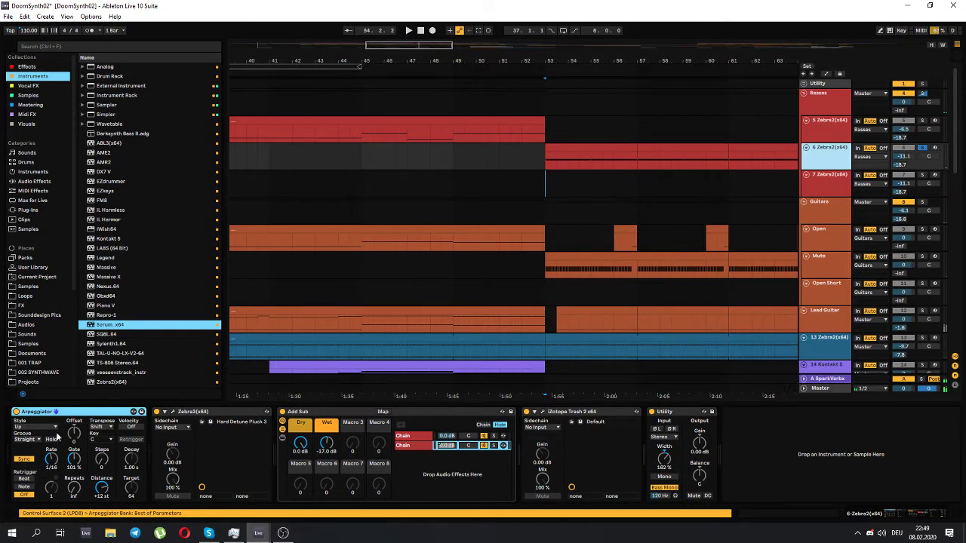
- Show the Zebra2 plug-in of the 6 Zebra2(x64) bass, close its window and audition the soloed bass from bar 53
click(172, 413)
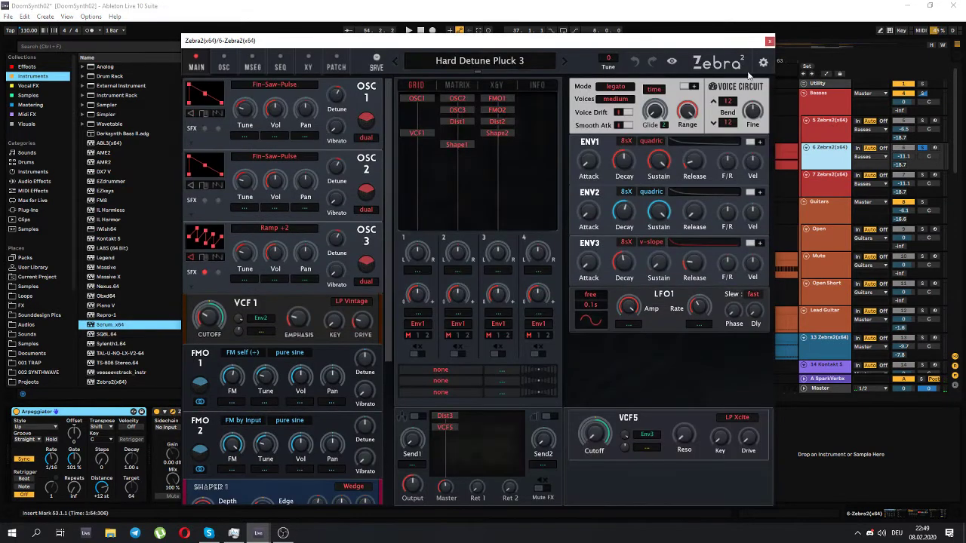
click(770, 42)
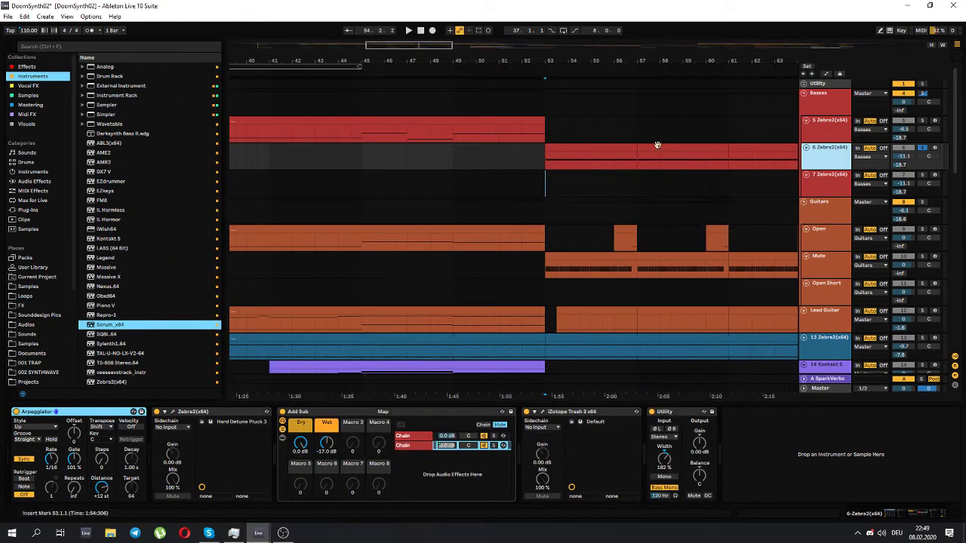
key(space)
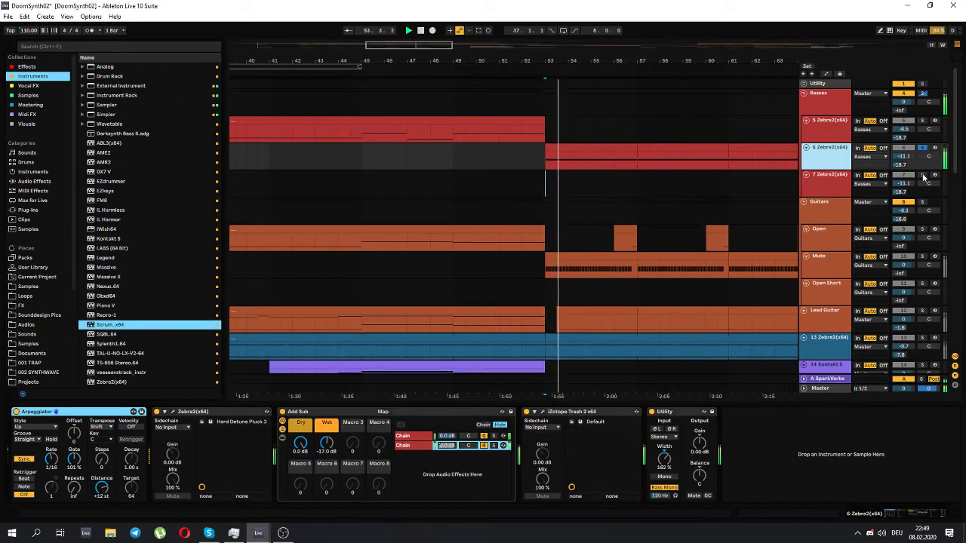
key(space)
- Solo the Mute guitar track, show its device chain and audition it from bar 53
click(924, 257)
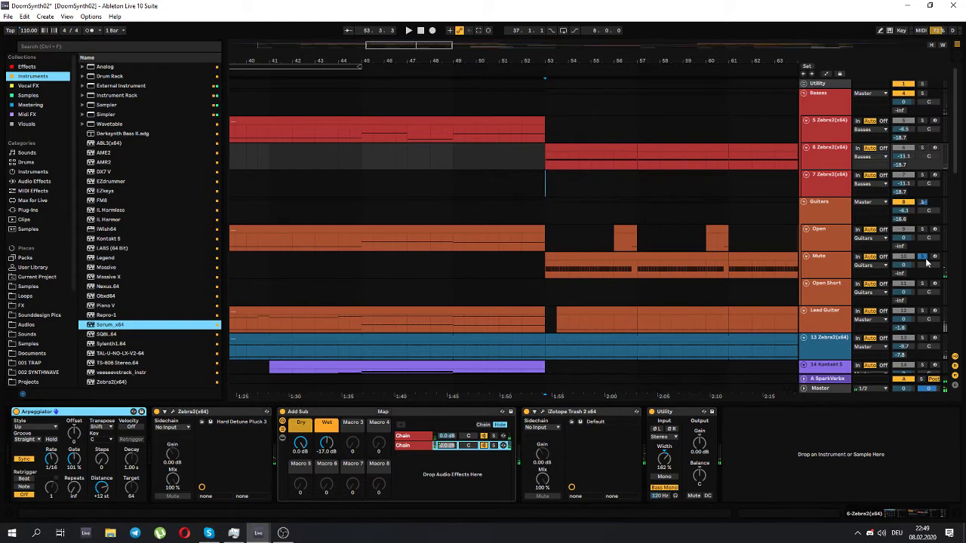
scroll(926, 260, down, 2)
click(821, 209)
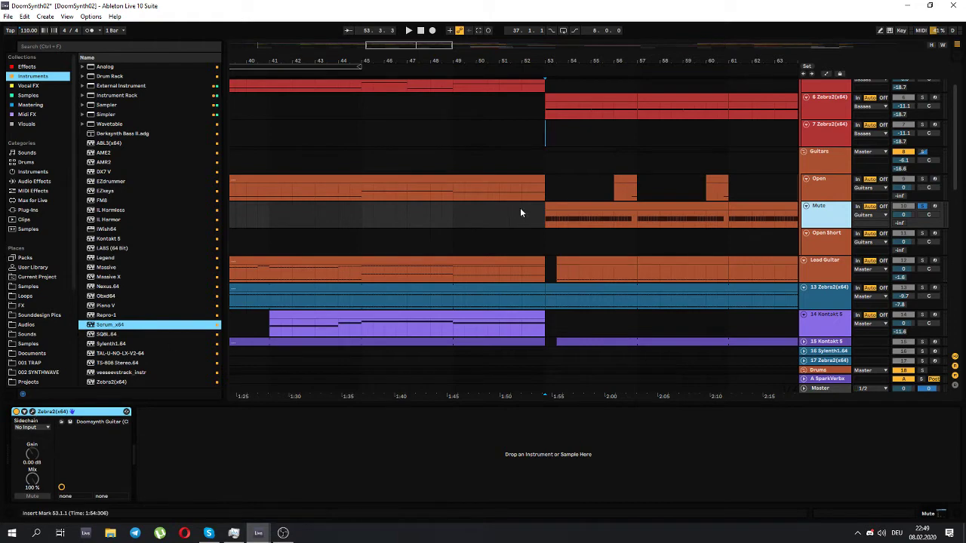
key(space)
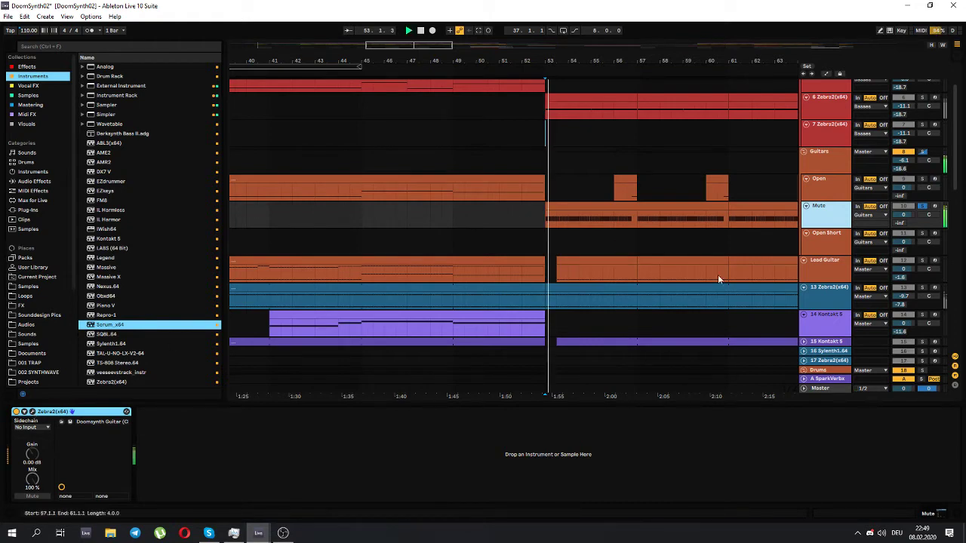
scroll(956, 189, down, 3)
key(space)
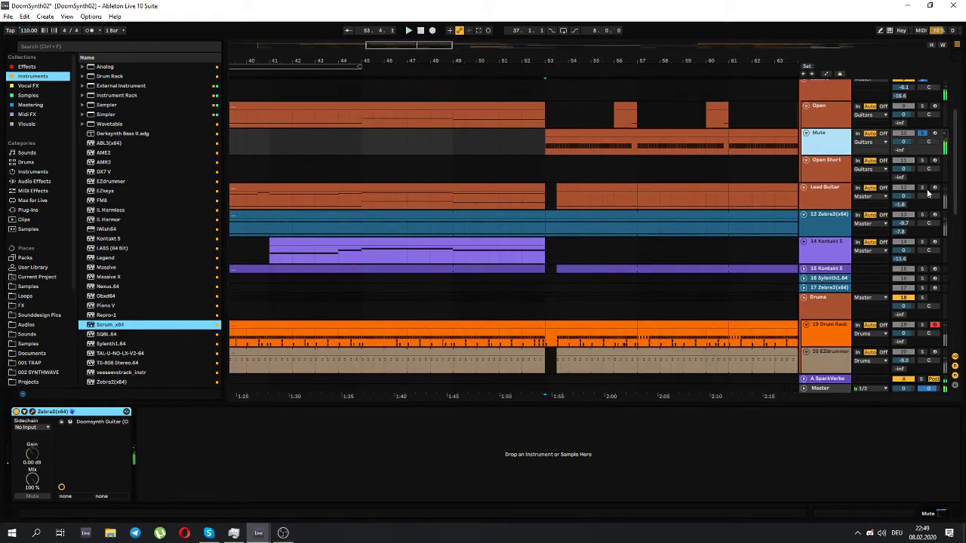
- Solo the Lead Guitar track, audition it from 53.3 and show its device chain at bar 53
click(556, 175)
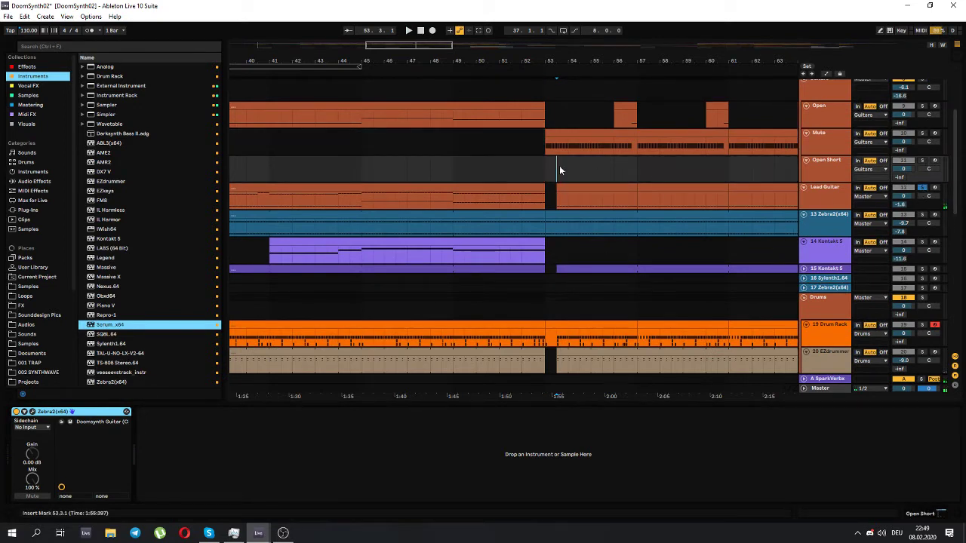
key(space)
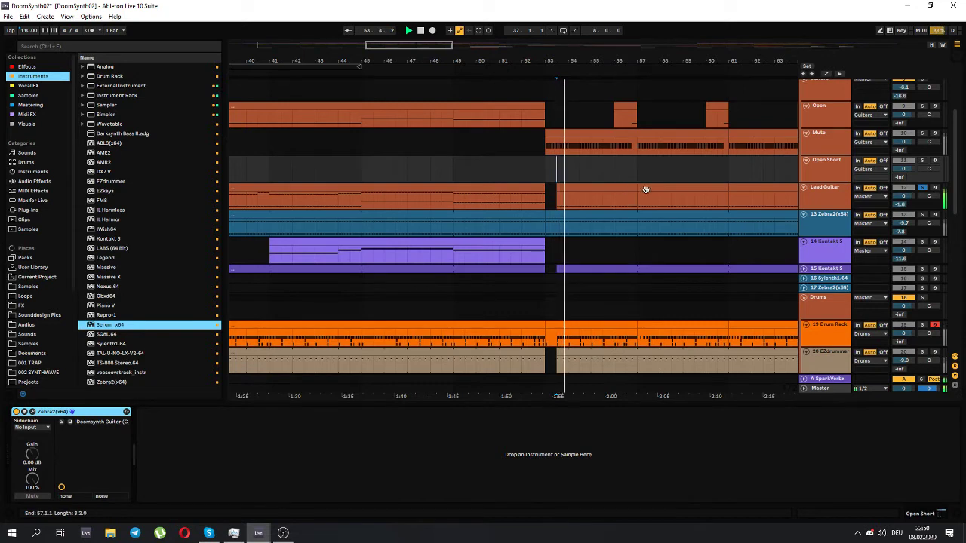
key(space)
click(546, 203)
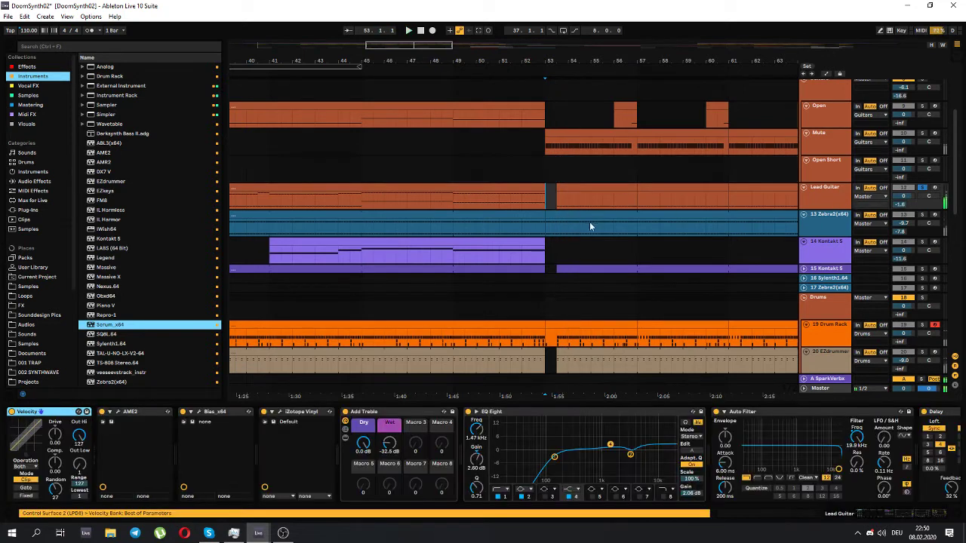
- Locate the FX group's KSHMR Exhaust and StereoDownlifter clips and audition the full mix from bar 53
scroll(936, 180, down, 2)
drag(955, 202, 956, 249)
scroll(956, 248, down, 6)
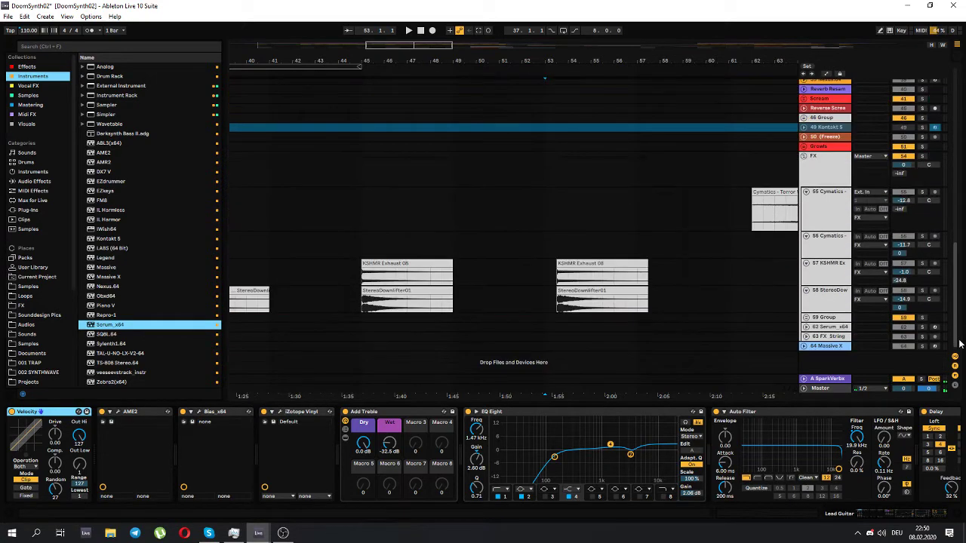
scroll(956, 279, up, 6)
scroll(958, 248, down, 7)
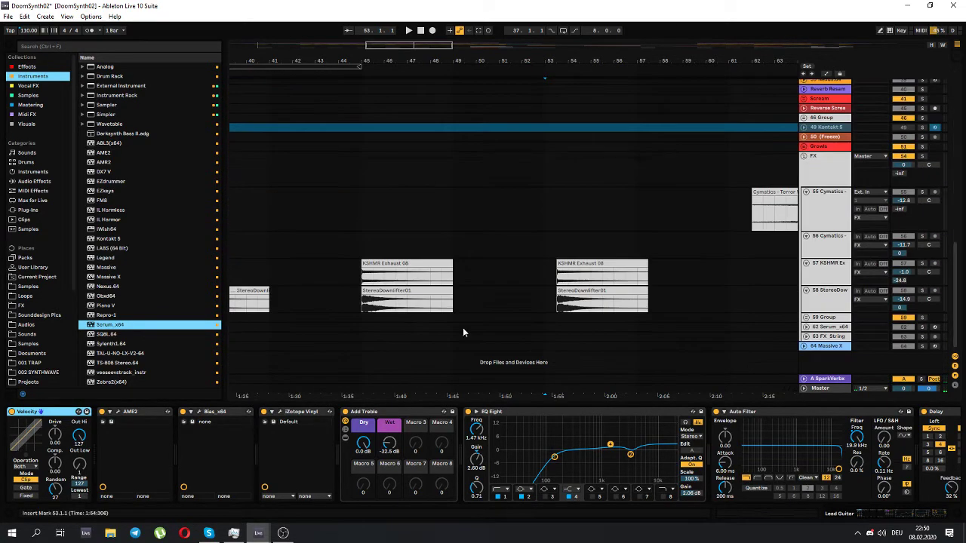
click(543, 310)
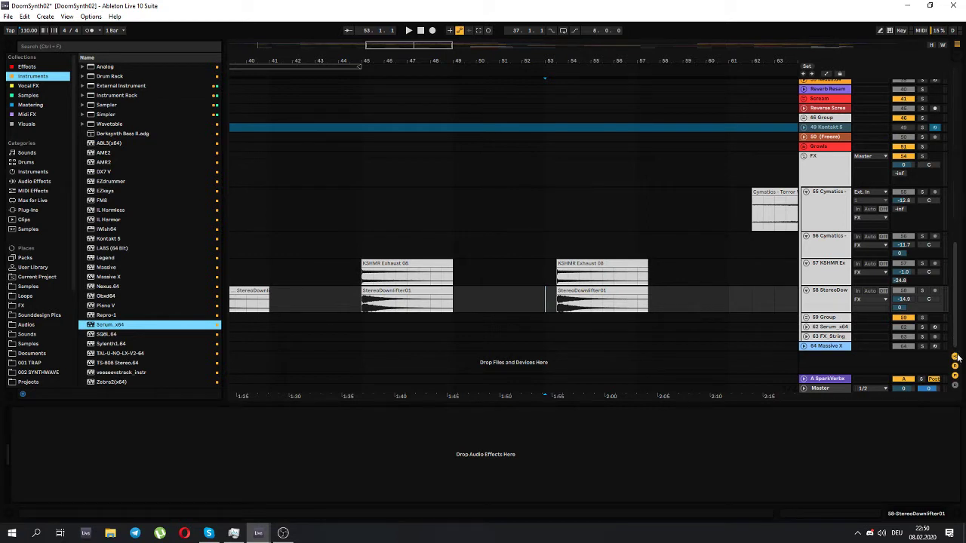
click(556, 297)
key(space)
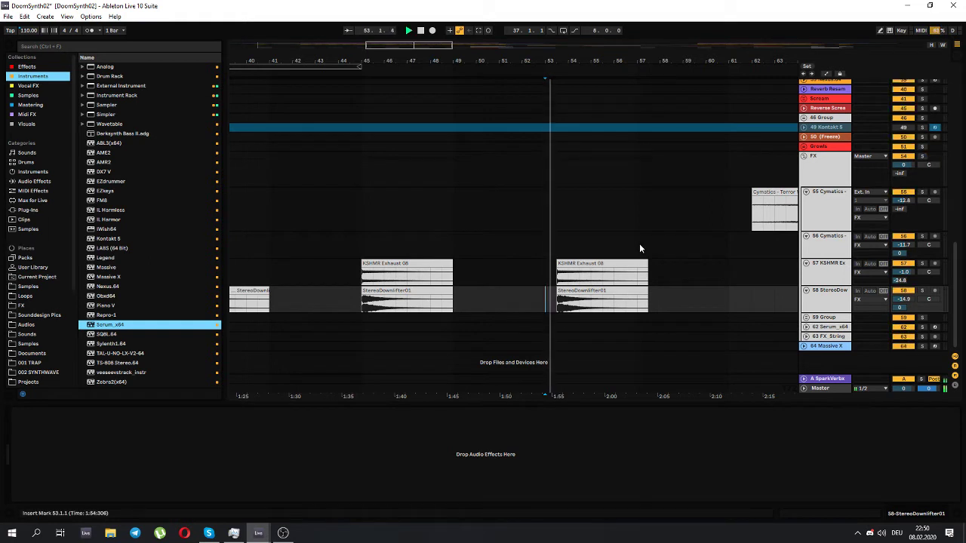
click(557, 249)
key(space)
- Set the playback start to bar 69 and examine the bass and guitar clips between about bars 65 and 84
drag(424, 43, 444, 30)
drag(955, 313, 948, 54)
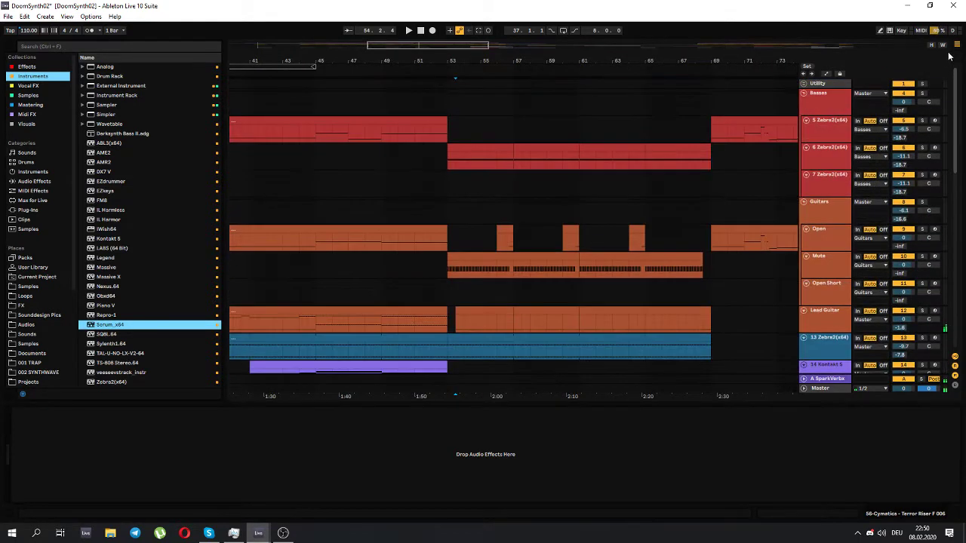
drag(431, 44, 447, 23)
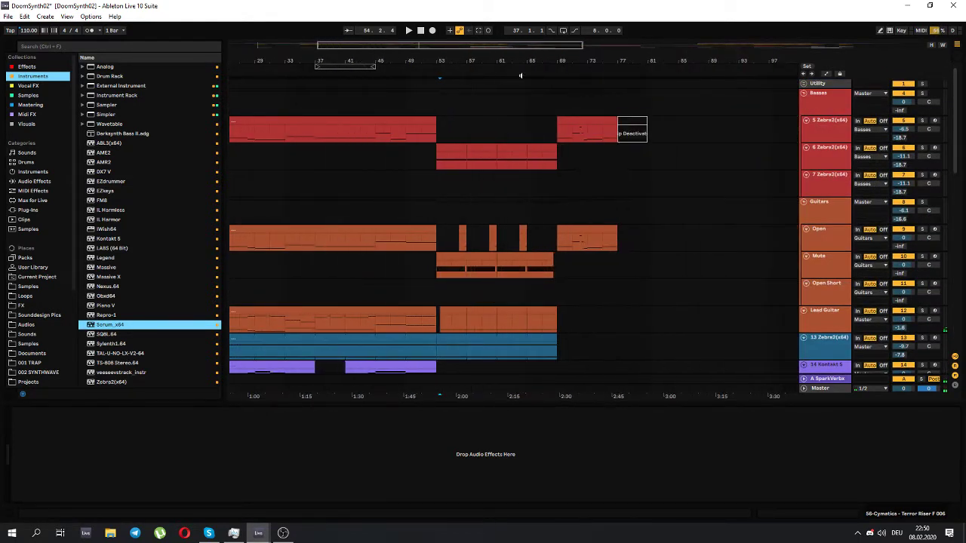
click(553, 166)
mouse_move(952, 140)
mouse_down()
mouse_move(957, 308)
mouse_move(956, 124)
mouse_up()
drag(533, 45, 529, 135)
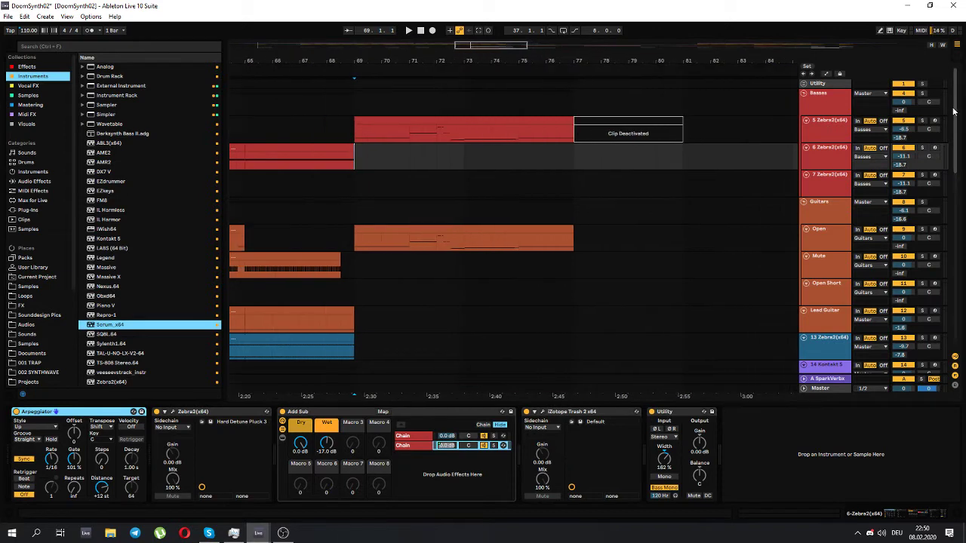
mouse_move(955, 113)
mouse_down()
mouse_move(961, 309)
mouse_move(958, 116)
mouse_up()
scroll(958, 116, up, 1)
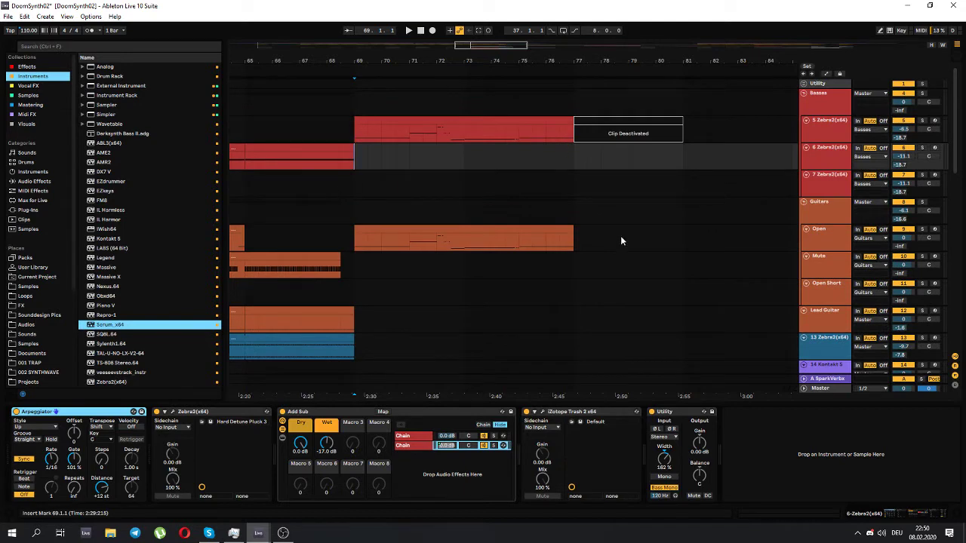
- Show the Basses group's device chain and audition the full mix from bar 69 while reviewing the tracks below
click(354, 109)
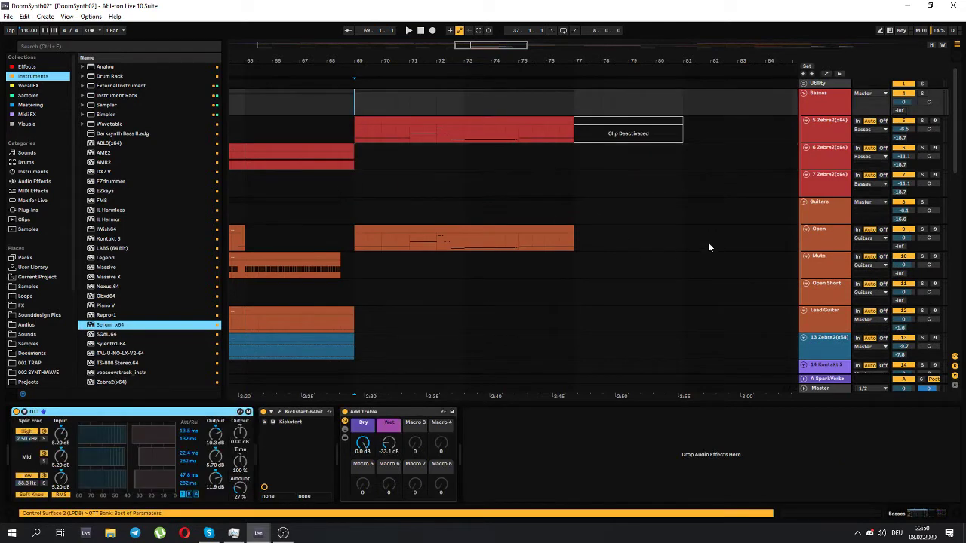
key(space)
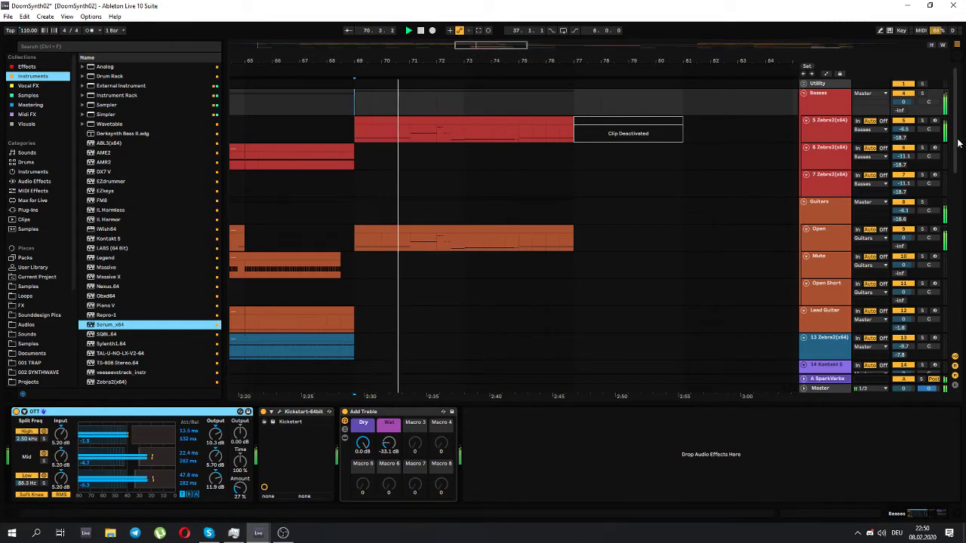
drag(958, 144, 956, 199)
scroll(727, 231, up, 6)
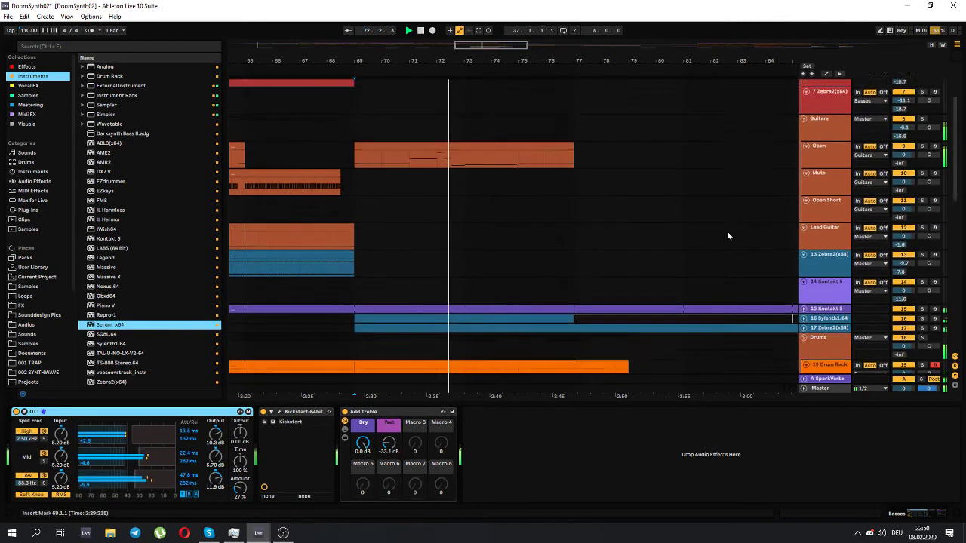
scroll(750, 278, down, 8)
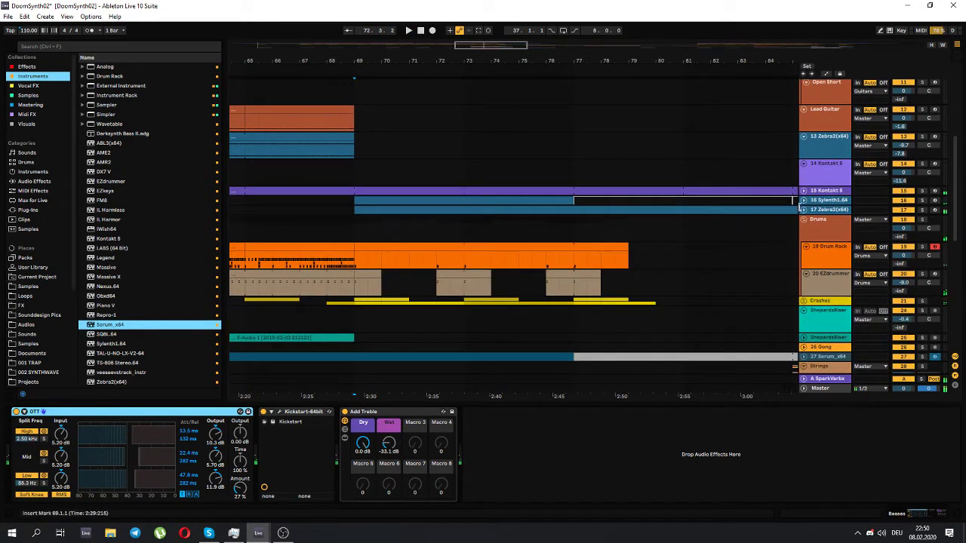
- Unfold and solo the 16 Sylenth1.64 track, with the playback start at bar 69 and its device chain shown
click(802, 209)
click(803, 208)
click(803, 200)
click(922, 200)
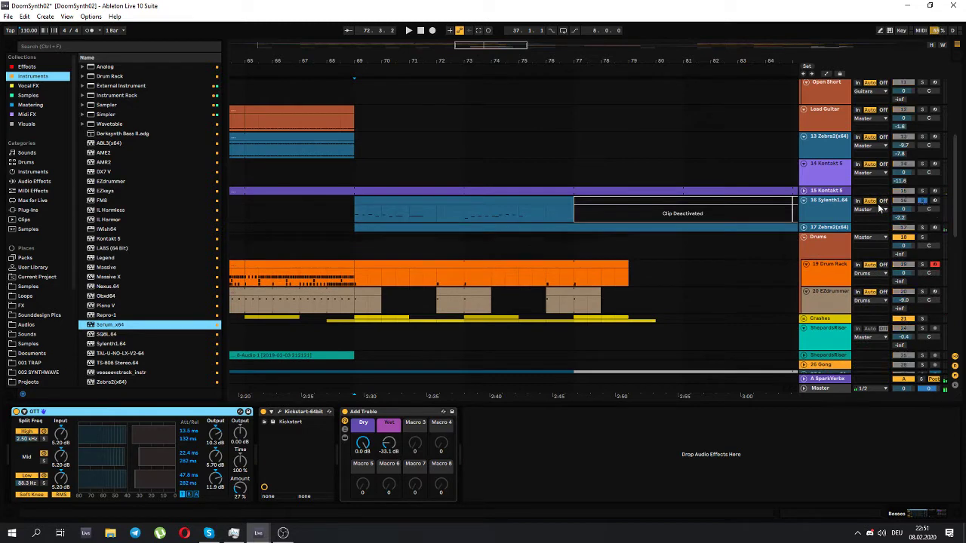
click(355, 211)
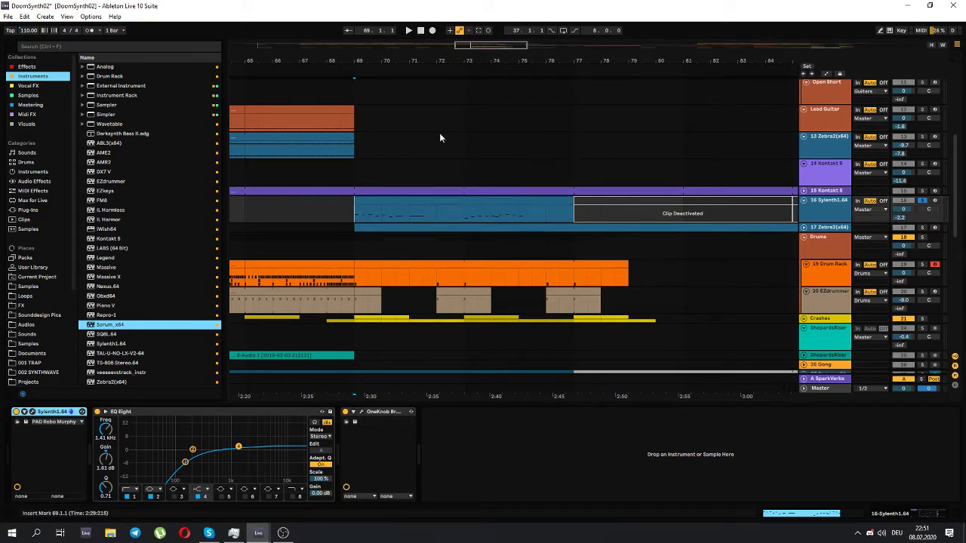
- Open the Sylenth1 clip at bar 69, examine its MIDI notes and audition the soloed melody
double_click(362, 215)
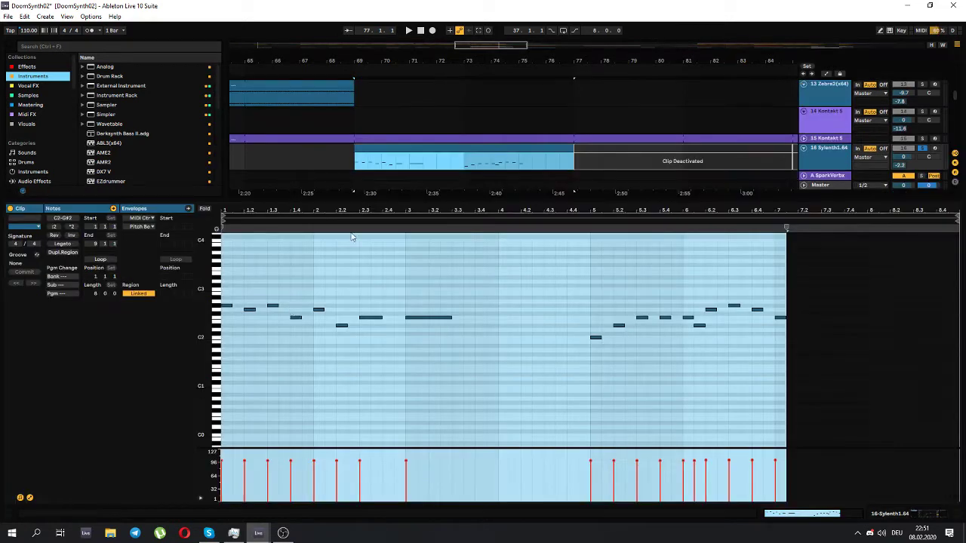
click(236, 330)
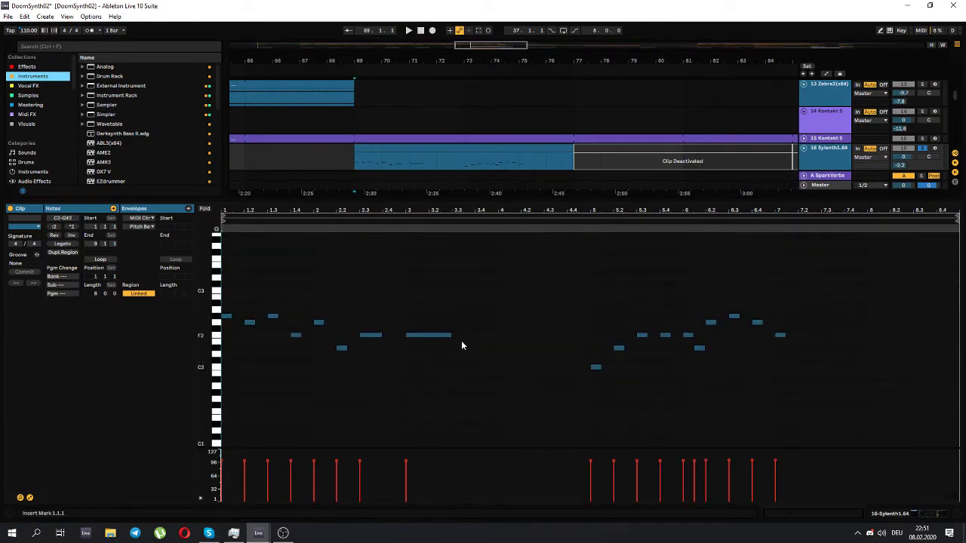
scroll(309, 359, down, 1)
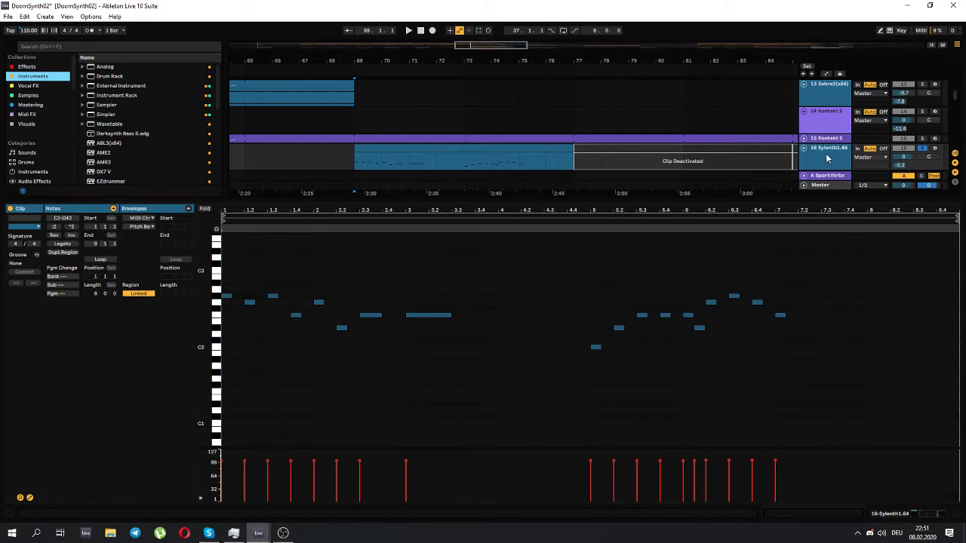
key(space)
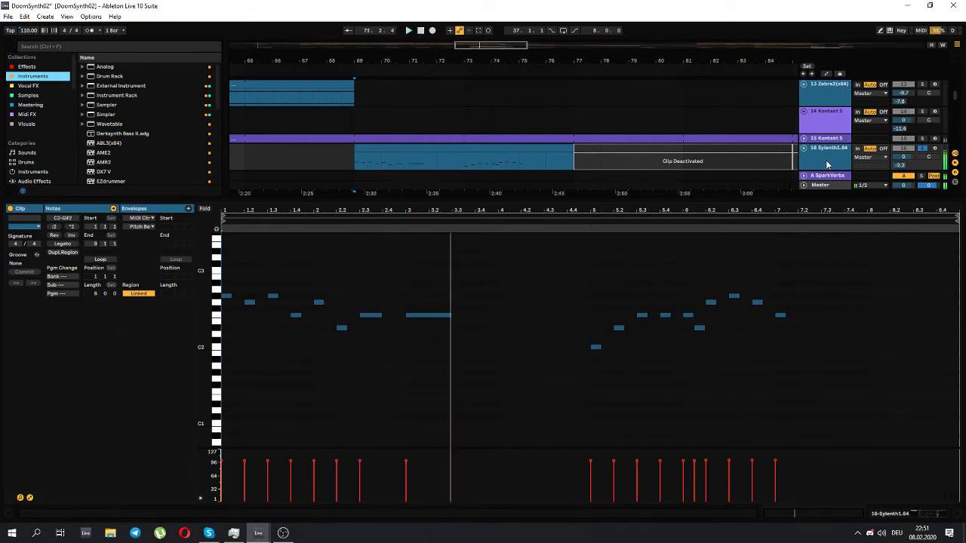
click(828, 165)
- Examine the synth, drum, Serum, growl and FX tracks around bar 69, including the clip on 17 Zebra2(x64)
scroll(802, 291, up, 3)
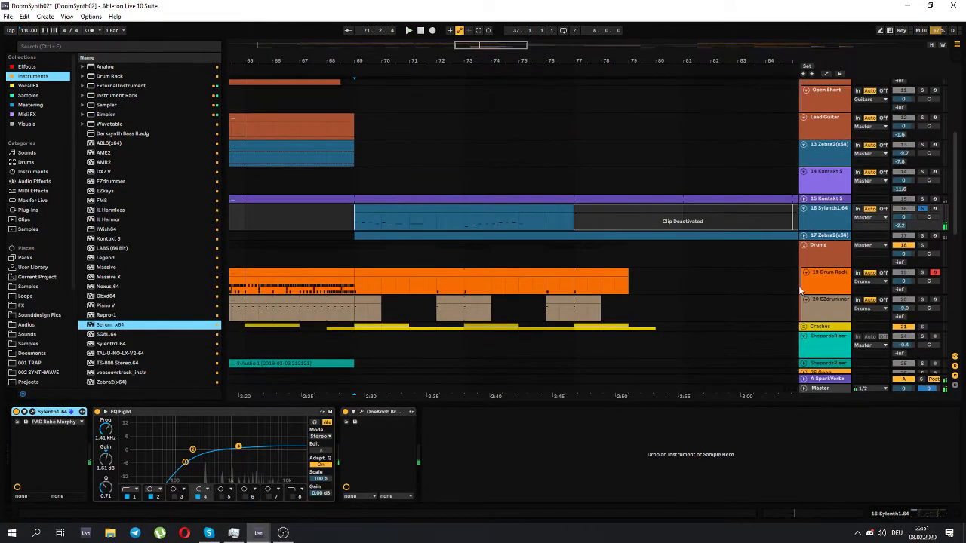
scroll(676, 290, down, 2)
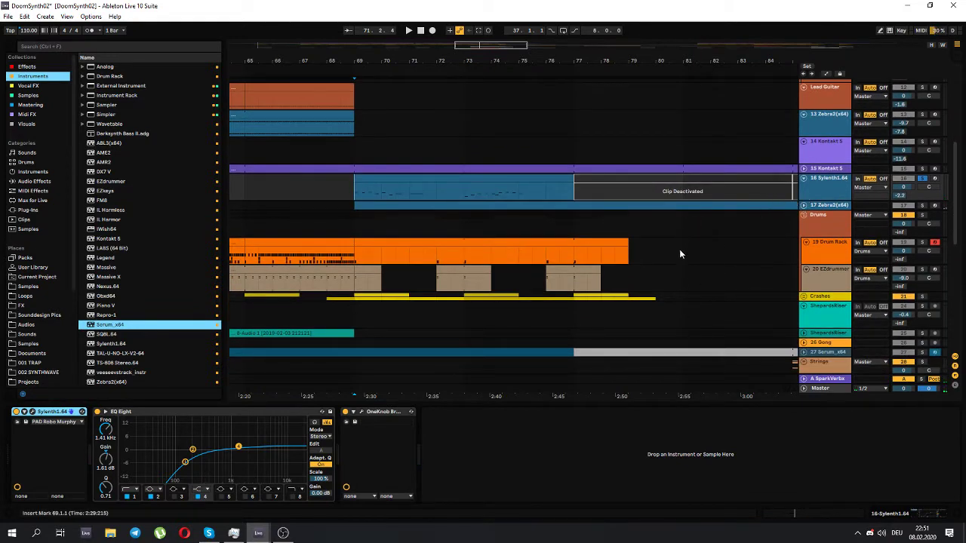
scroll(681, 259, down, 1)
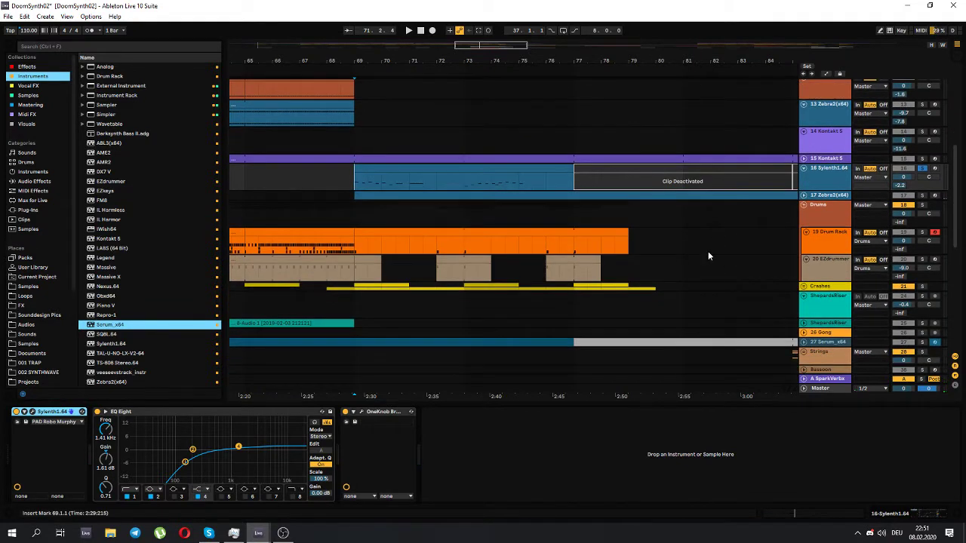
scroll(700, 246, down, 3)
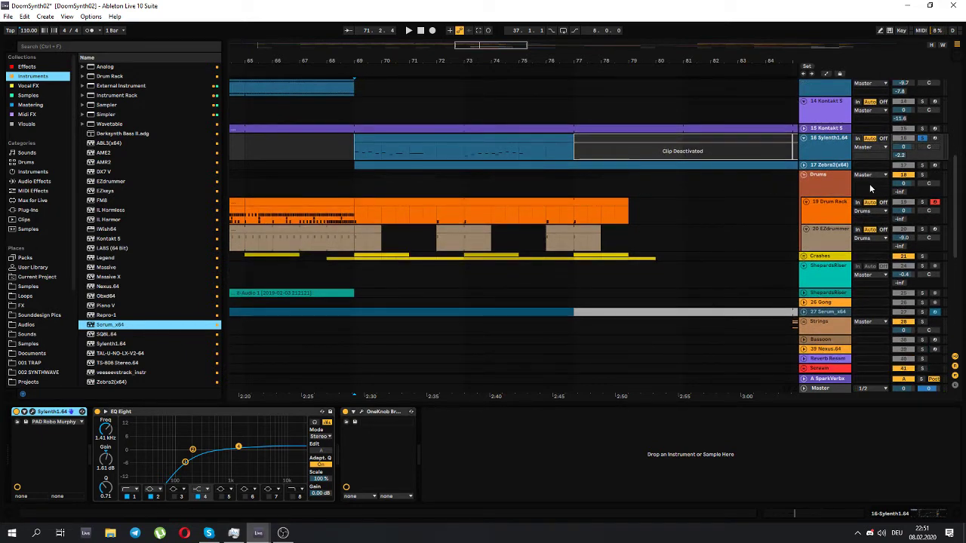
click(804, 165)
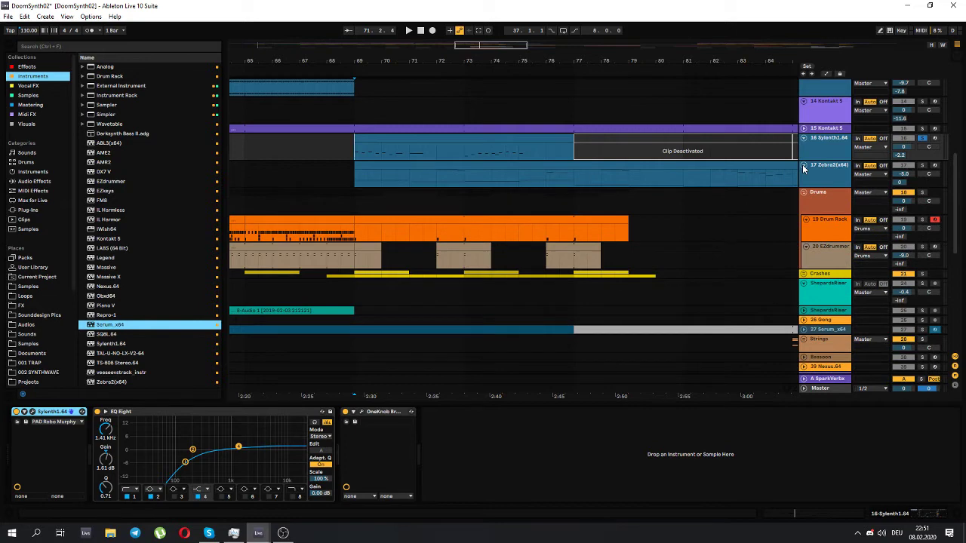
scroll(699, 235, down, 6)
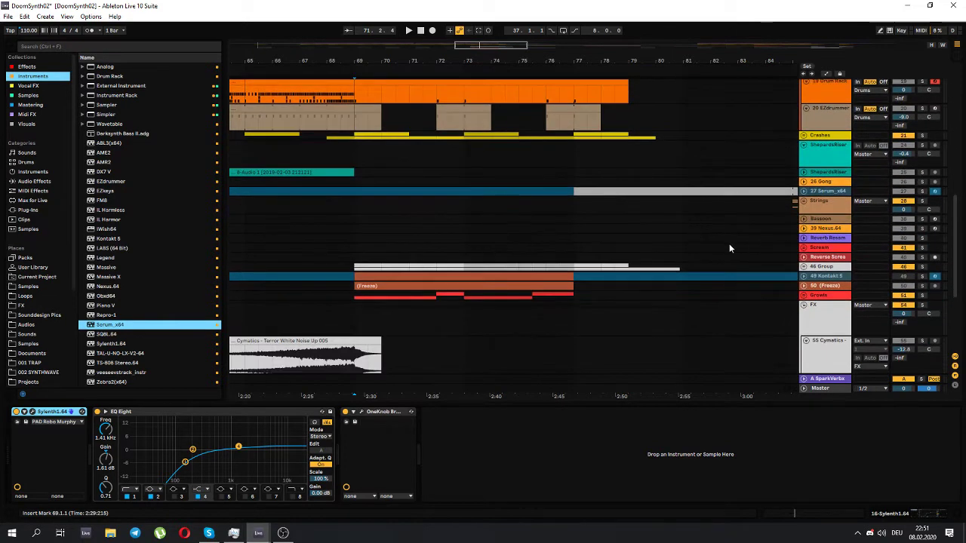
scroll(728, 244, up, 6)
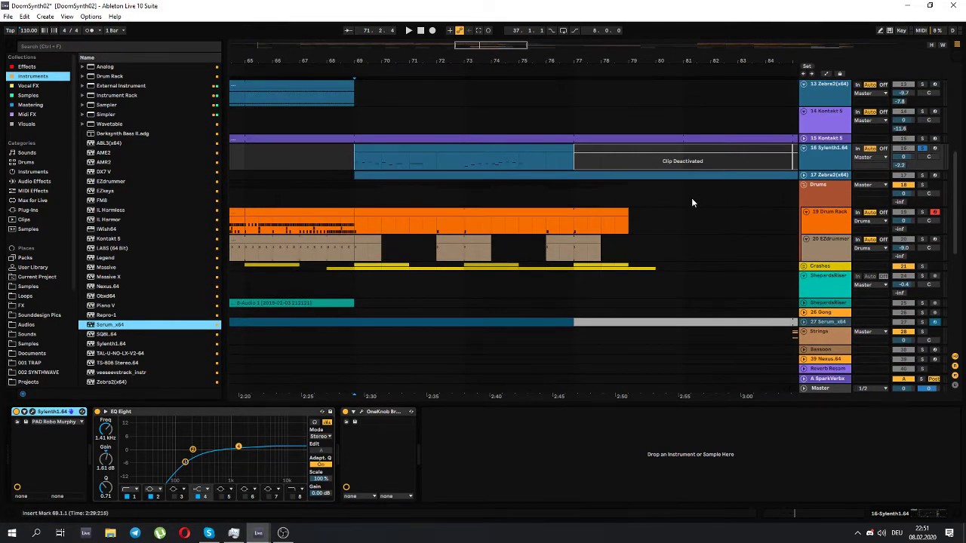
- Unfold and solo the 50 (Freeze) track, audition it from bar 69 and show its device chain
scroll(691, 203, down, 8)
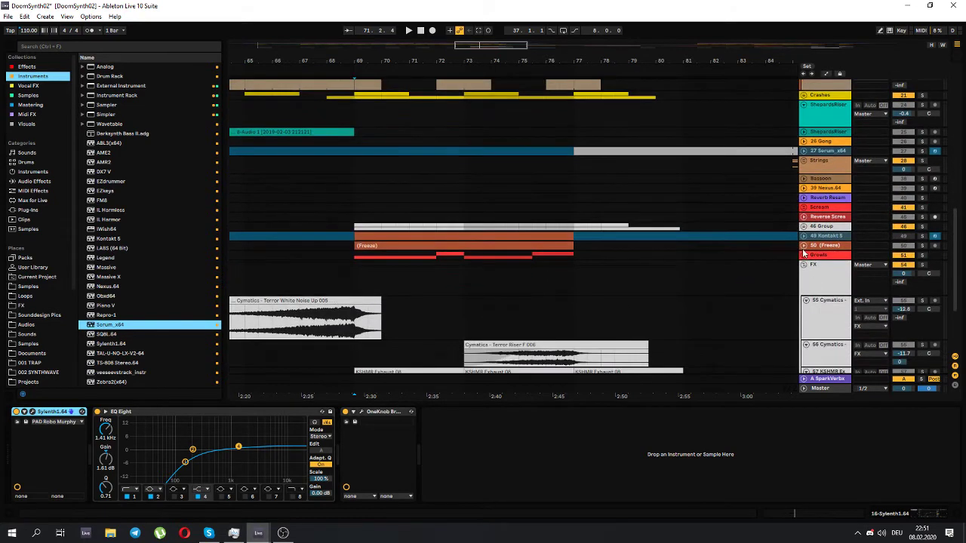
click(803, 247)
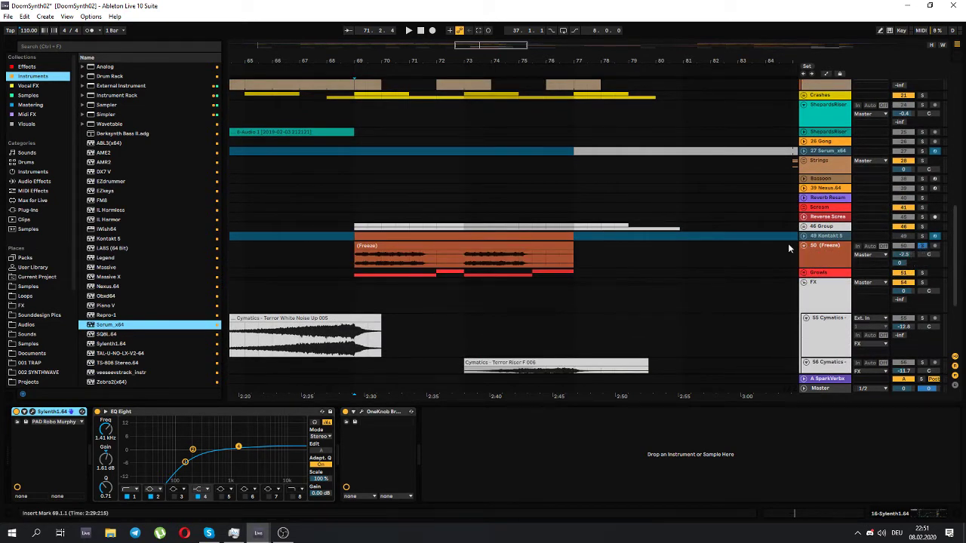
click(353, 257)
key(space)
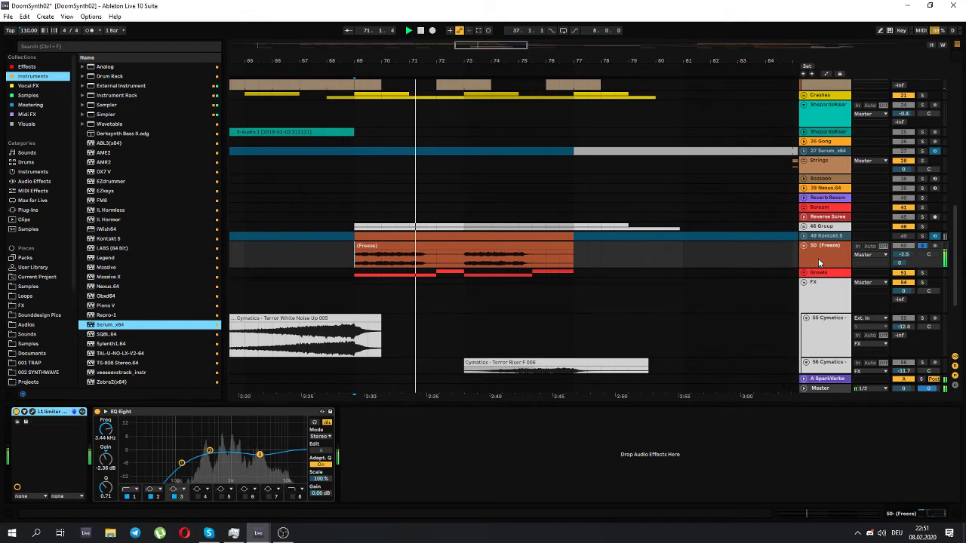
key(space)
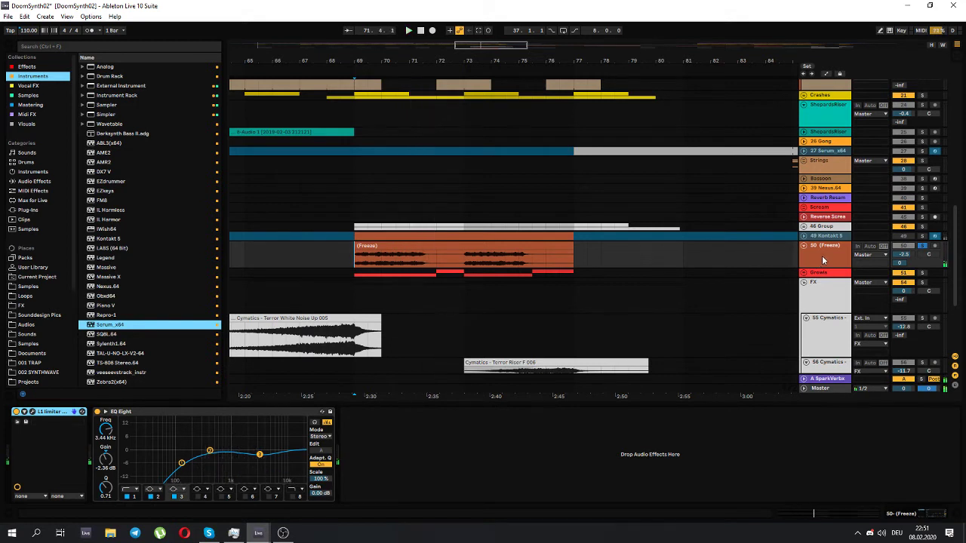
click(821, 255)
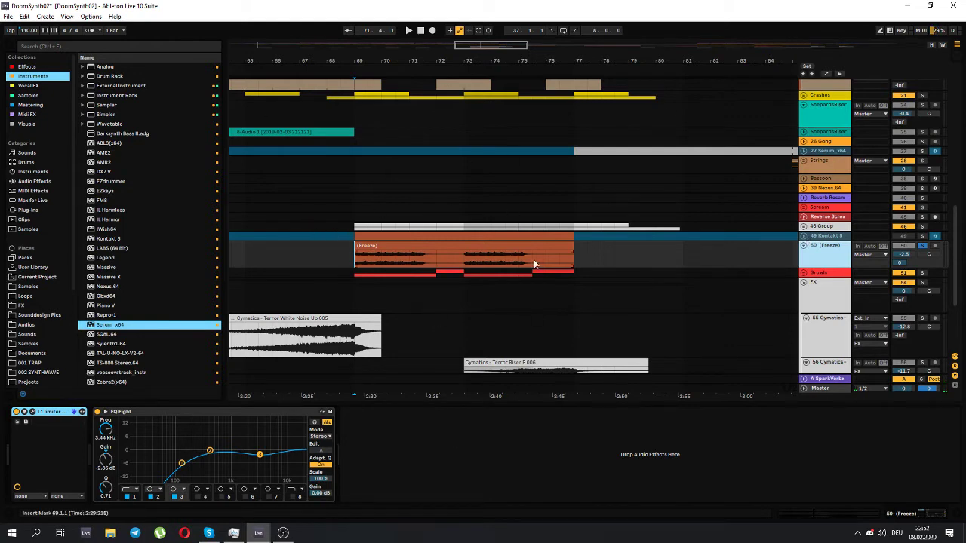
- Unfold the 49 Kontakt 5 track and compare its instrument and notes with the frozen track below it at bar 69
click(804, 236)
scroll(805, 234, down, 1)
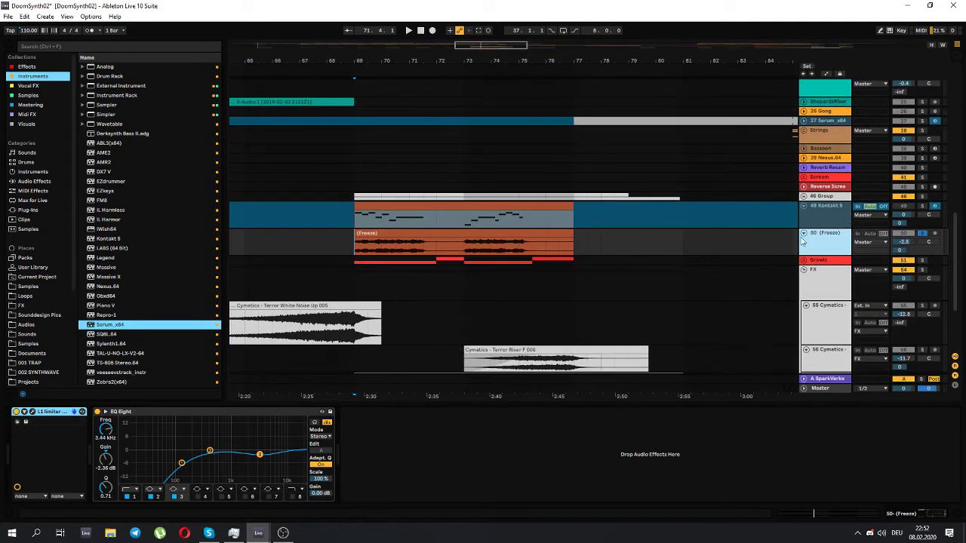
click(357, 208)
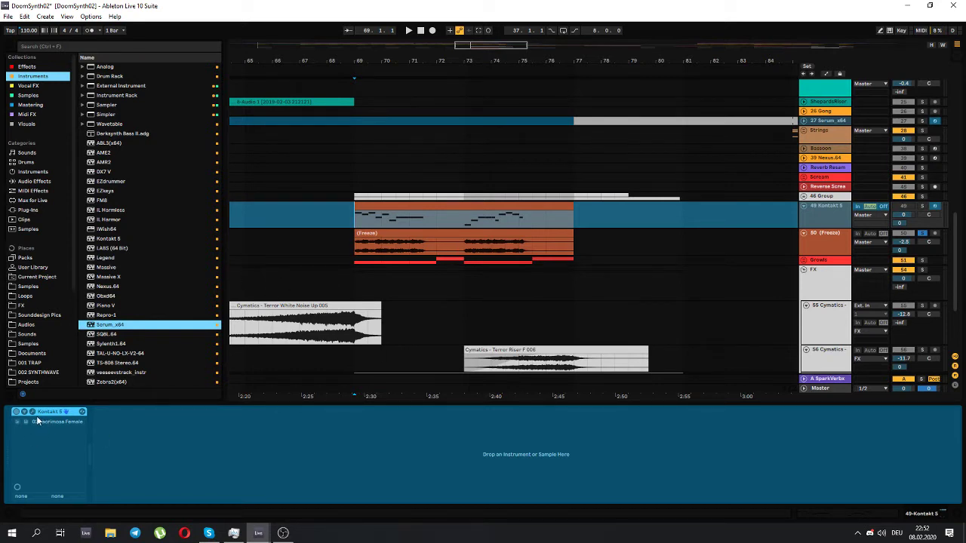
scroll(616, 222, down, 4)
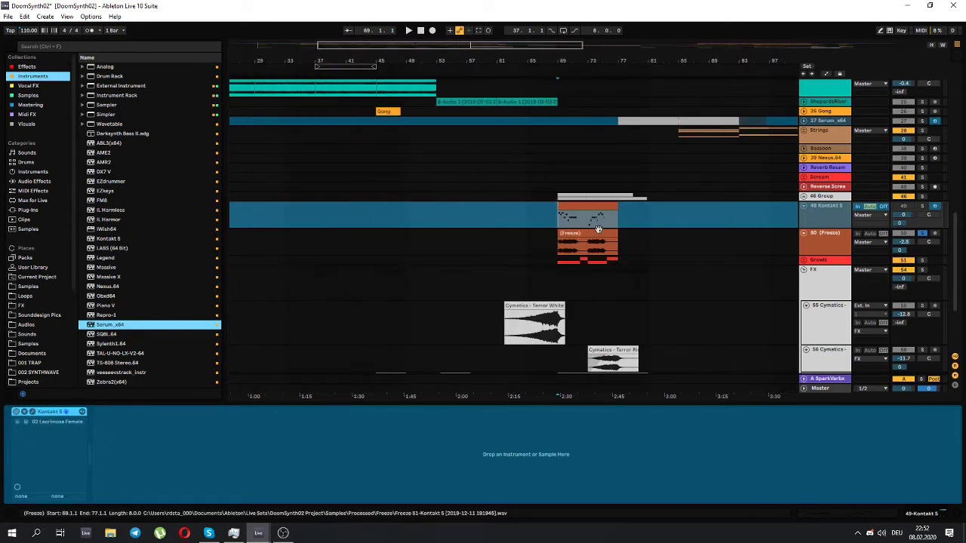
drag(533, 48, 512, 122)
drag(534, 79, 543, 80)
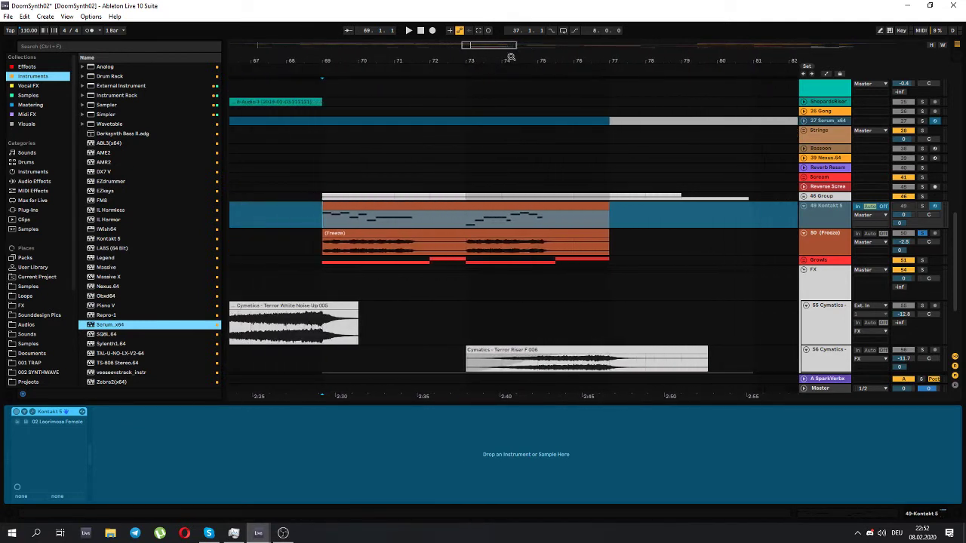
click(323, 250)
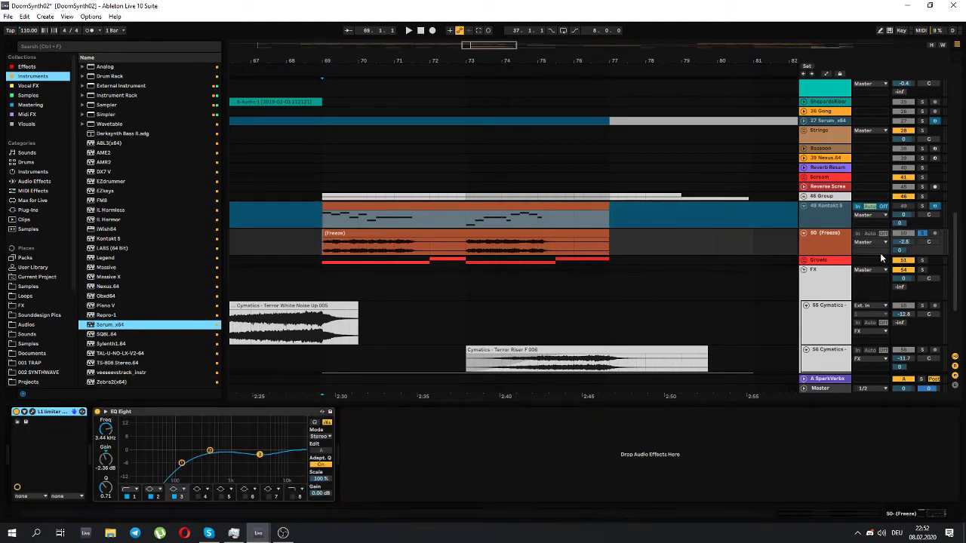
- Unfold and solo the Growls group, show its device chain and play the growls from bar 69
scroll(784, 255, down, 2)
click(804, 230)
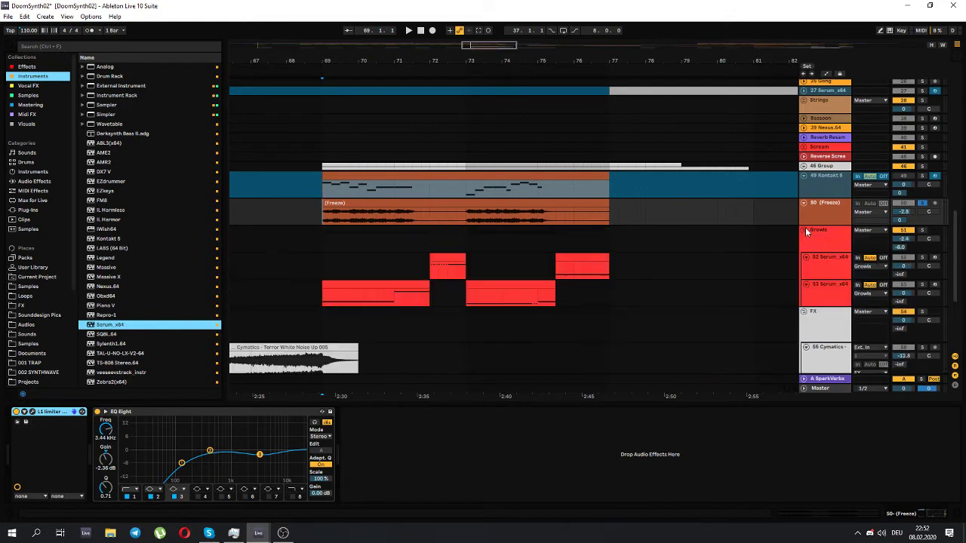
click(921, 230)
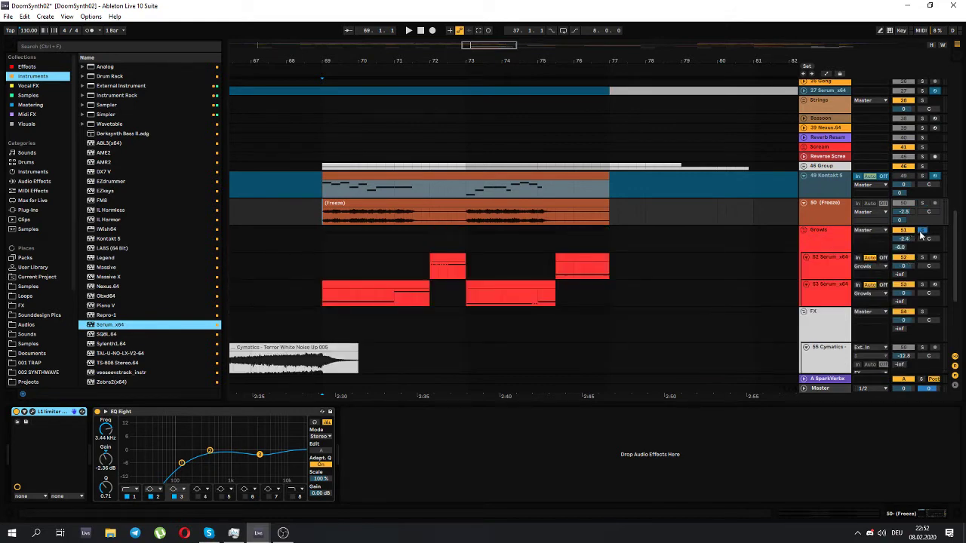
click(848, 250)
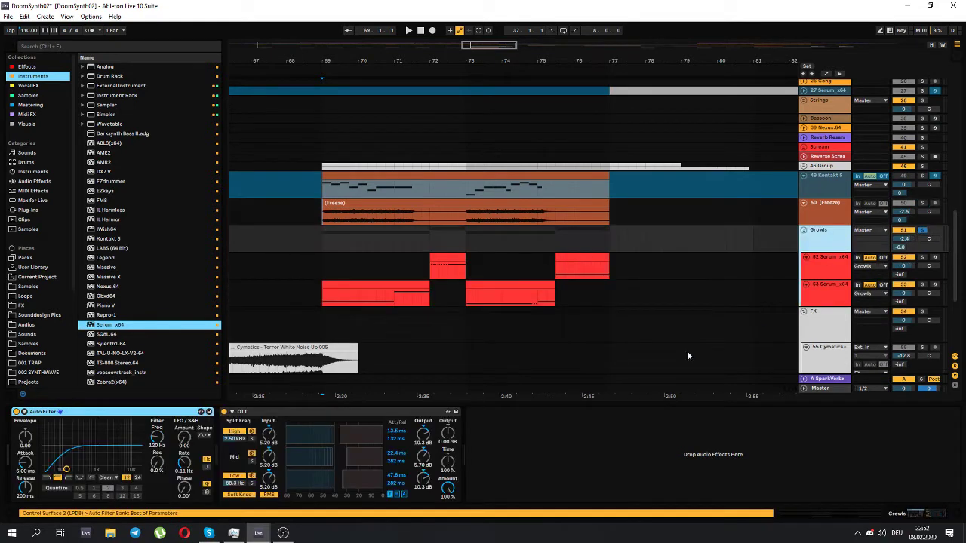
click(326, 272)
key(space)
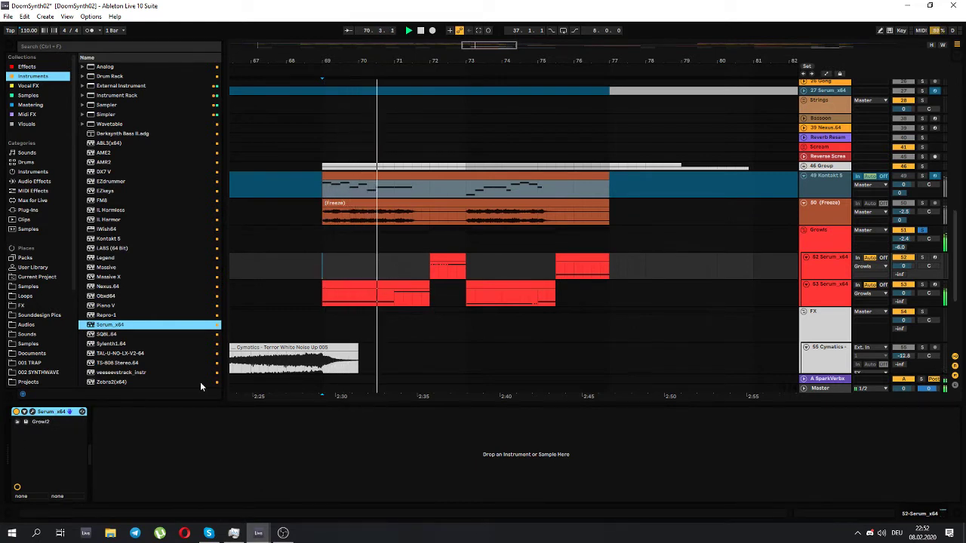
- Audition the growls from bar 72 and review the device chains of the Growls group and its two Serum tracks
click(426, 264)
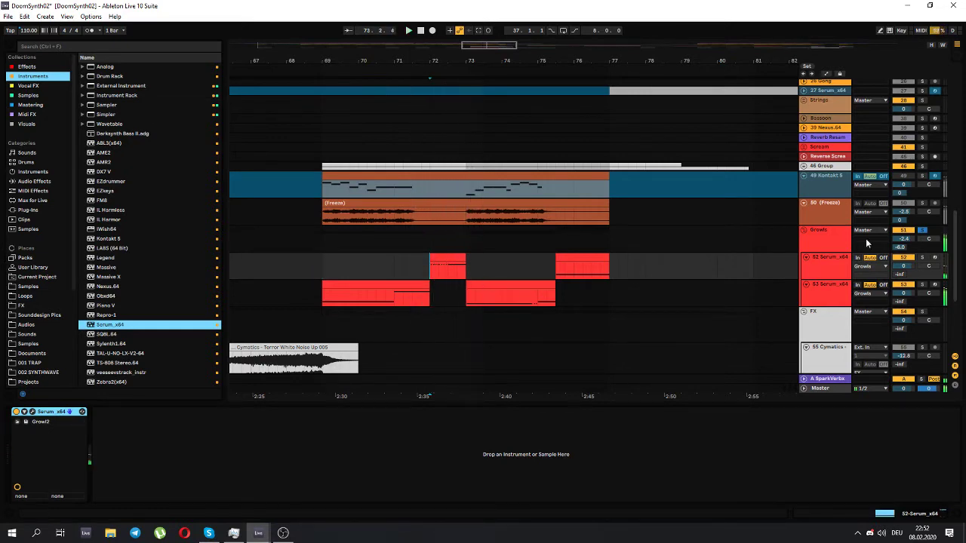
click(845, 296)
click(833, 264)
click(828, 248)
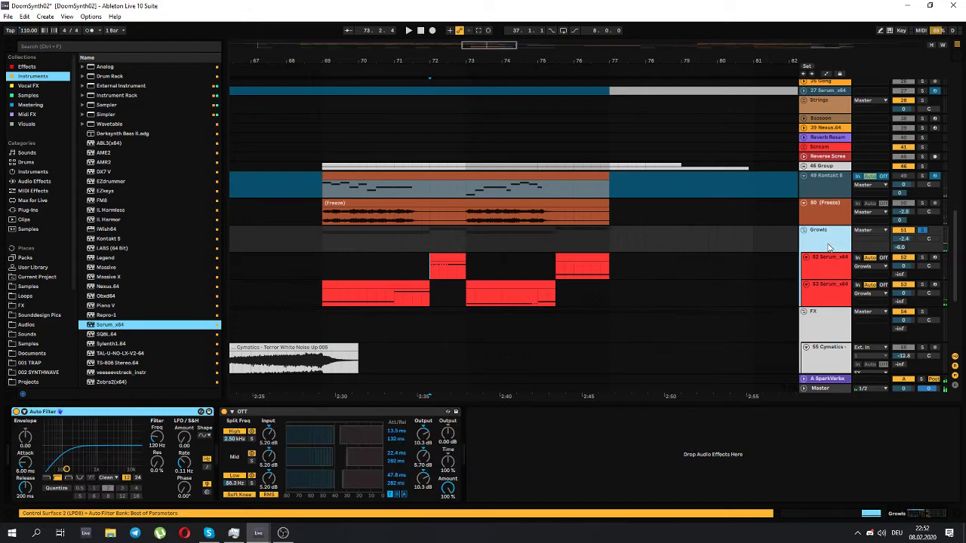
click(827, 289)
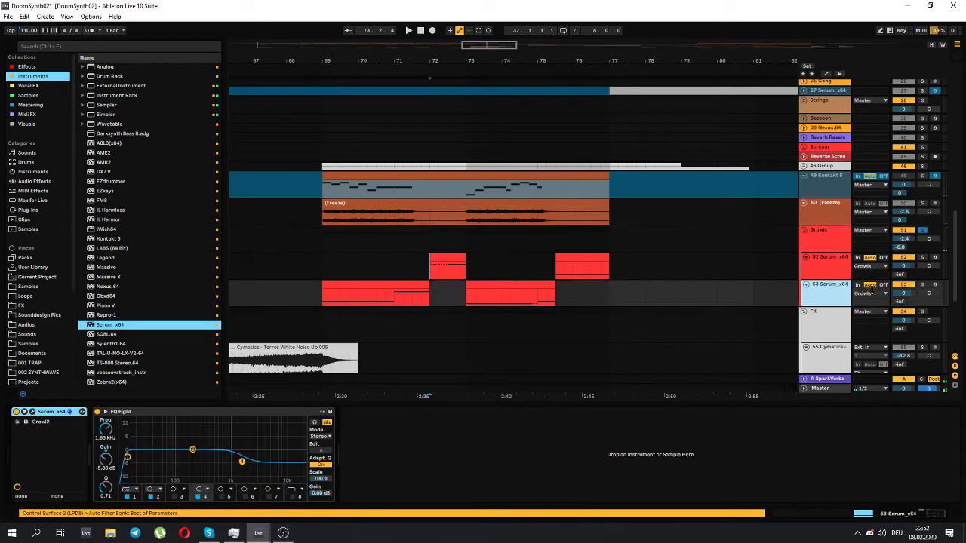
- Audition the growls from just before bar 71, return the playback start to bar 69 and show the 53 Serum_x64 device chain
click(386, 266)
click(774, 294)
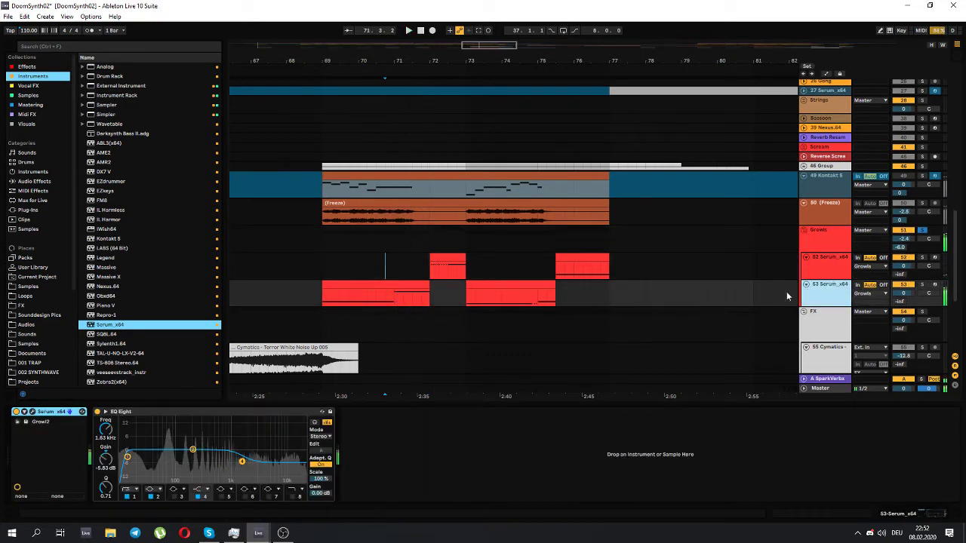
click(323, 273)
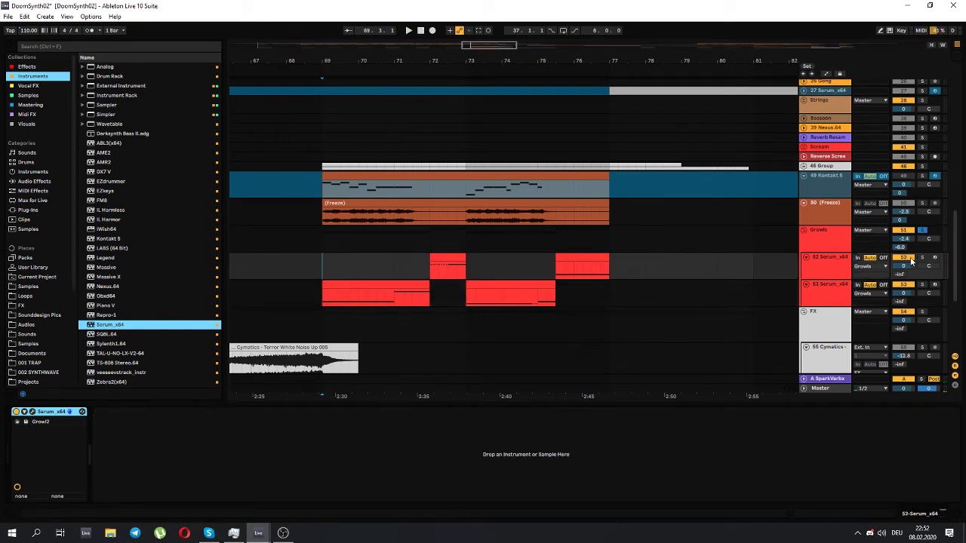
click(820, 294)
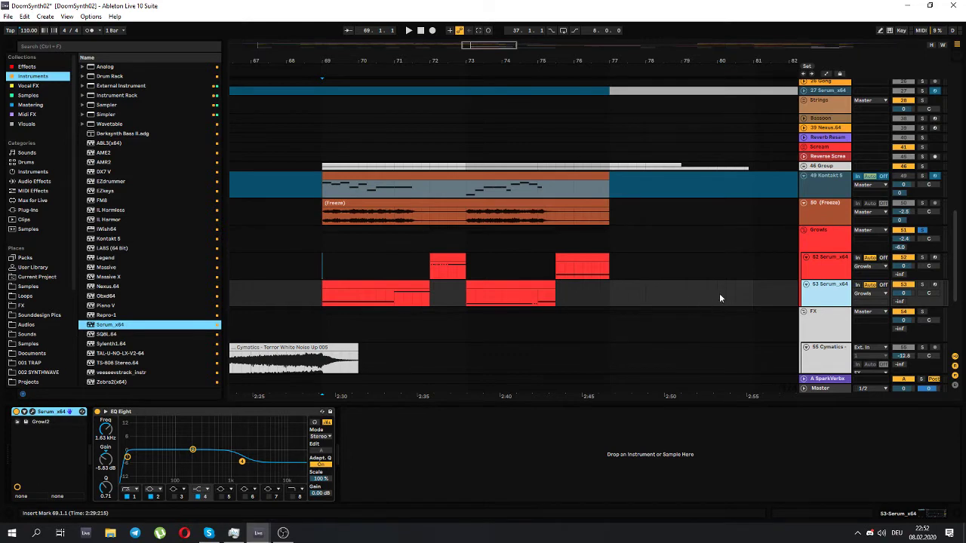
- Enlarge the 5 Zebra2(x64) track to examine its bass clip at bar 69, and restore the track's height
drag(954, 285, 954, 83)
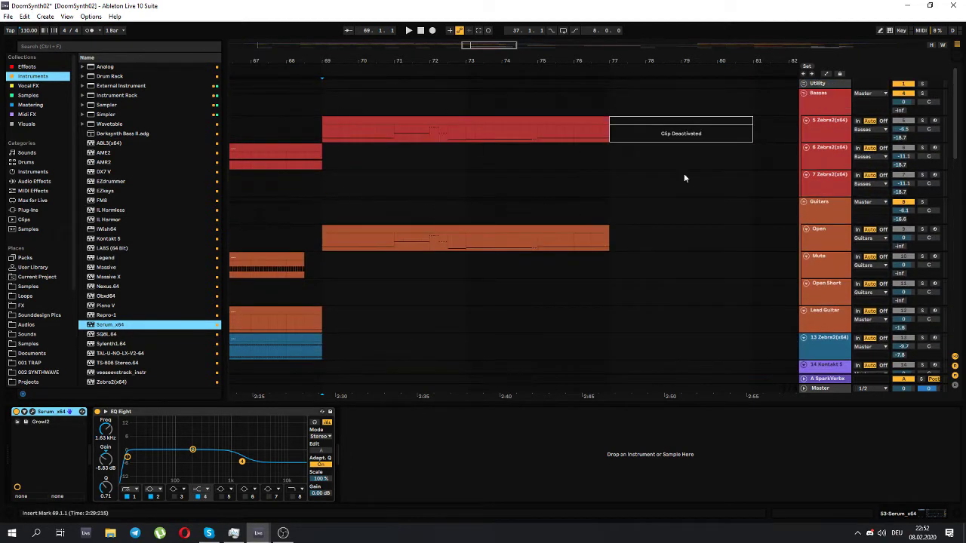
drag(947, 124, 948, 150)
drag(954, 160, 952, 73)
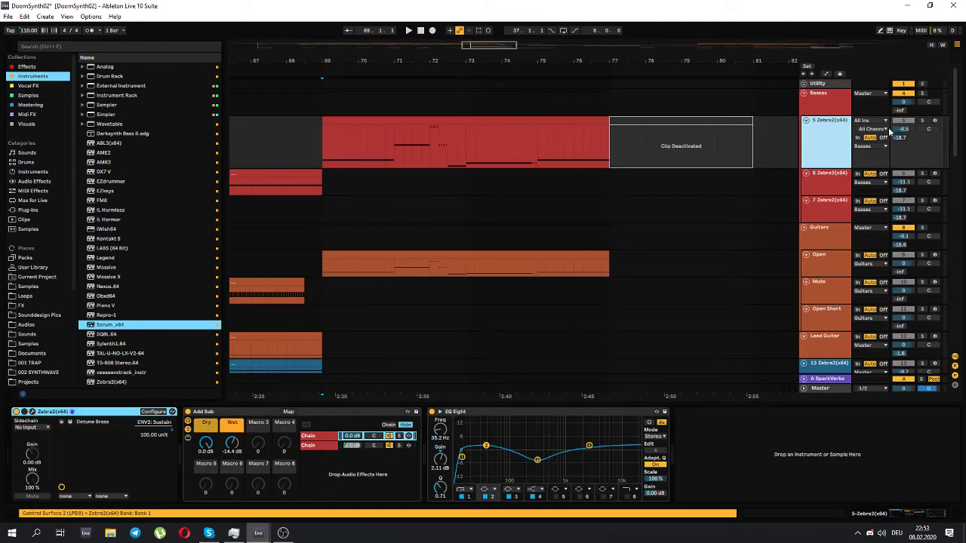
drag(837, 164, 843, 138)
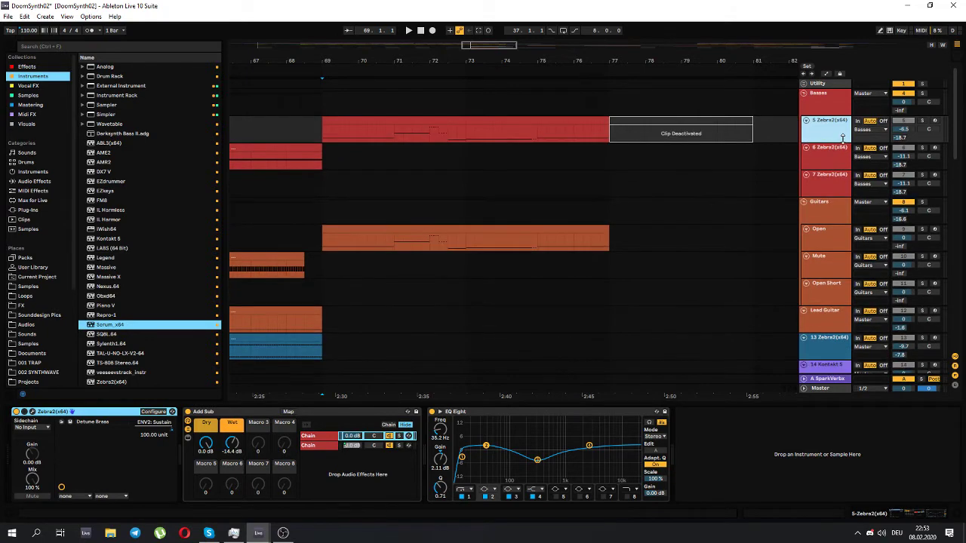
- Examine the synth, drum, growl and FX clips around bar 72, showing the Drums group's device chain
scroll(304, 206, down, 5)
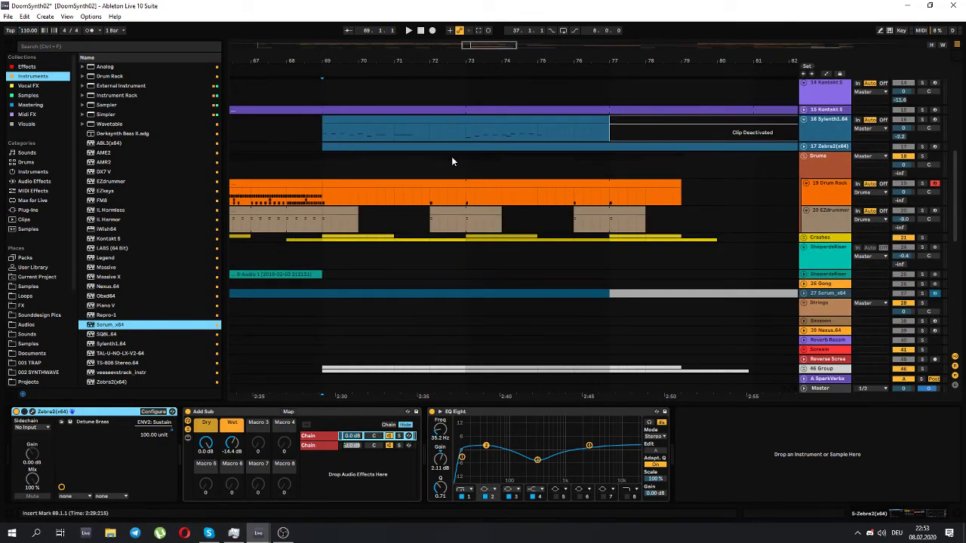
click(429, 167)
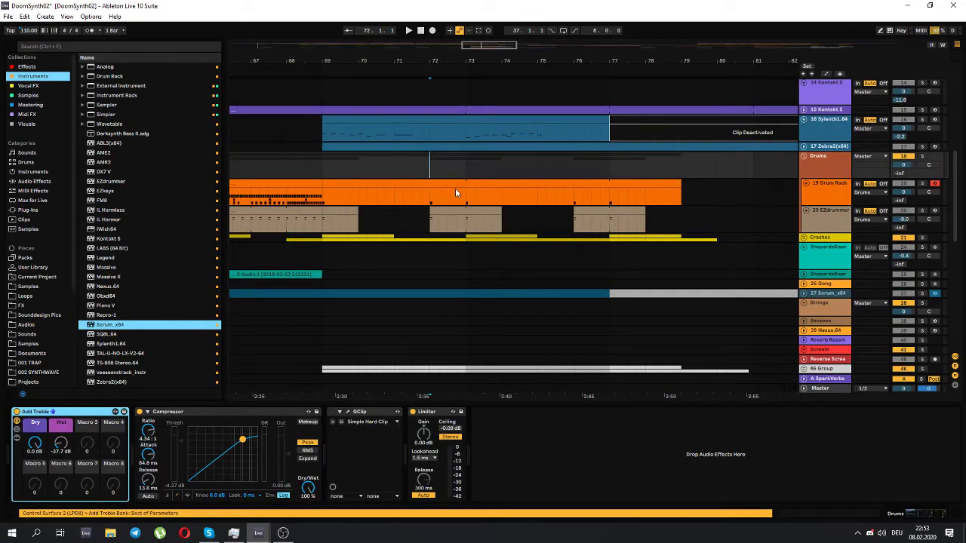
drag(954, 184, 955, 275)
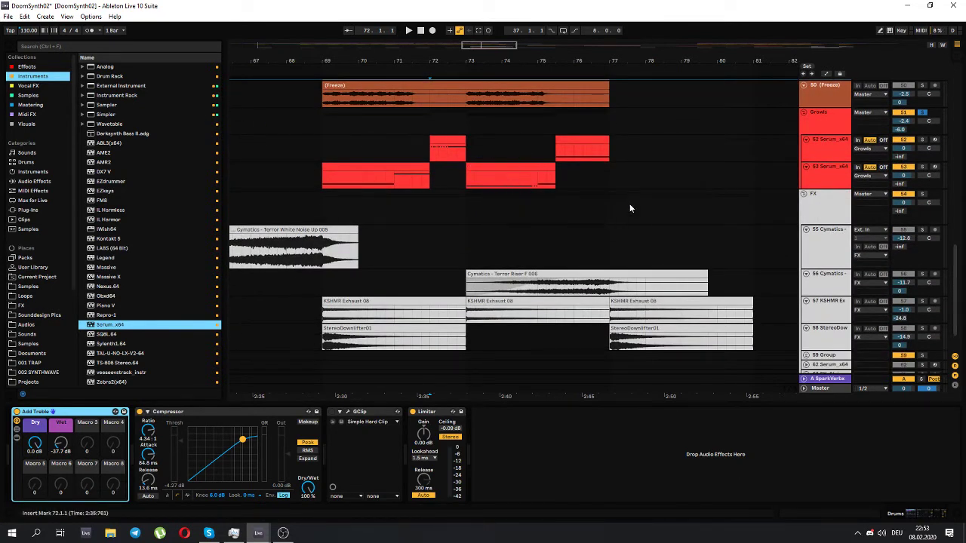
scroll(760, 241, up, 2)
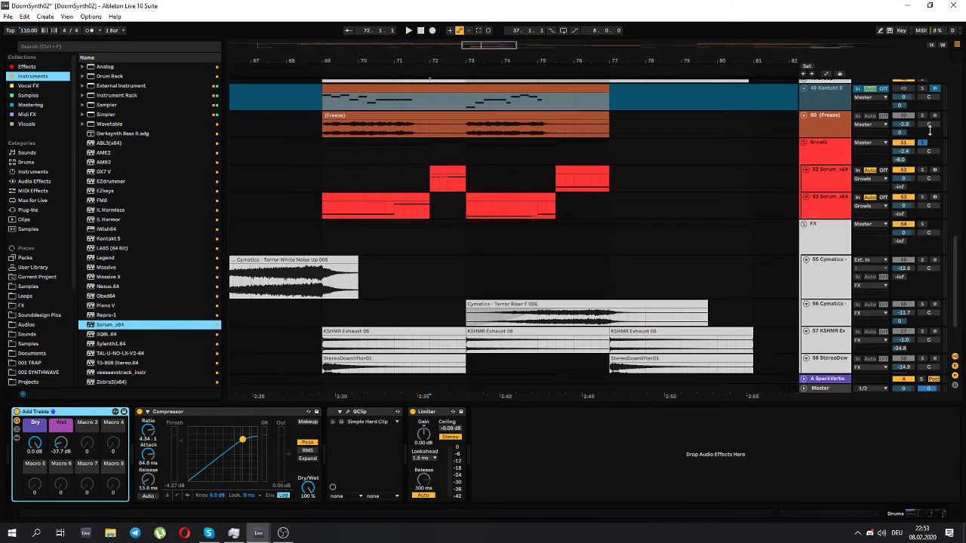
- Review both Growls Serum tracks and play the soloed group from bar 69 with its Auto Filter and OTT shown
click(324, 184)
click(839, 204)
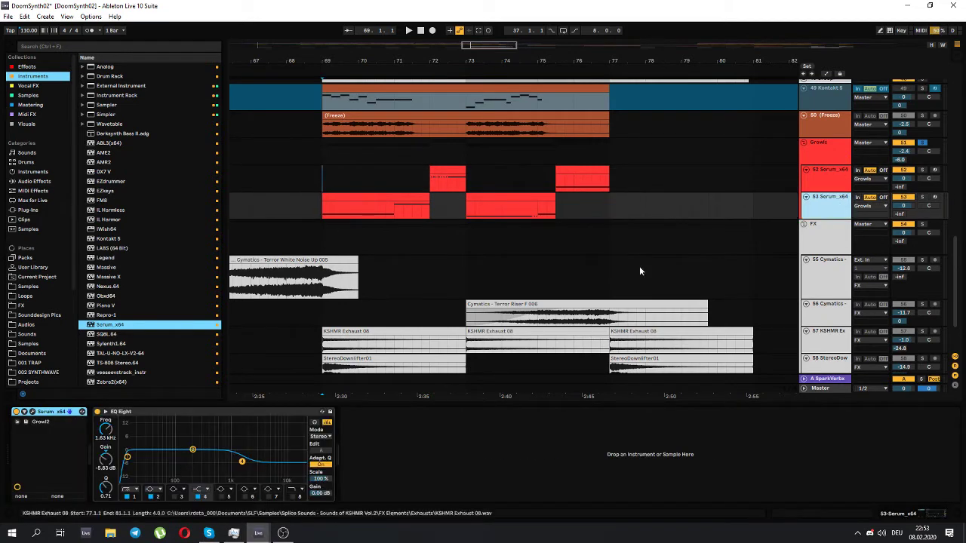
click(832, 182)
click(827, 159)
key(space)
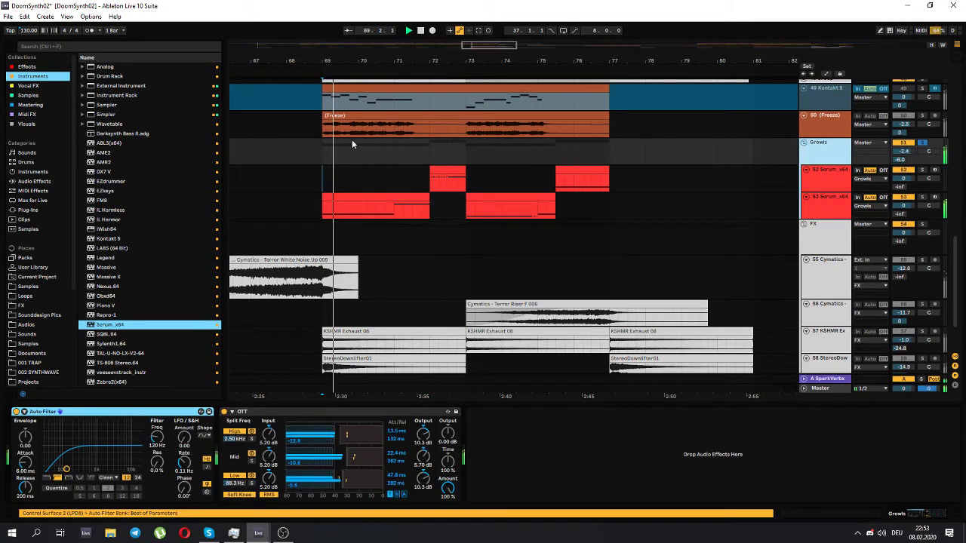
- Audition the growls from bar 72, examine the Growl2 patch in the 52 Serum_x64 plug-in window and close it
click(430, 154)
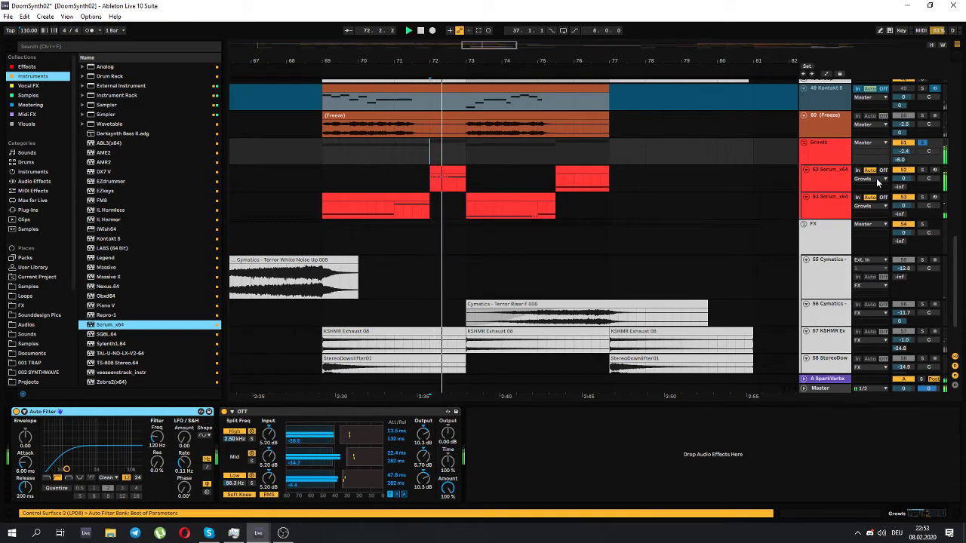
click(826, 180)
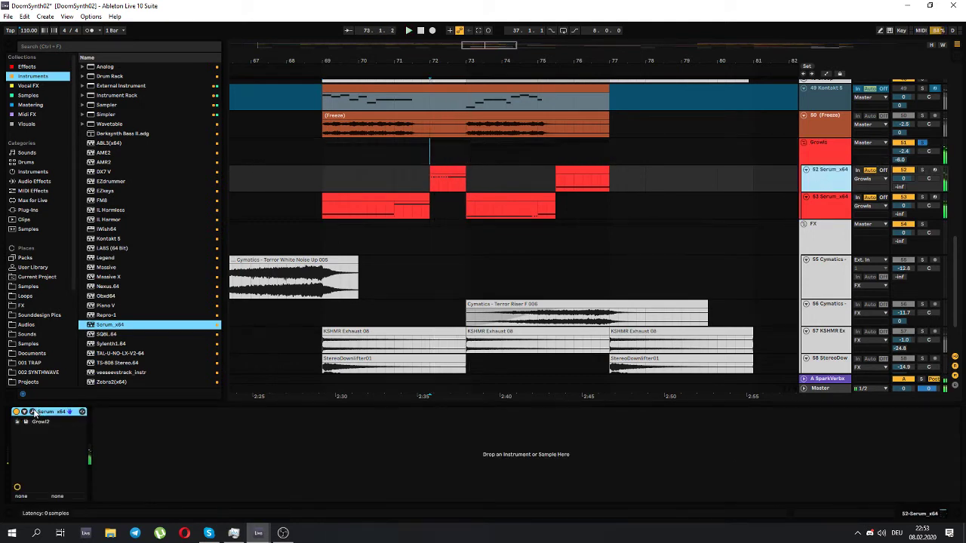
click(36, 412)
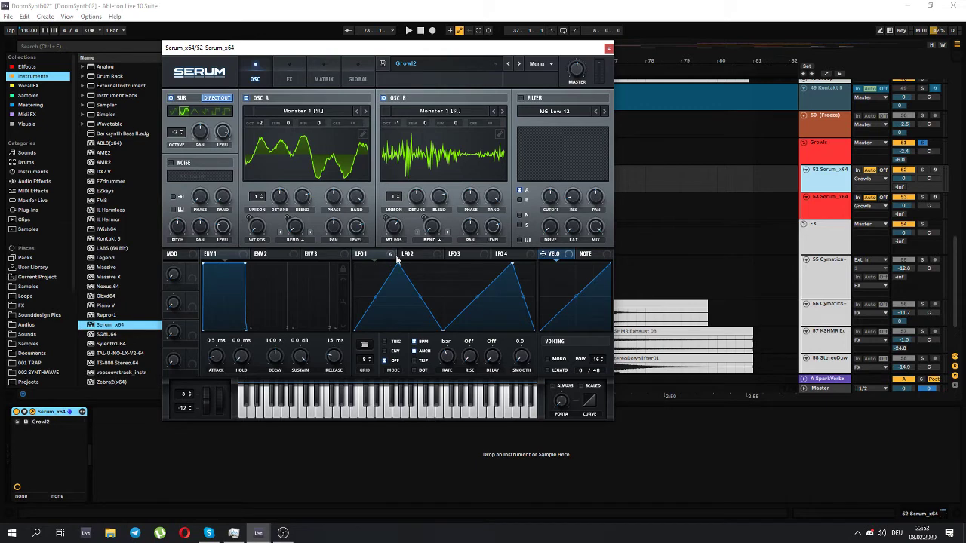
click(935, 171)
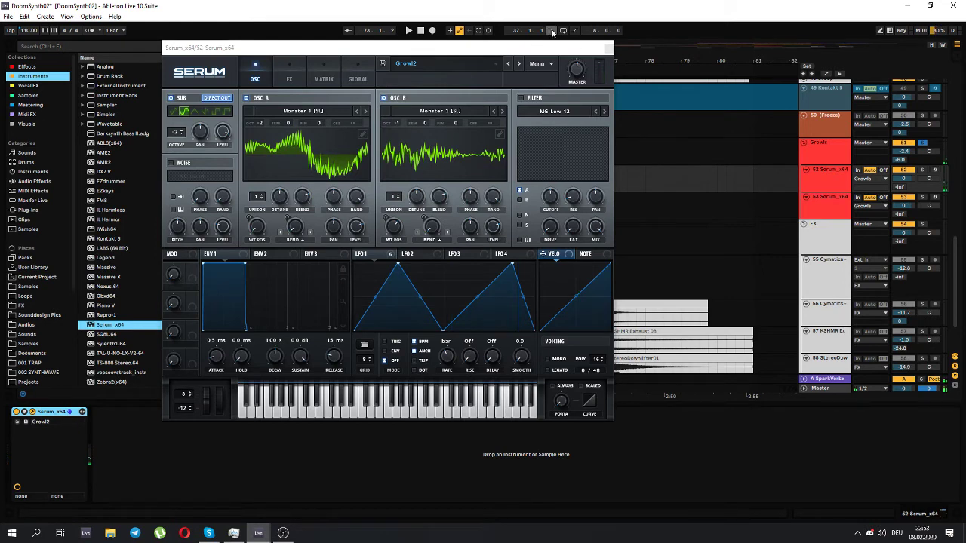
click(605, 48)
- Examine the vocal, growl, drum, FX and synth clips around bar 73, showing the 49 Kontakt 5 track's device
scroll(628, 250, up, 3)
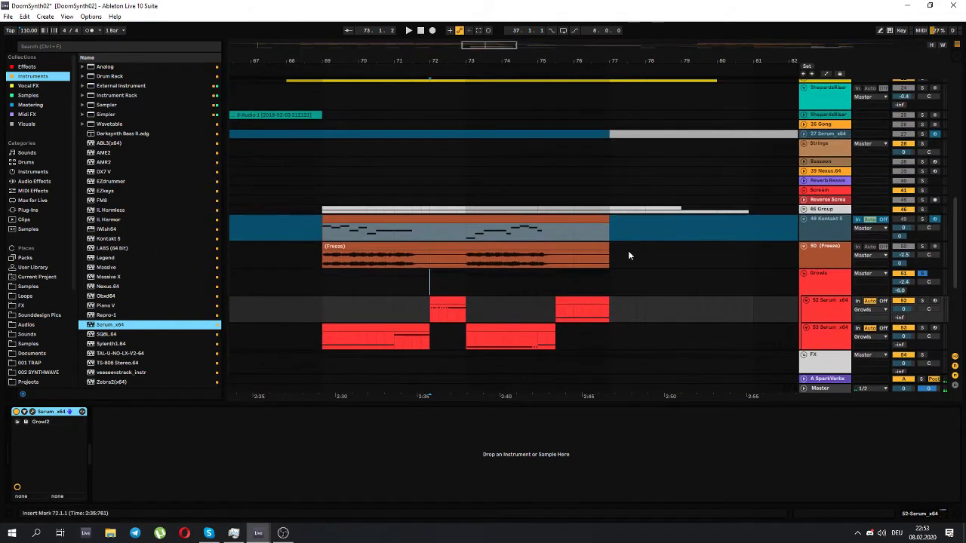
click(466, 232)
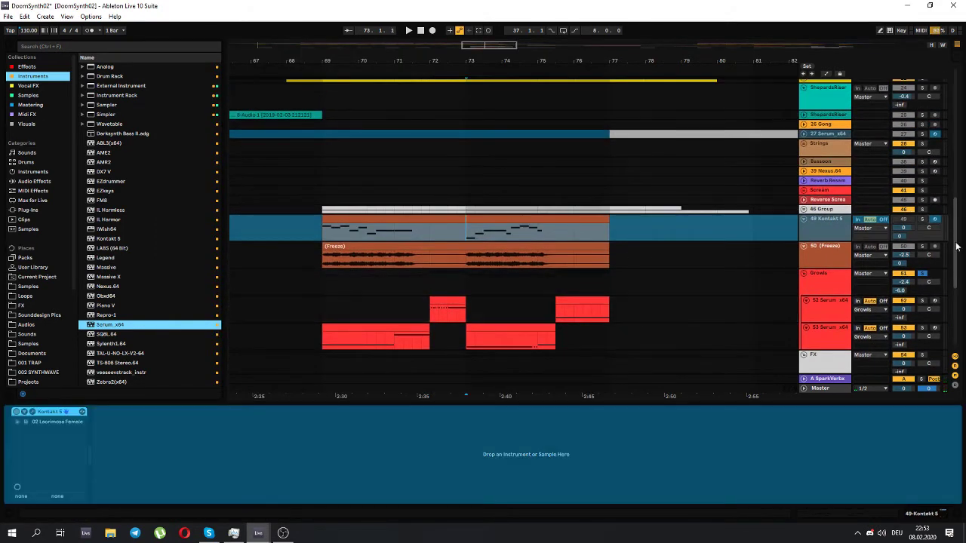
drag(957, 246, 944, 177)
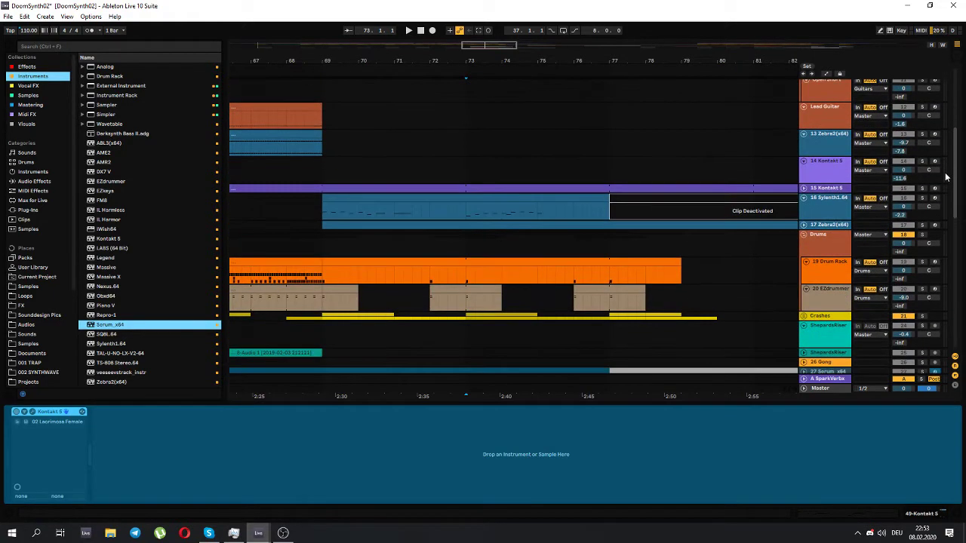
scroll(960, 212, down, 5)
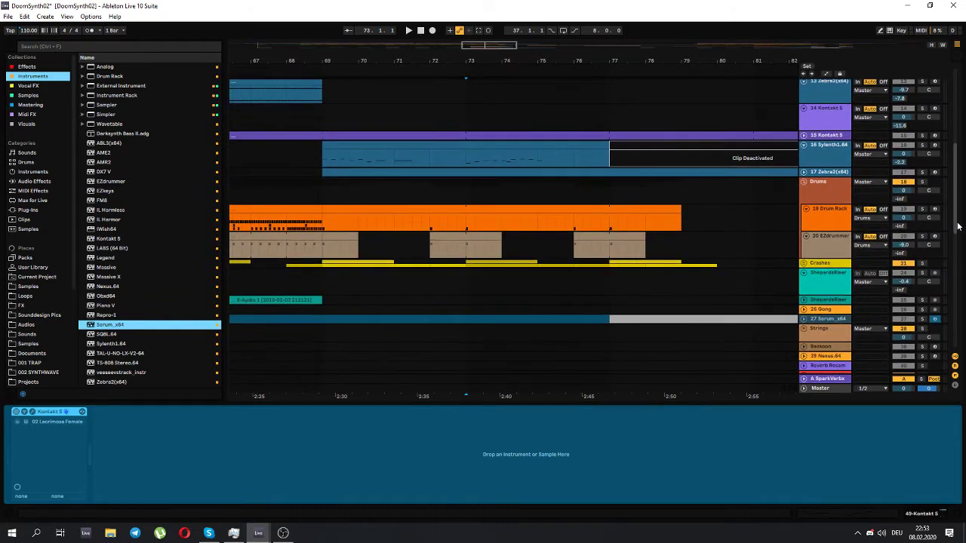
drag(959, 212, 957, 326)
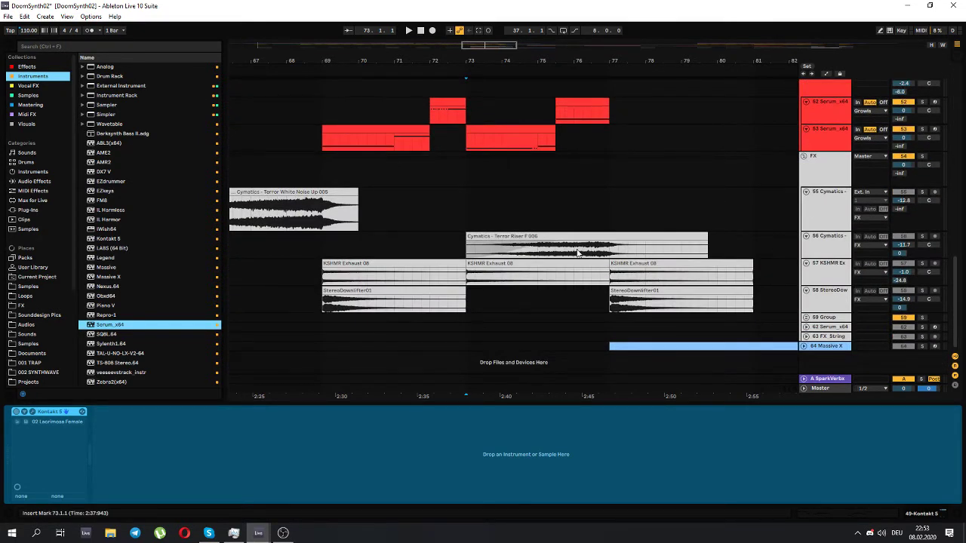
scroll(731, 326, up, 5)
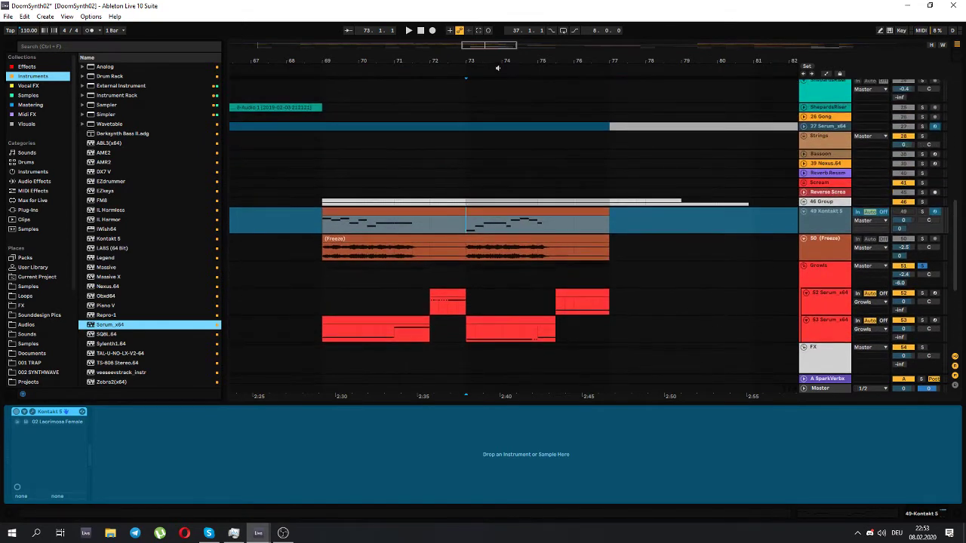
drag(496, 48, 502, 46)
scroll(455, 228, up, 4)
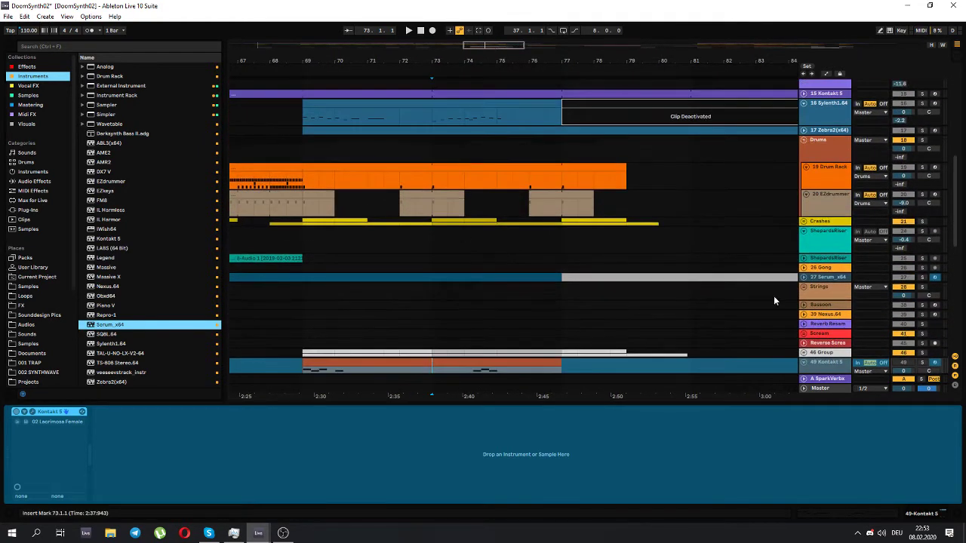
- Unfold the 17 Zebra2(x64) track and set the playback start at bar 69, showing its Zebra2 and Auto Filter devices
scroll(465, 240, up, 3)
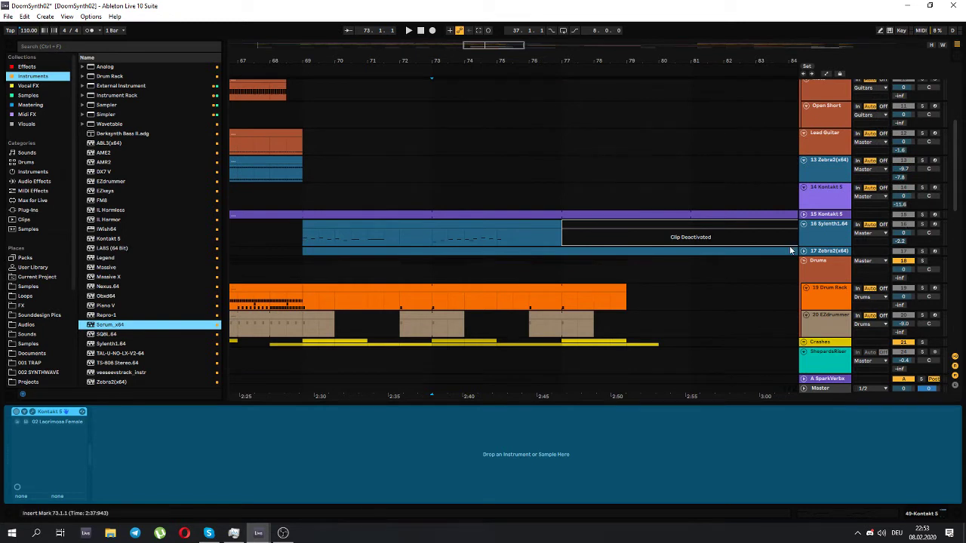
drag(790, 250, 666, 266)
click(301, 266)
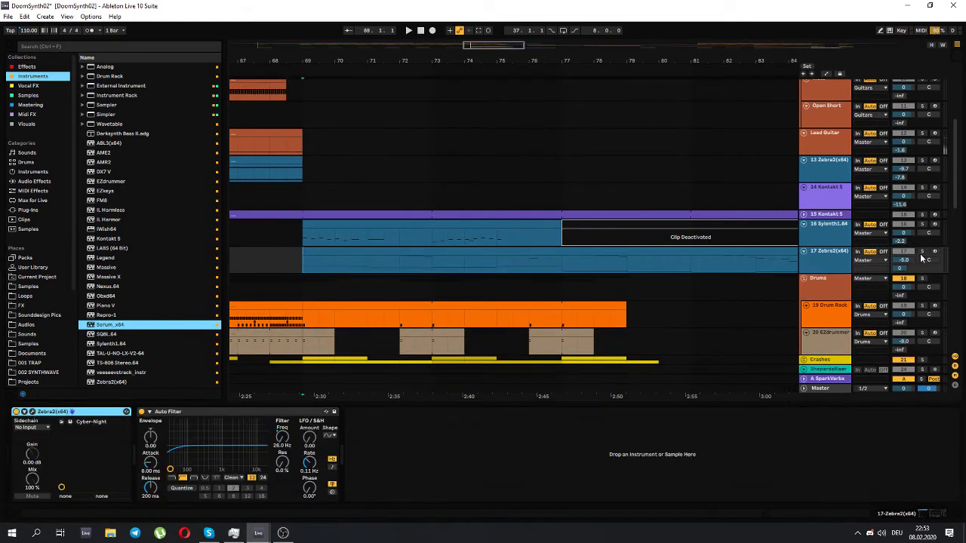
- Play the soloed 17 Zebra2(x64) track from bar 69, skipping ahead to about bar 71 and then bar 72
key(space)
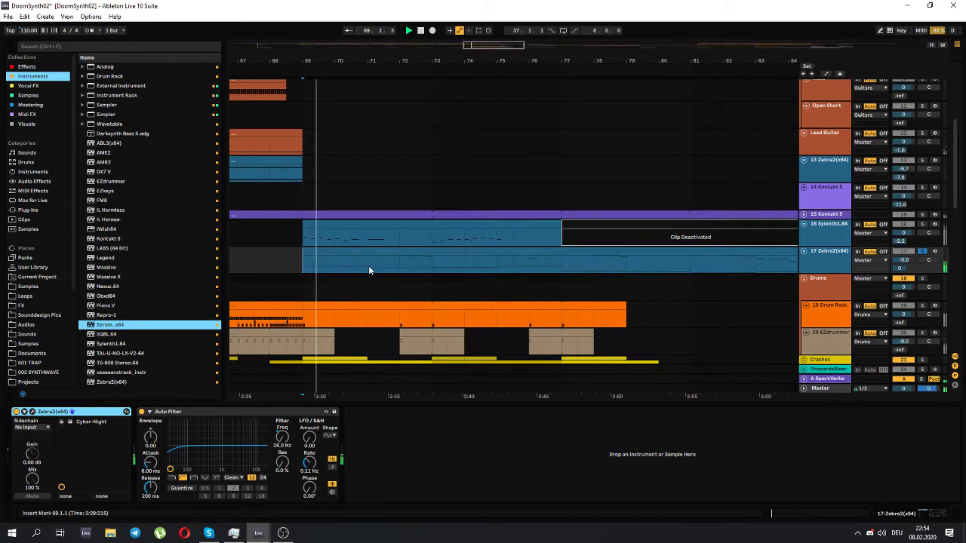
click(367, 265)
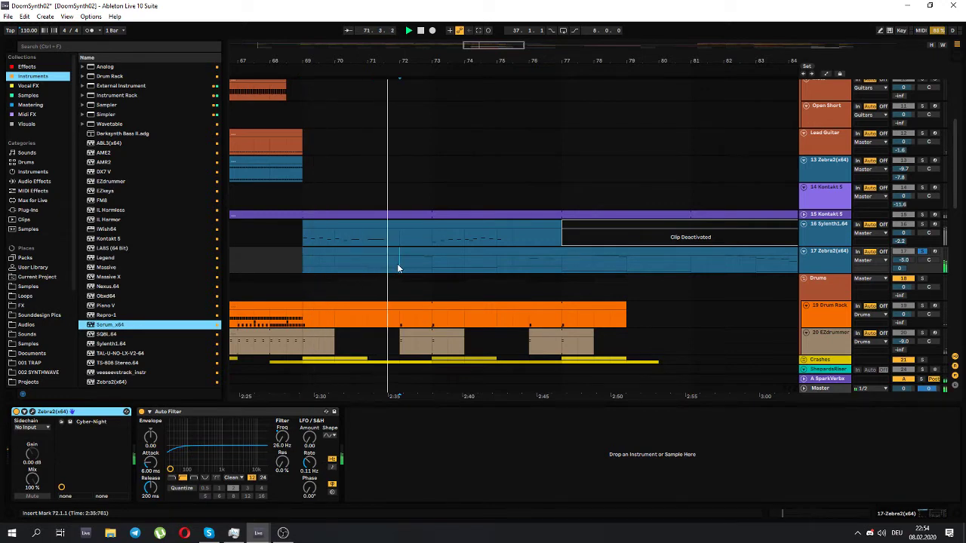
click(399, 263)
- Open the Zebra2 clip's MIDI notes and fit its whole pitch range, bass and melody notes, into the note editor
double_click(427, 251)
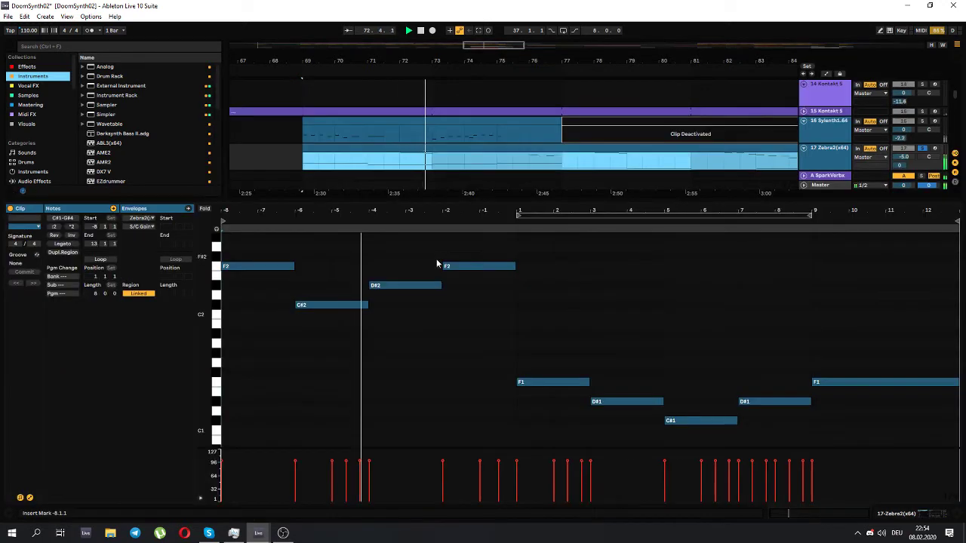
scroll(545, 370, up, 8)
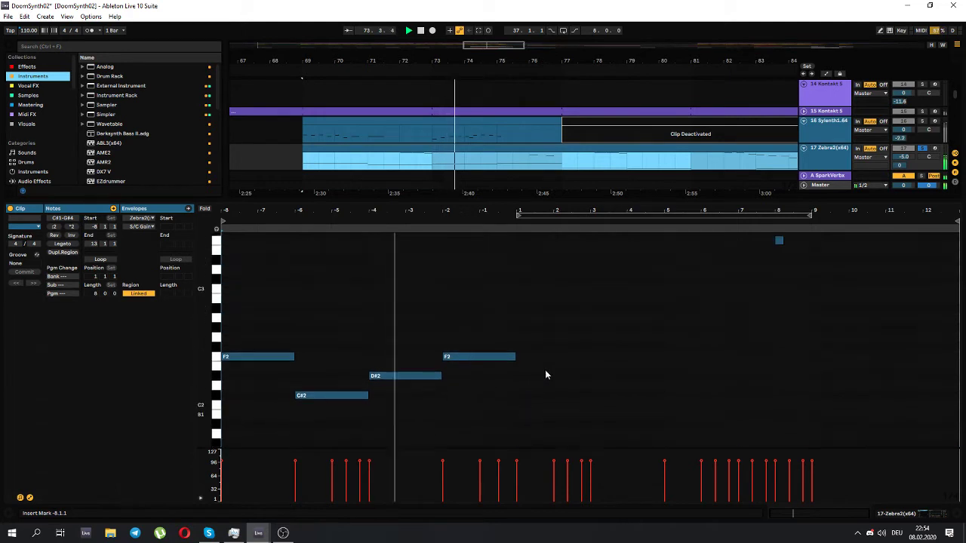
drag(216, 350, 193, 351)
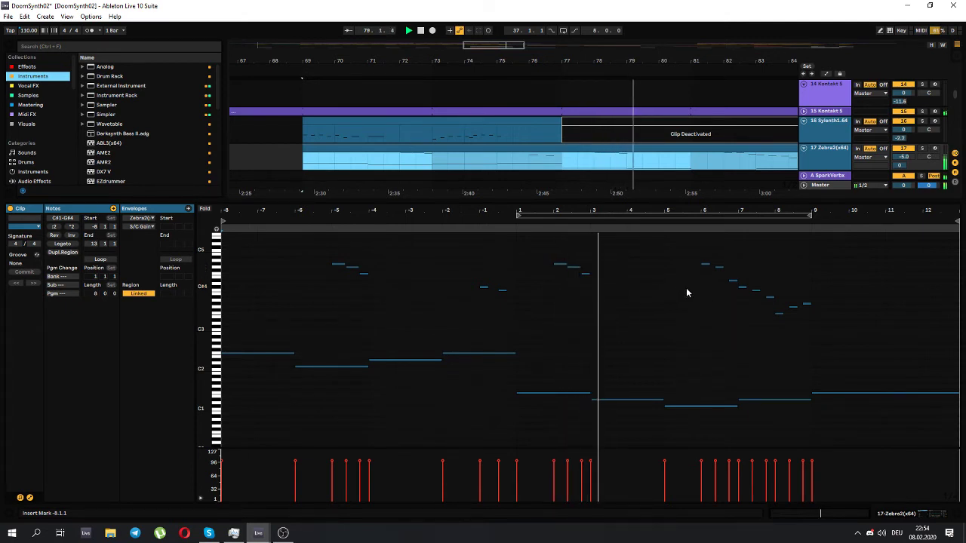
- Show the Zebra2 track's device chain with its Auto Filter, listen on to bar 85, and stop playback
double_click(827, 157)
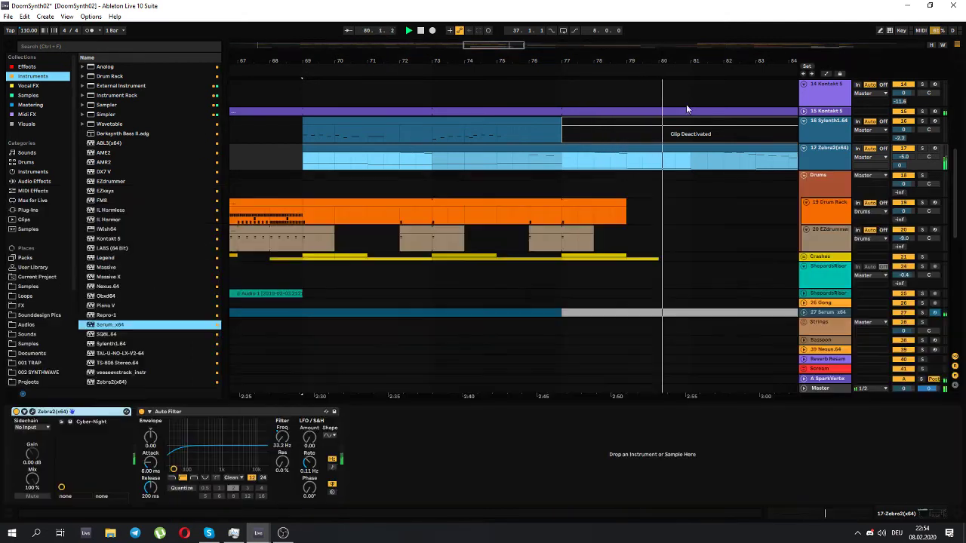
drag(687, 62, 514, 45)
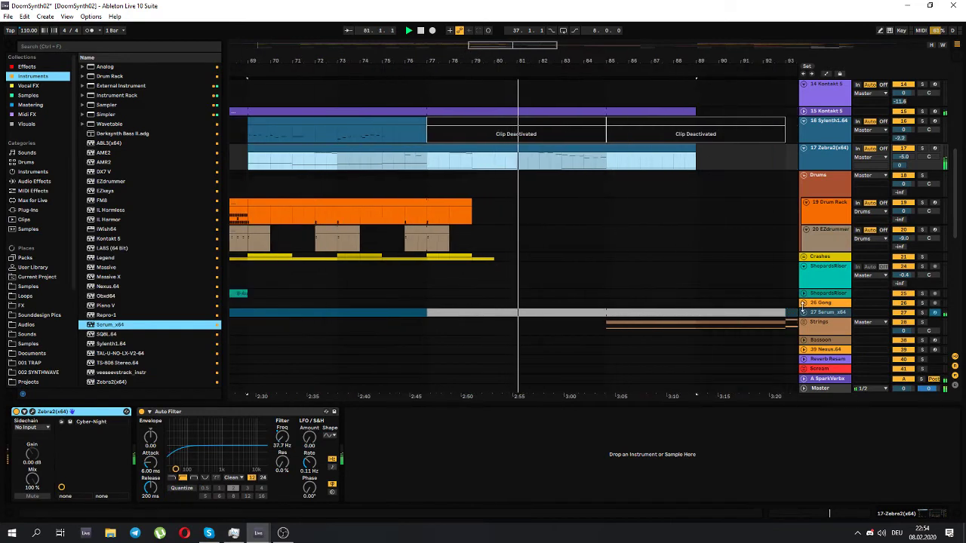
scroll(804, 315, down, 2)
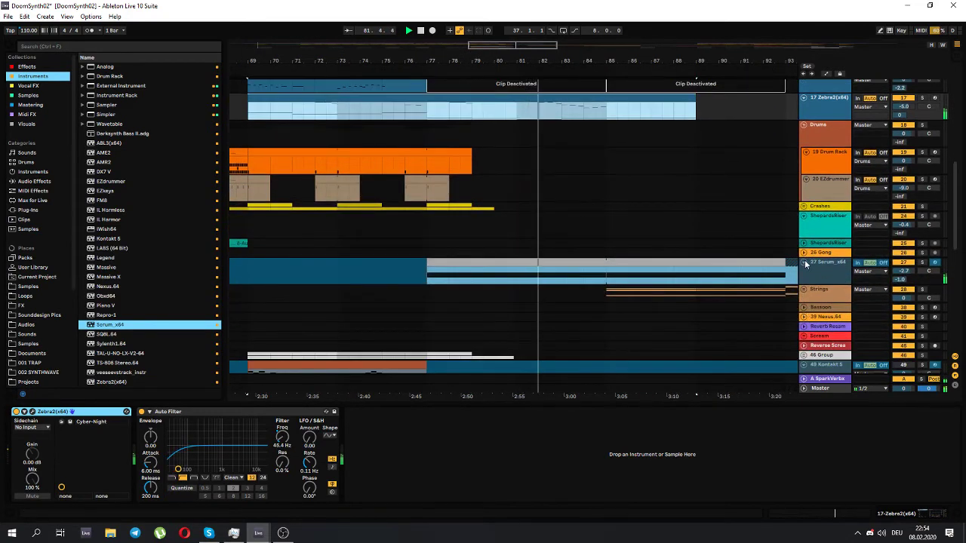
scroll(707, 238, up, 2)
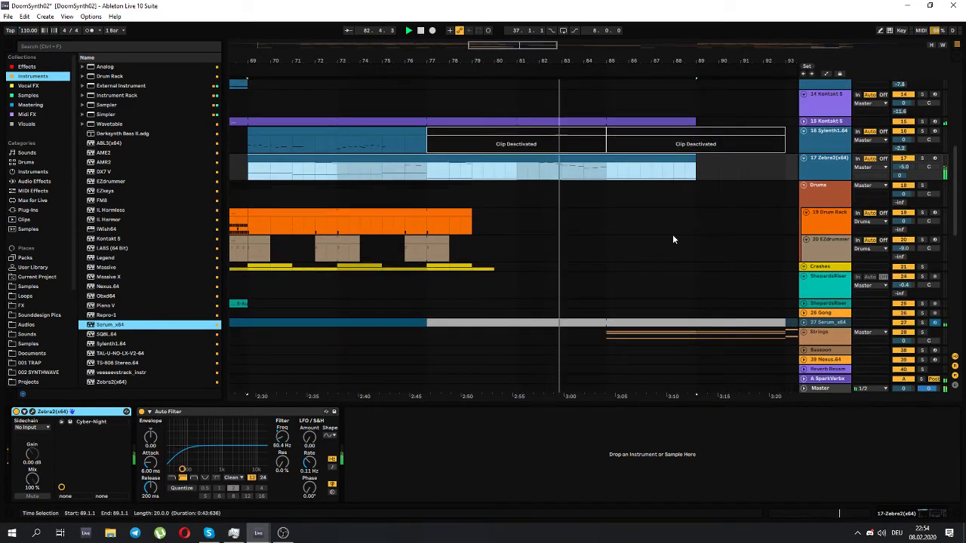
scroll(672, 239, right, 2)
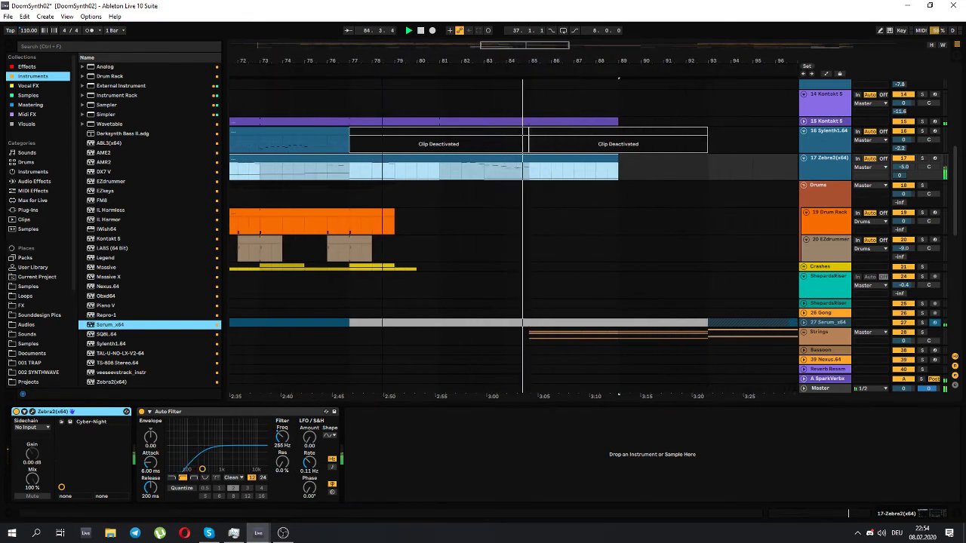
scroll(814, 279, down, 2)
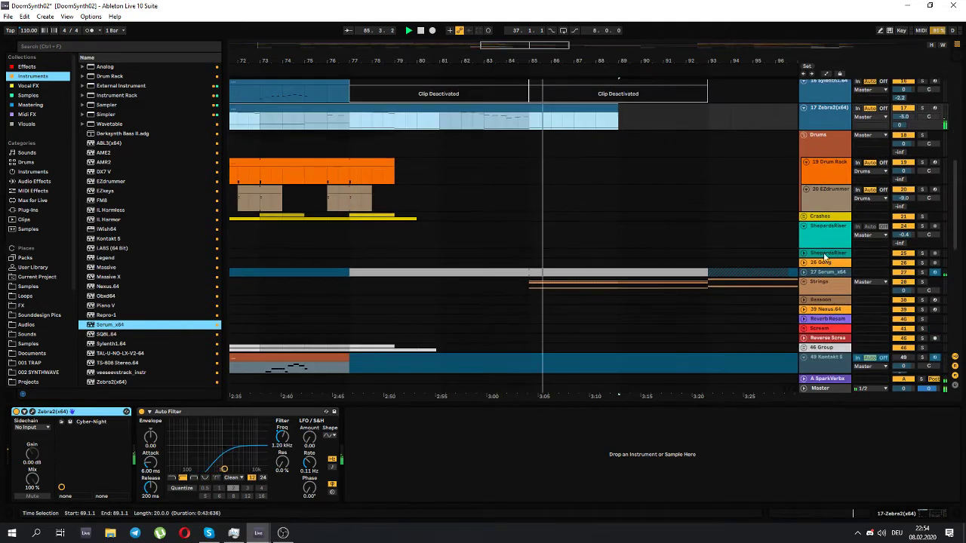
key(space)
- Unfold and solo the 27 Serum_x64 track, play it from bar 77, skipping ahead to about bar 81 and bar 89, and stop
click(803, 273)
scroll(413, 265, down, 2)
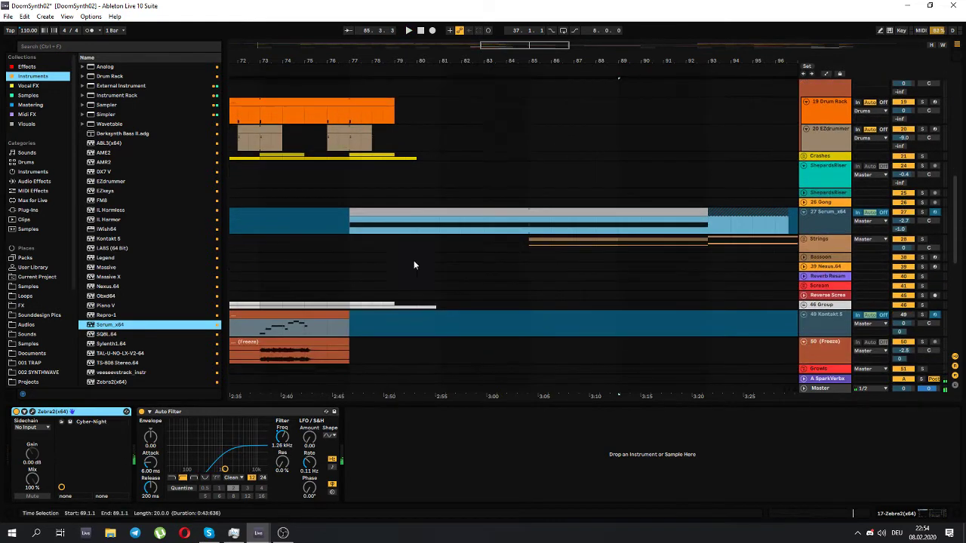
click(352, 230)
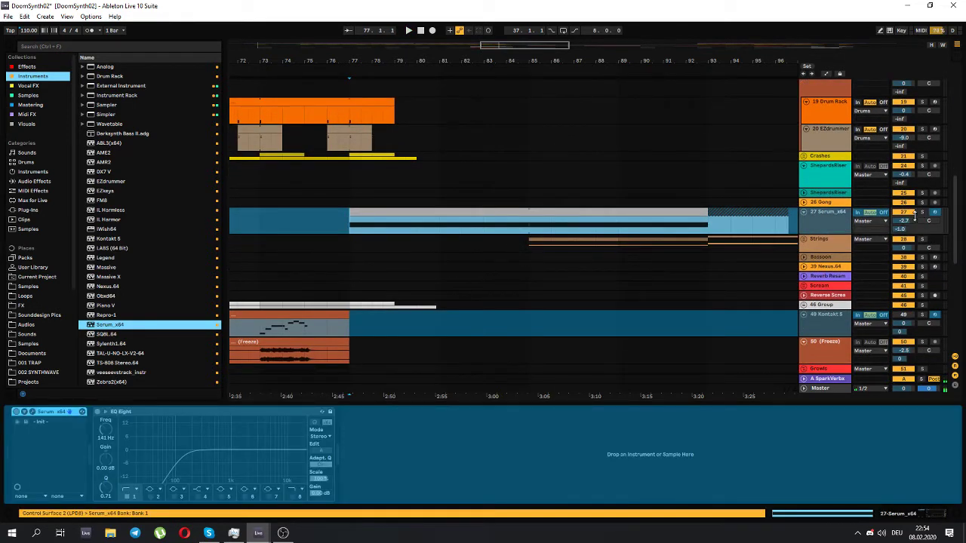
click(920, 212)
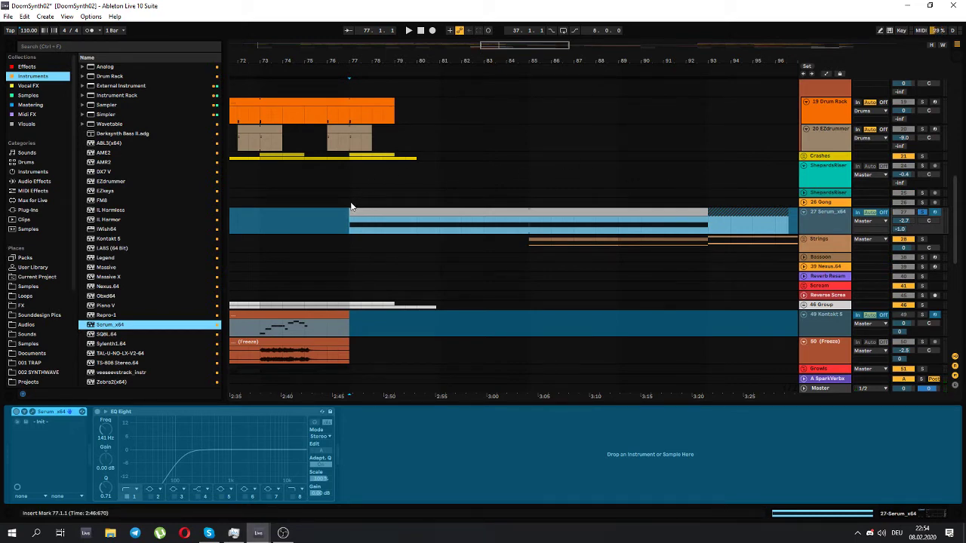
key(space)
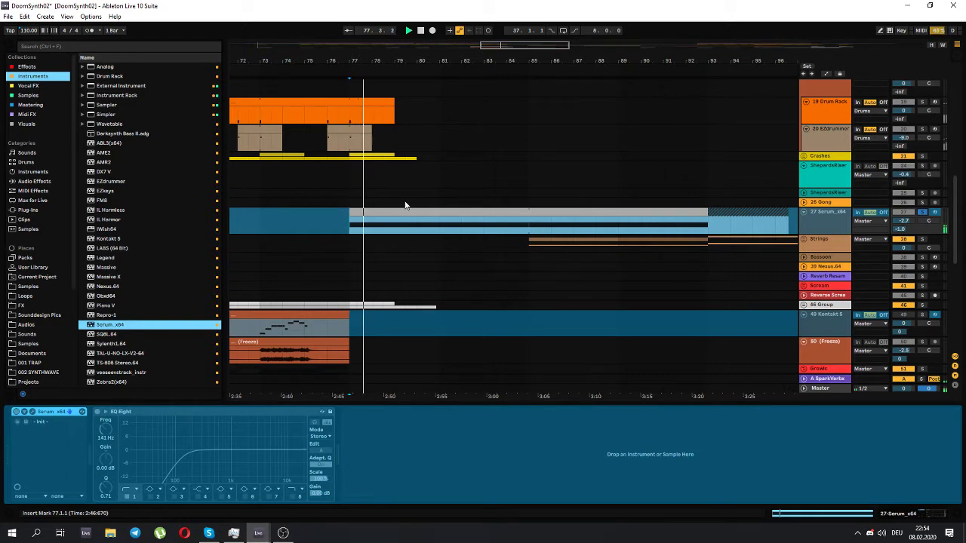
click(450, 202)
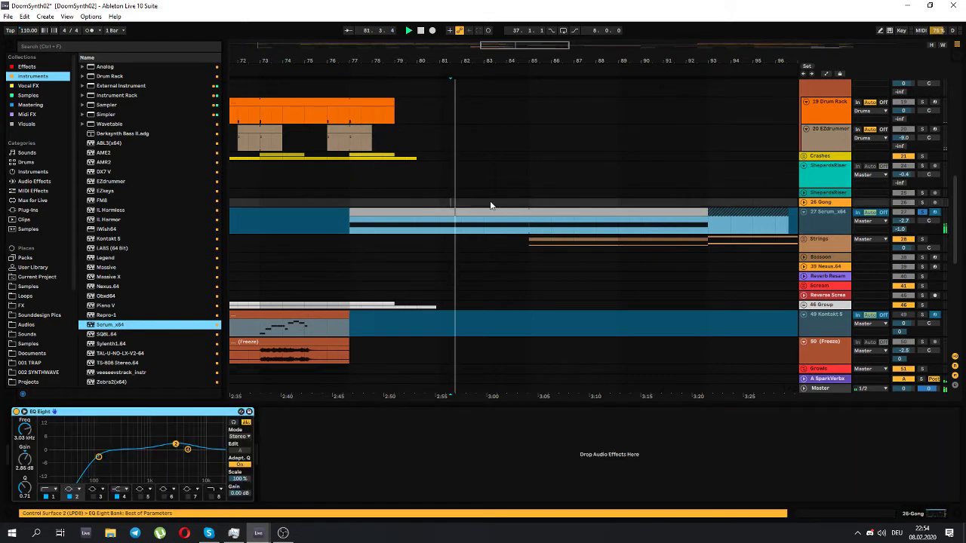
click(619, 203)
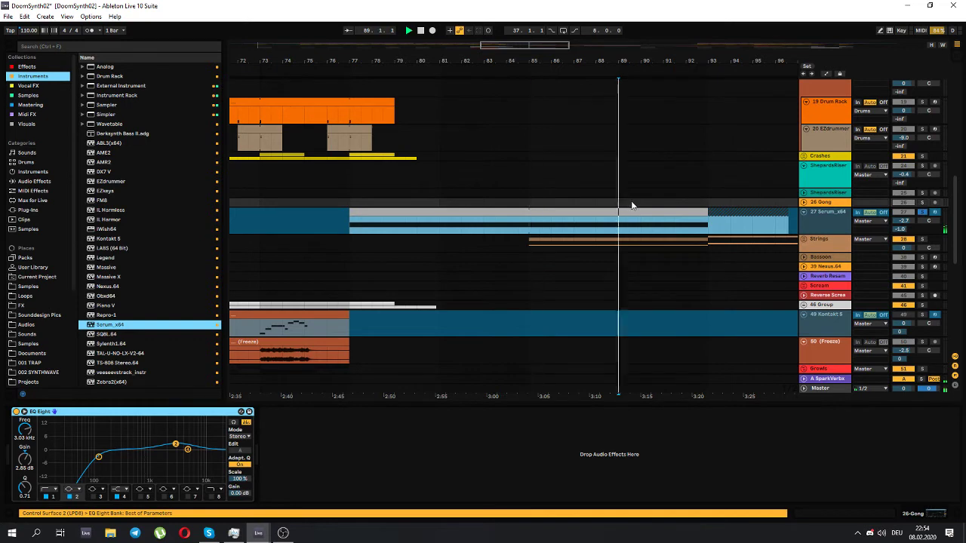
key(space)
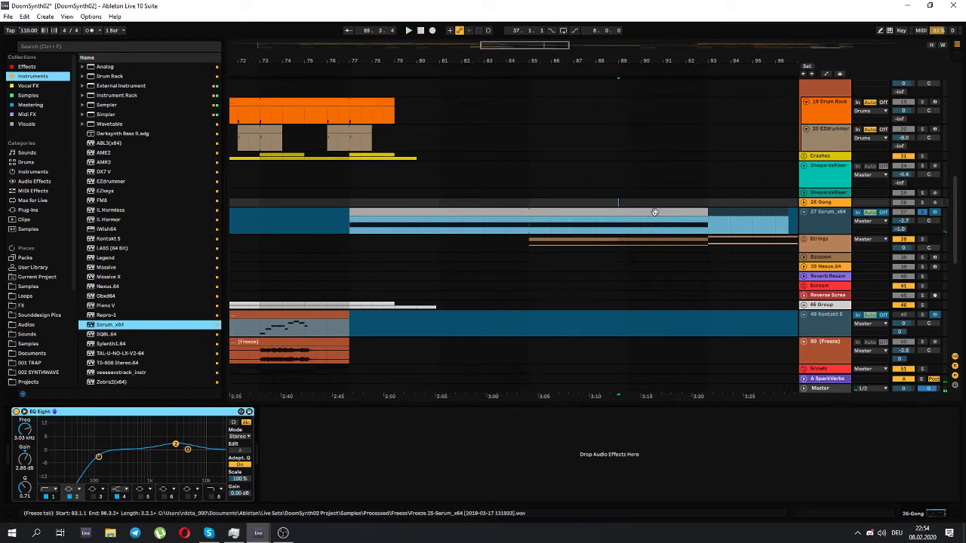
- Remove the solo from the 27 Serum_x64 track and unfold the Strings group to expose its High, Mid and Low Strings tracks
scroll(693, 195, down, 10)
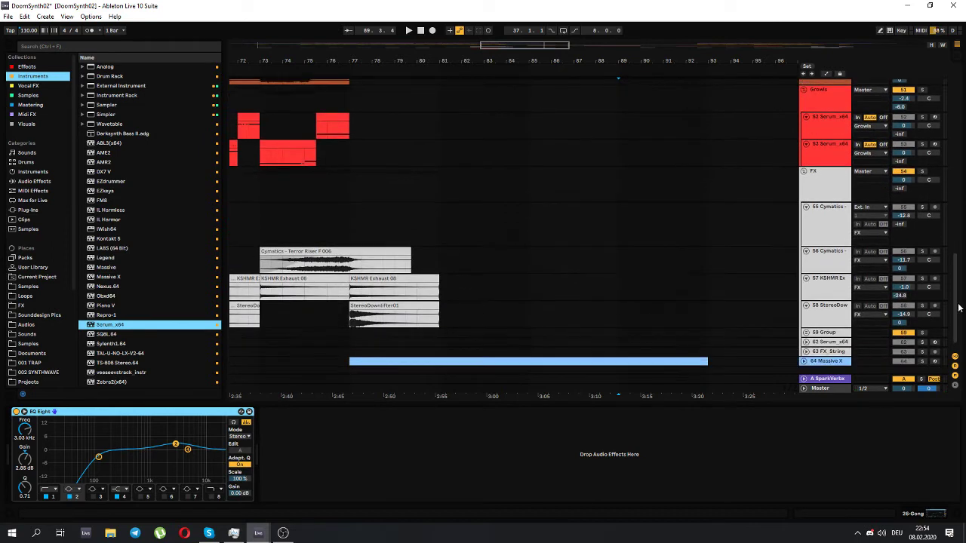
drag(958, 308, 960, 194)
scroll(896, 319, down, 2)
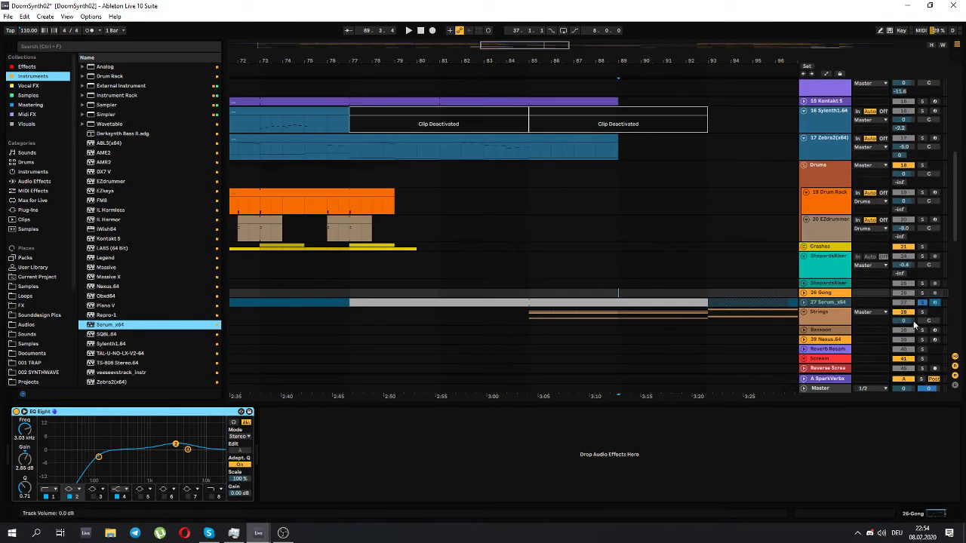
click(922, 303)
click(803, 312)
scroll(799, 312, down, 5)
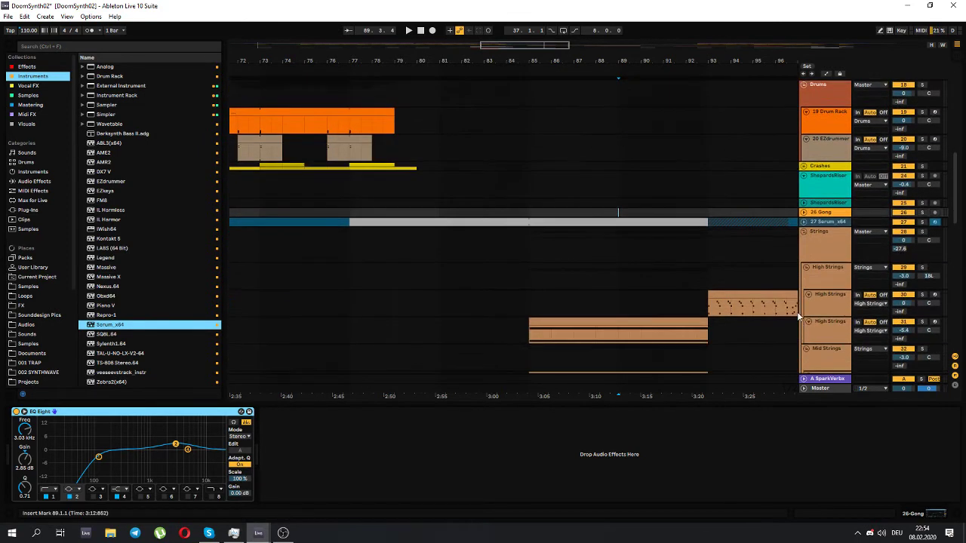
- Play the soloed Strings group from bar 89, listen into the section starting at bar 93, and stop playback
click(618, 219)
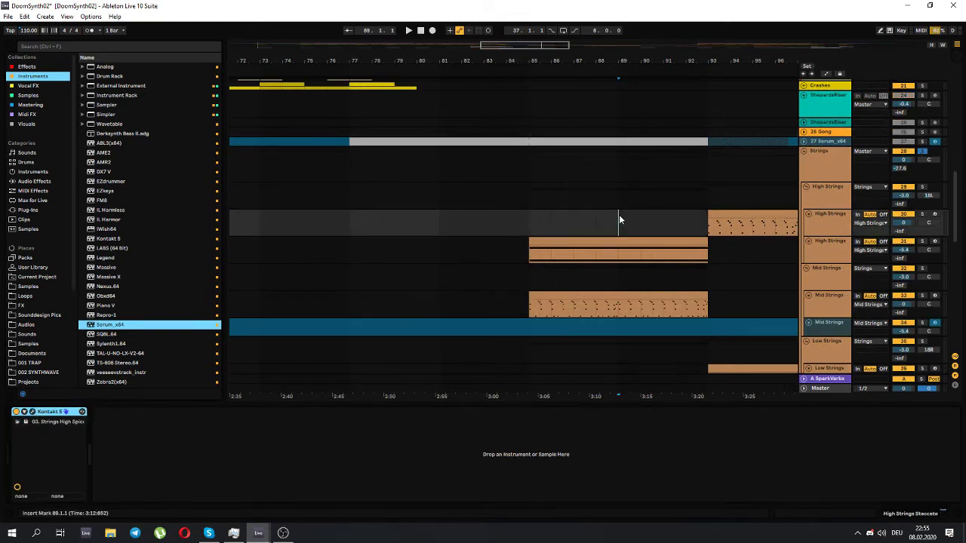
key(space)
drag(512, 46, 542, 46)
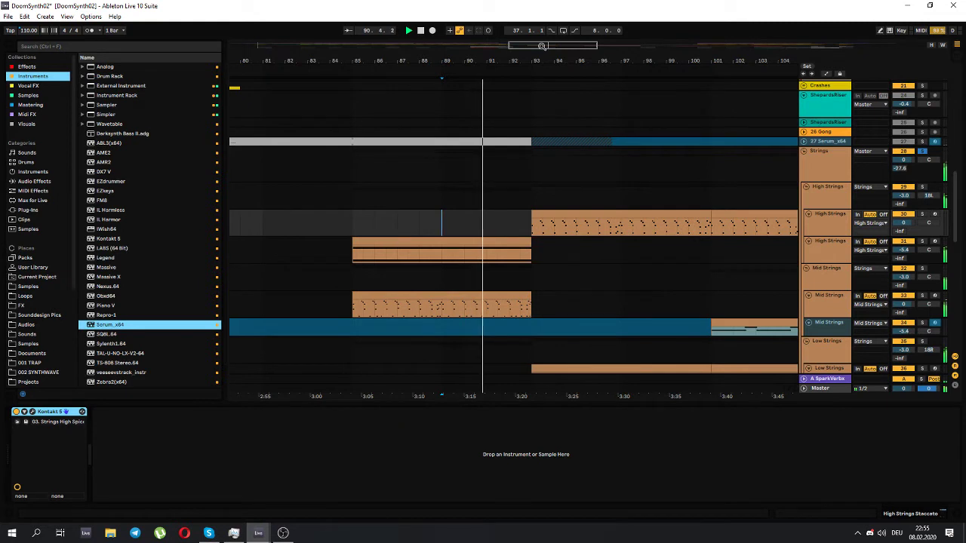
drag(538, 46, 554, 46)
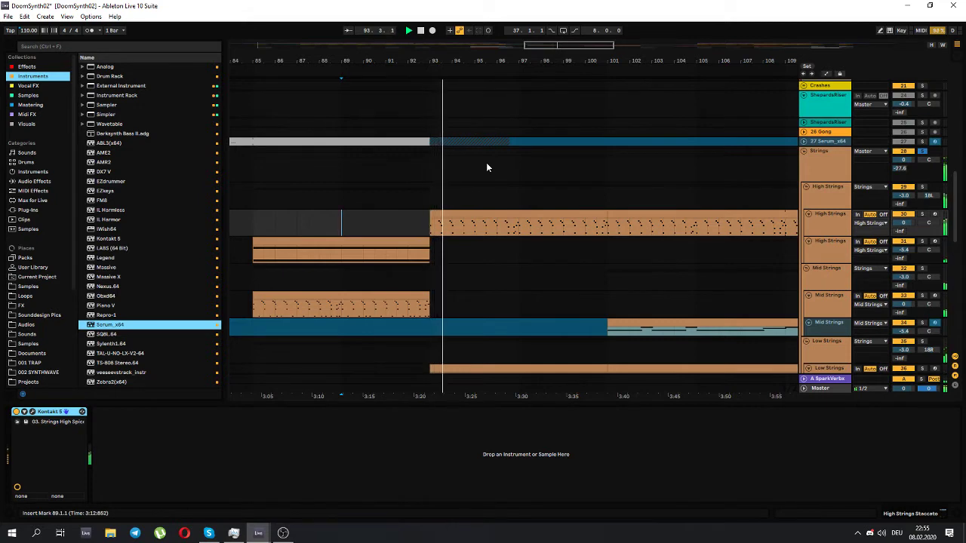
scroll(560, 251, down, 4)
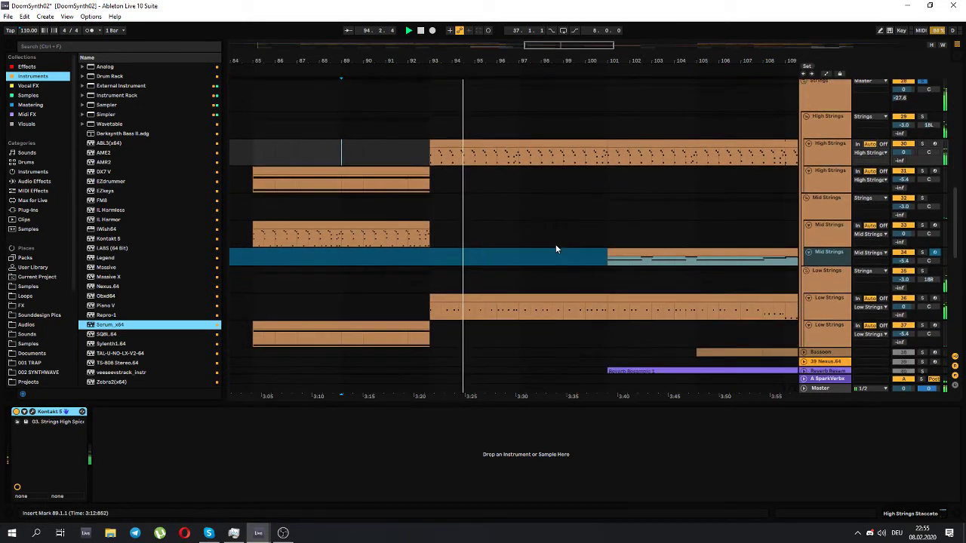
click(430, 128)
key(space)
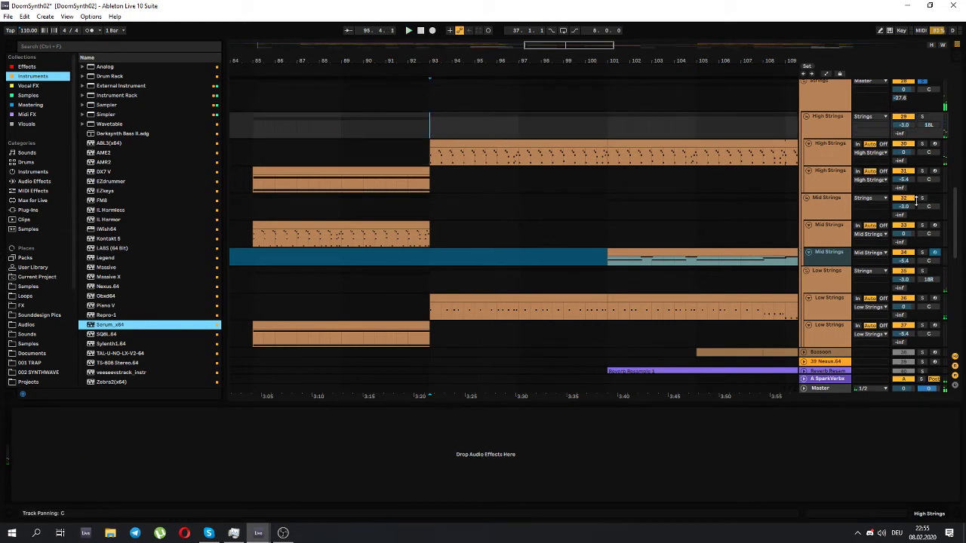
- Inspect the Strings Mid Spiccatissimo patch in the Mid Strings Staccato track's Kontakt 5 instrument and close the plug-in window
mouse_move(582, 48)
mouse_down()
mouse_move(607, 48)
mouse_move(581, 45)
mouse_up()
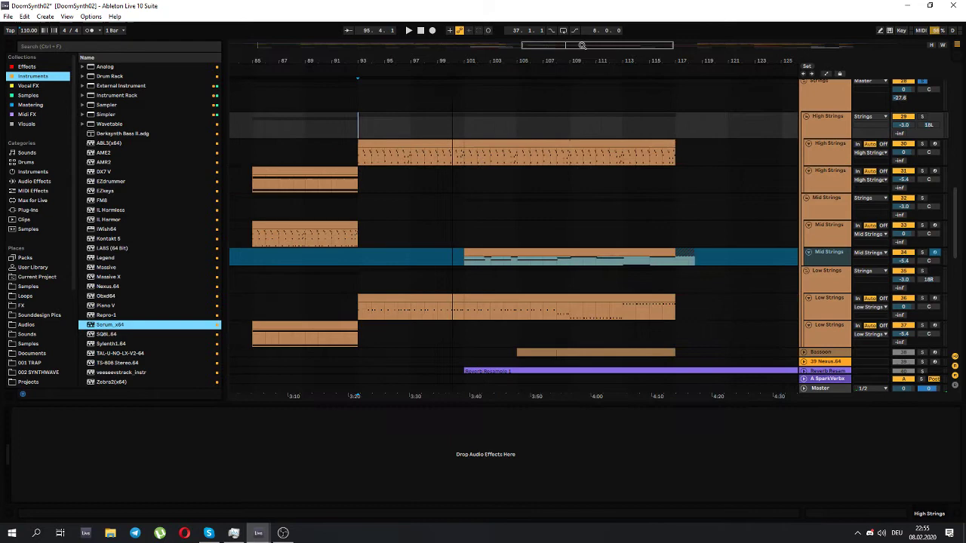
click(465, 234)
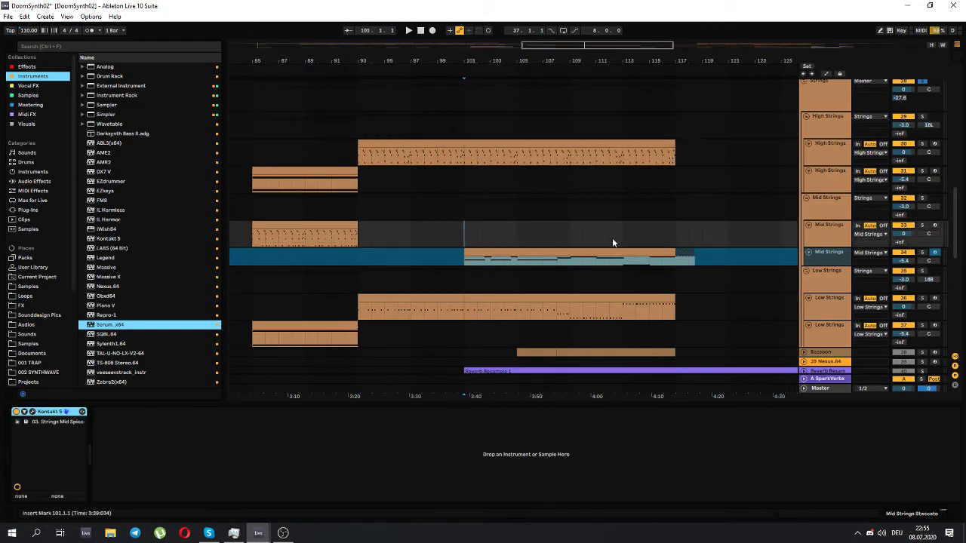
scroll(641, 253, up, 2)
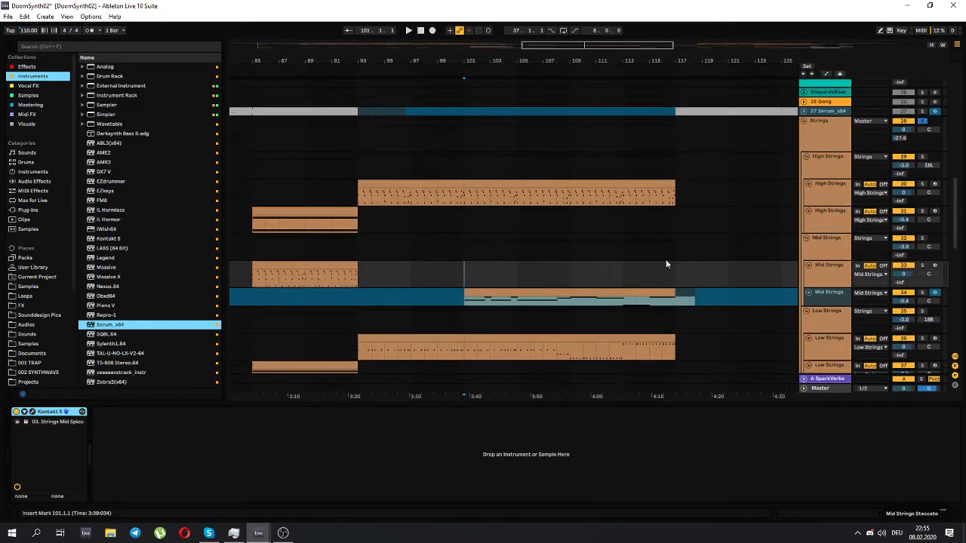
scroll(476, 243, down, 1)
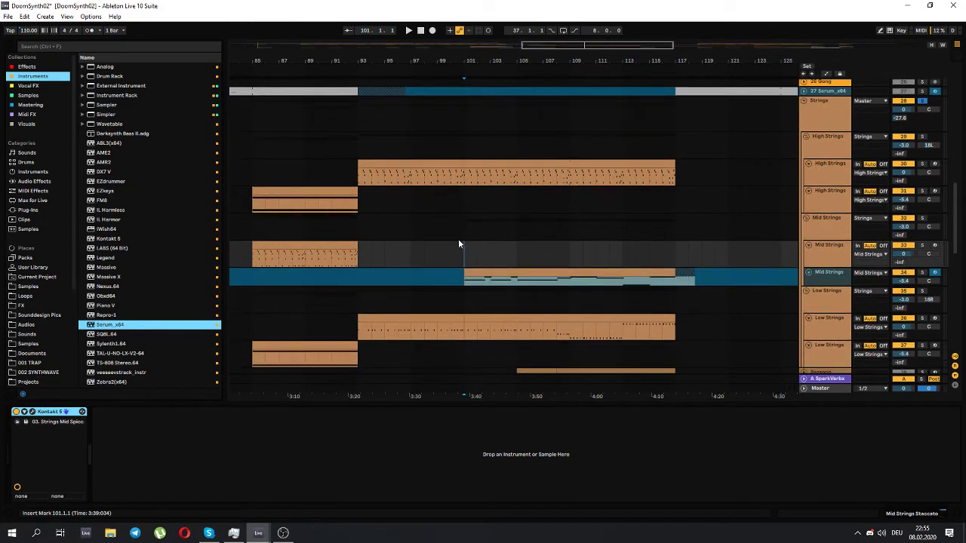
click(33, 412)
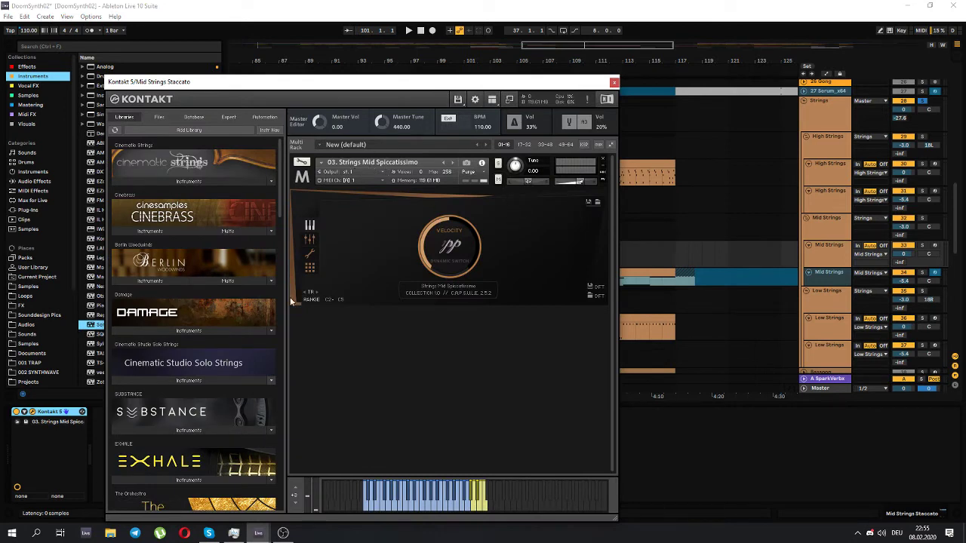
click(614, 82)
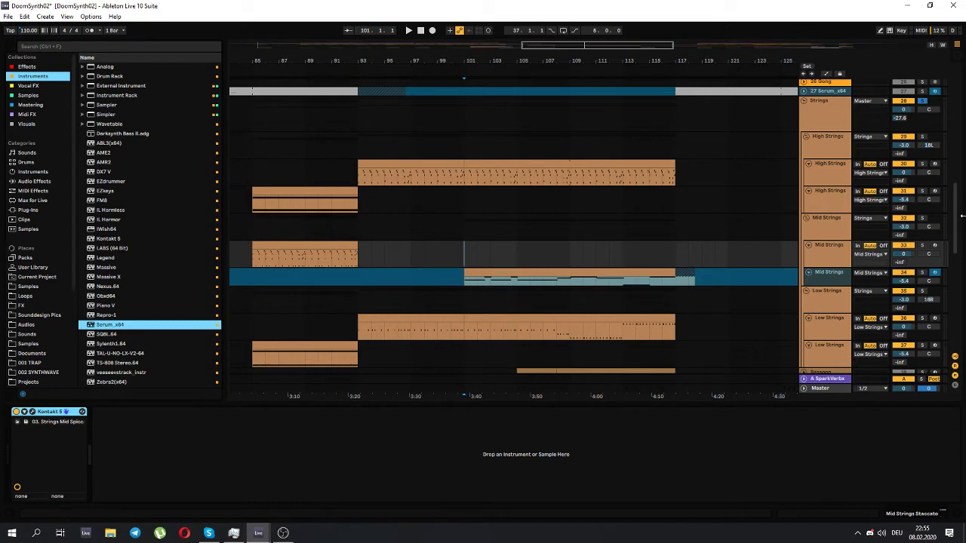
- Solo string tracks 30 (High Strings) and 36 (Low Strings) and set the playback start to bar 93
click(921, 163)
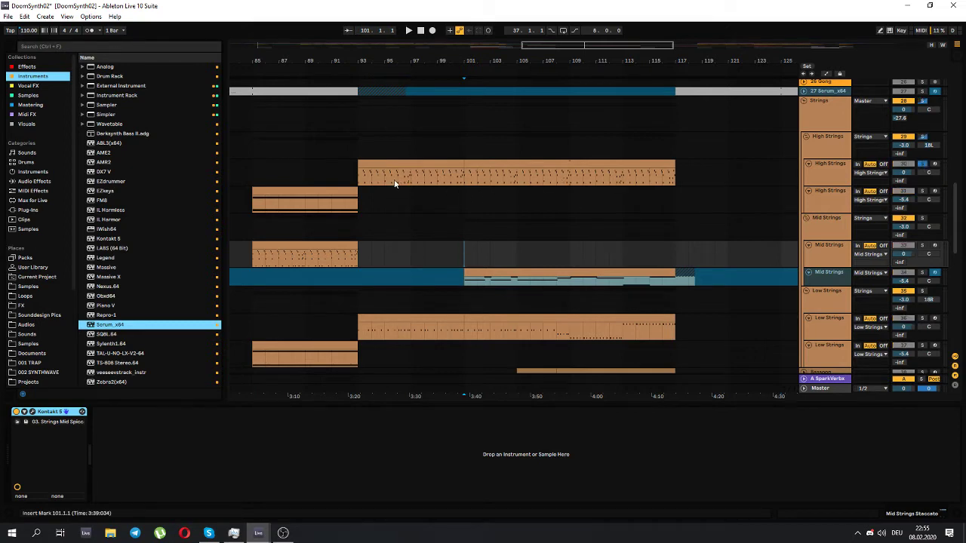
click(359, 176)
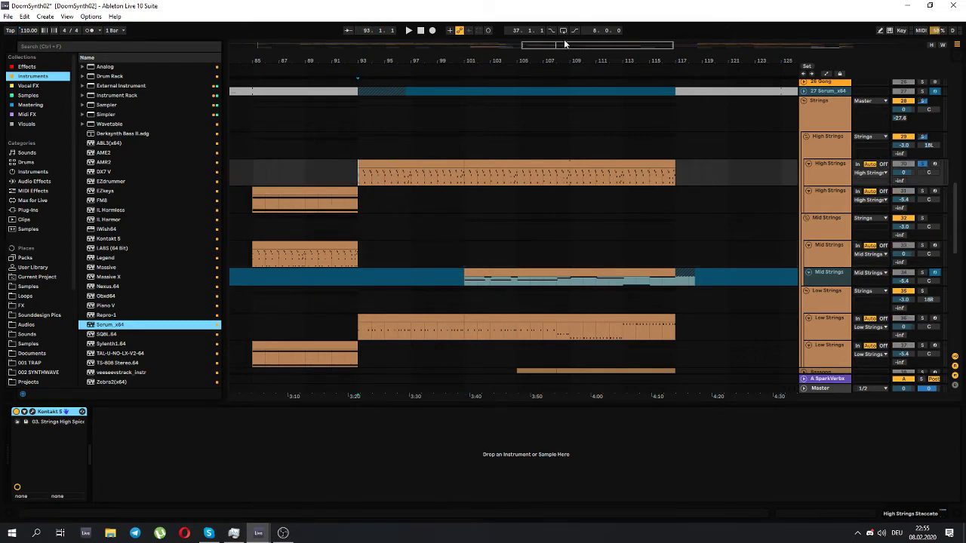
drag(396, 60, 396, 183)
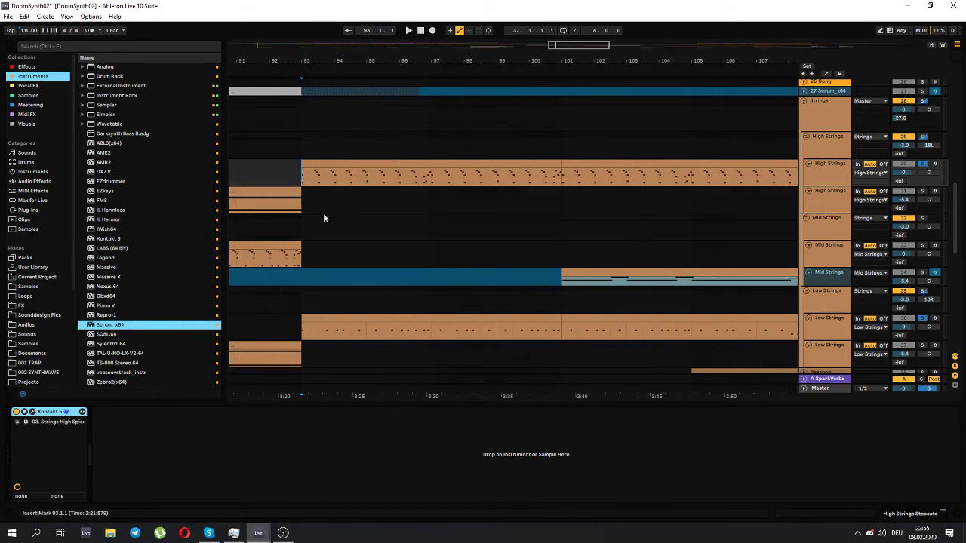
- Play the soloed High and Low Strings from bar 93, and audition the Mid Strings Legato track solo from bar 101
key(space)
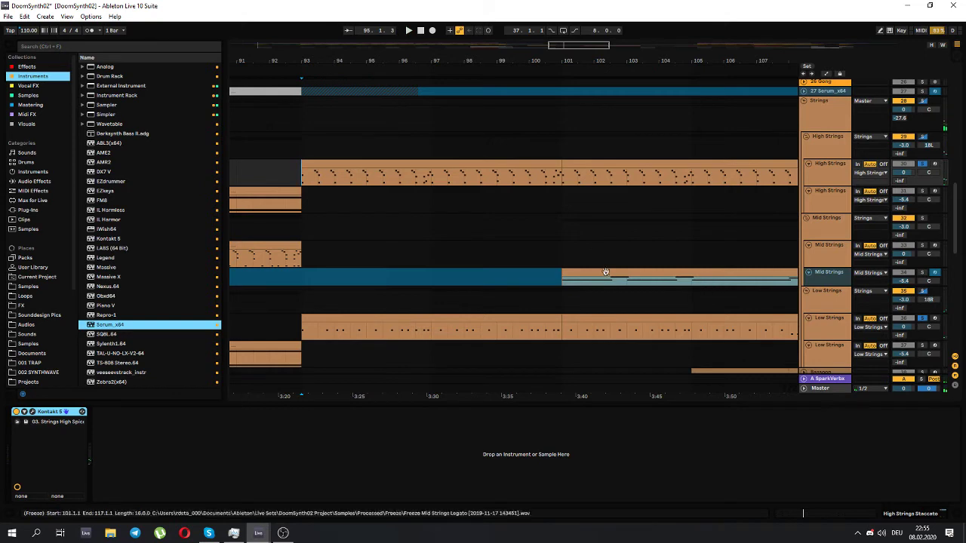
click(561, 249)
drag(578, 47, 610, 46)
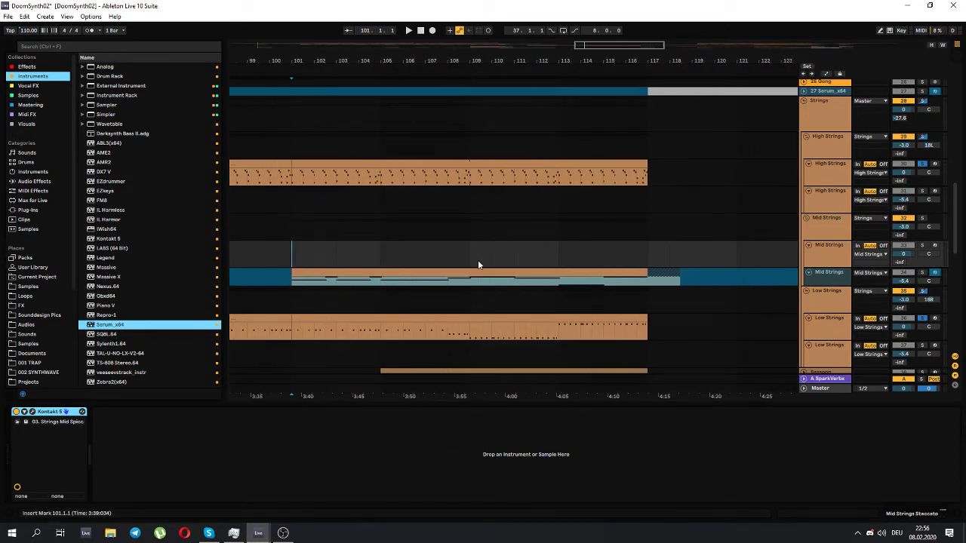
key(space)
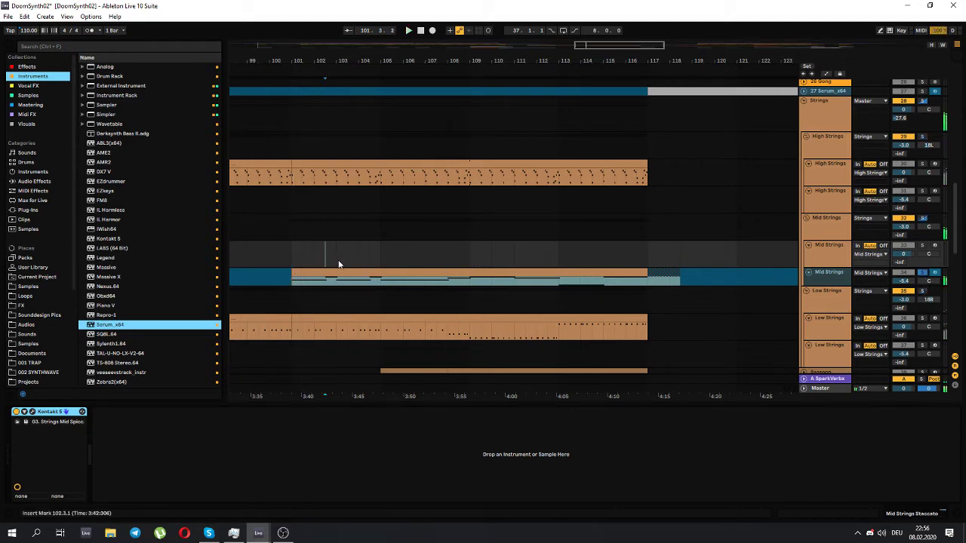
key(space)
key(space)
- Open the Lead Guitar clip starting at bar 21 to inspect its notes, and display the Lead Guitar track's device chain
drag(960, 237, 961, 269)
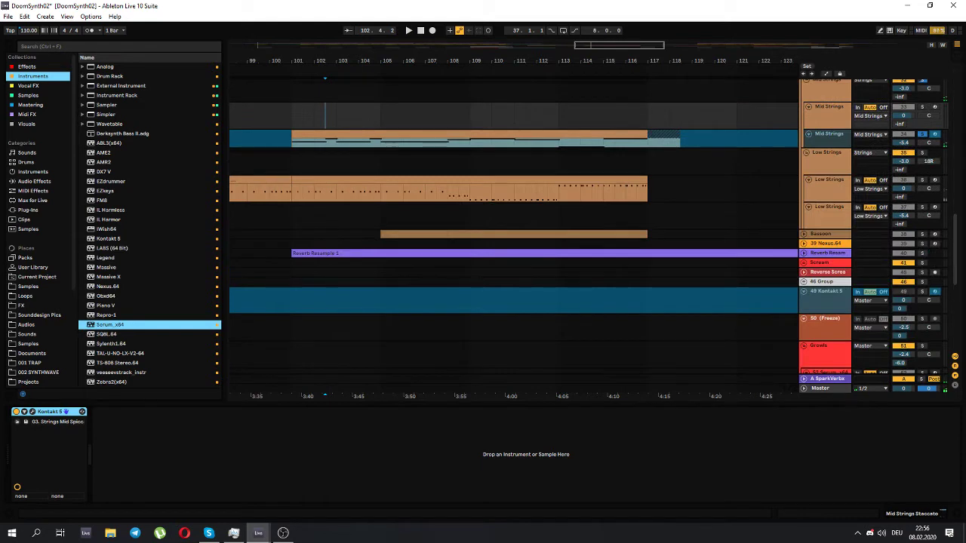
drag(622, 50, 621, 26)
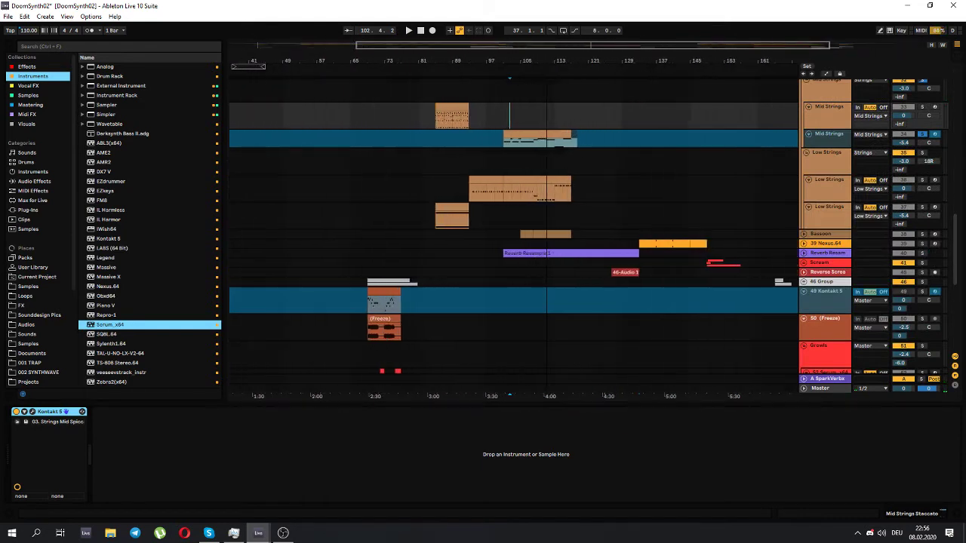
scroll(483, 148, up, 8)
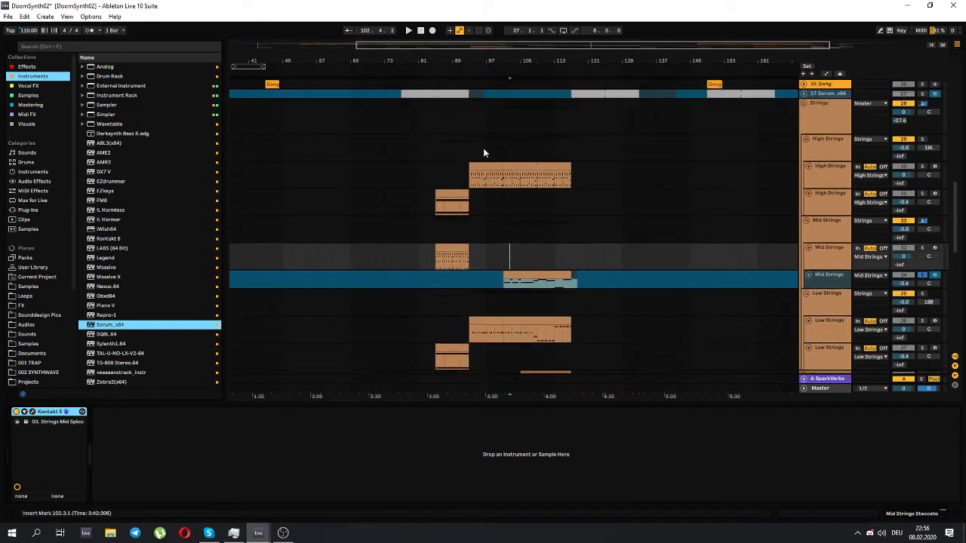
scroll(470, 106, up, 9)
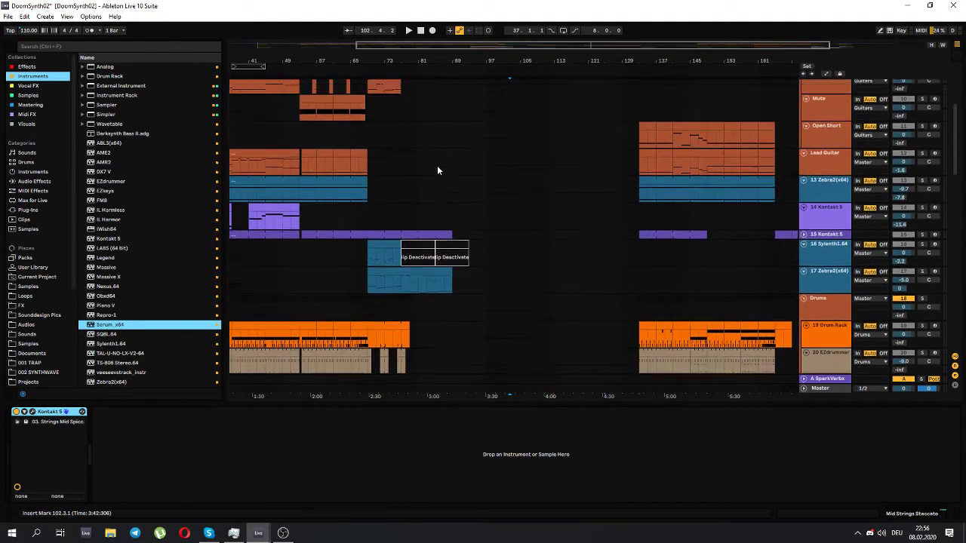
drag(497, 58, 352, 111)
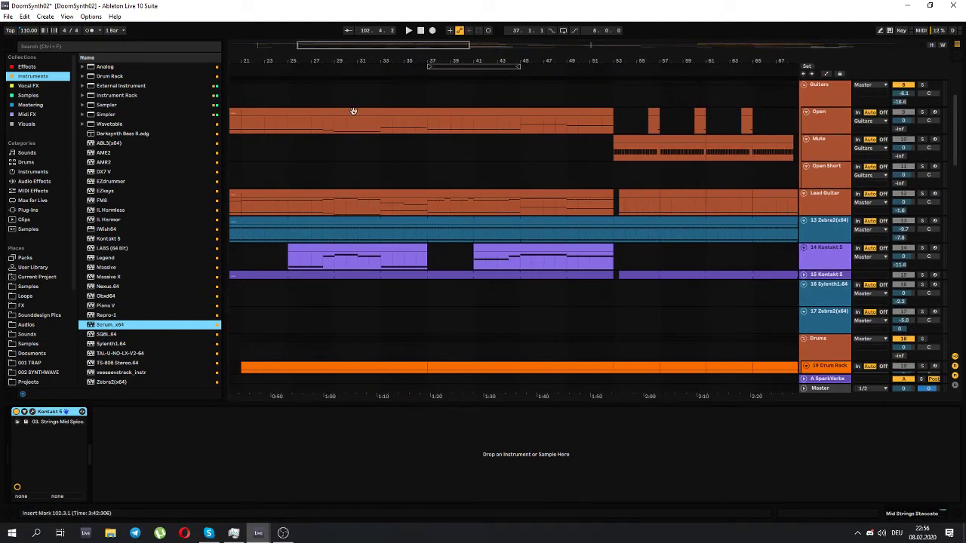
double_click(433, 196)
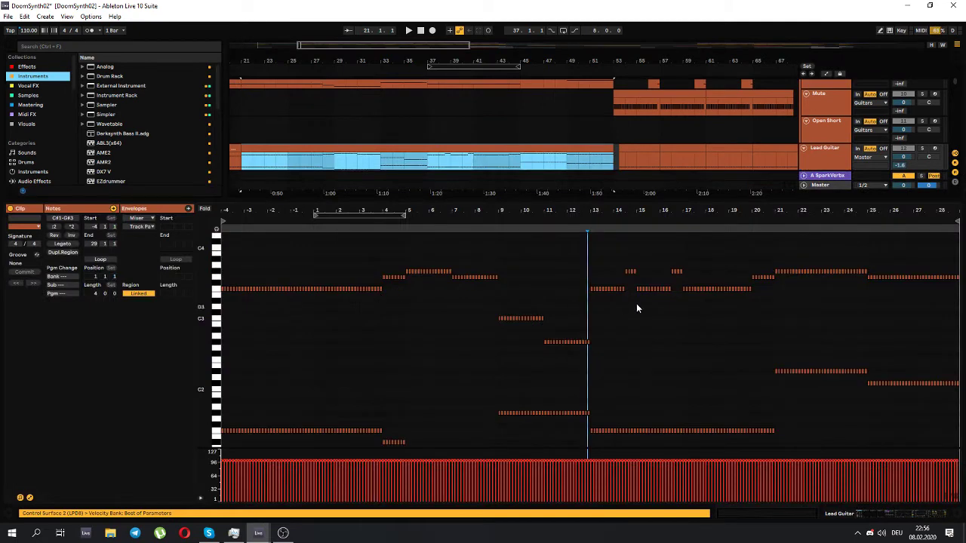
click(816, 137)
double_click(822, 156)
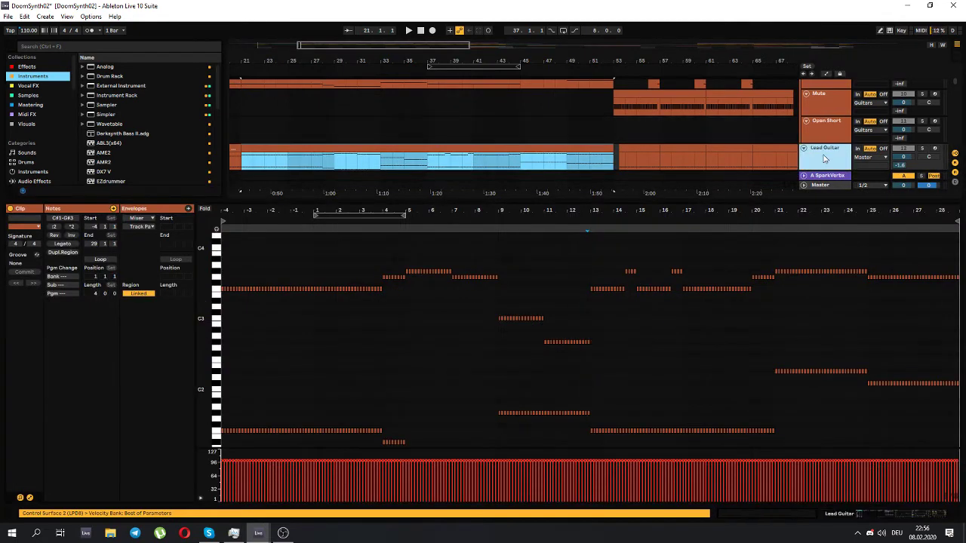
- Locate the Mid Strings Legato clip starting at bar 101 and open it to inspect its MIDI notes
drag(400, 46, 653, 48)
scroll(681, 221, down, 2)
scroll(681, 221, down, 2)
scroll(679, 215, right, 7)
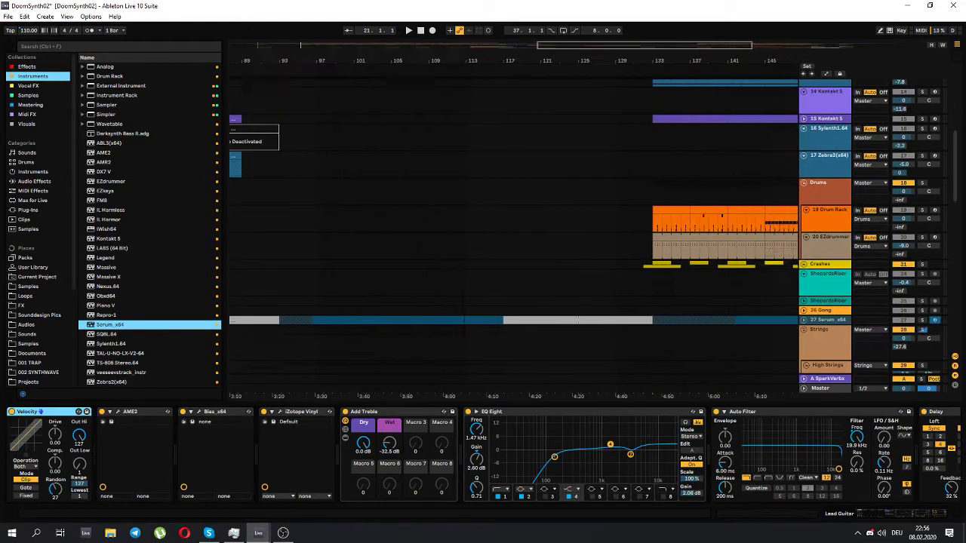
scroll(668, 200, up, 4)
scroll(666, 198, up, 3)
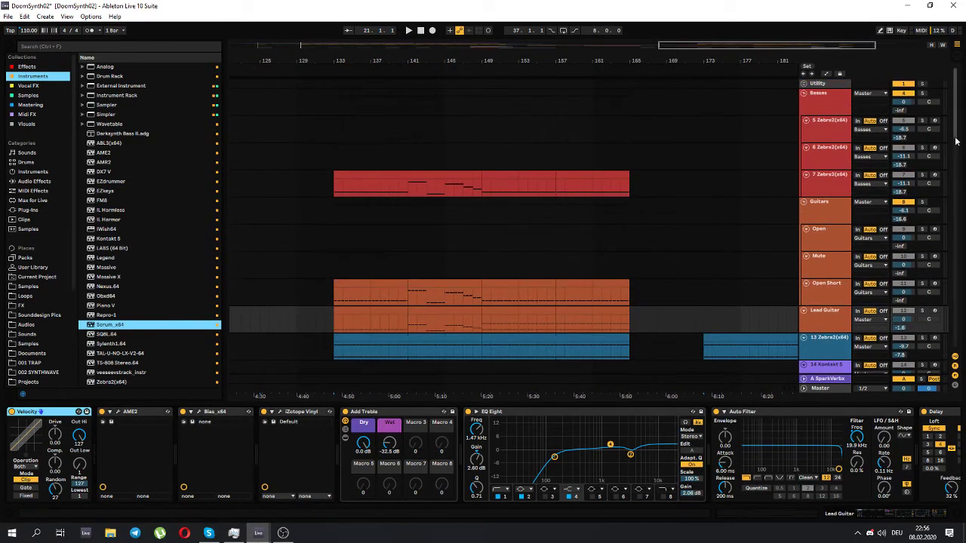
scroll(666, 198, down, 5)
scroll(400, 215, left, 8)
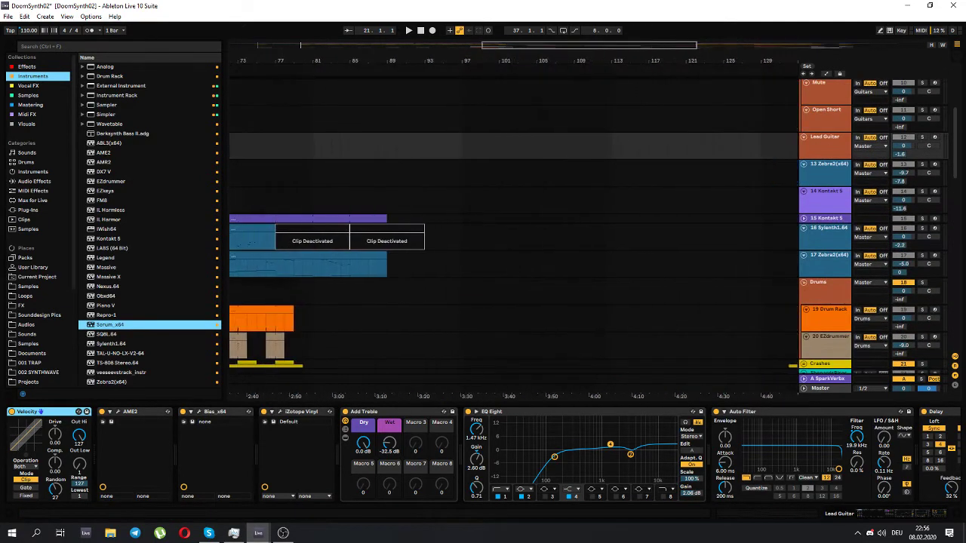
scroll(400, 215, down, 5)
scroll(399, 215, down, 7)
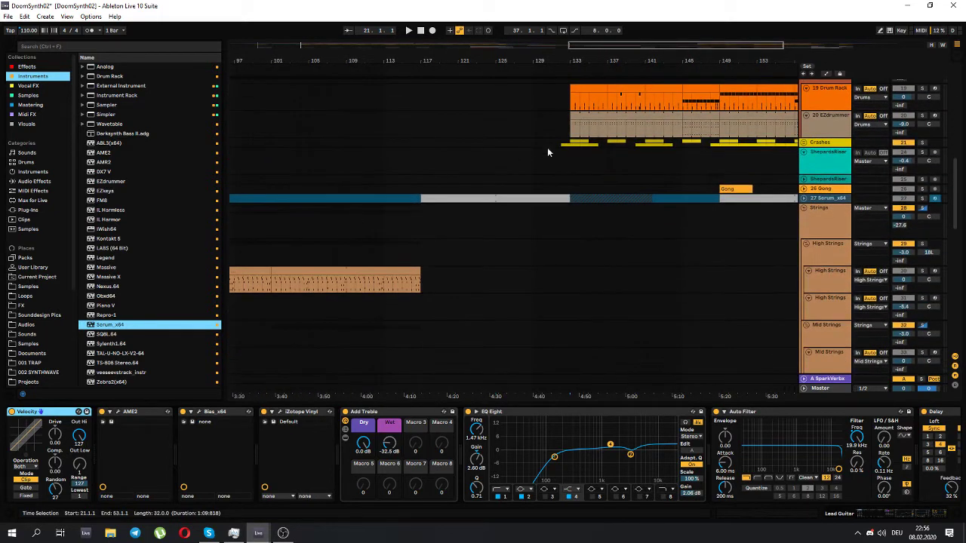
click(320, 247)
double_click(320, 248)
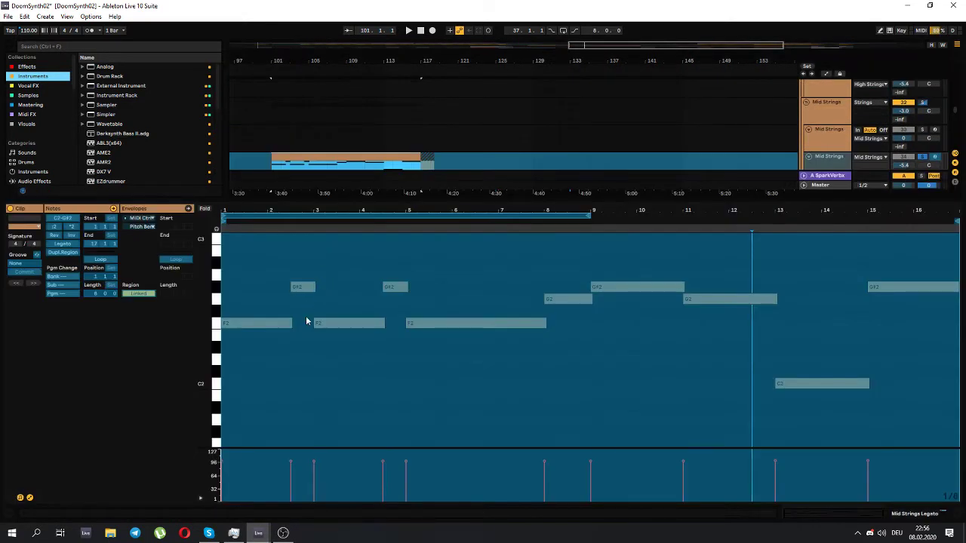
- Play the soloed Mid Strings Legato track from bar 101, jump ahead to bars 108, 113 and 115, and stop playback
click(290, 154)
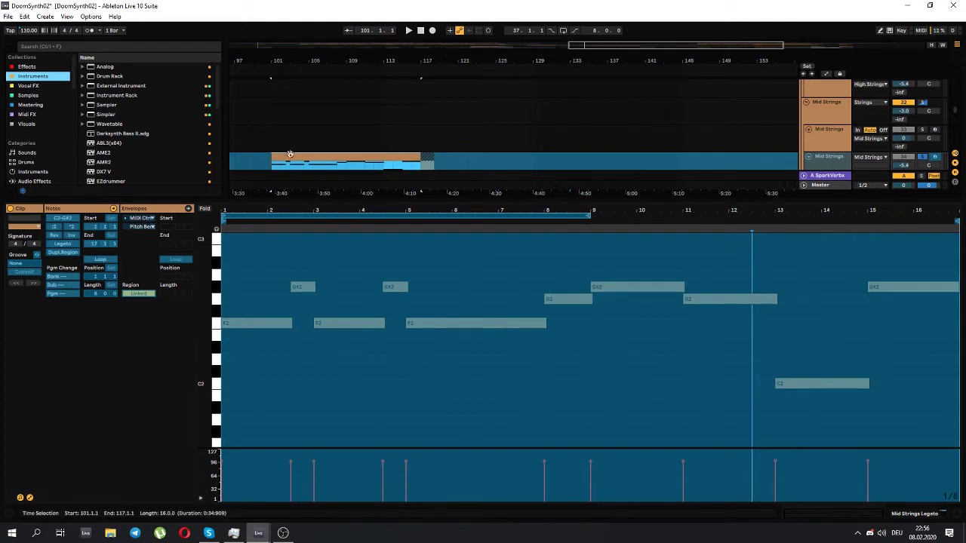
key(space)
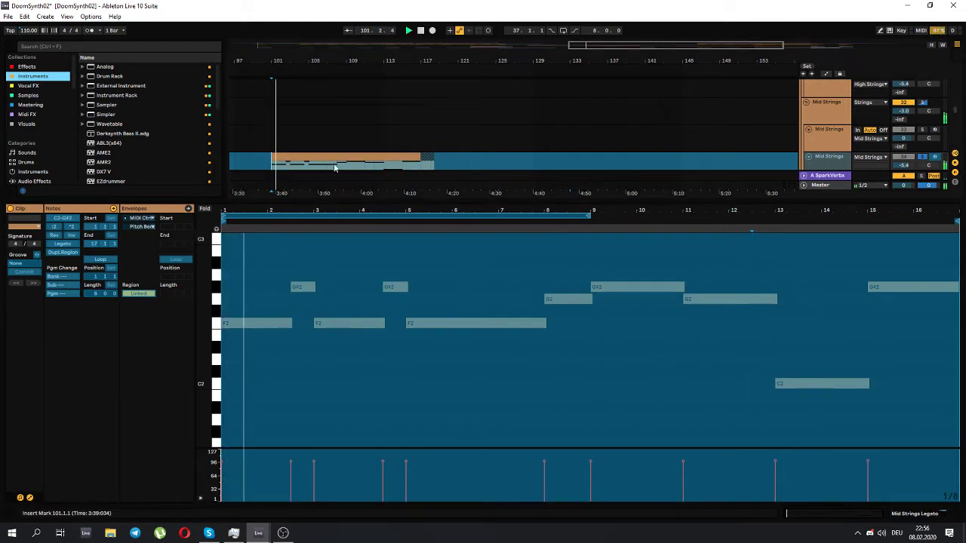
drag(608, 47, 596, 65)
scroll(375, 147, down, 2)
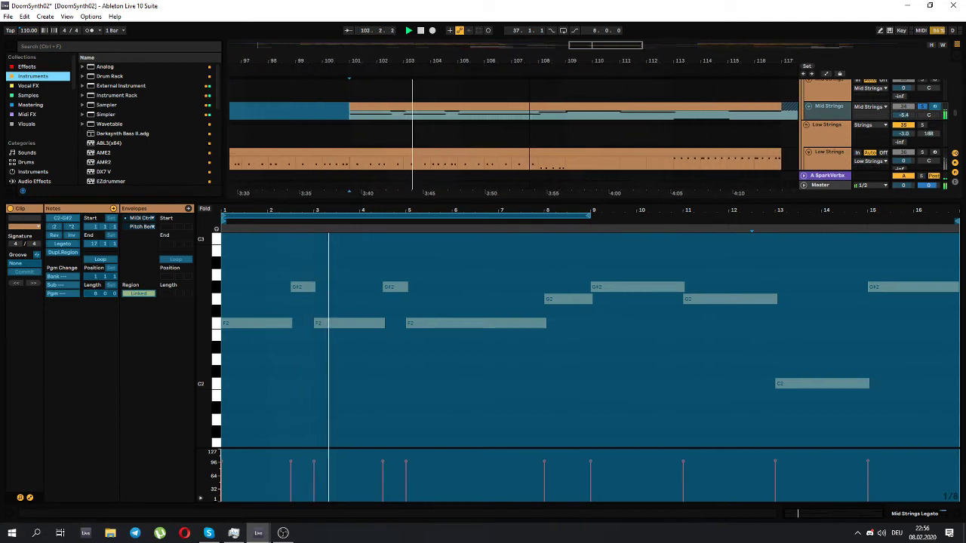
click(538, 114)
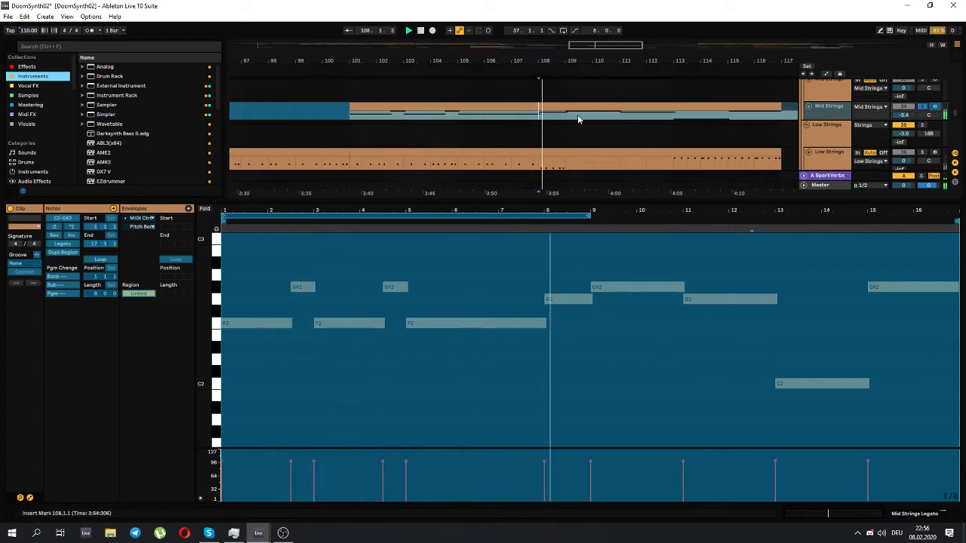
click(674, 115)
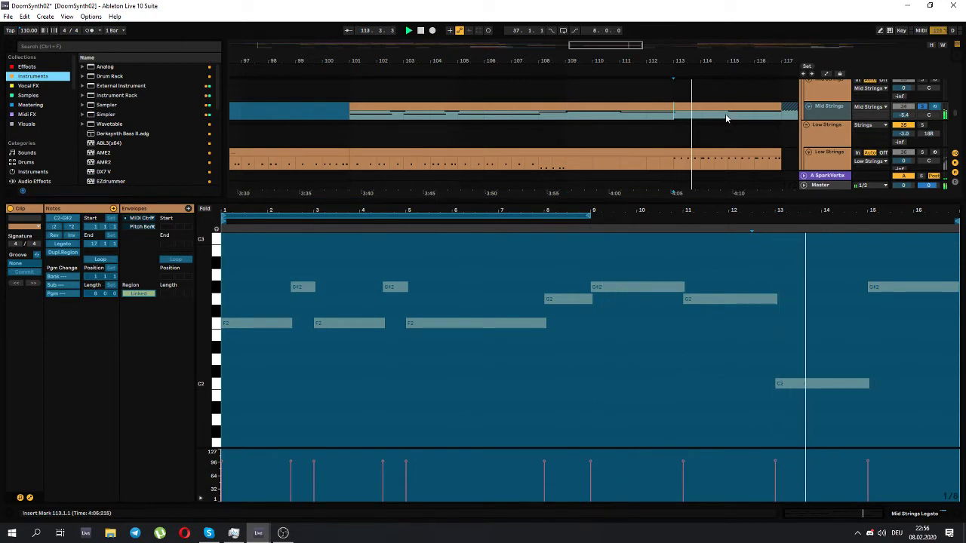
click(725, 115)
key(space)
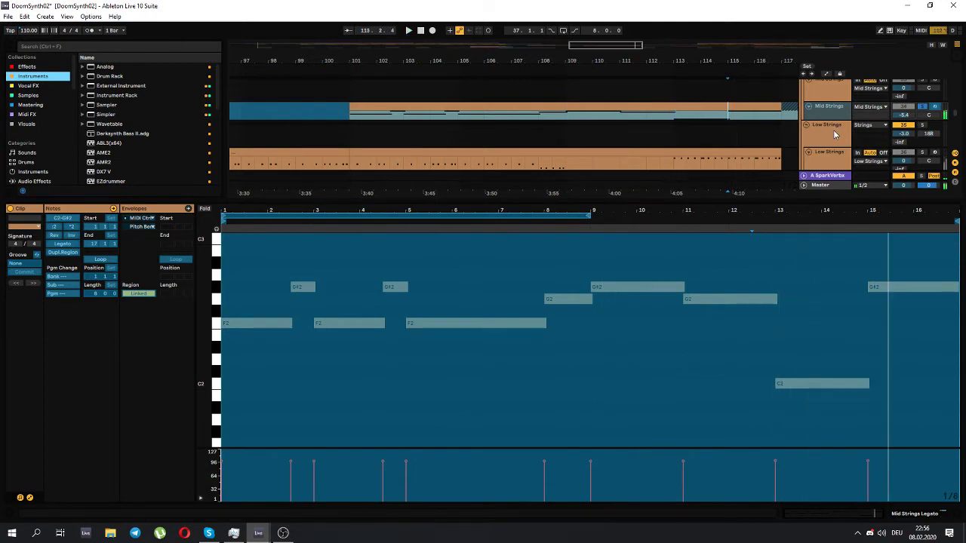
- Unfold the Reverb Resample track, solo it instead of Mid Strings Legato, and set the playback start to bar 101
double_click(833, 130)
scroll(559, 219, up, 2)
click(379, 211)
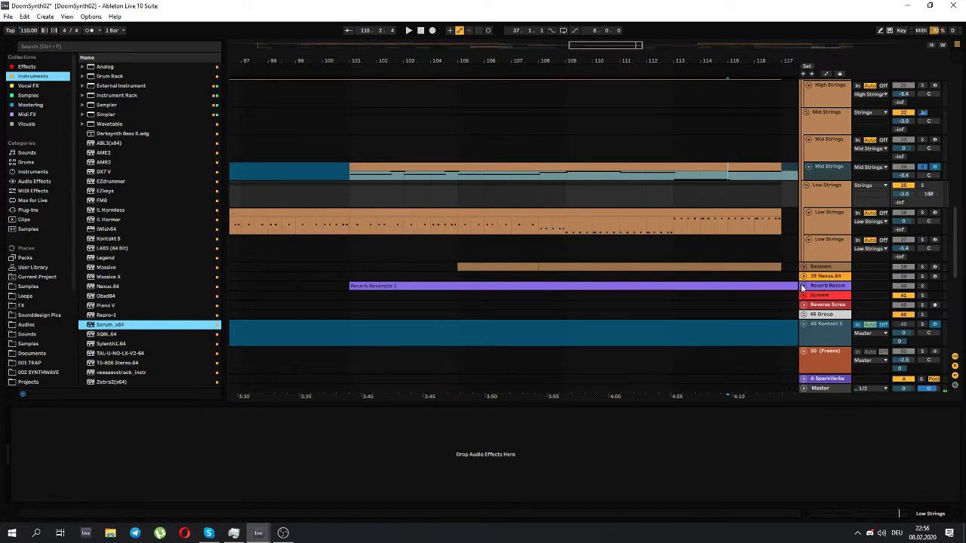
click(802, 287)
click(351, 277)
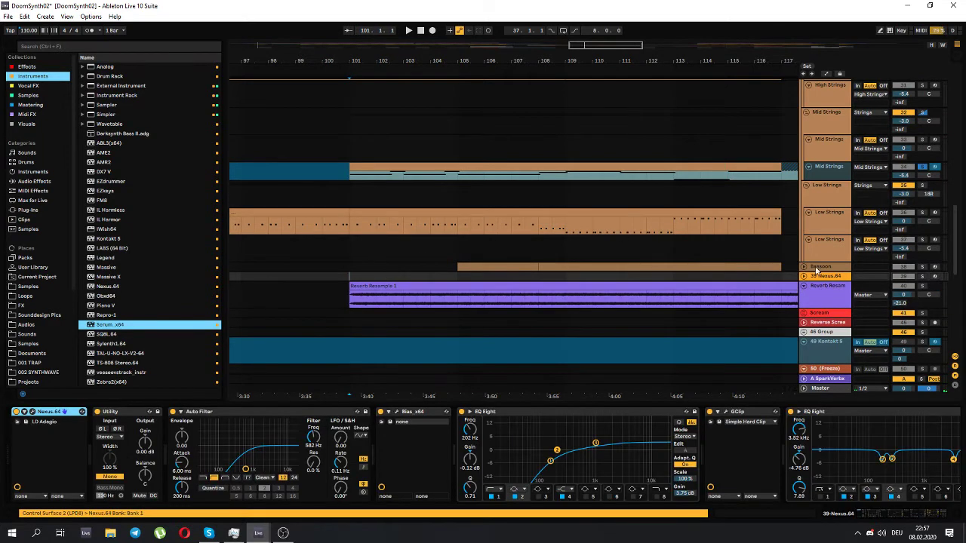
drag(605, 45, 638, 45)
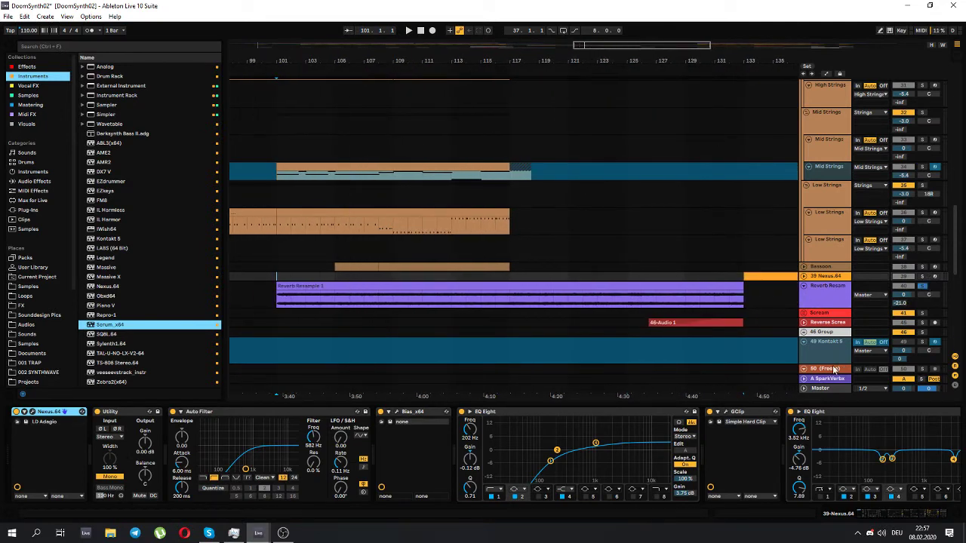
key(minus)
key(minus)
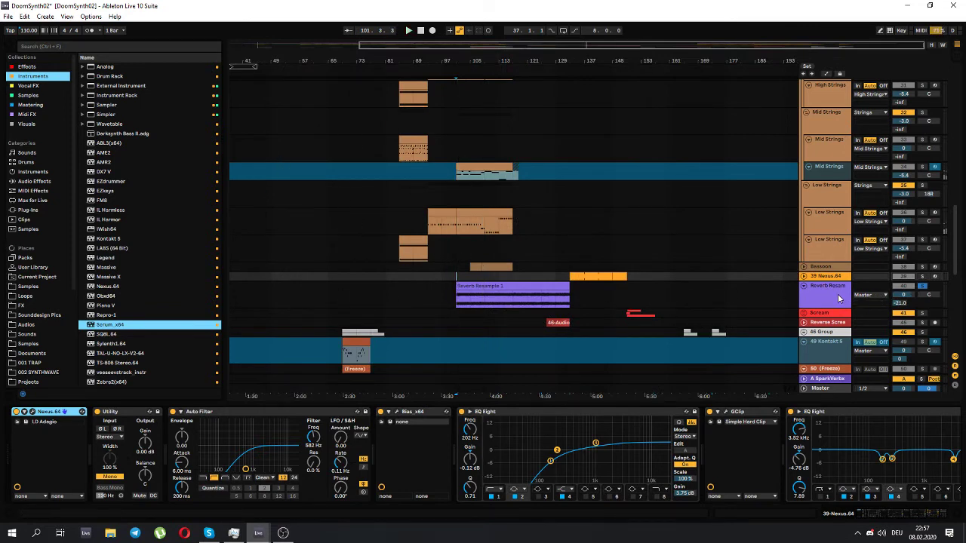
- Listen to the soloed Reverb Resample track, jumping ahead to bars 114 and 117, and stop playback
click(500, 299)
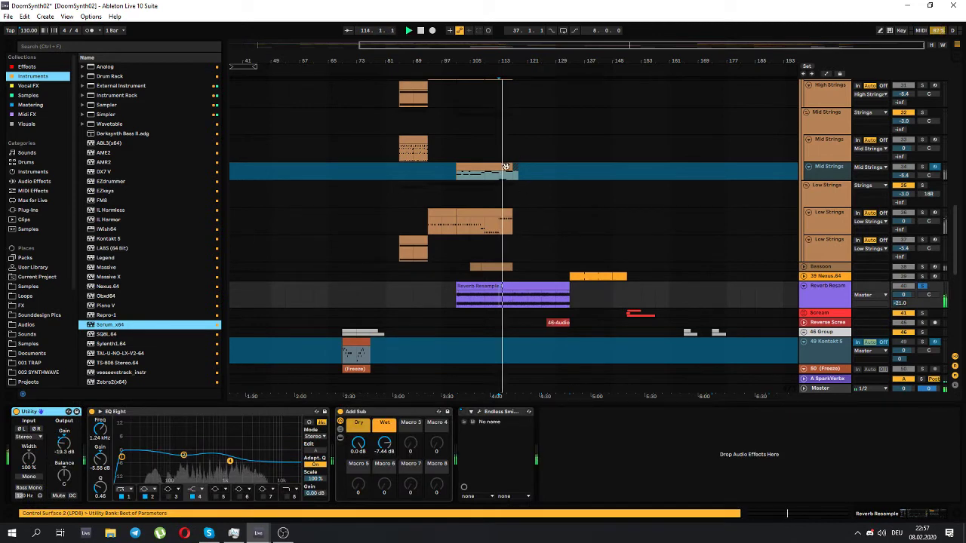
click(505, 173)
click(512, 292)
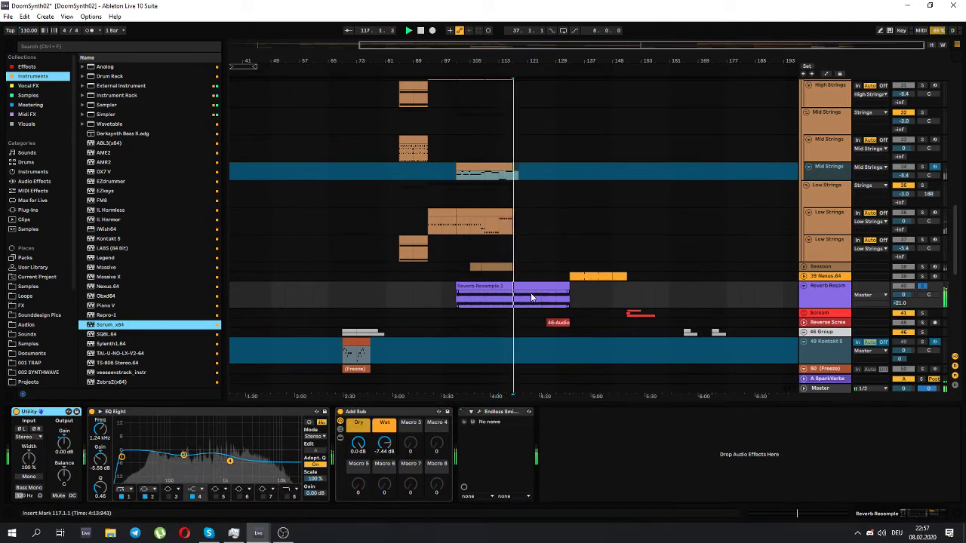
key(space)
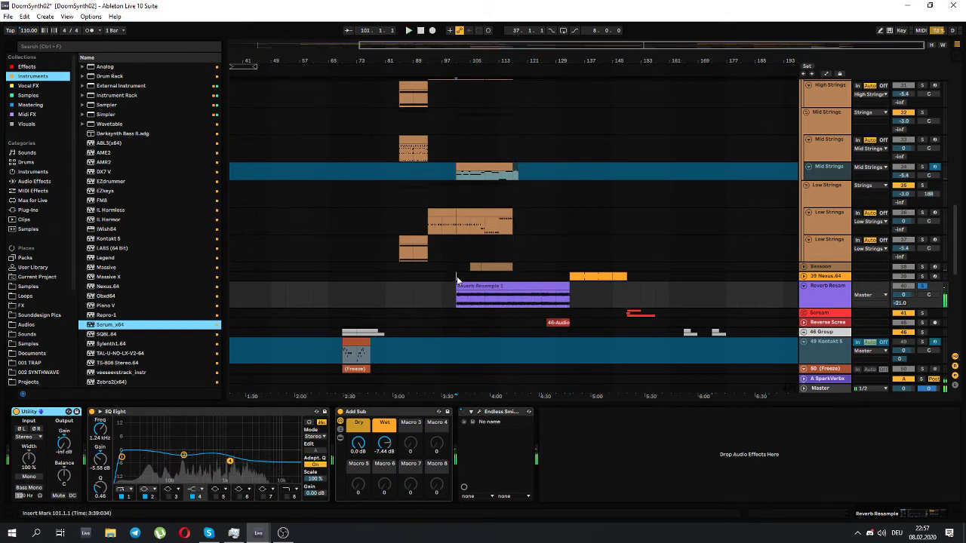
- Select the Reverb Resample 1 clip and the Mid Strings Legato clip at bar 101 in turn to compare them
click(456, 276)
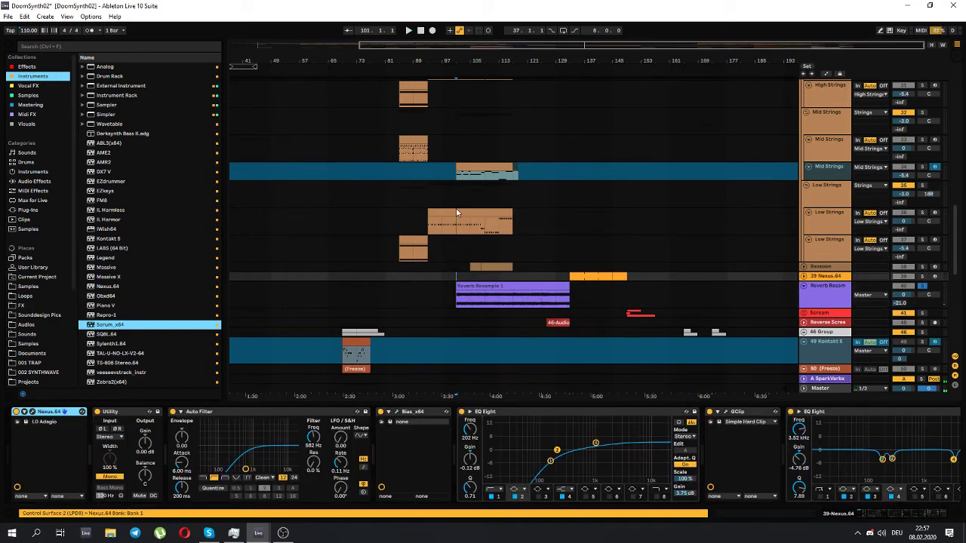
click(475, 286)
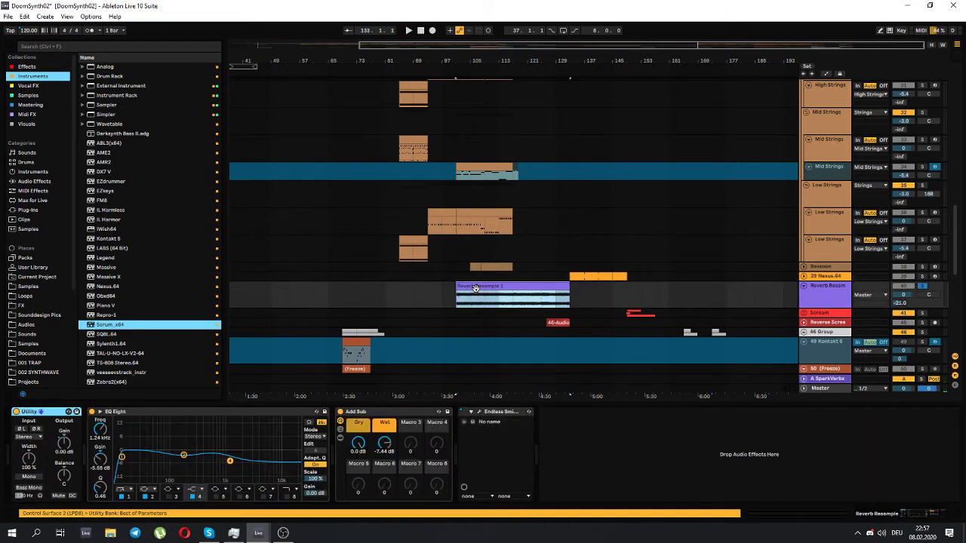
click(487, 167)
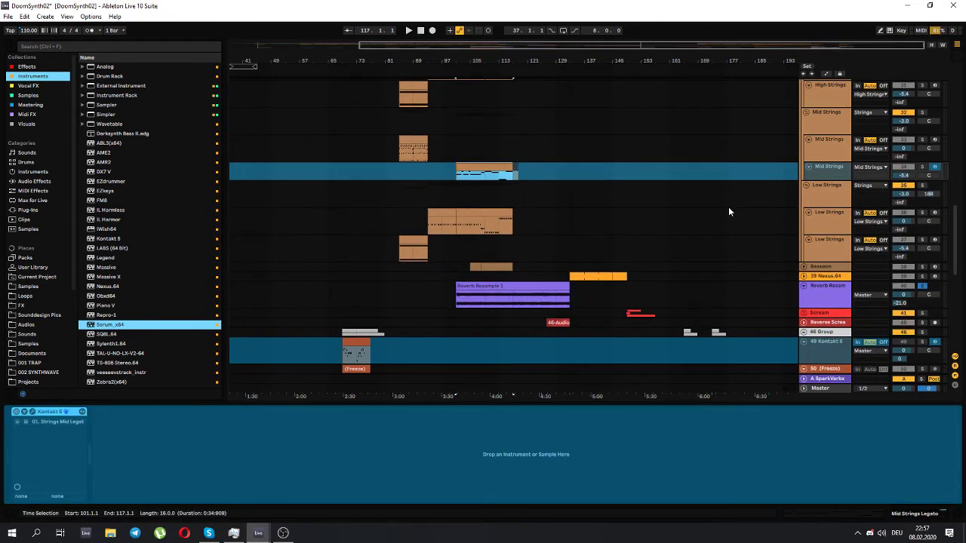
- Unfold the Bassoon track, set the playback start to its clip at bar 105, and show its device chain
click(803, 270)
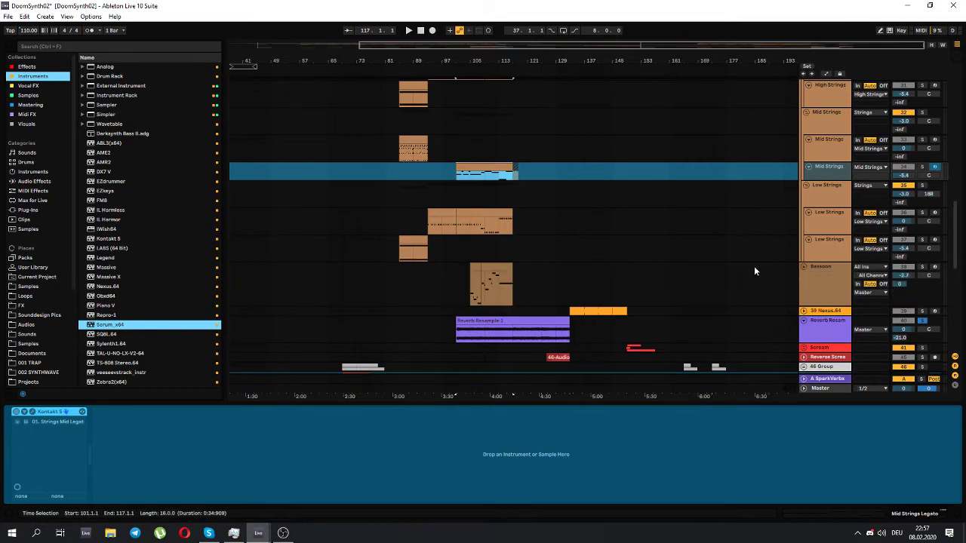
scroll(754, 265, down, 2)
key(z)
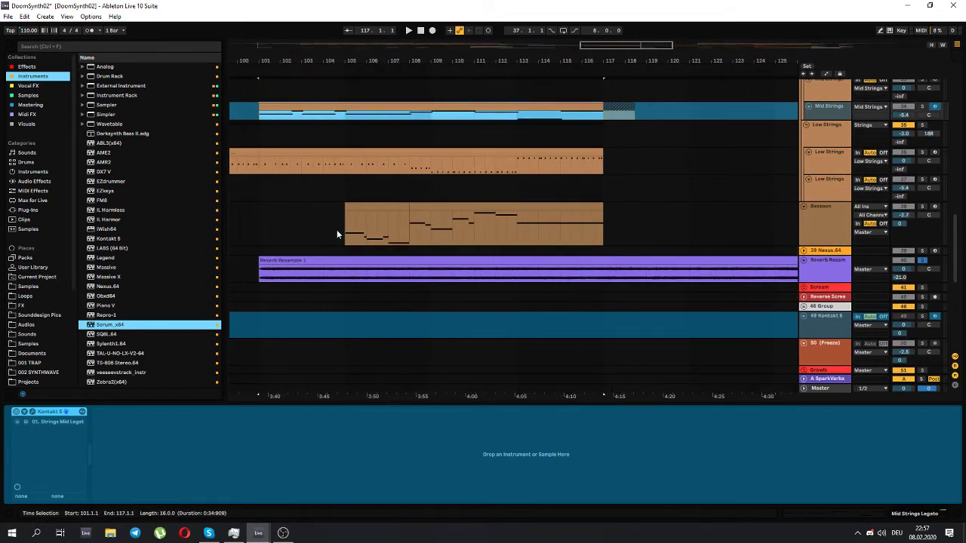
click(343, 234)
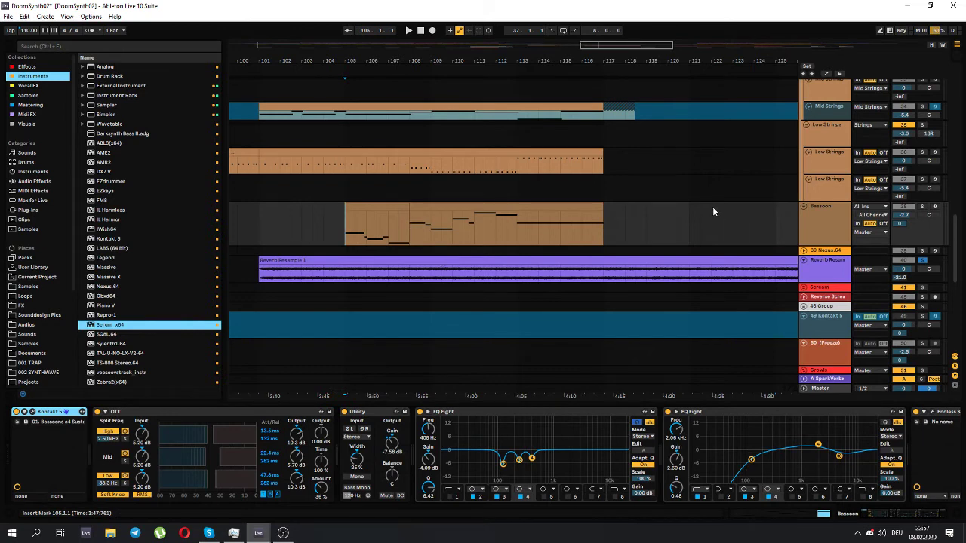
scroll(657, 240, up, 3)
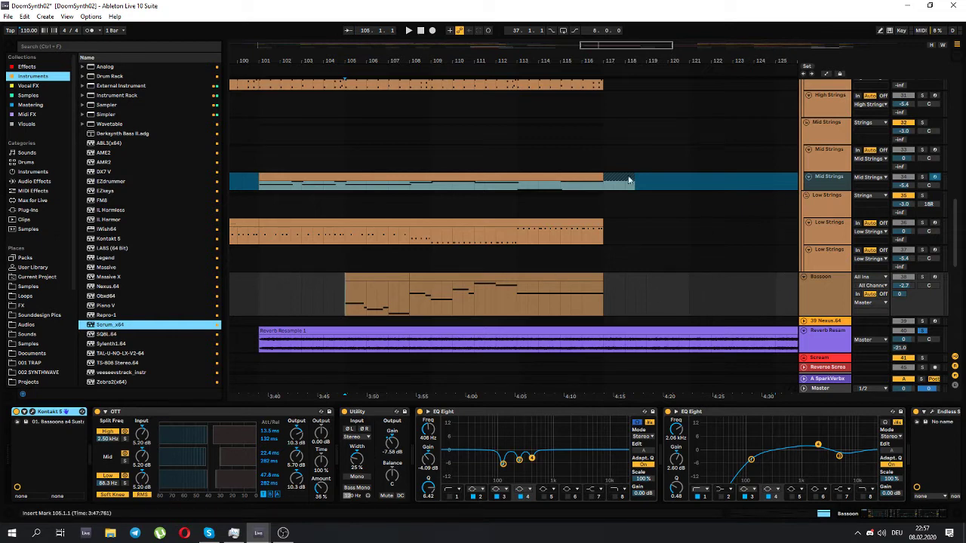
- Solo the Bassoon track and play it from bar 105
scroll(636, 224, up, 5)
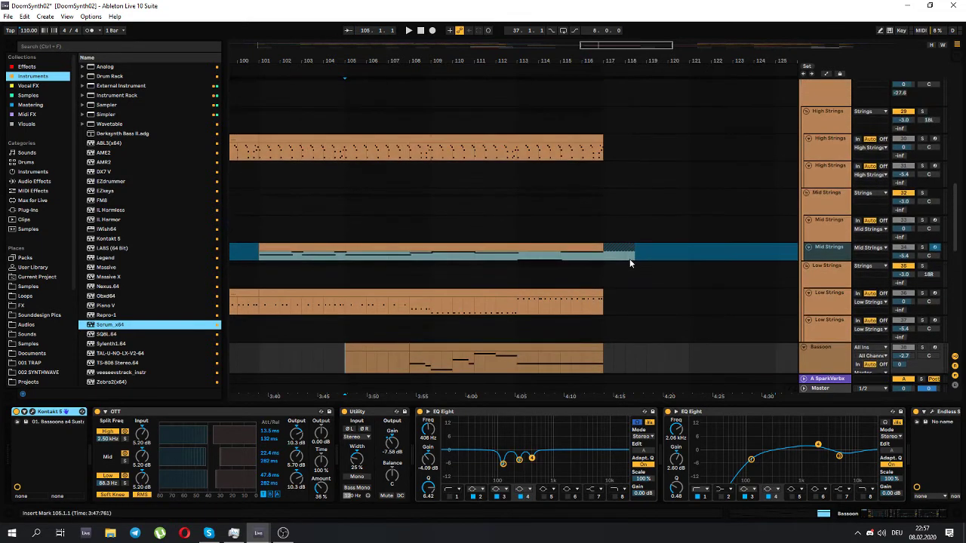
scroll(639, 266, up, 8)
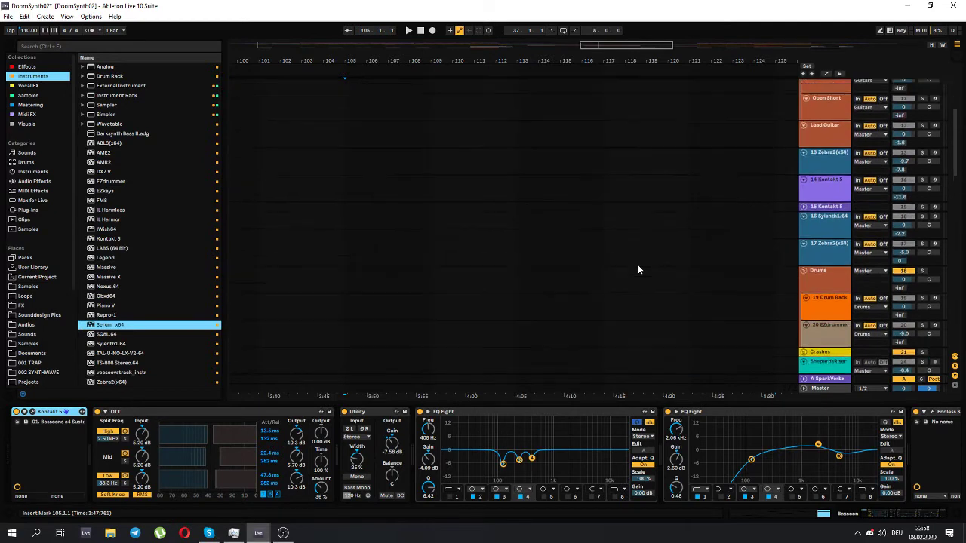
drag(953, 169, 957, 253)
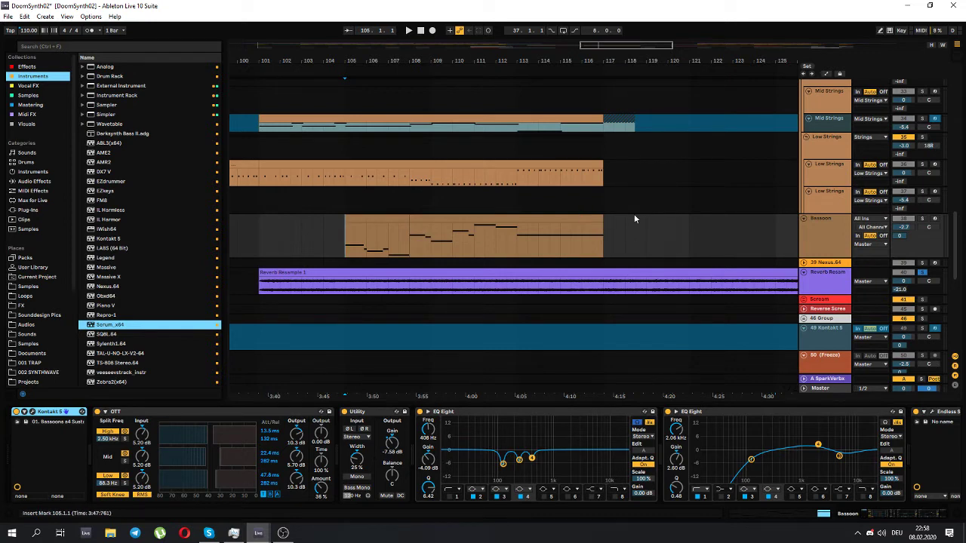
drag(598, 48, 598, 72)
click(807, 120)
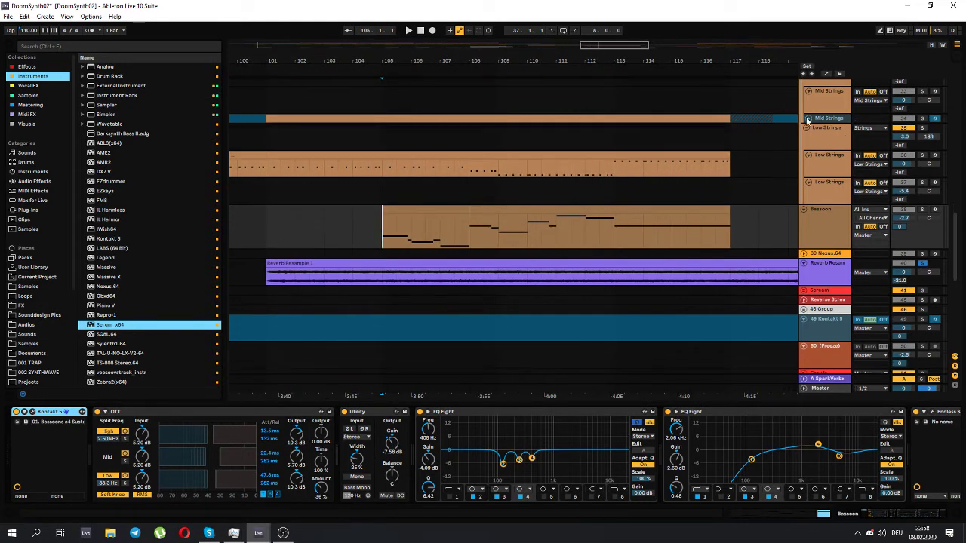
click(807, 119)
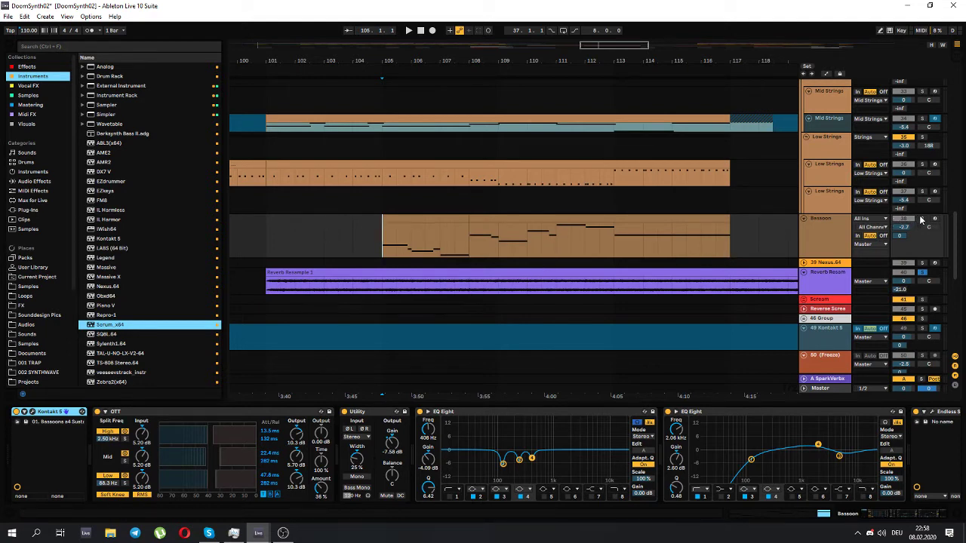
key(space)
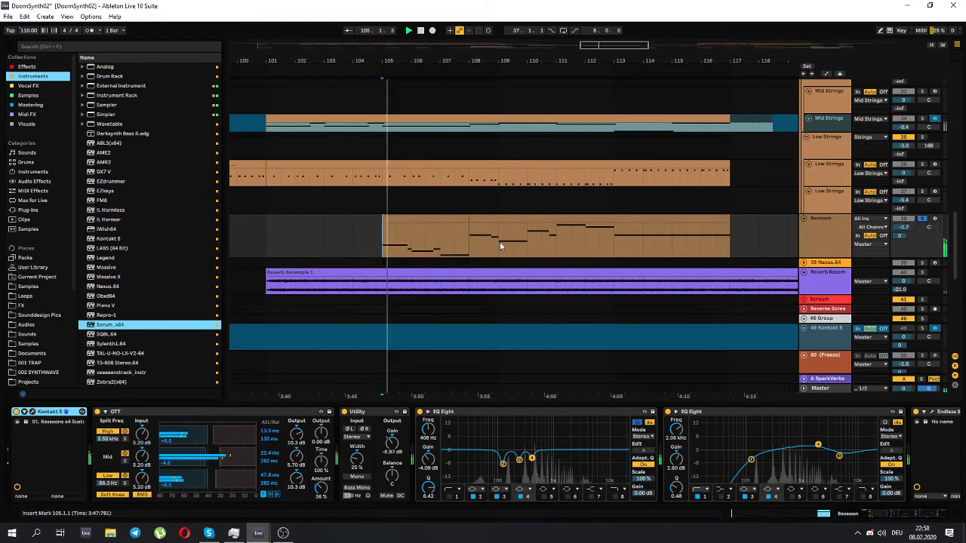
- Open the notes of the Bassoon clips at bars 105 and 108 and view the second clip's MIDI Ctrl modulation envelope
double_click(413, 223)
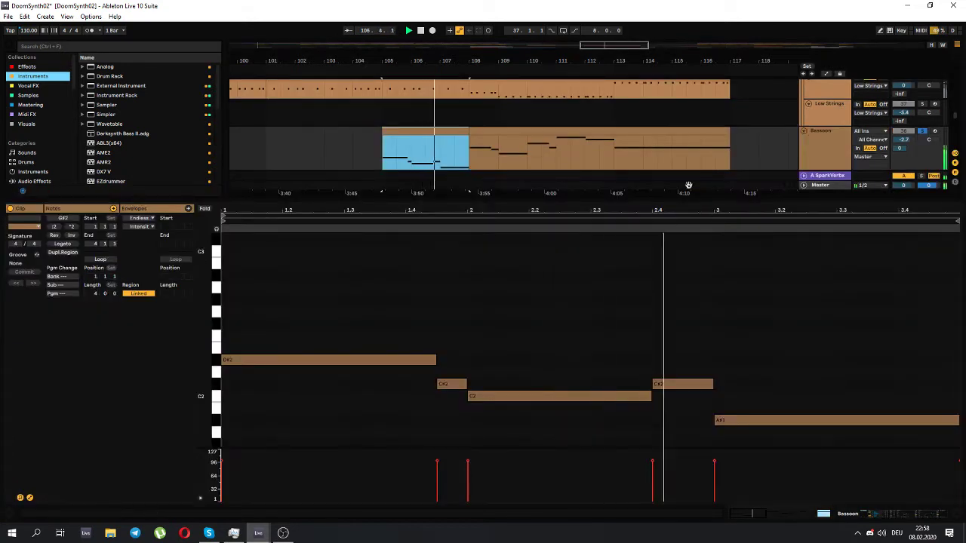
click(505, 131)
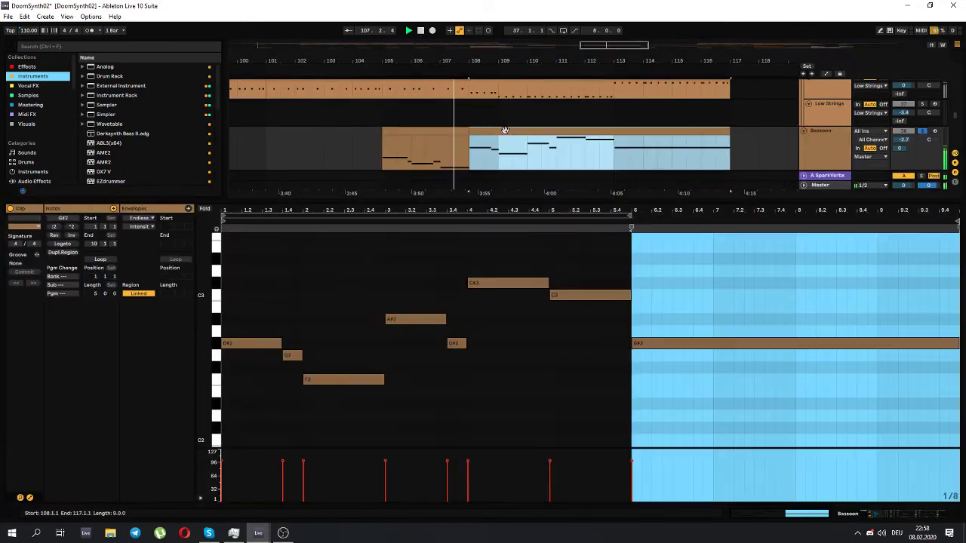
click(29, 498)
click(29, 499)
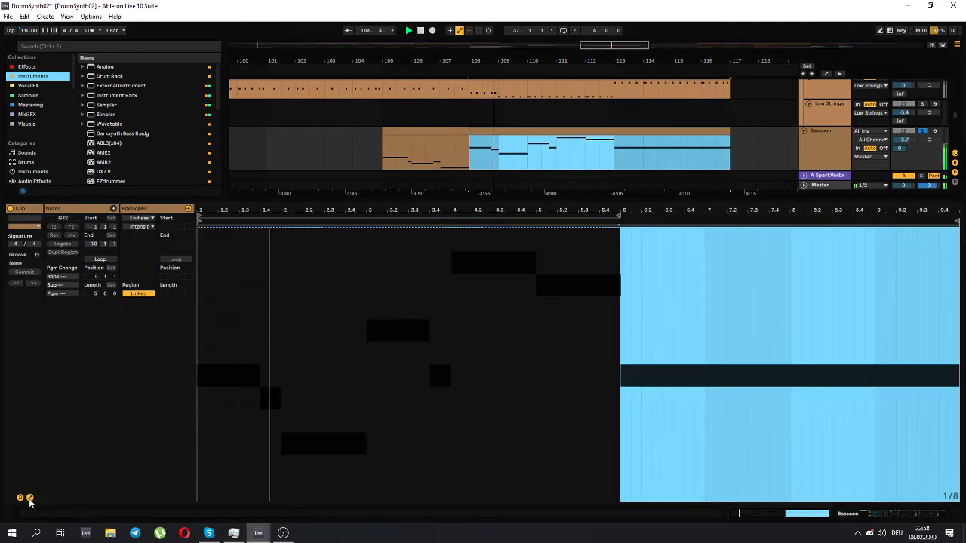
click(139, 218)
click(140, 229)
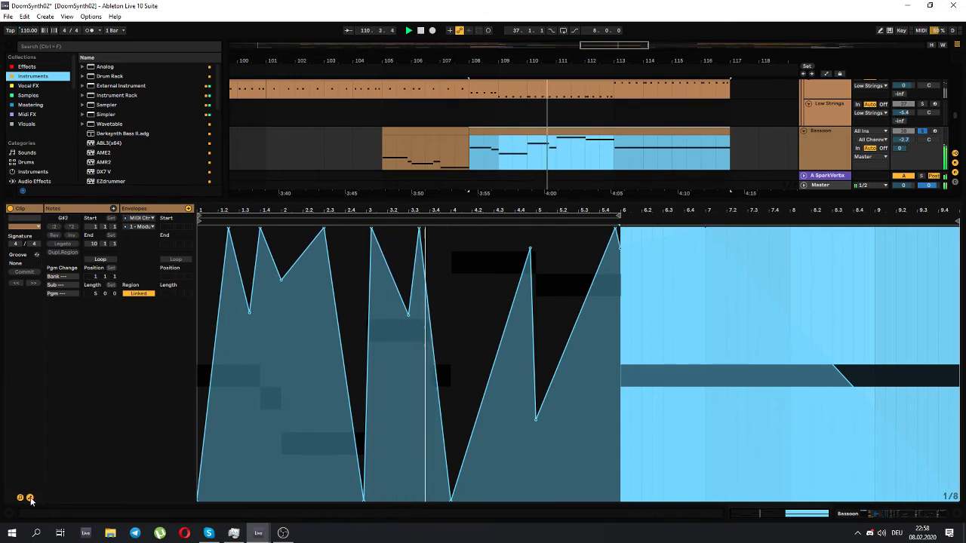
click(29, 498)
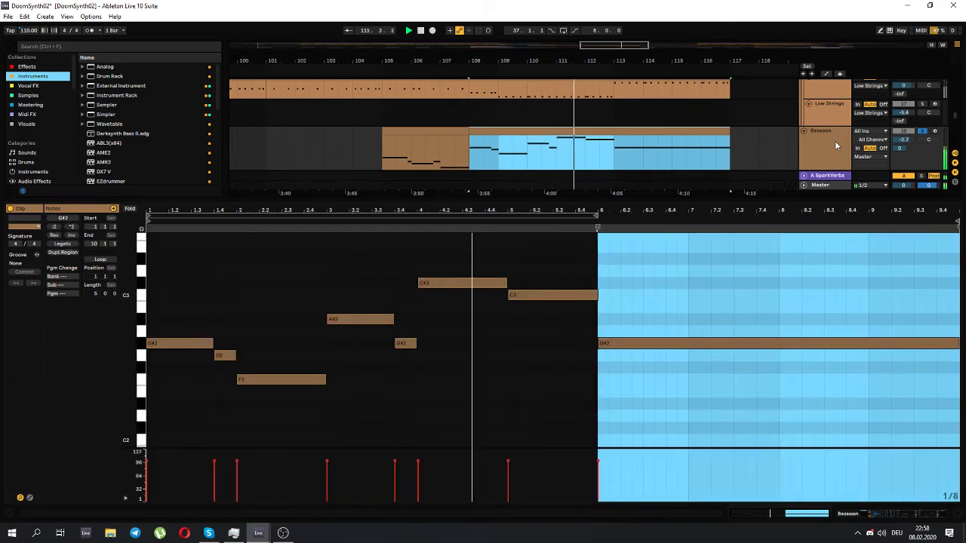
key(space)
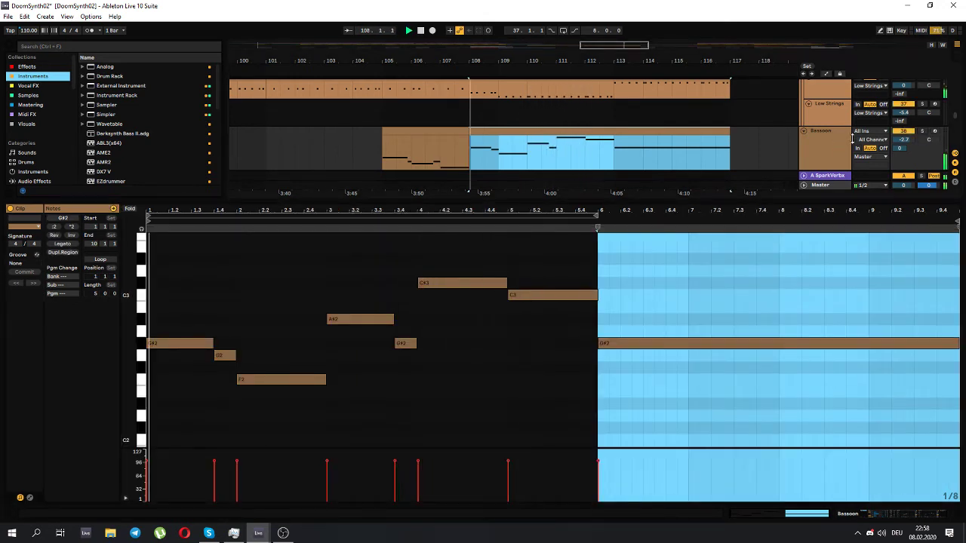
click(816, 154)
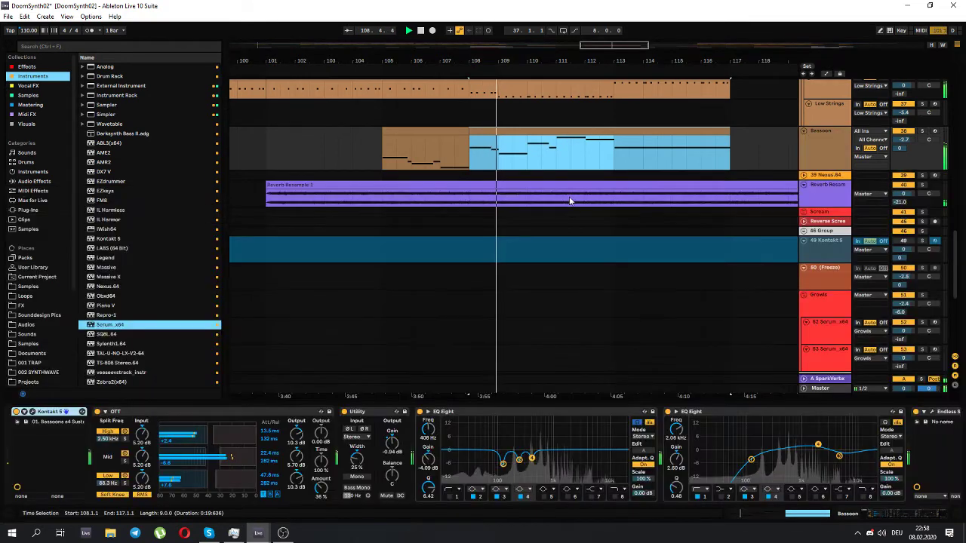
scroll(683, 221, up, 2)
drag(620, 56, 517, 43)
scroll(519, 223, up, 3)
key(space)
- Solo the Strings group and play it from bar 113 while viewing its Endless Smile plug-in, closing the plug-in and turning solo off to finish
scroll(772, 202, up, 5)
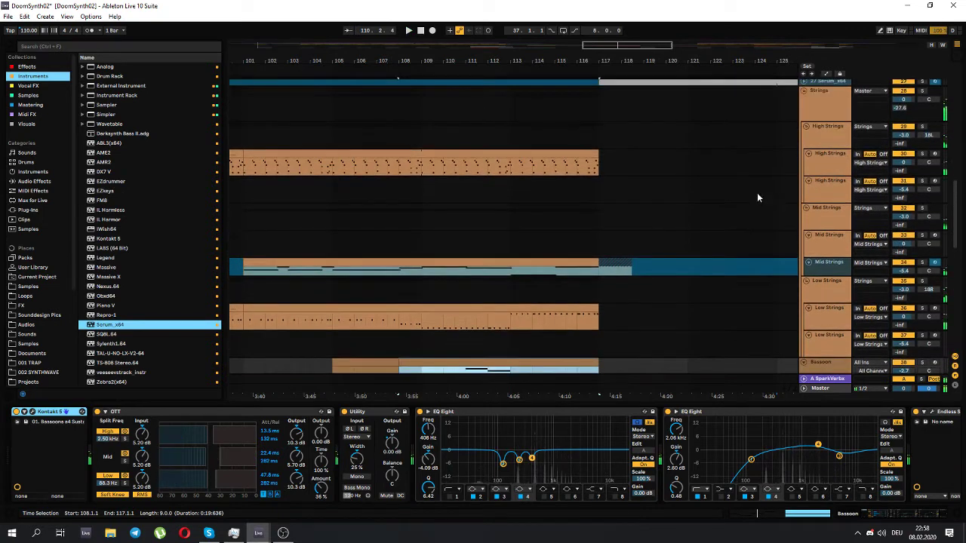
scroll(592, 237, down, 1)
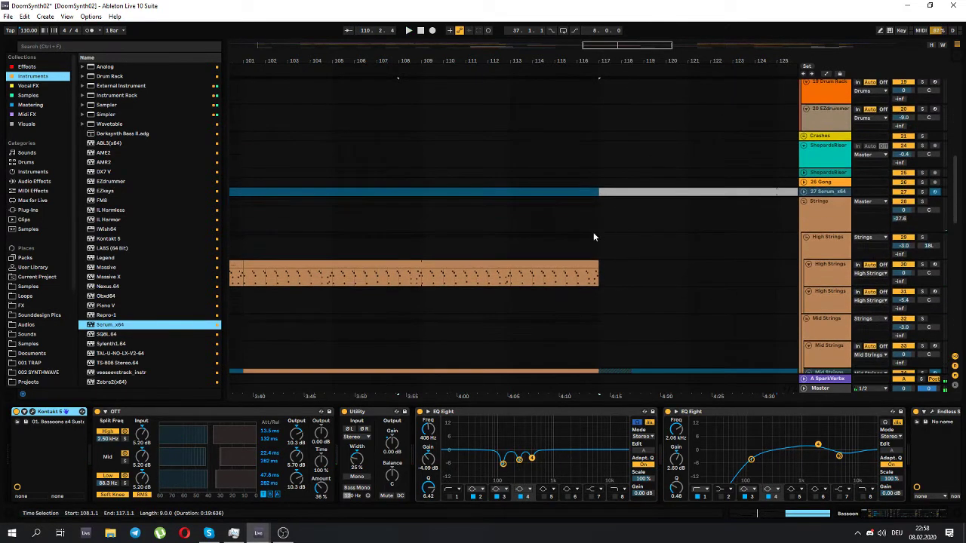
click(511, 215)
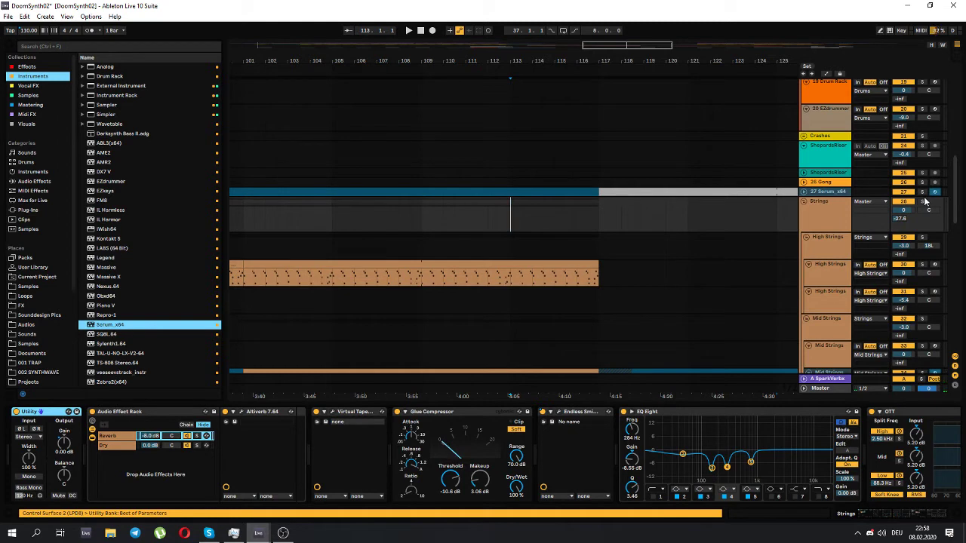
click(558, 415)
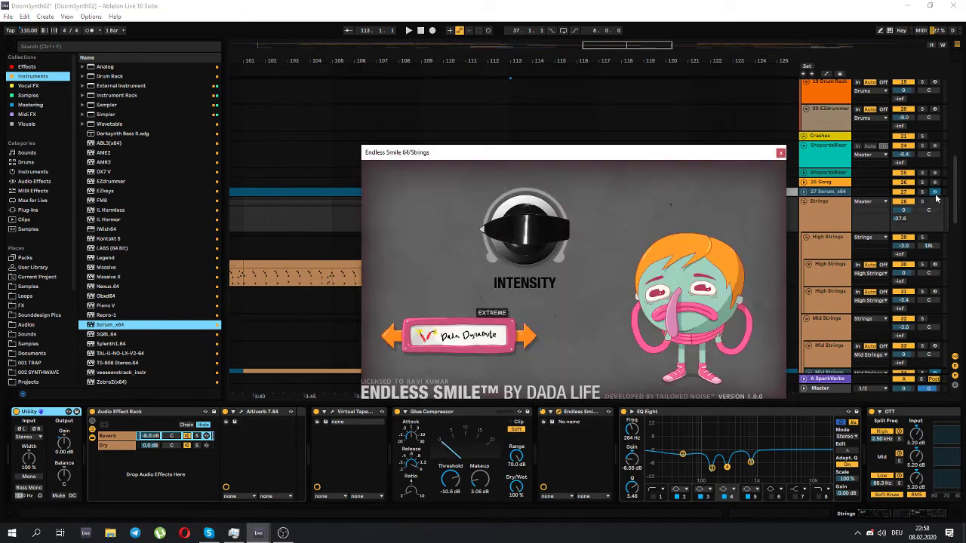
key(space)
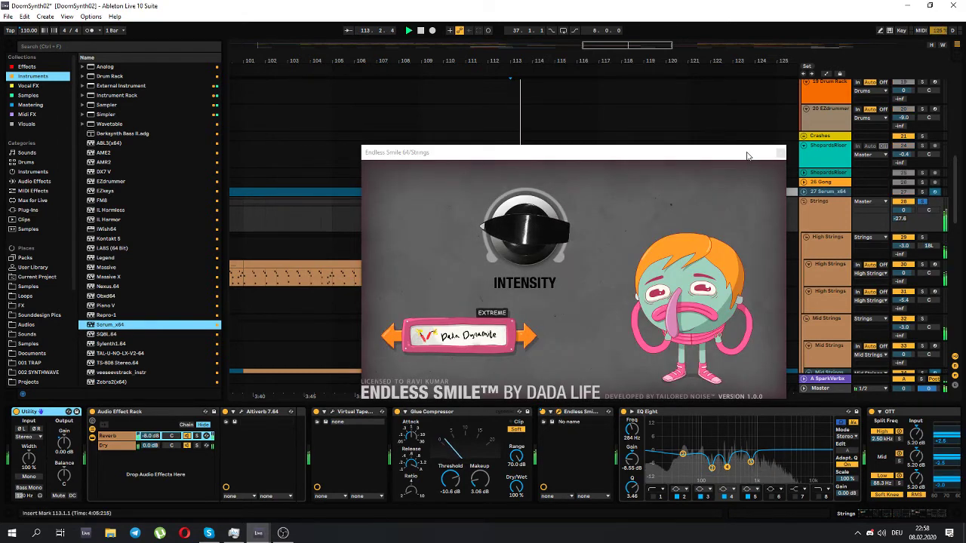
drag(737, 153, 458, 85)
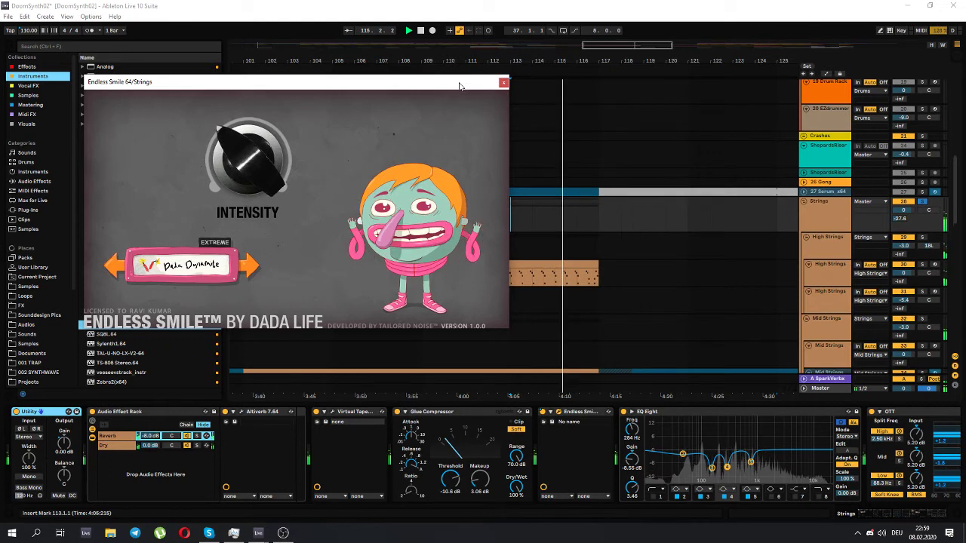
click(504, 83)
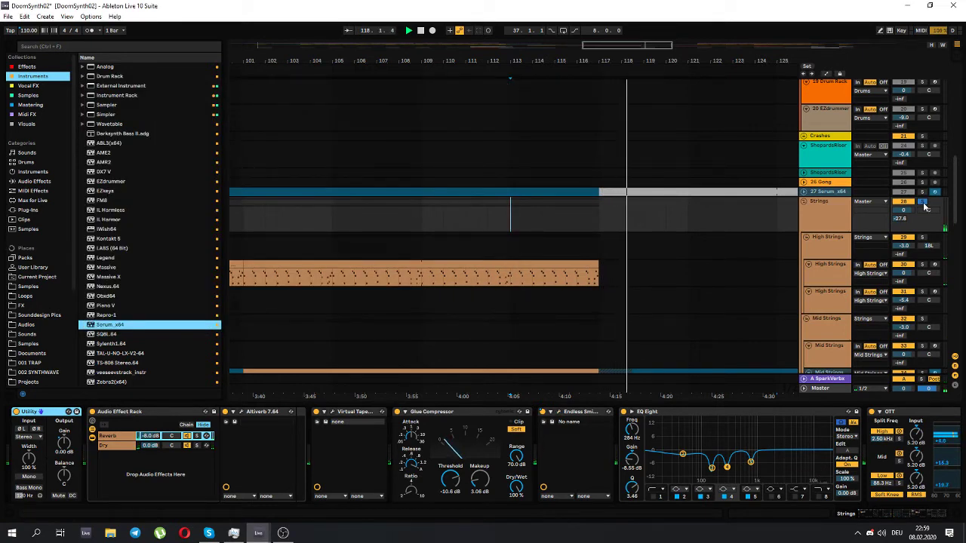
click(922, 202)
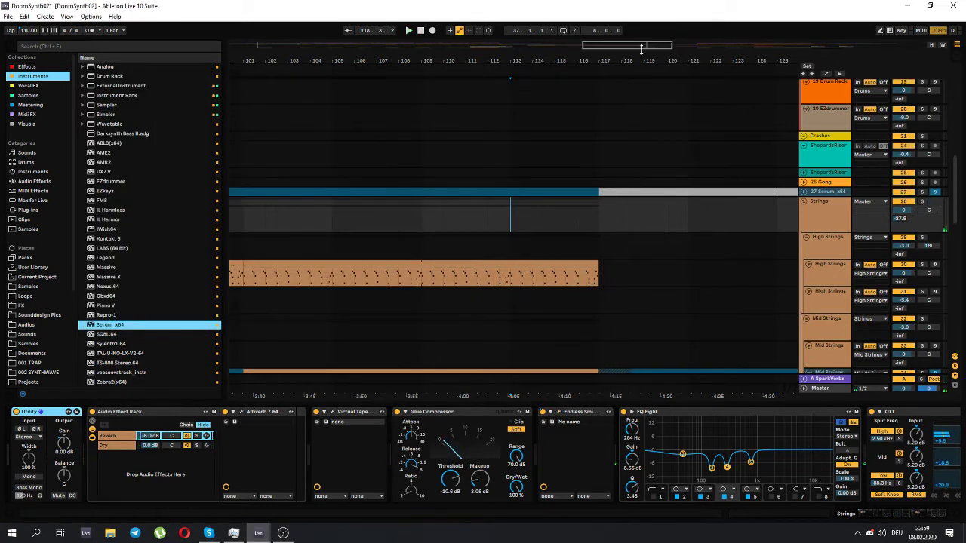
- Set the playback start to bar 117 on the lower Low Strings track and display the automation lanes around Reverb Resample
drag(641, 50, 650, 23)
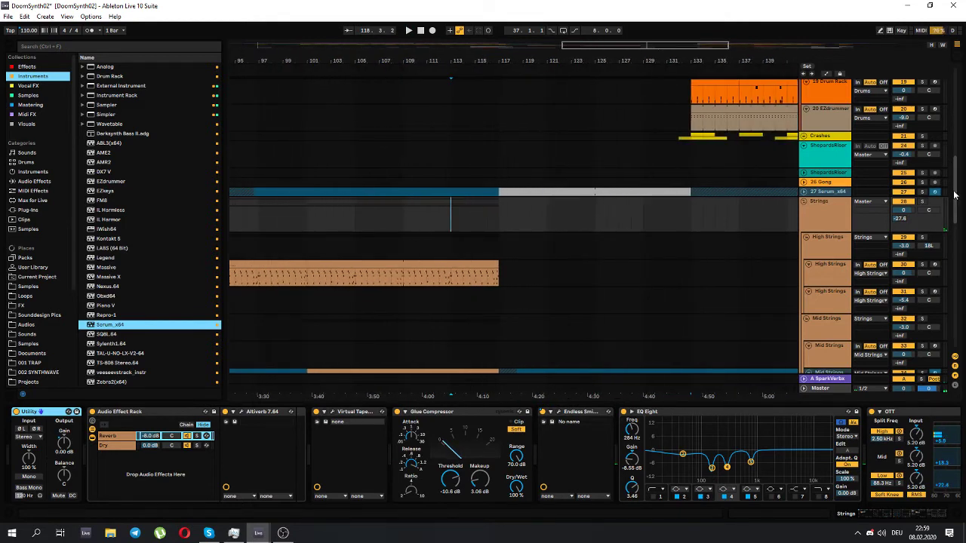
drag(953, 195, 963, 240)
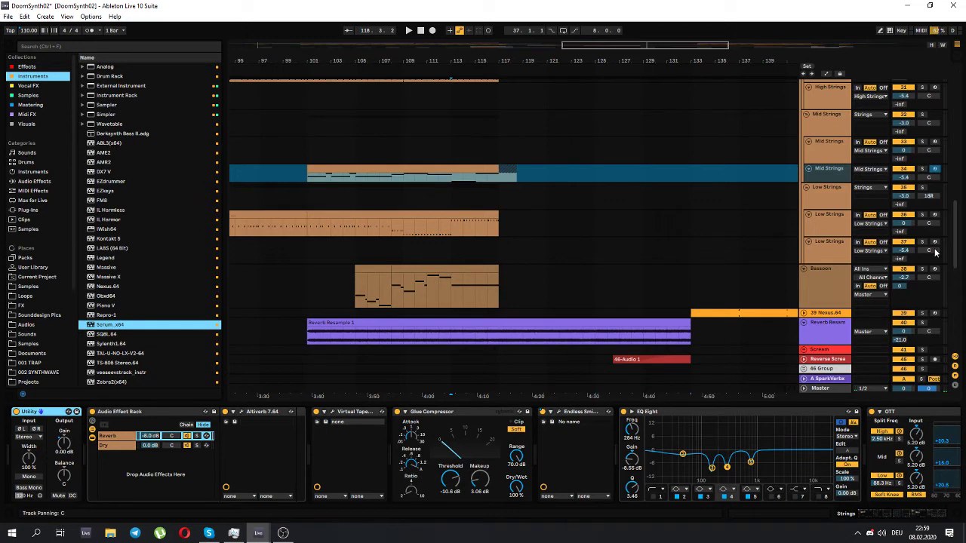
scroll(701, 247, down, 4)
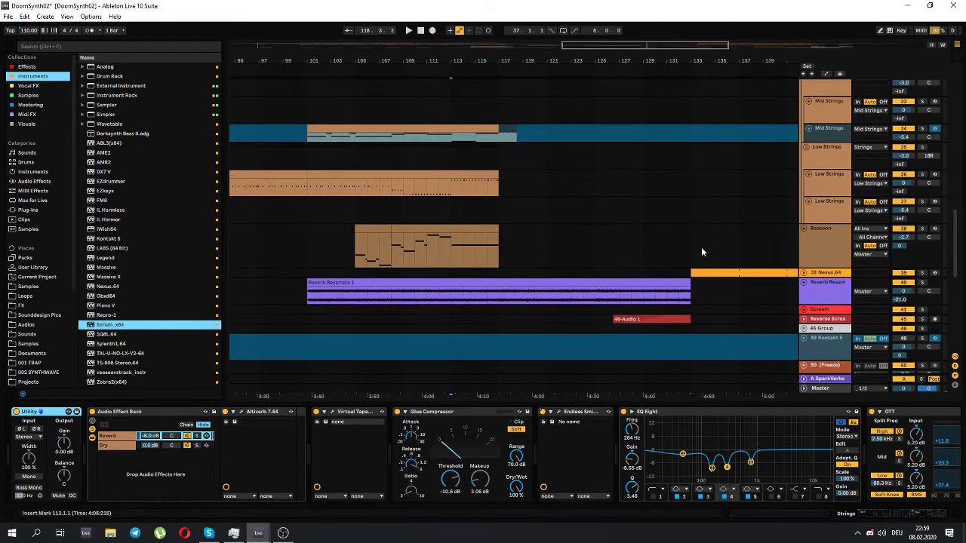
scroll(643, 161, up, 3)
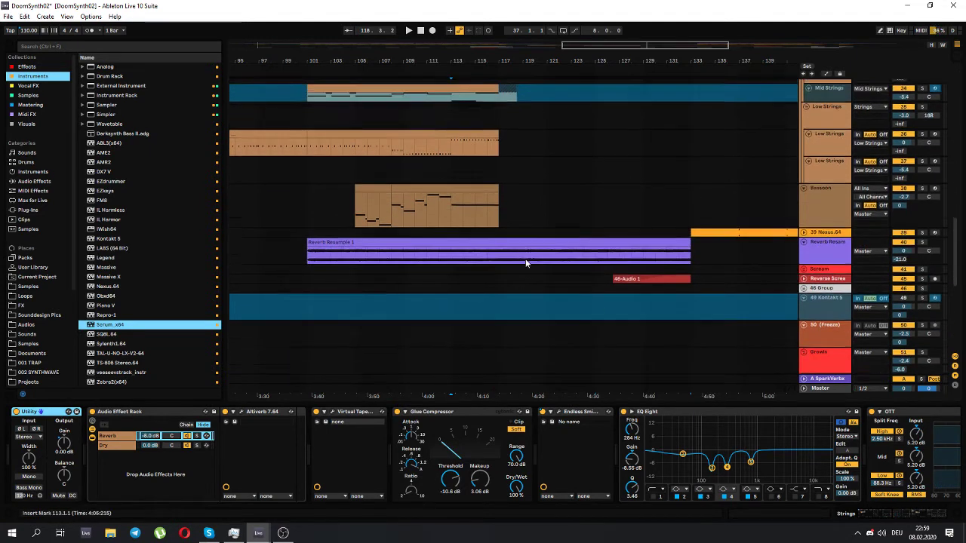
click(498, 222)
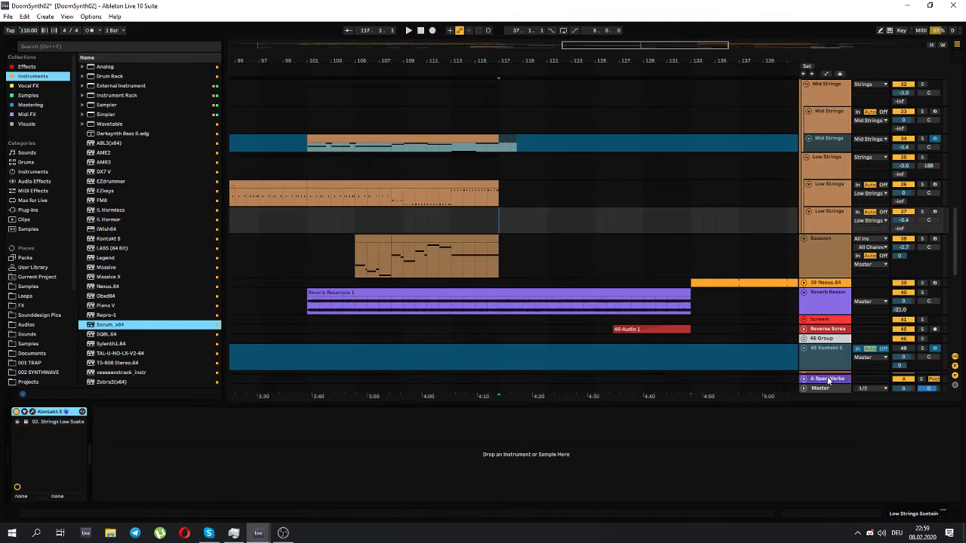
key(a)
scroll(664, 288, down, 5)
- Play the full mix from bar 117 while examining the Bassoon and Reverb Resample automation, and stop playback
key(space)
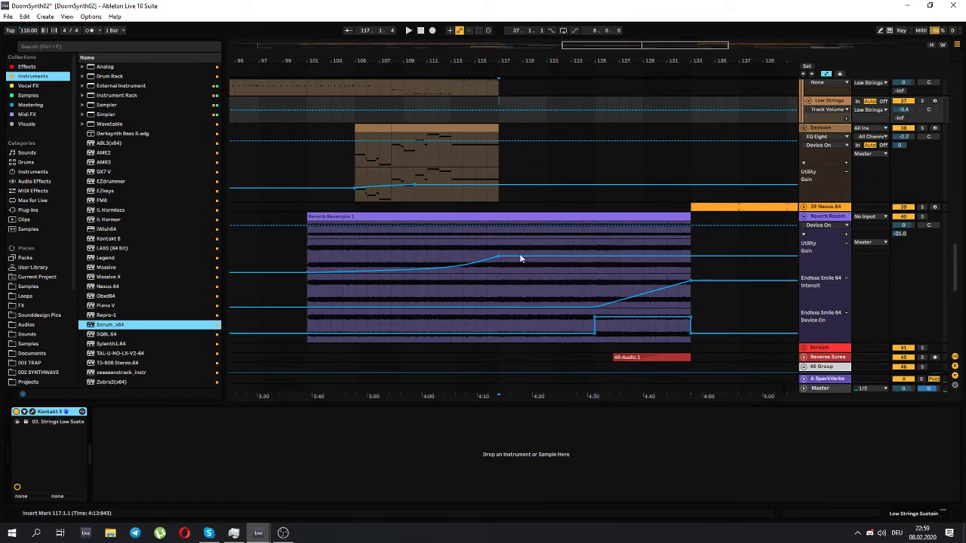
key(space)
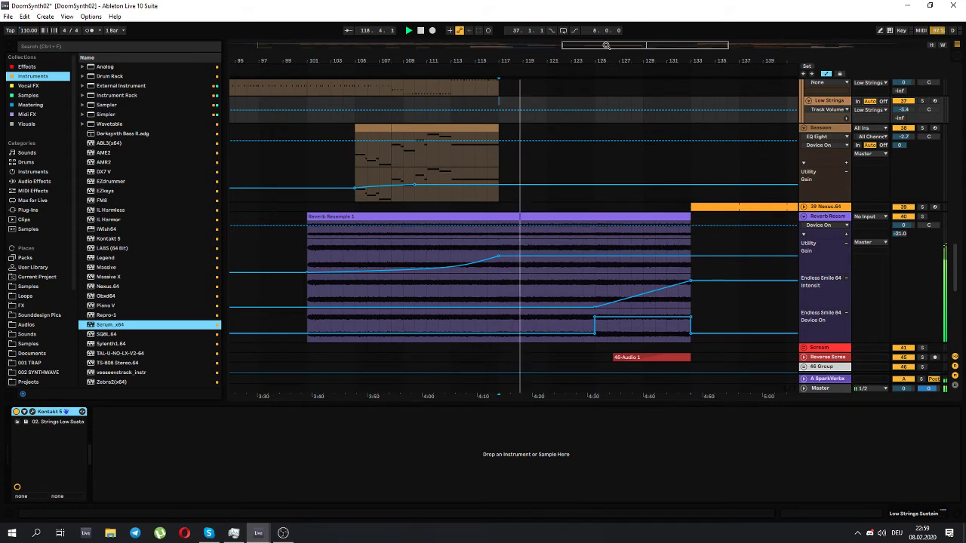
drag(609, 48, 608, 33)
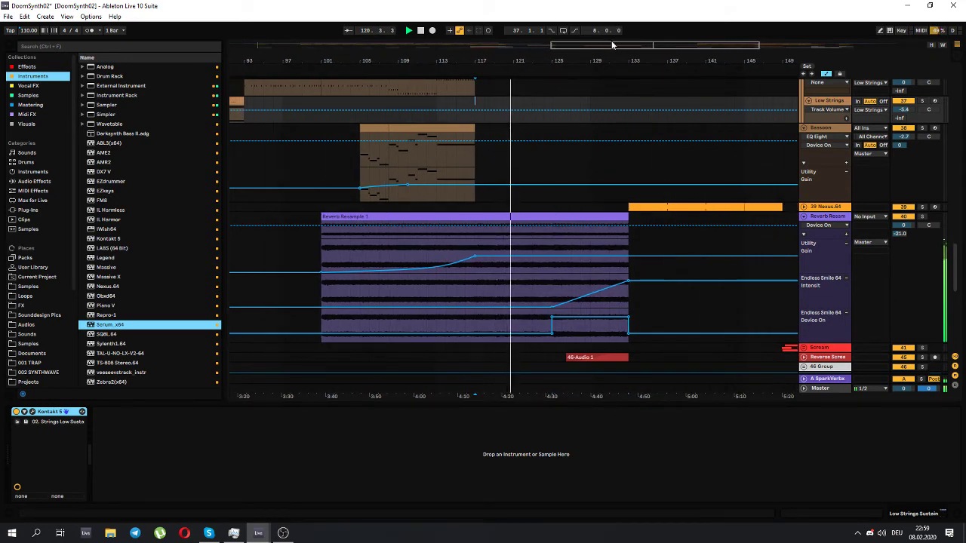
drag(612, 43, 480, 44)
scroll(432, 254, up, 2)
scroll(433, 254, up, 1)
scroll(592, 268, right, 4)
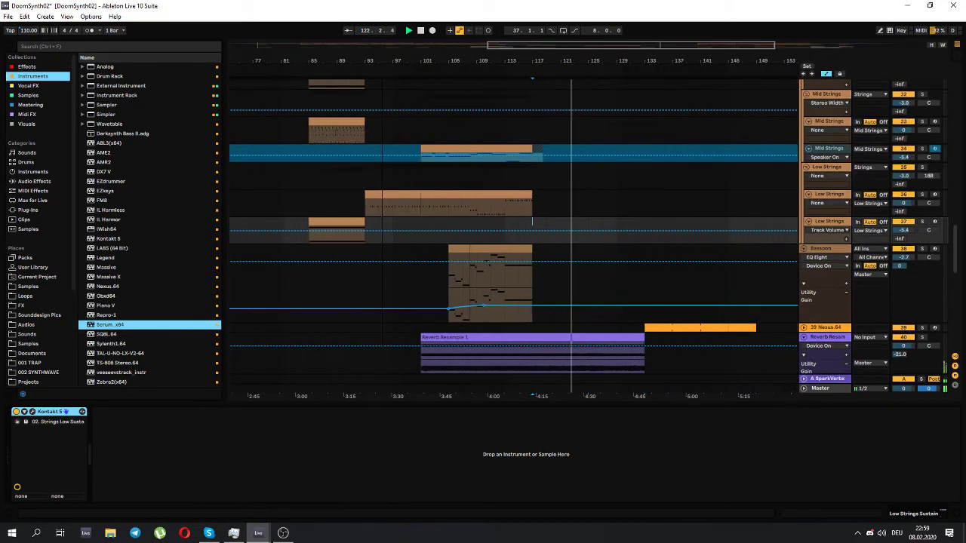
scroll(593, 267, down, 5)
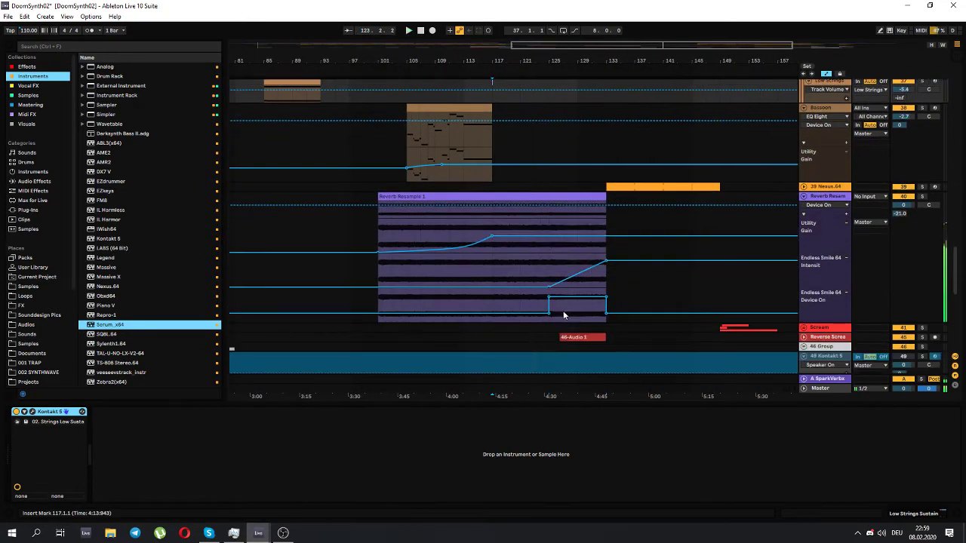
- Unfold the Master track to inspect its Song Tempo automation at bar 125, then hide automation and fold the track again
click(803, 388)
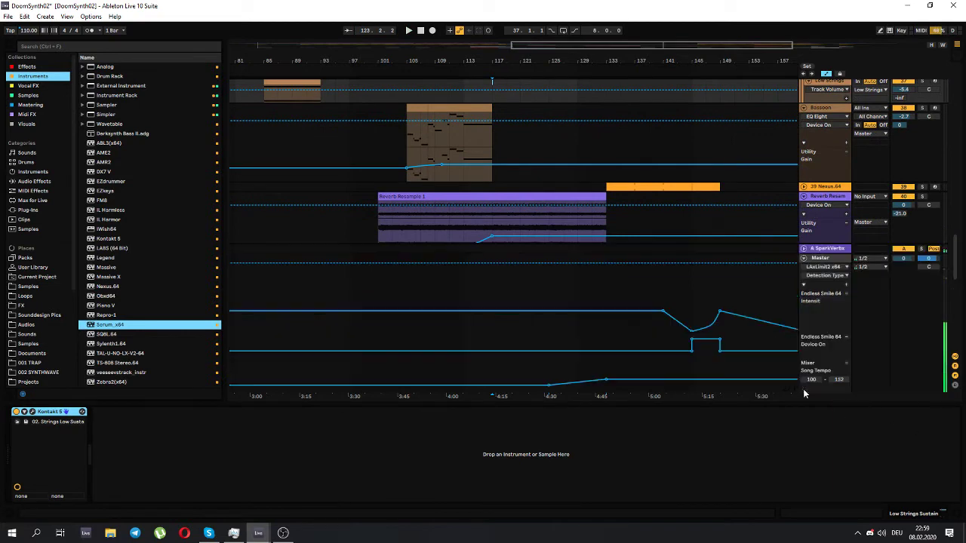
click(548, 377)
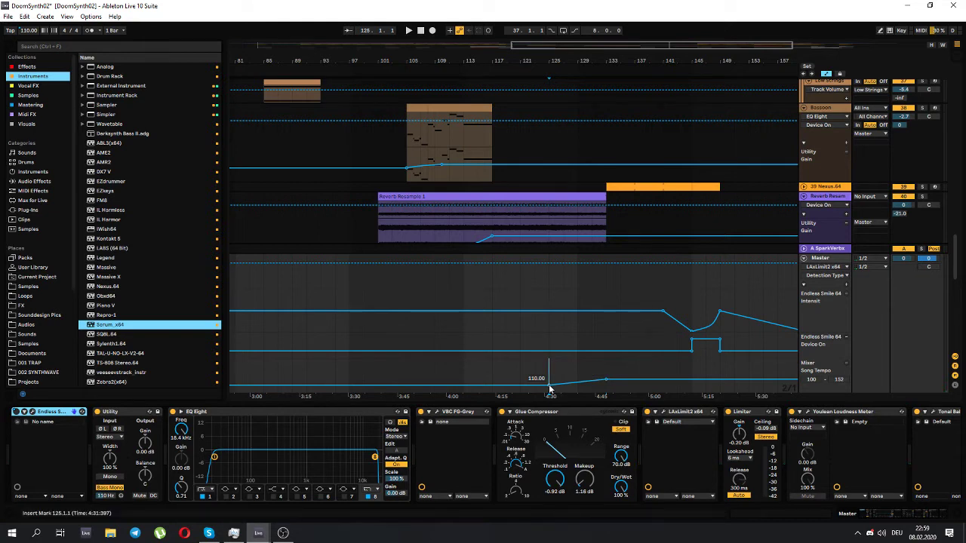
key(a)
click(807, 364)
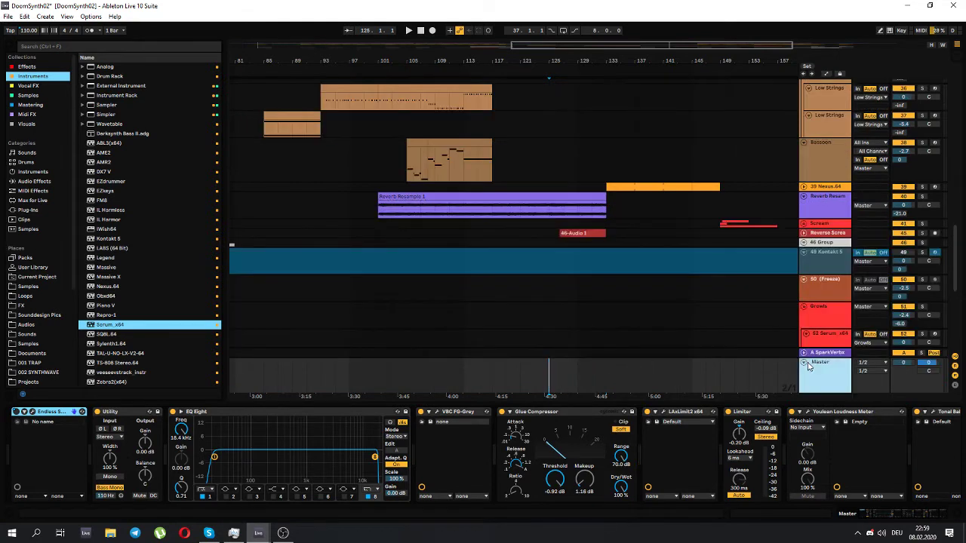
click(804, 363)
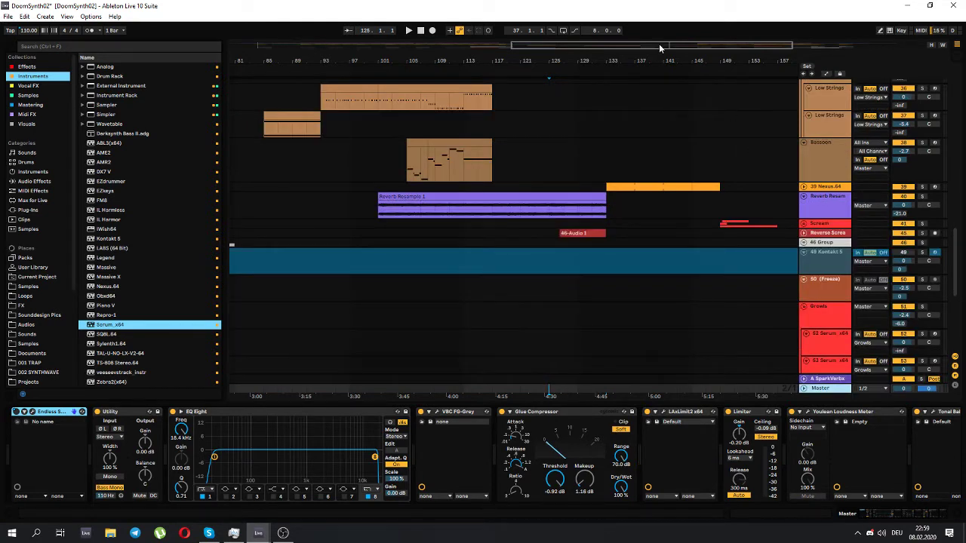
- Play the full mix from bar 125 while viewing the 46-Audio 1 clip and the Reverse Scream track's devices, and stop playback
key(space)
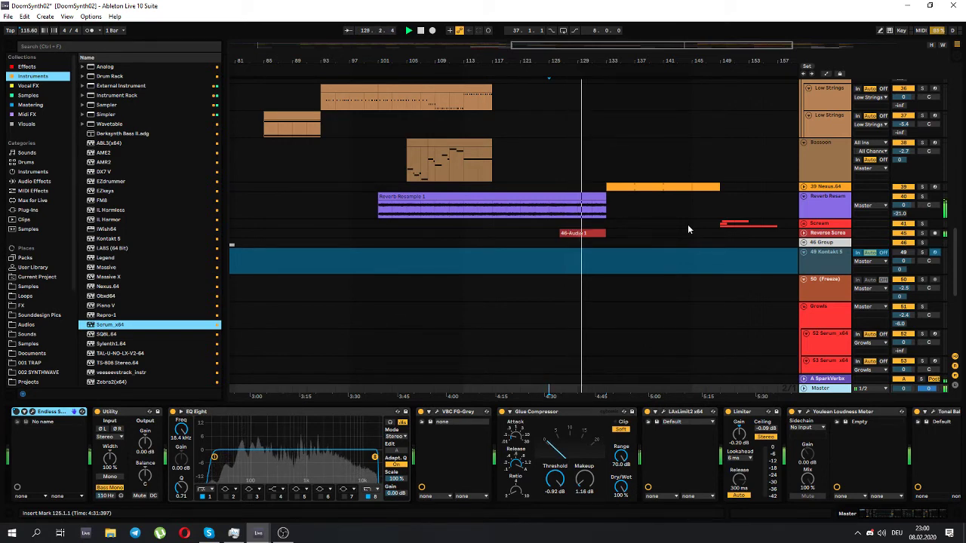
double_click(593, 233)
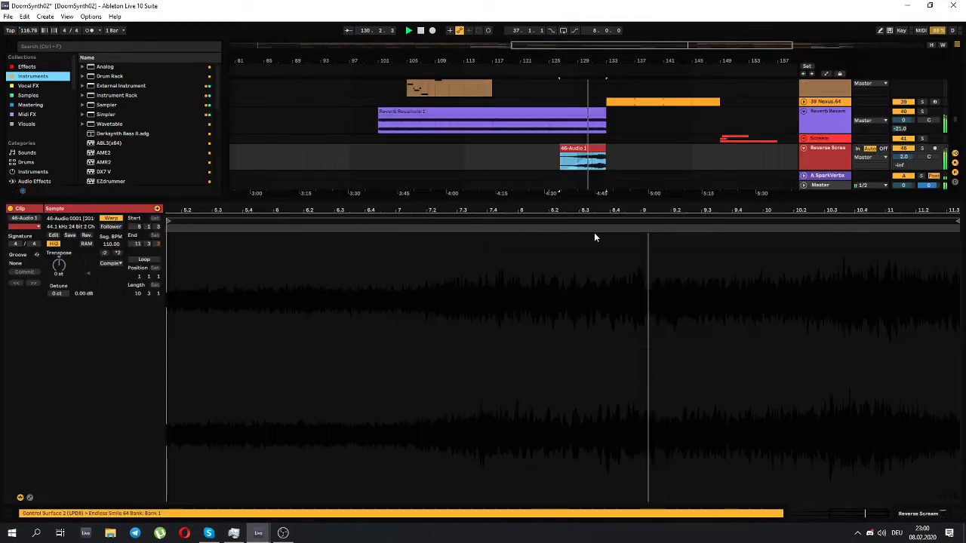
double_click(836, 166)
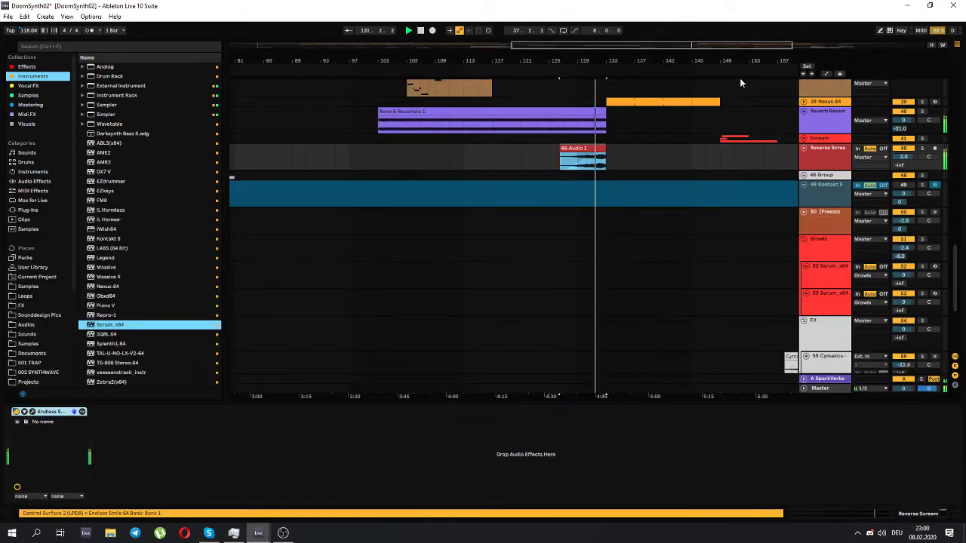
drag(724, 47, 724, 141)
scroll(647, 248, up, 1)
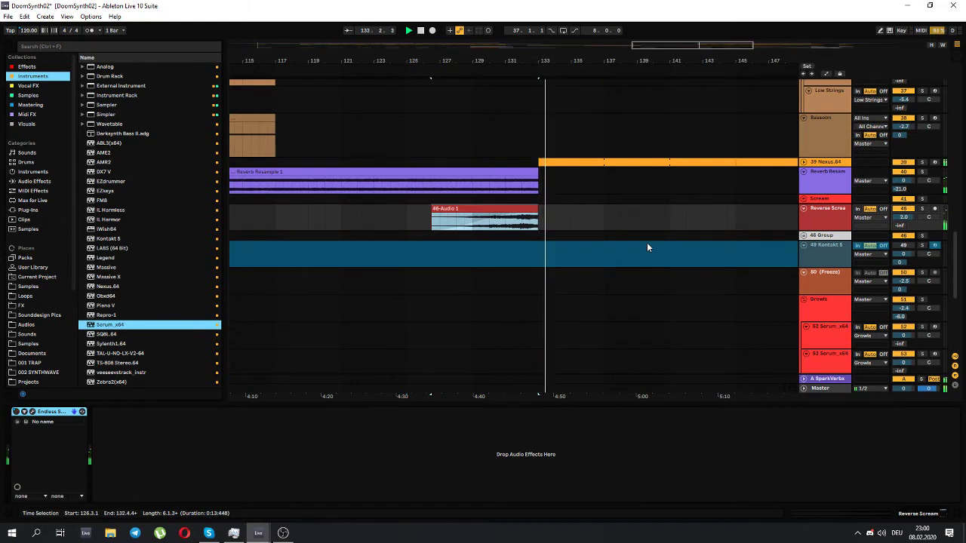
scroll(648, 247, up, 1)
key(space)
- Solo the Reverse Scream track and play it from bar 131 while showing its Endless Smile device, stopping playback to finish
click(522, 259)
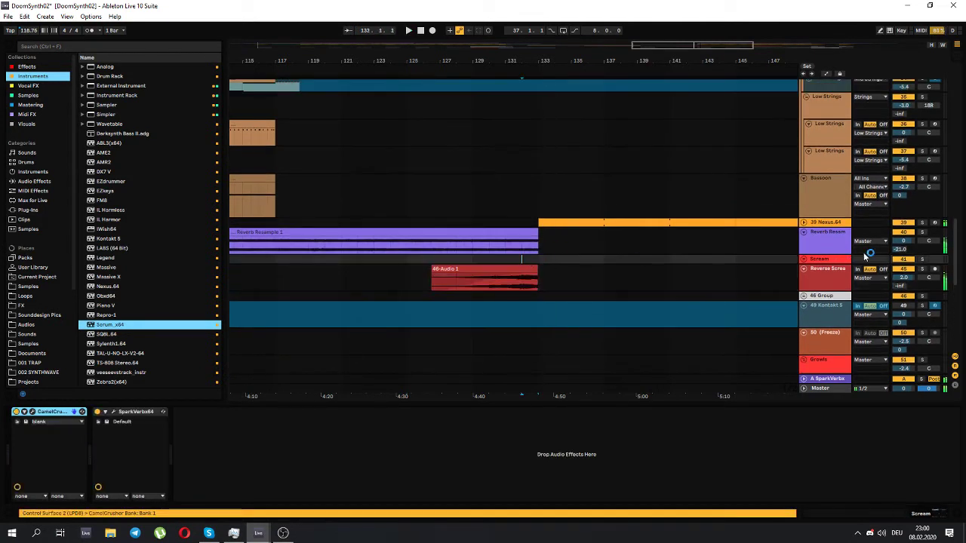
click(923, 270)
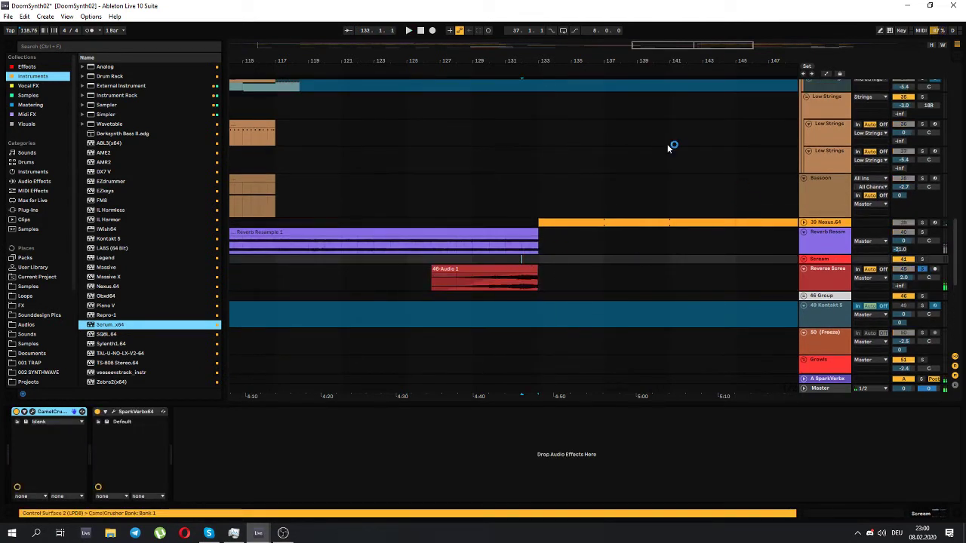
click(511, 260)
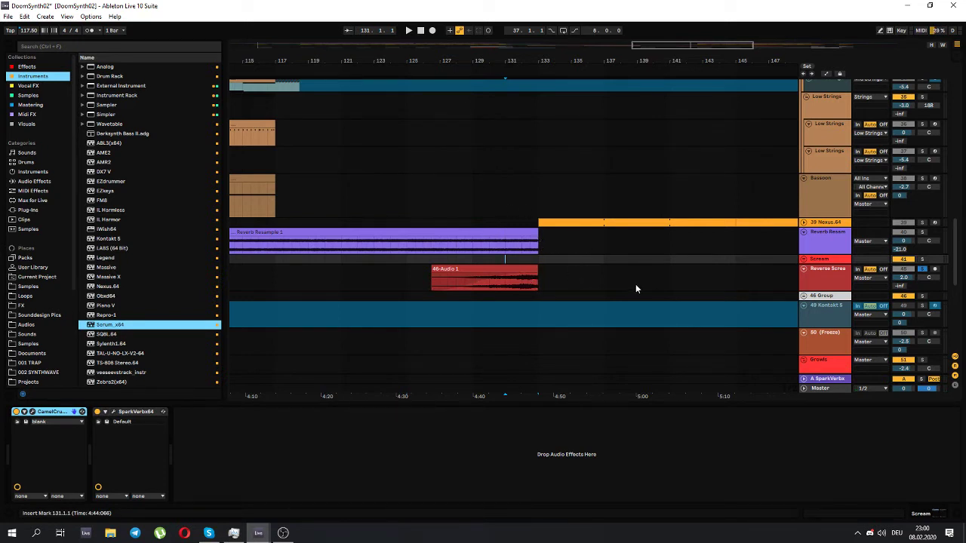
key(space)
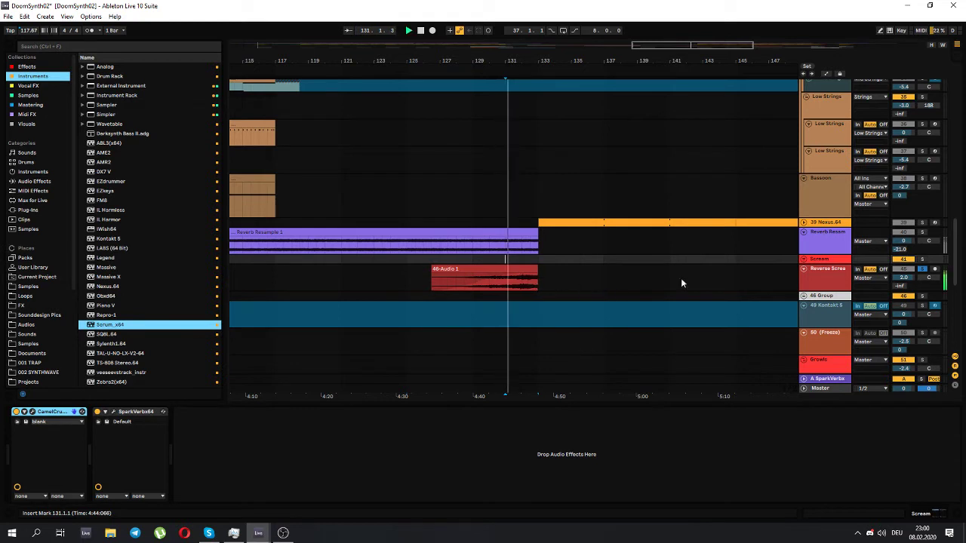
click(757, 288)
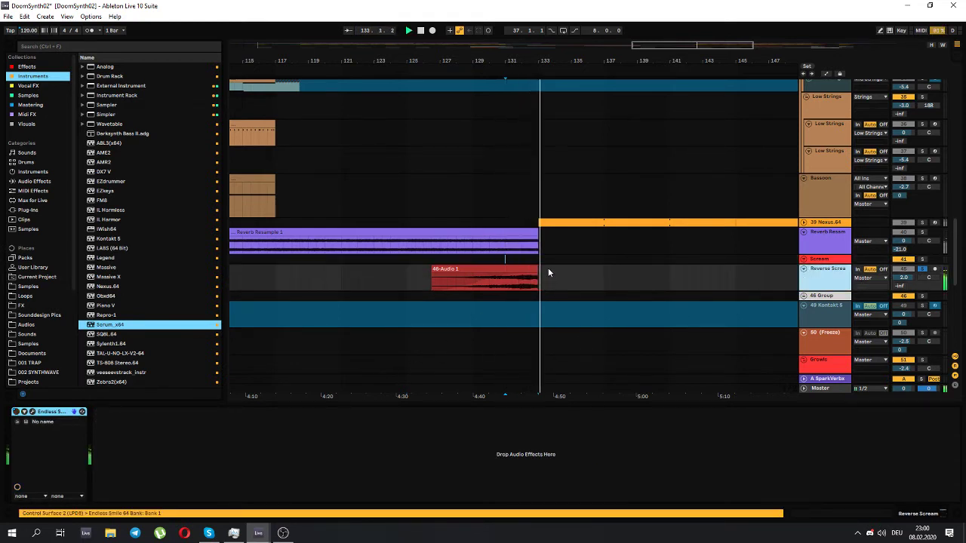
key(space)
- Set the playback start to bar 133, solo the 7 Zebra2(x64) bass track and play it briefly
click(538, 212)
drag(959, 270, 957, 107)
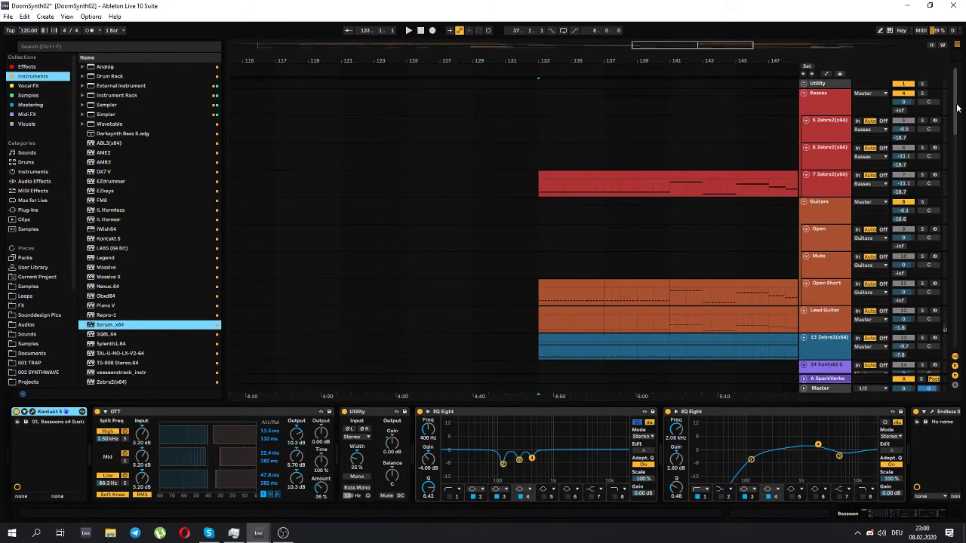
drag(694, 42, 724, 43)
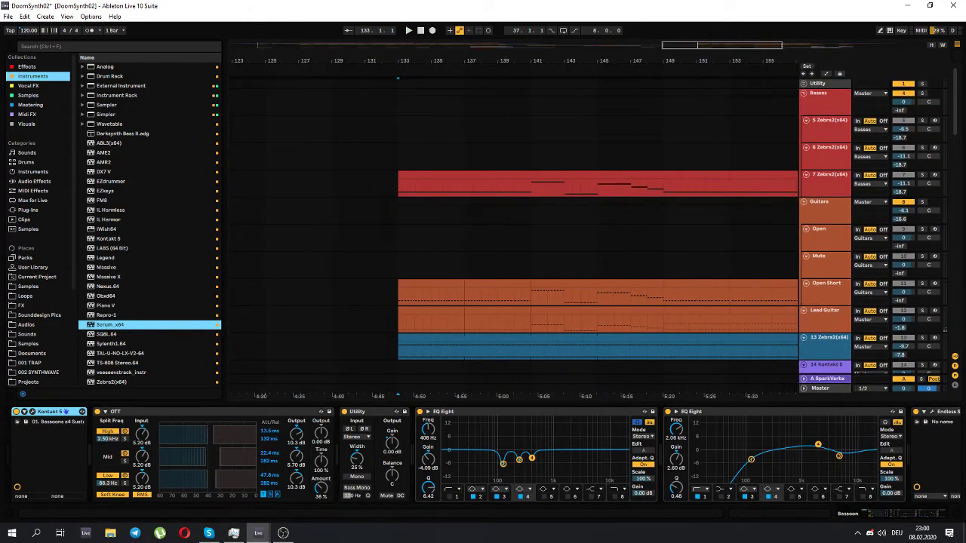
click(922, 176)
key(space)
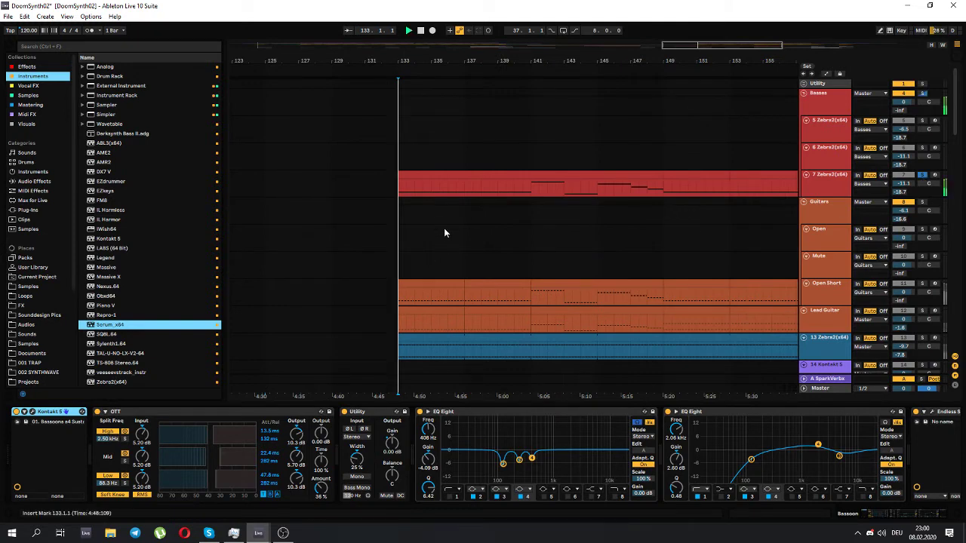
key(space)
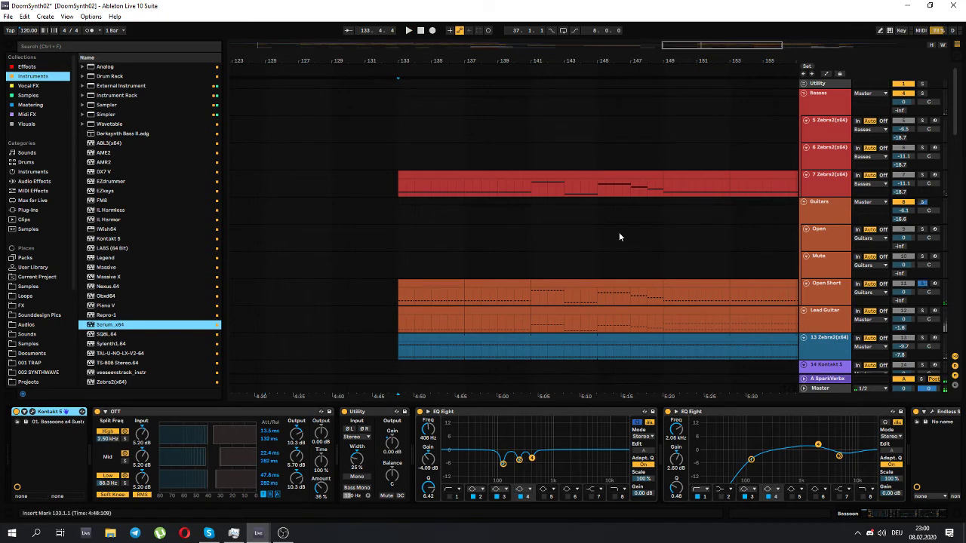
- Play the soloed Open Short guitar track from the start of its bar 133 clip and stop playback
scroll(813, 253, down, 1)
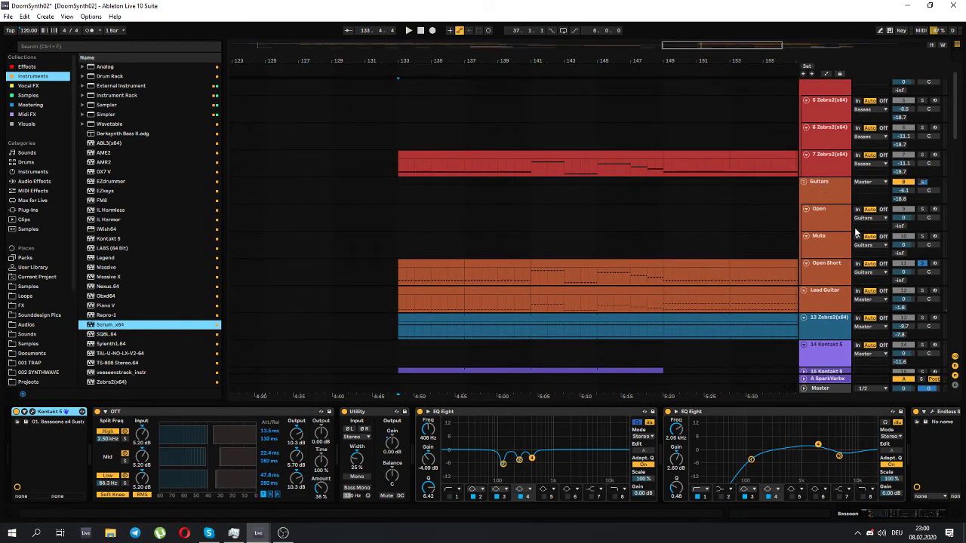
key(space)
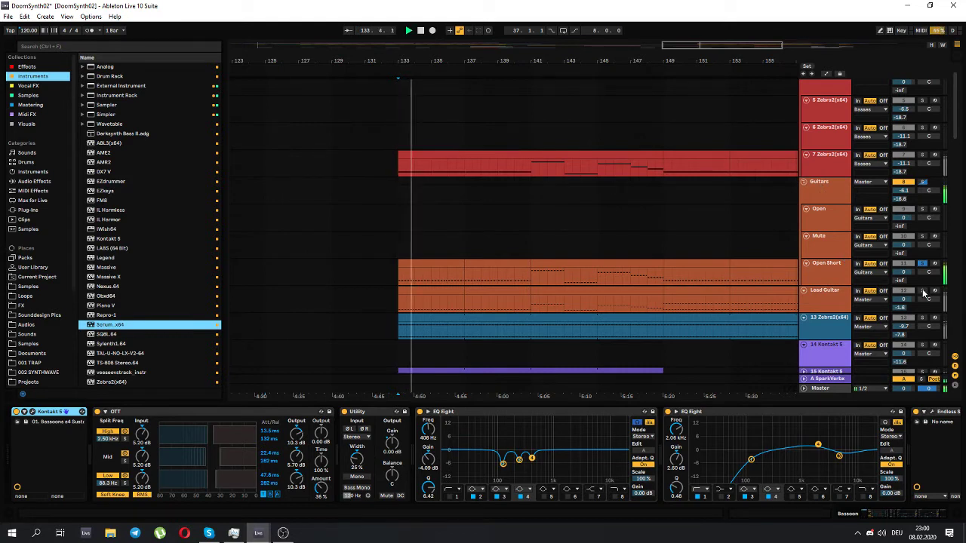
key(space)
- Solo the Lead Guitar track, play it from bar 133 and stop playback
scroll(609, 286, down, 2)
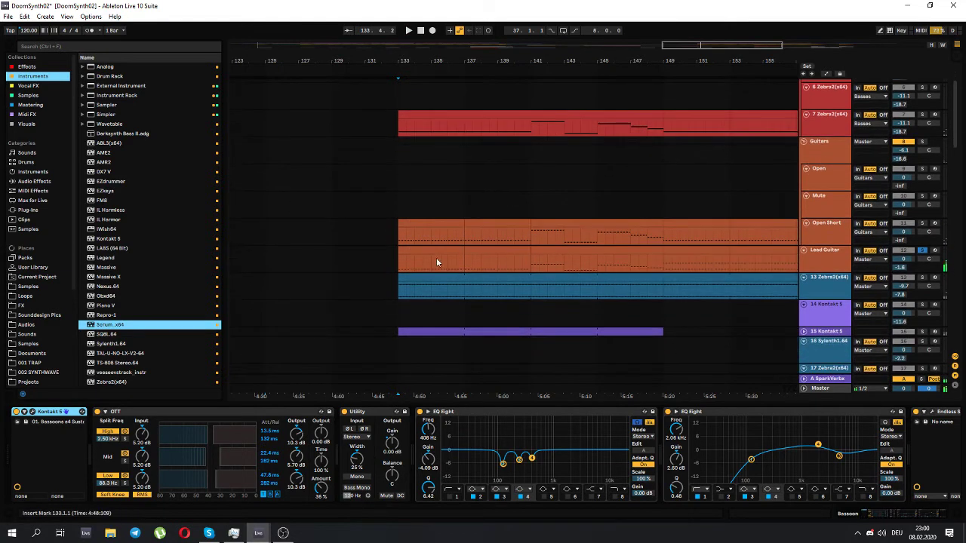
scroll(399, 262, down, 1)
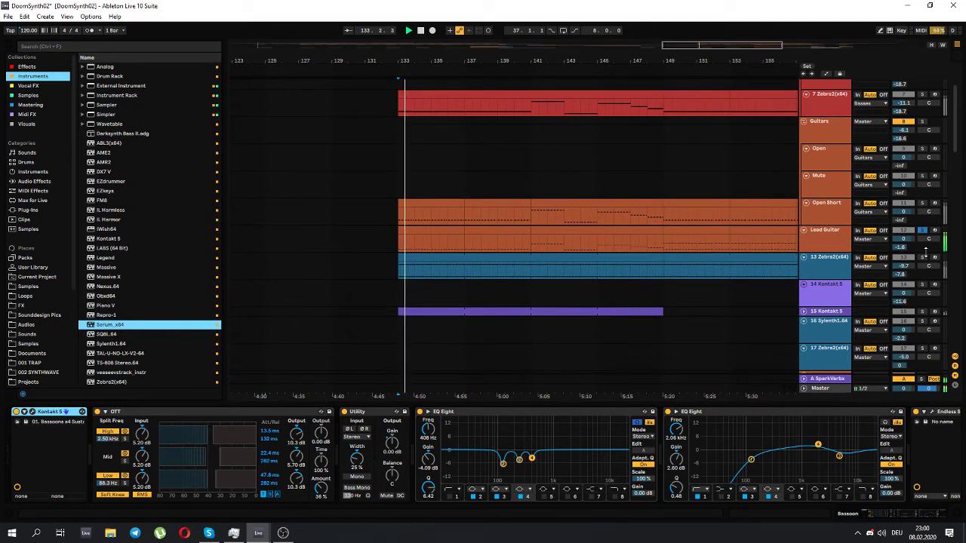
scroll(774, 262, down, 3)
scroll(743, 262, down, 4)
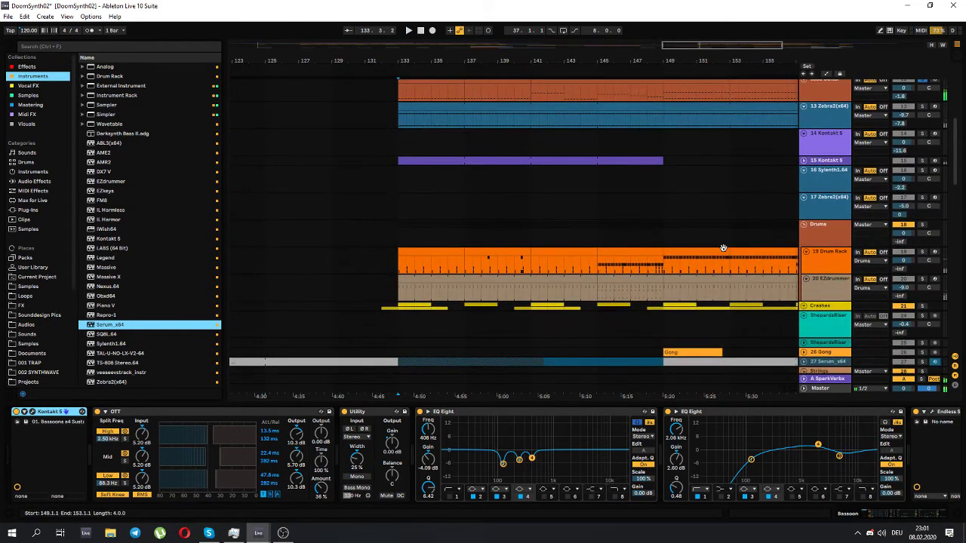
- Unfold and solo the 39 Nexus.64 track, play it from bar 133, and stop with the position back at the start marker
scroll(458, 260, down, 4)
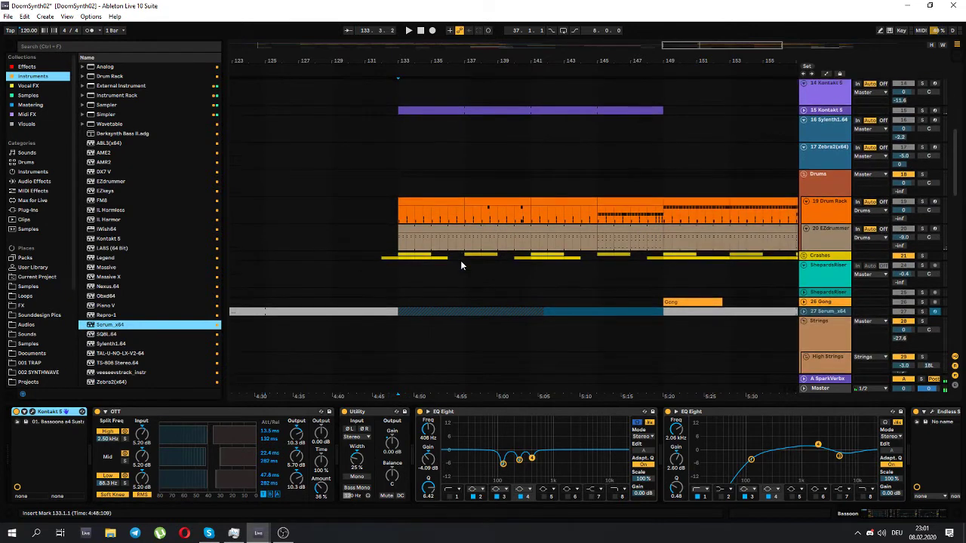
scroll(471, 253, down, 15)
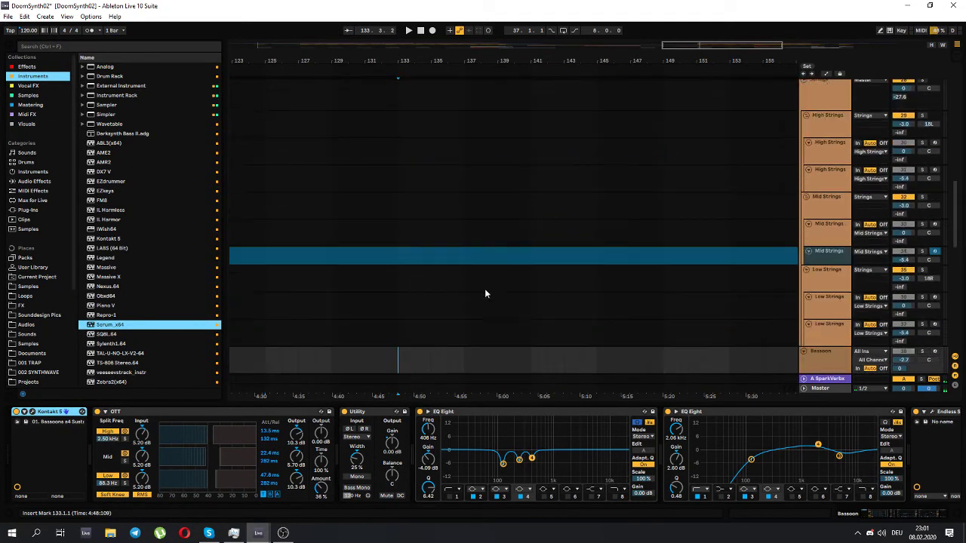
click(803, 233)
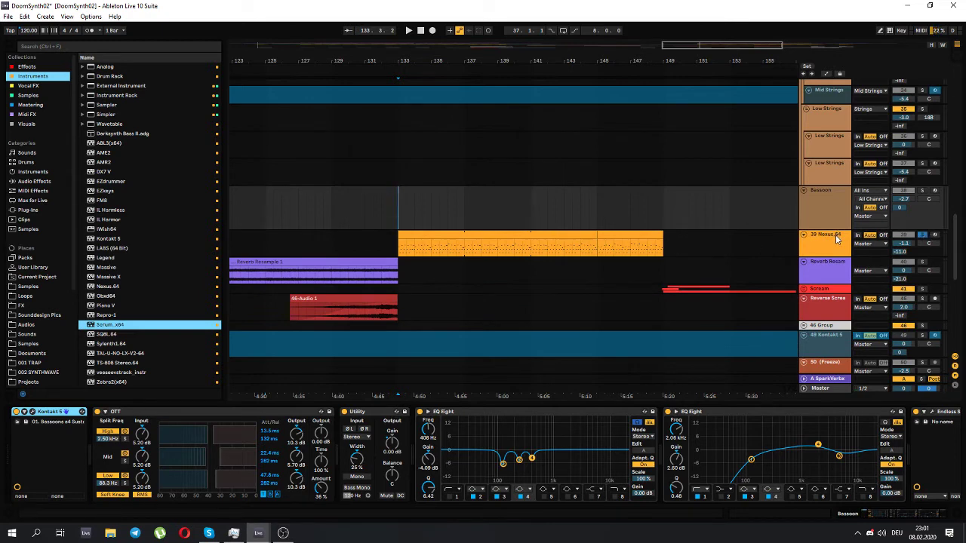
key(space)
key(space)
click(419, 33)
- Turn off the Endless Smile, both EQ Eight, Utility and OTT devices on the Bassoon track
click(922, 517)
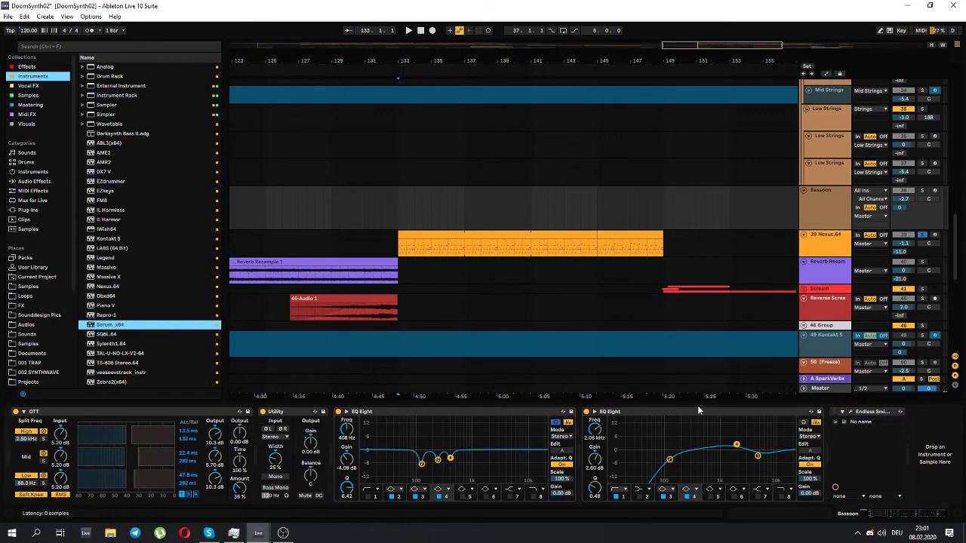
click(586, 412)
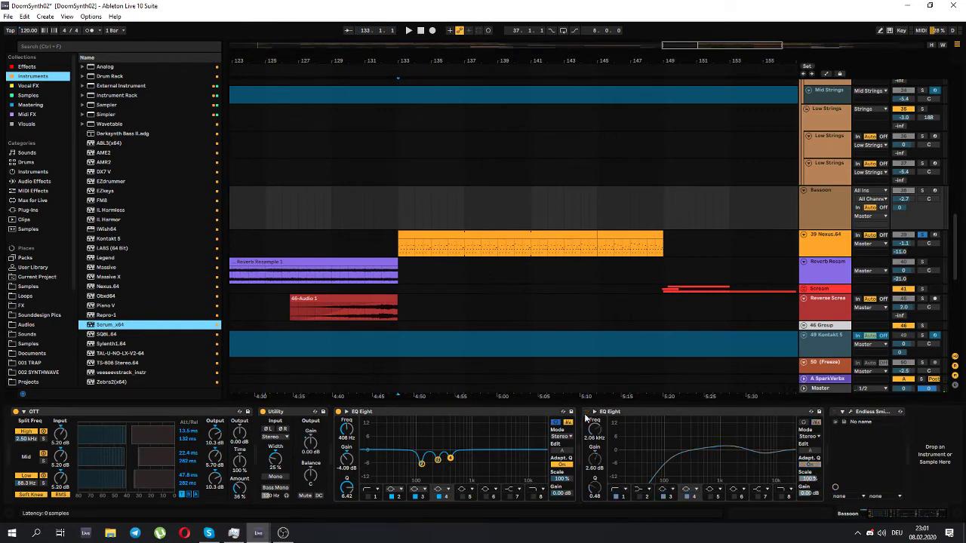
click(339, 412)
click(264, 412)
click(898, 515)
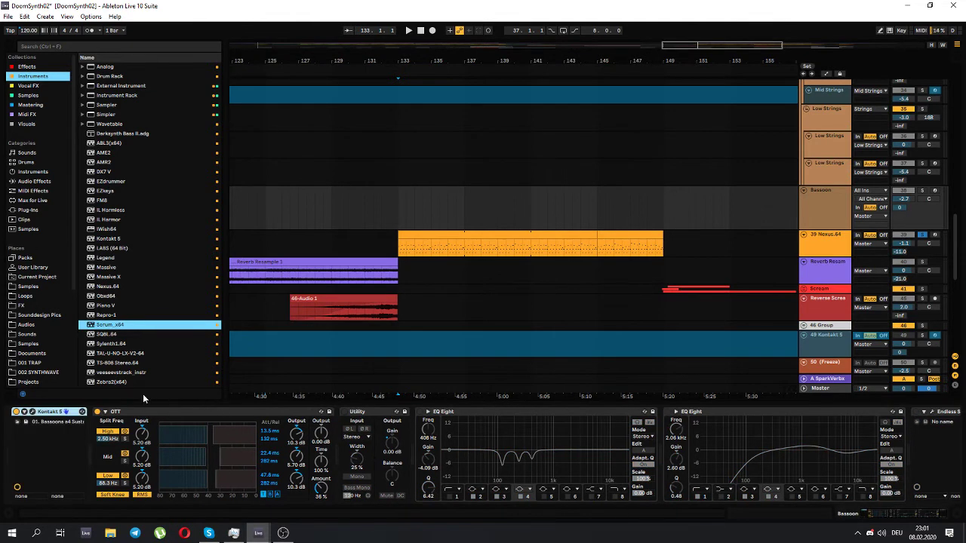
click(97, 412)
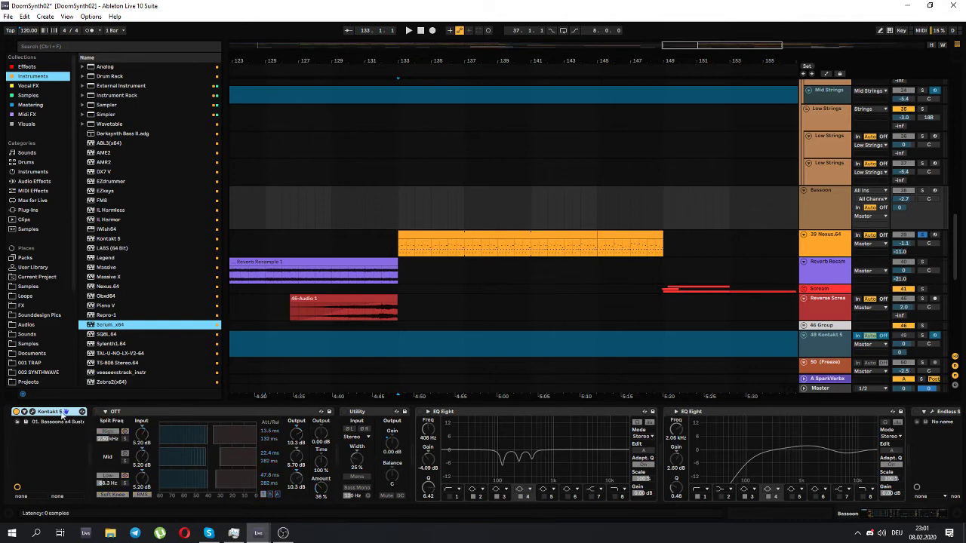
- View the Bassoon track's Kontakt 5 instrument, close its window, and turn the OTT device back on
click(32, 412)
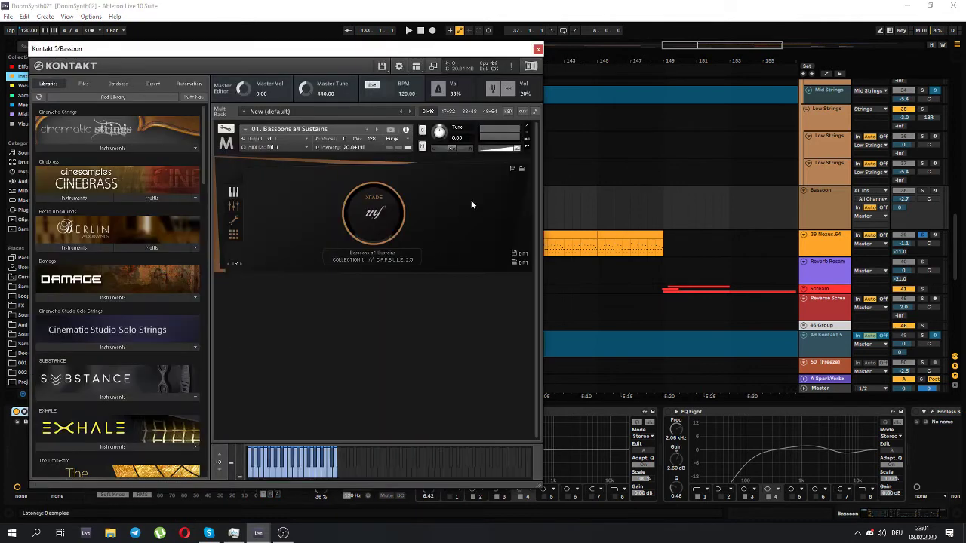
click(537, 49)
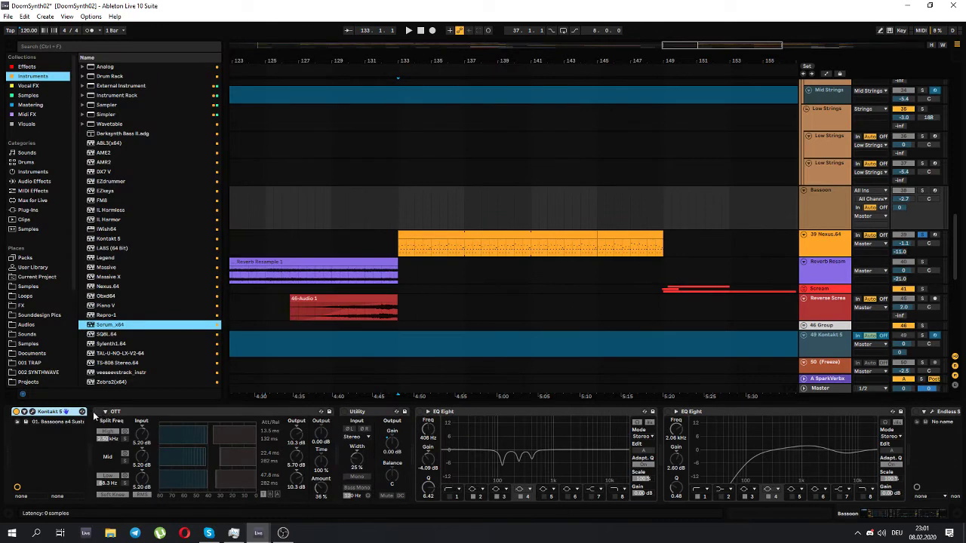
click(110, 417)
click(96, 412)
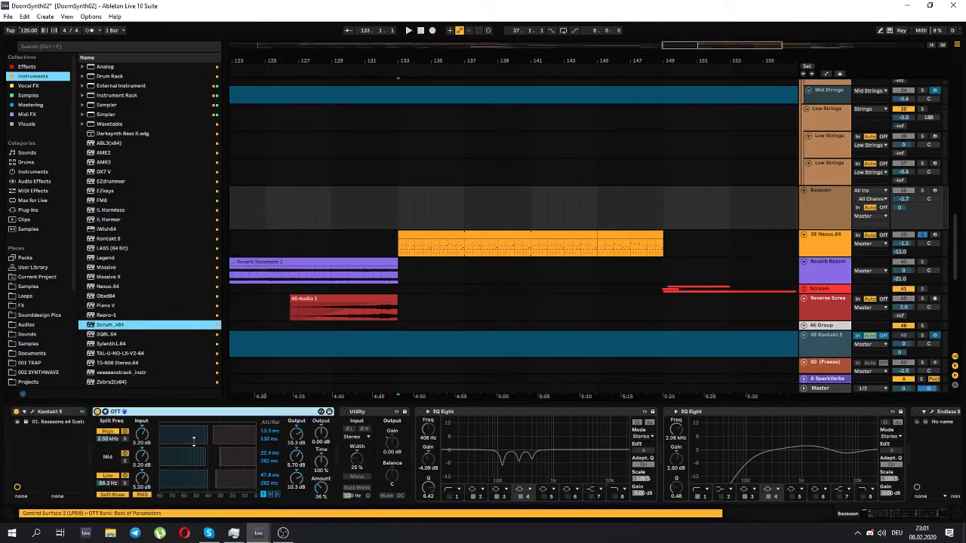
- Turn off the second EQ Eight, Delay, GClip, Auto Filter, Bias_x64 and Utility devices on the 39 Nexus.64 track
click(807, 215)
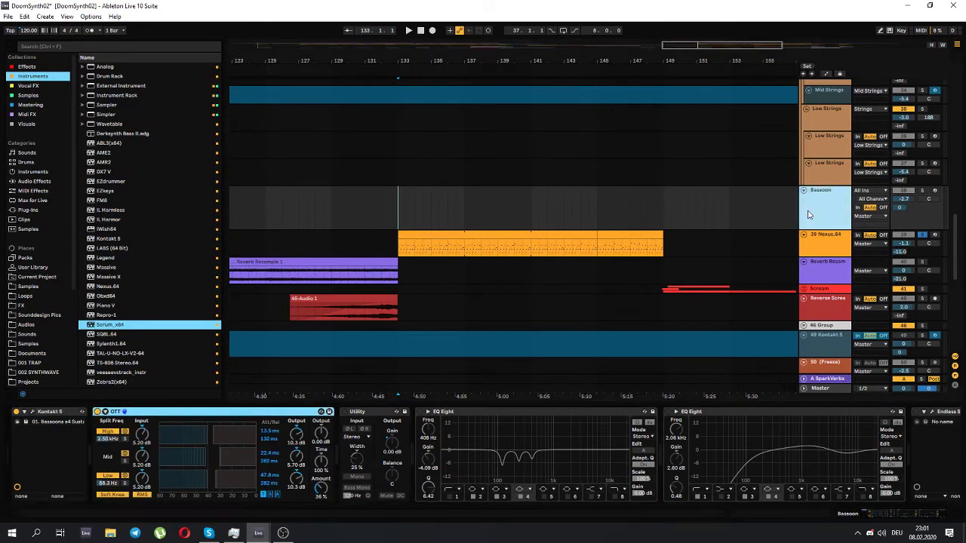
click(820, 254)
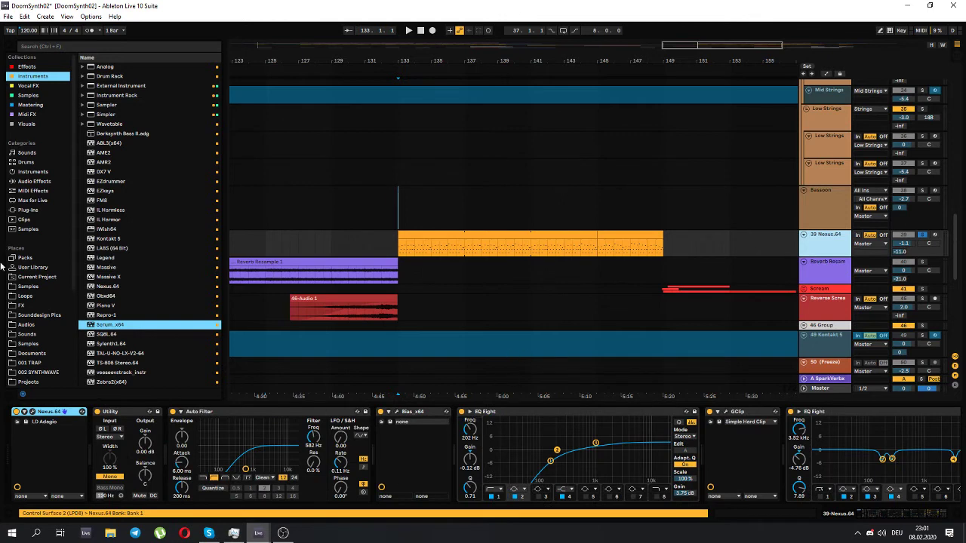
scroll(519, 414, right, 5)
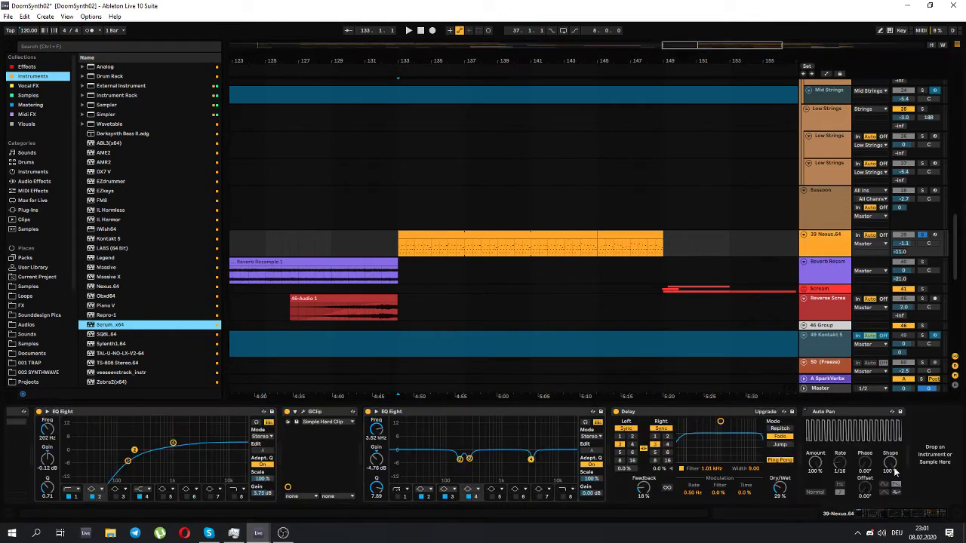
click(369, 411)
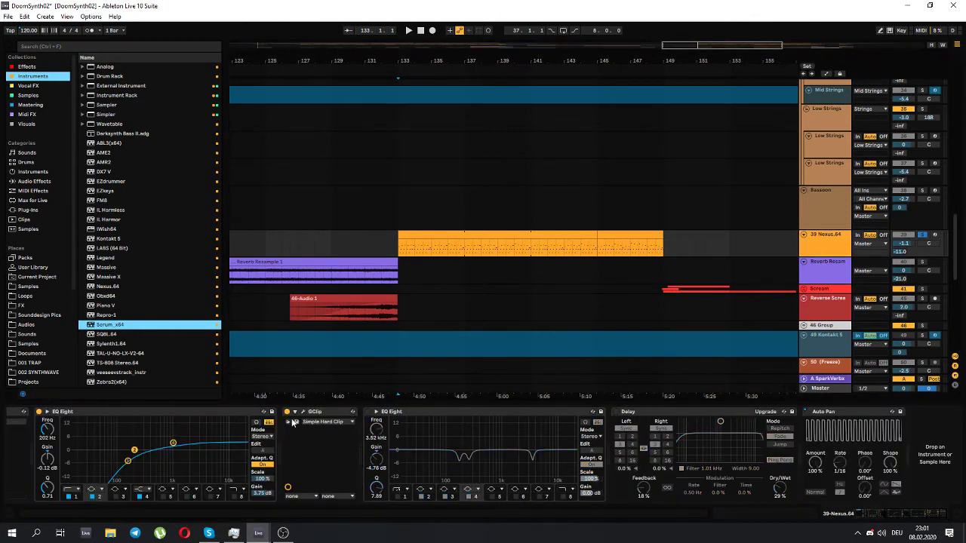
scroll(332, 419, left, 5)
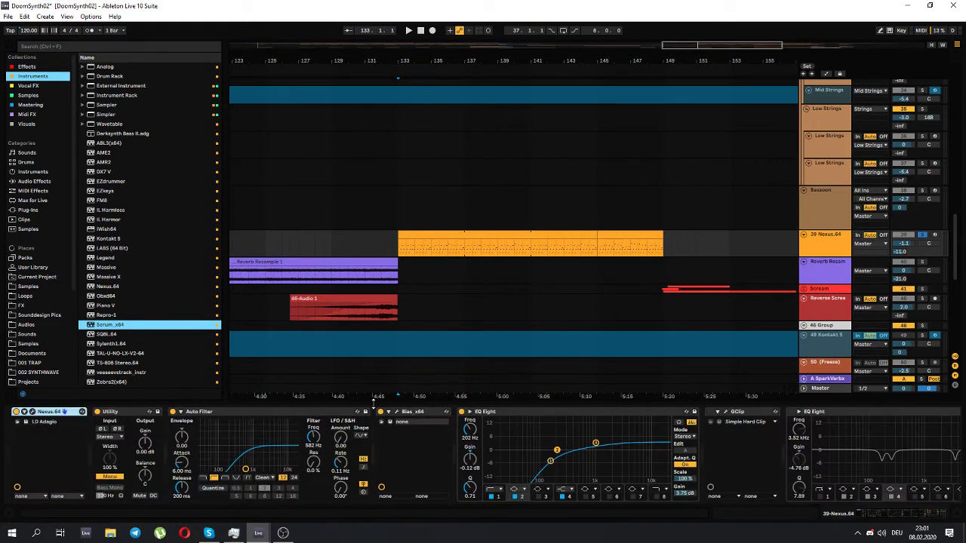
click(172, 412)
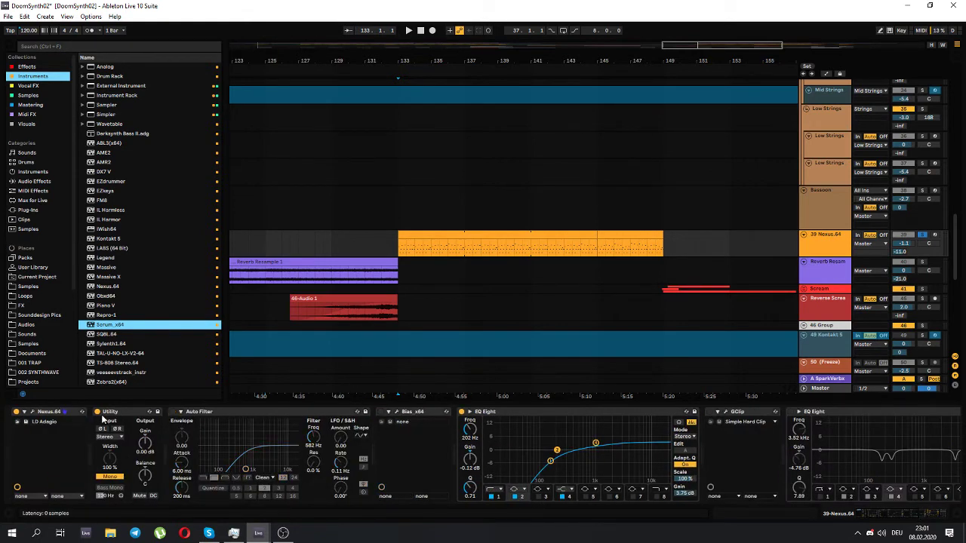
click(97, 411)
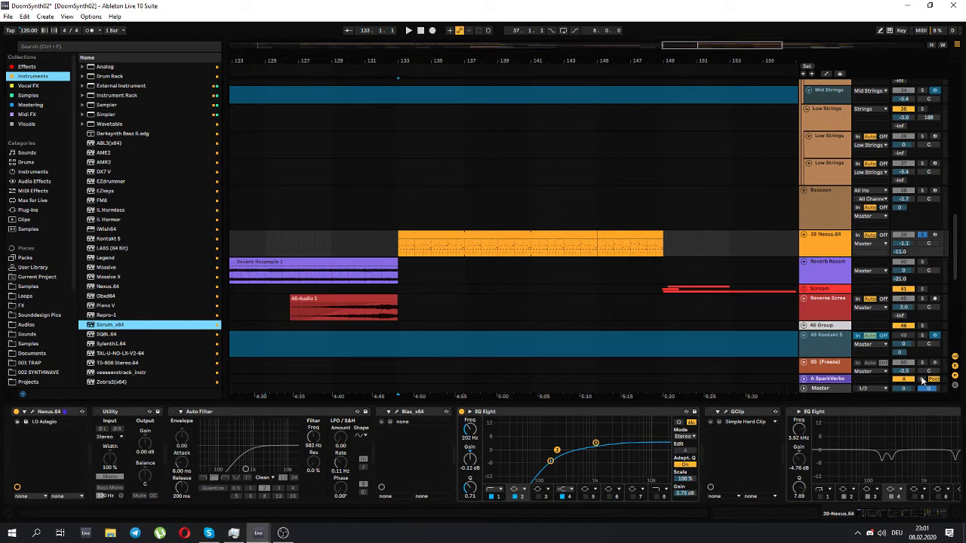
- Play the Nexus lead from bar 133, view the instrument's LD Adagio preset, close its window and stop playback
key(space)
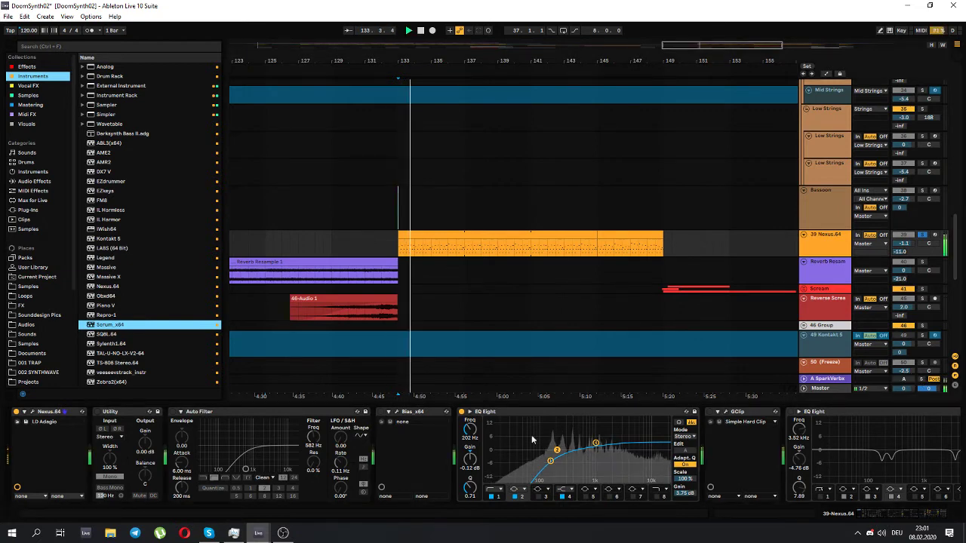
click(33, 413)
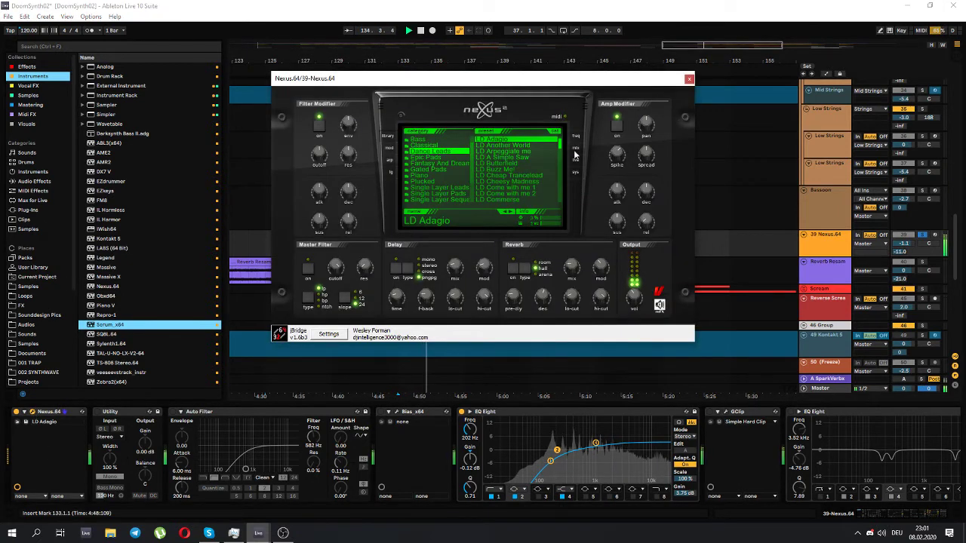
click(689, 78)
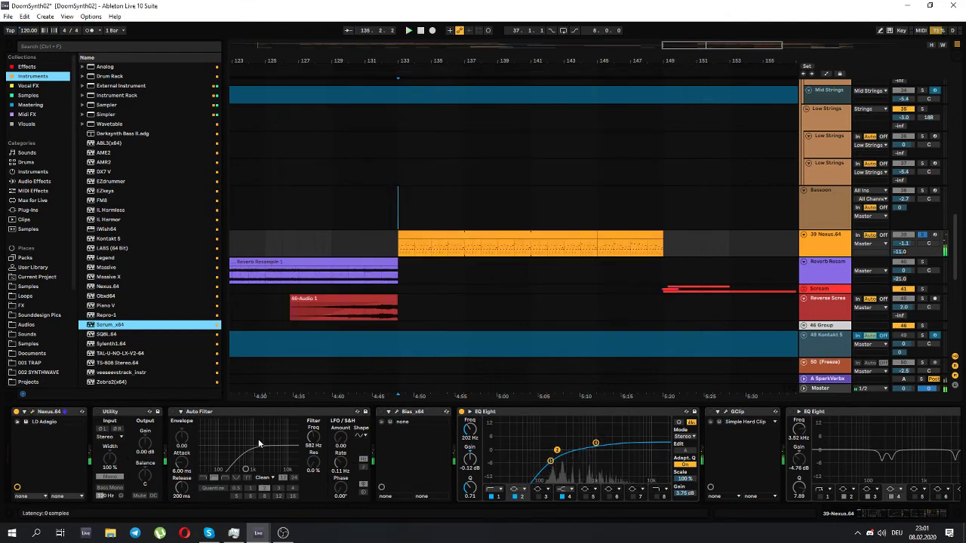
- Turn the Utility, Auto Filter and Bias_x64 devices back on one after another, playing the lead briefly from bar 133 at each stage
click(97, 411)
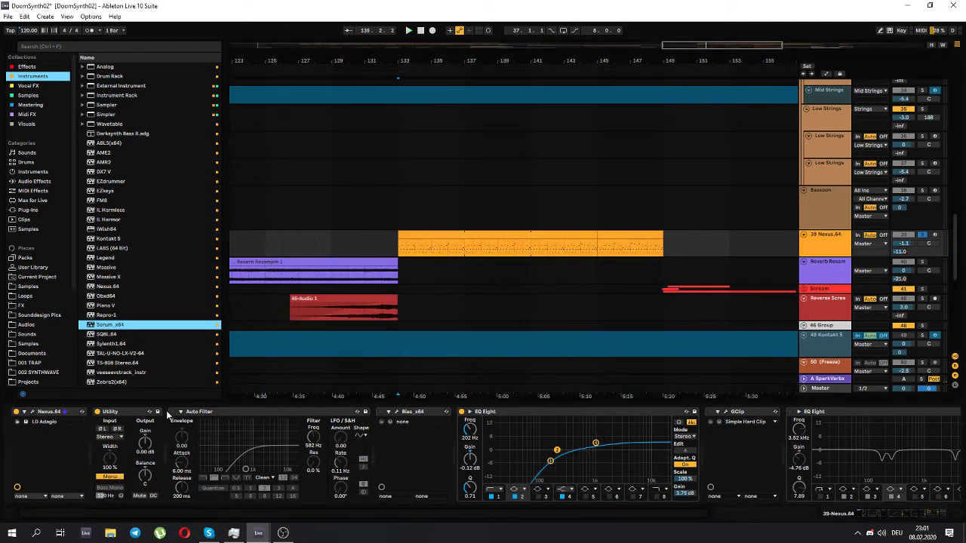
key(space)
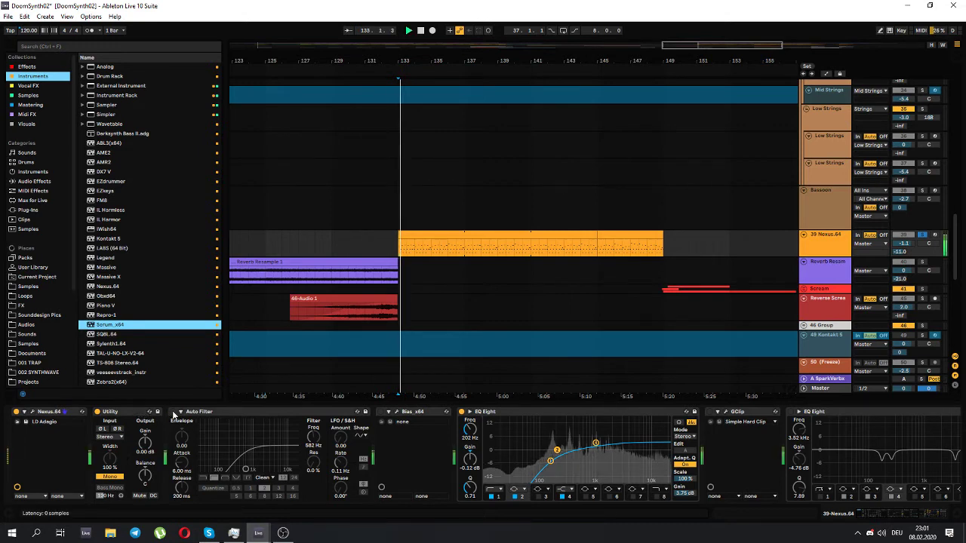
click(173, 411)
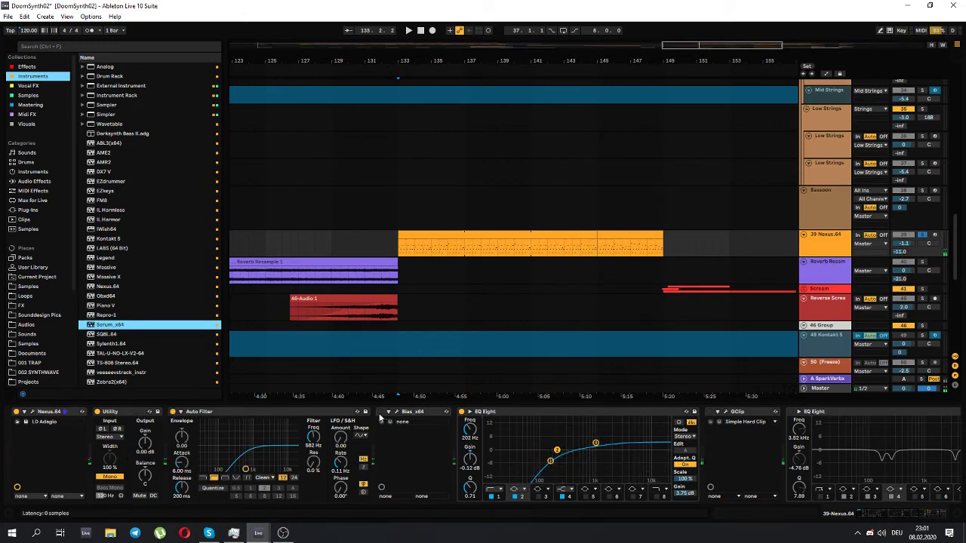
key(space)
key(space)
click(380, 412)
key(space)
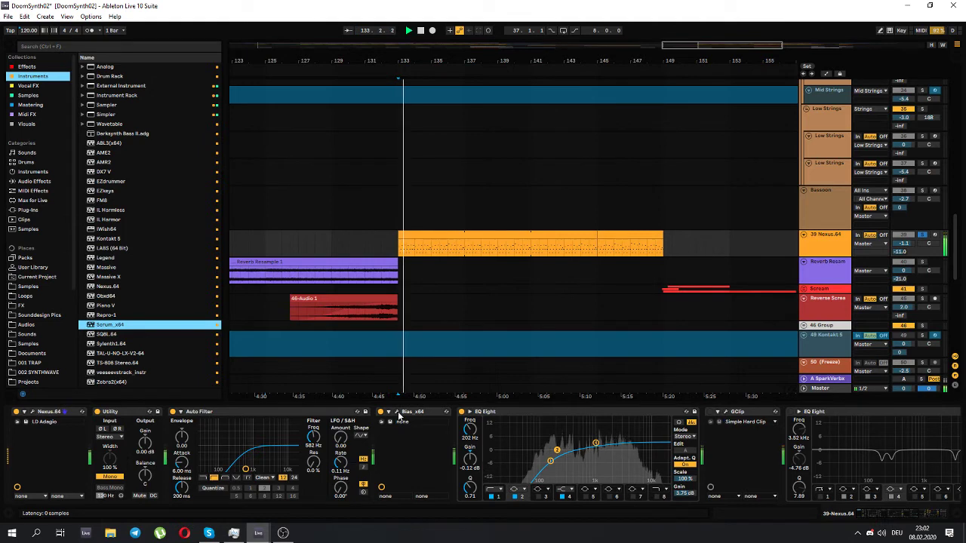
key(space)
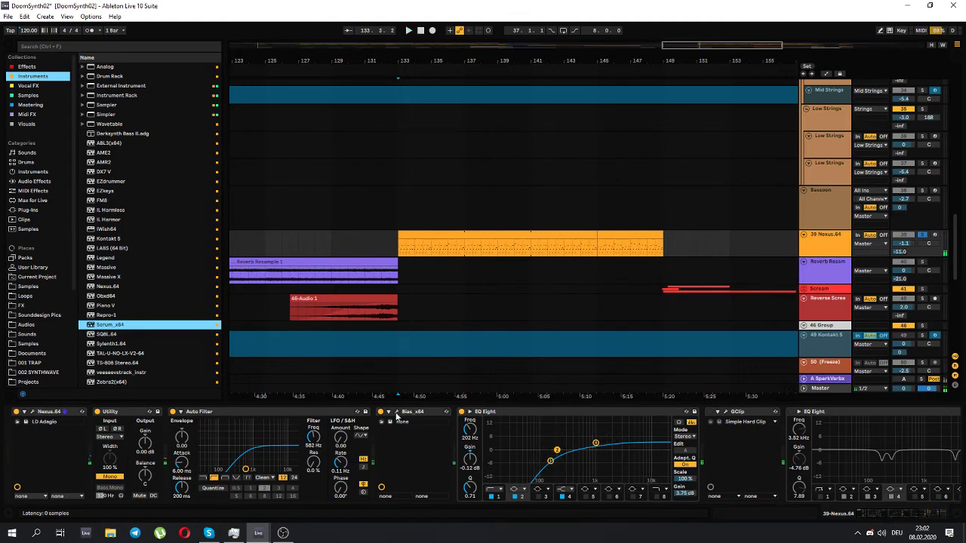
- Examine the Triple Treadplate amp in Bias_x64, browse the Metal category of its amp presets and close the window
click(396, 413)
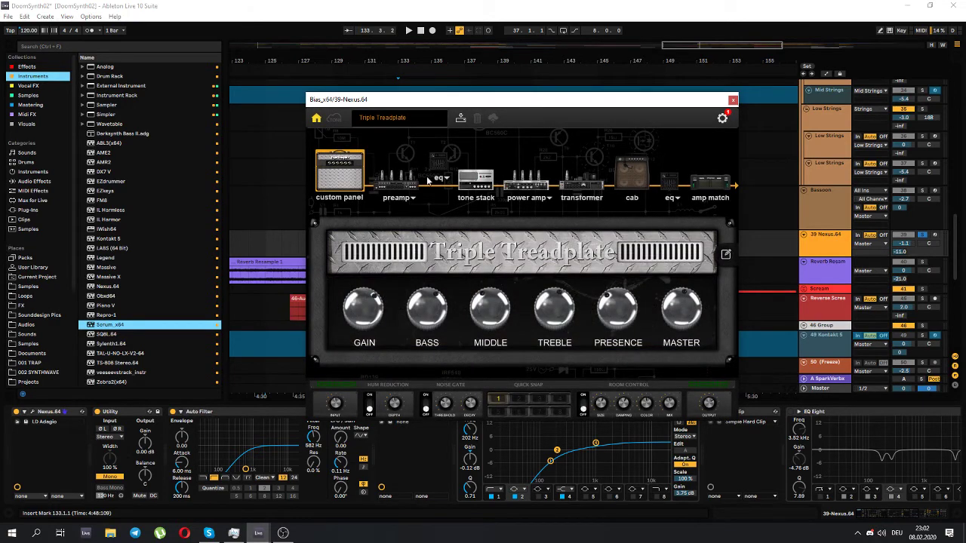
click(391, 123)
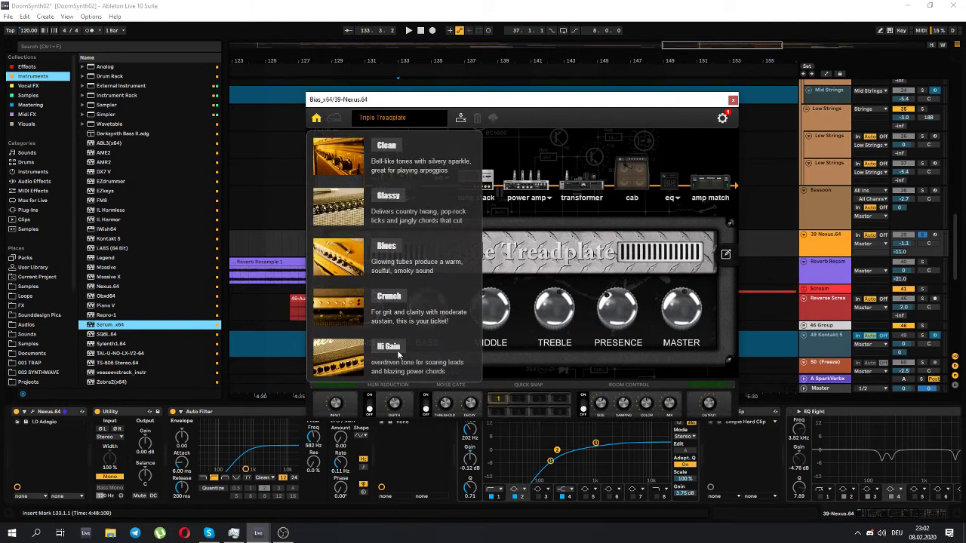
mouse_move(397, 350)
scroll(403, 357, down, 3)
mouse_move(404, 168)
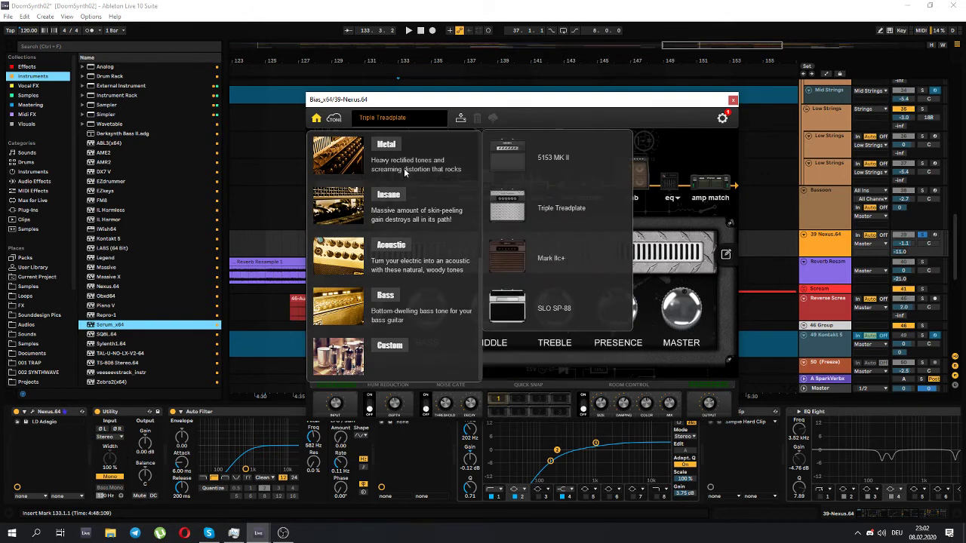
click(733, 100)
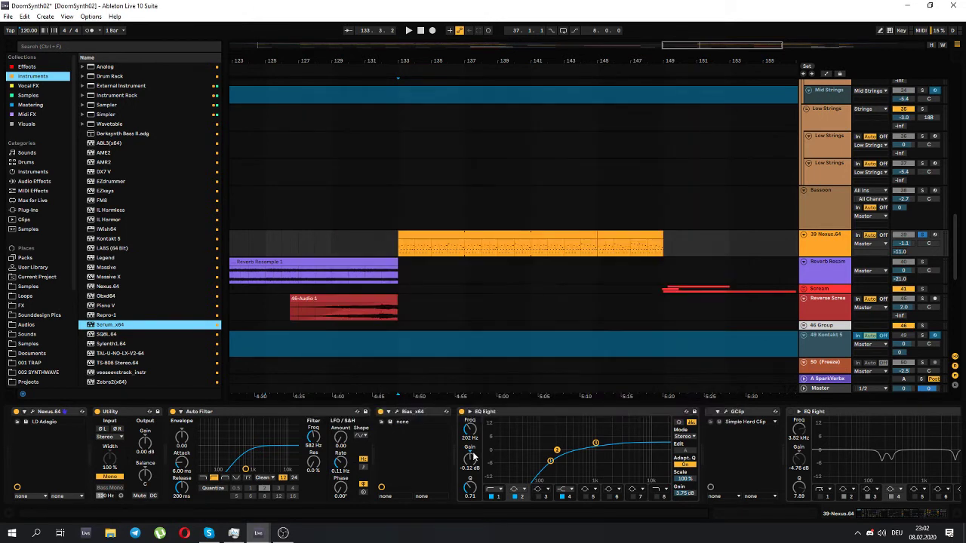
- Turn GClip back on, watch its clipping display while playing the lead from bar 133, and close its window
click(710, 412)
click(727, 411)
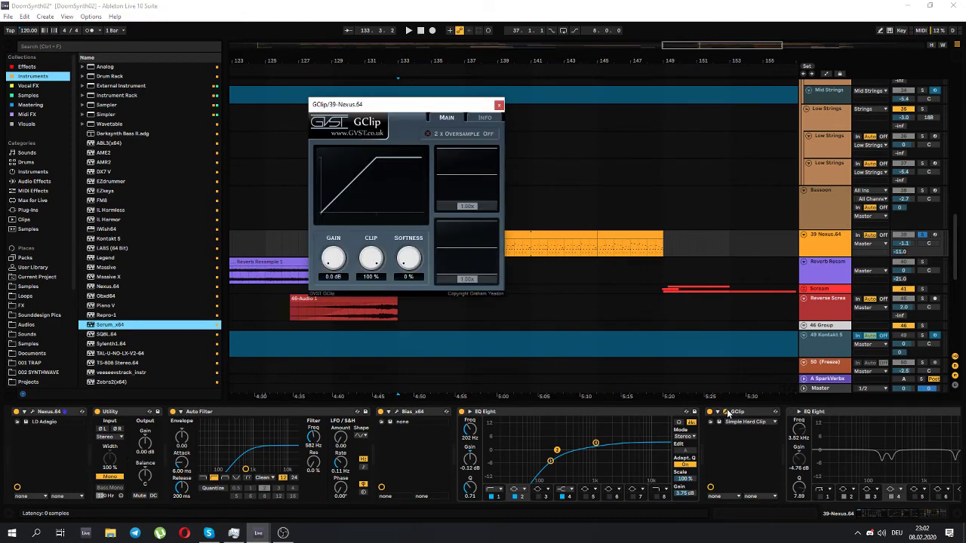
key(space)
key(space)
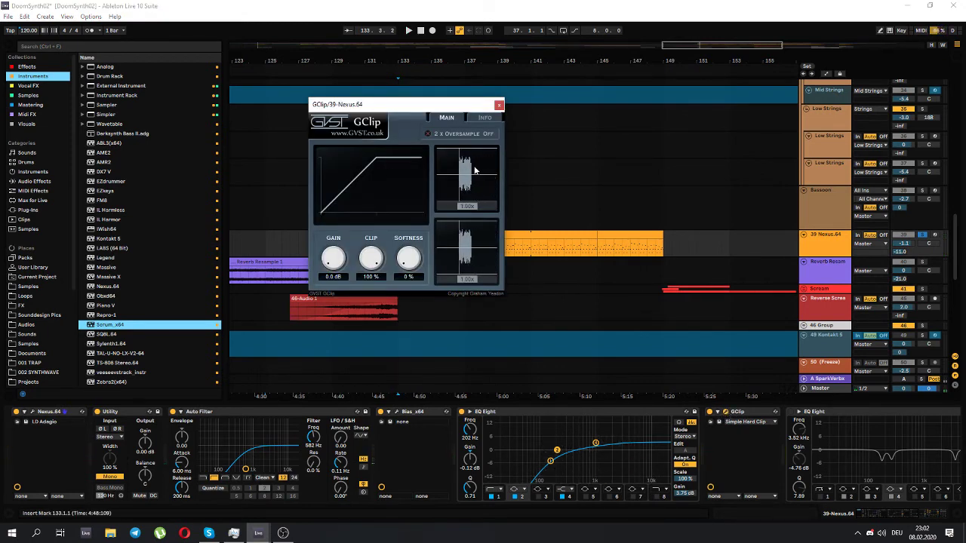
key(space)
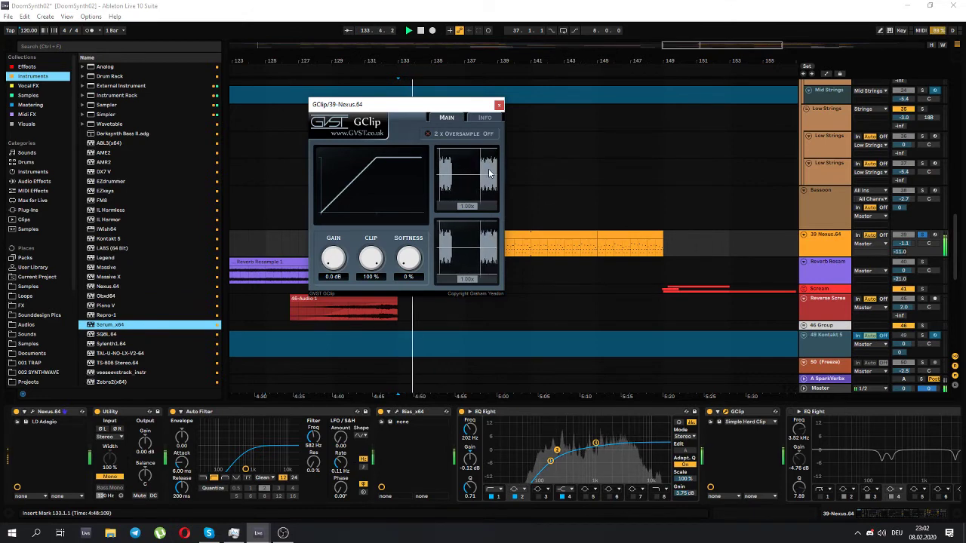
key(space)
click(499, 105)
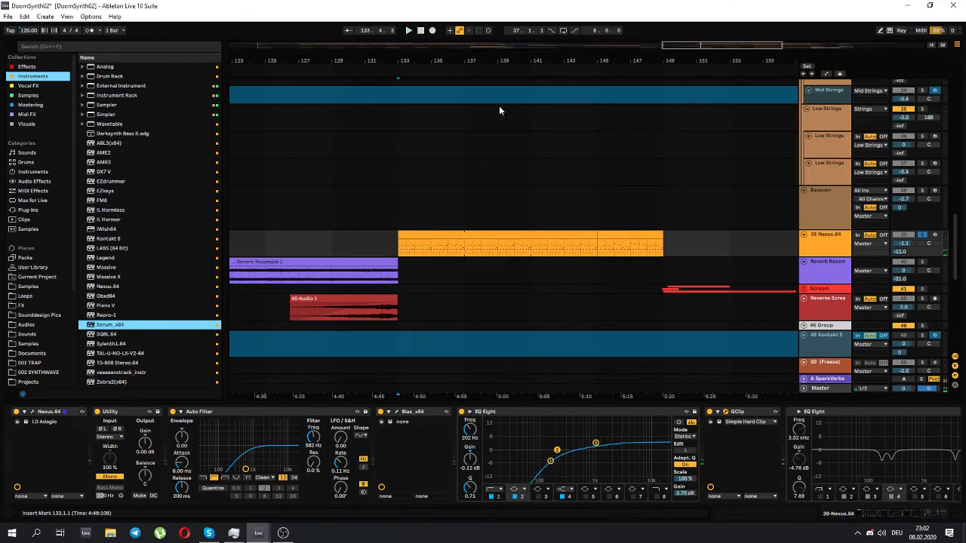
- Turn the second EQ Eight and the Delay back on, play from bar 133 and unsolo the 39 Nexus.64 track
click(790, 412)
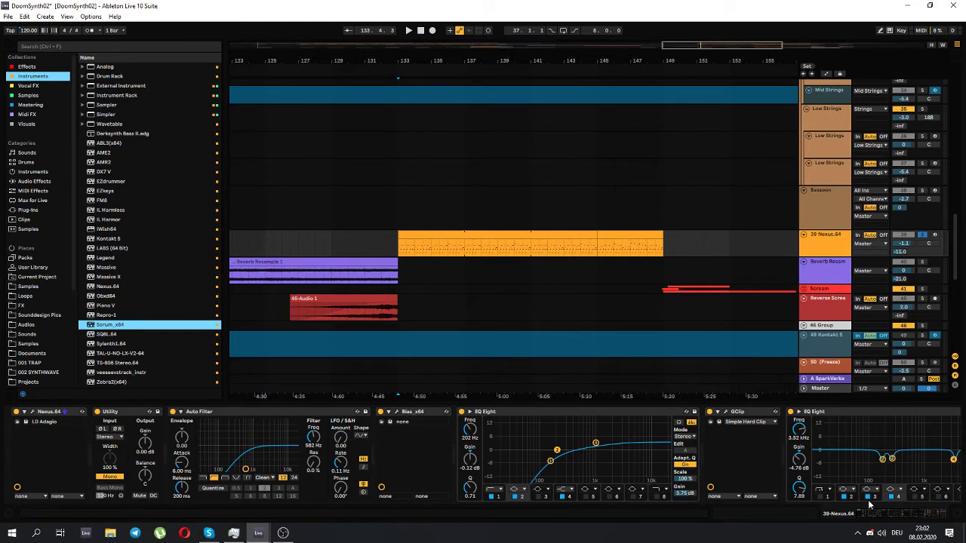
drag(882, 515, 927, 513)
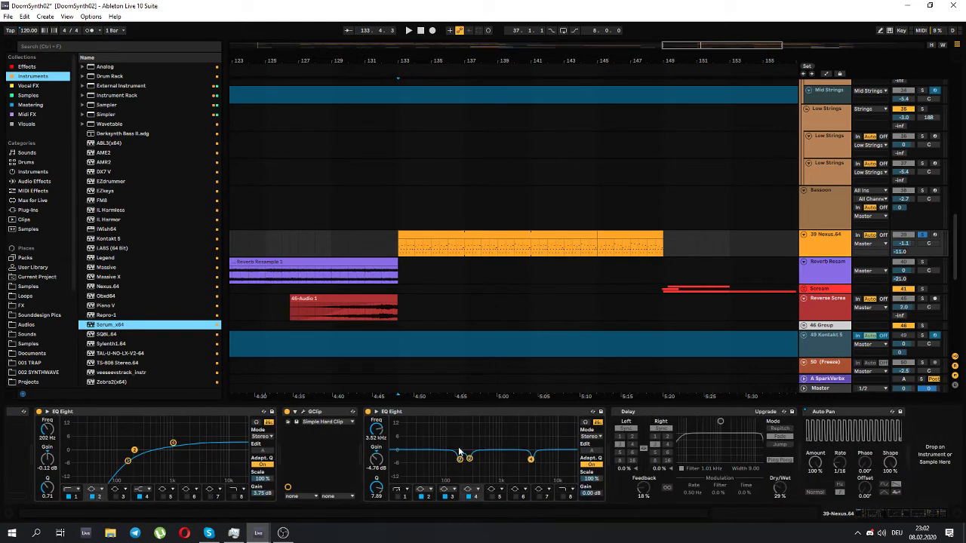
key(space)
click(615, 412)
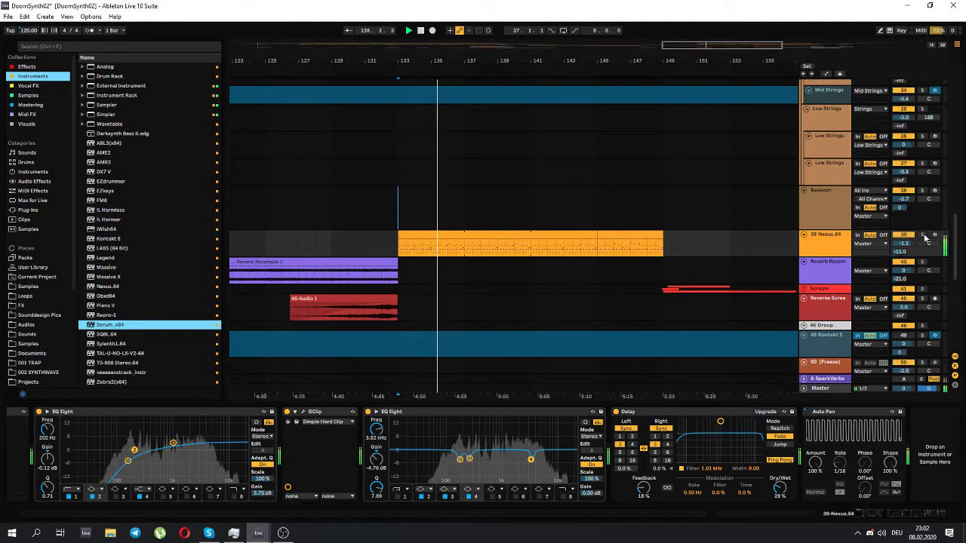
- Examine the note pattern of the 39 Nexus.64 clip starting at bar 133 during playback, and return to the device view
drag(729, 47, 730, 105)
double_click(375, 233)
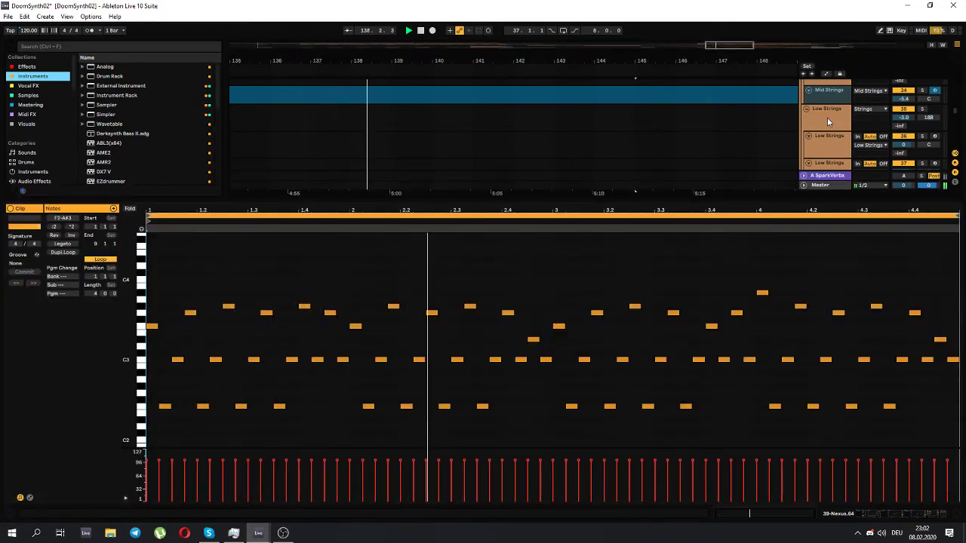
scroll(747, 120, up, 2)
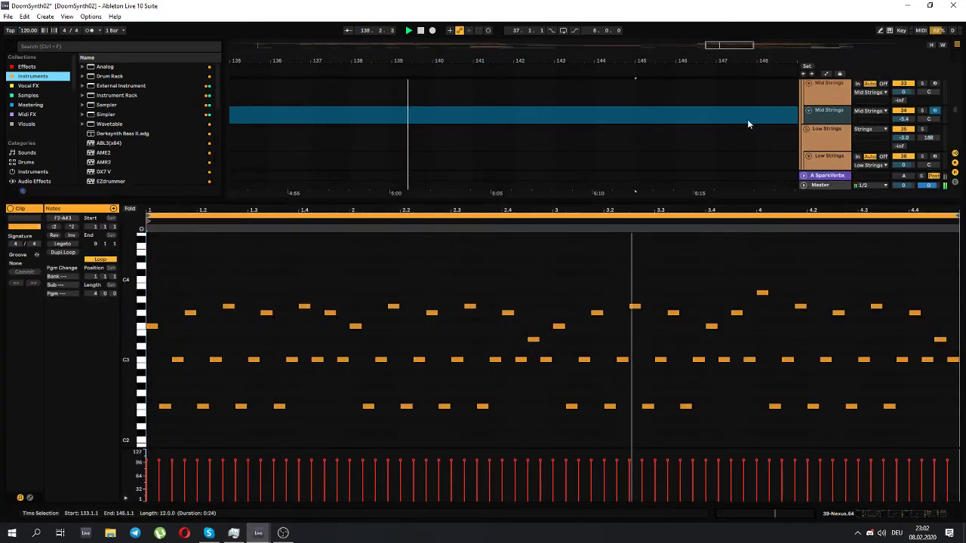
double_click(822, 126)
scroll(681, 152, up, 3)
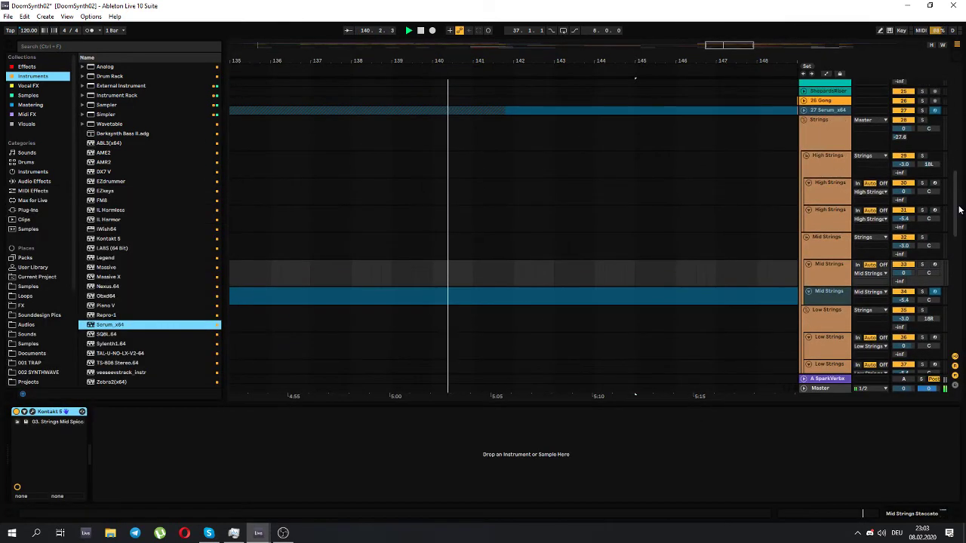
- Examine the notes of the 7 Zebra2(x64) bass clip and show the Basses group's effect devices
scroll(923, 102, up, 15)
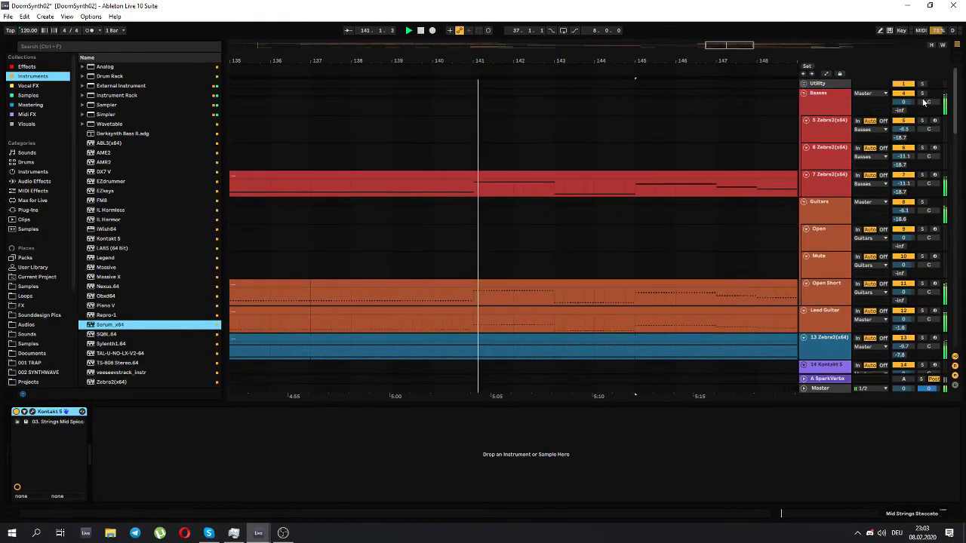
double_click(544, 175)
double_click(824, 94)
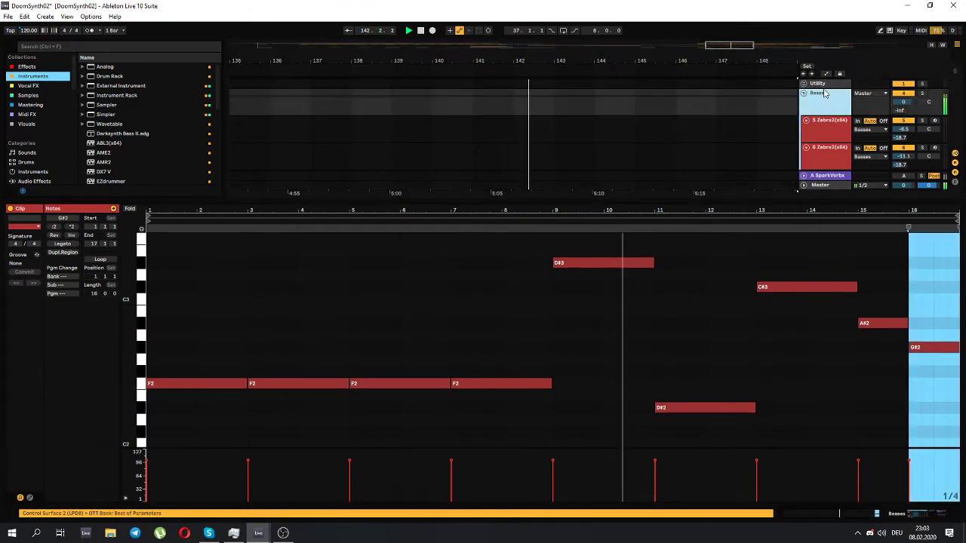
- Show the track automation, view the Auto Pan Device On envelope on the 39 Nexus.64 track and stop playback
drag(956, 106, 957, 259)
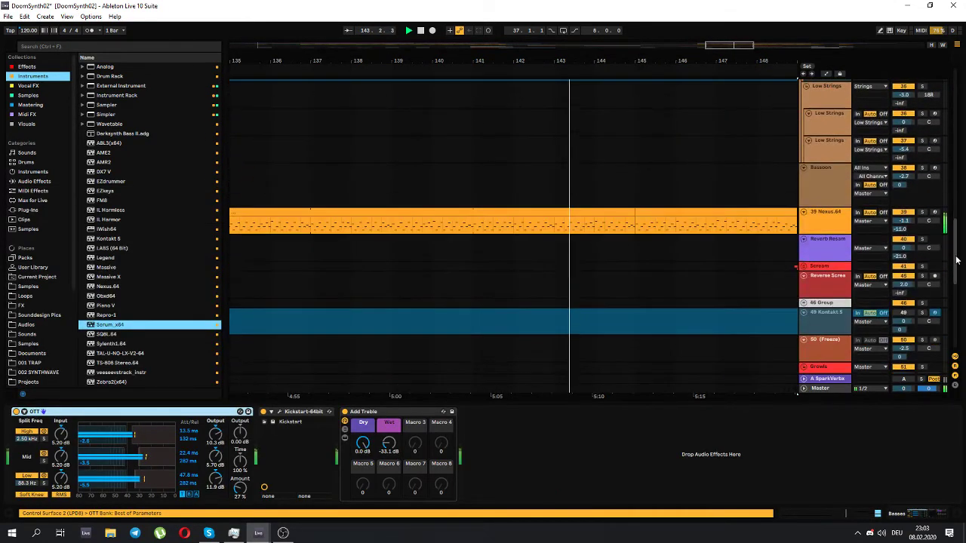
key(a)
scroll(638, 279, down, 2)
click(841, 228)
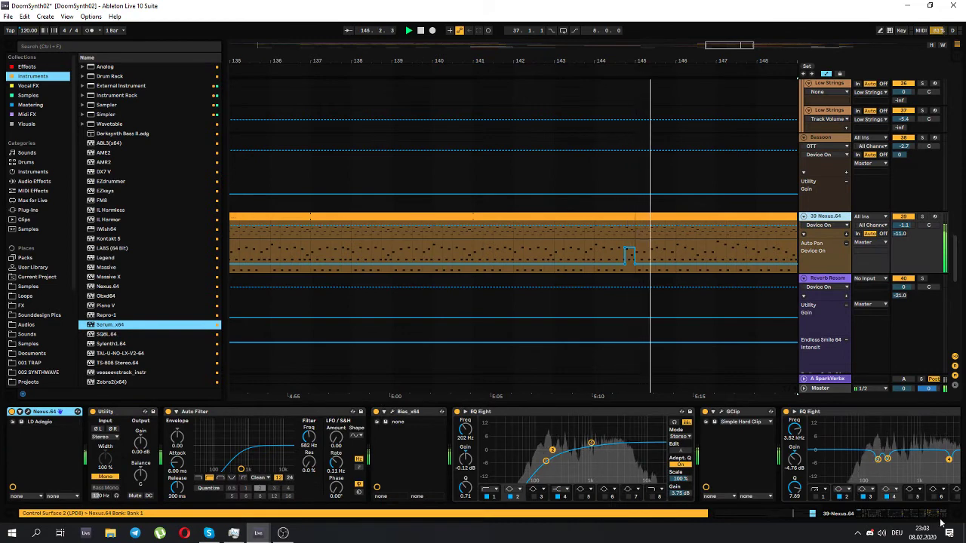
key(space)
- Examine the notes of the 39 Nexus.64 clip starting at bar 145 and place the insert marker at bar 141
click(694, 218)
double_click(694, 219)
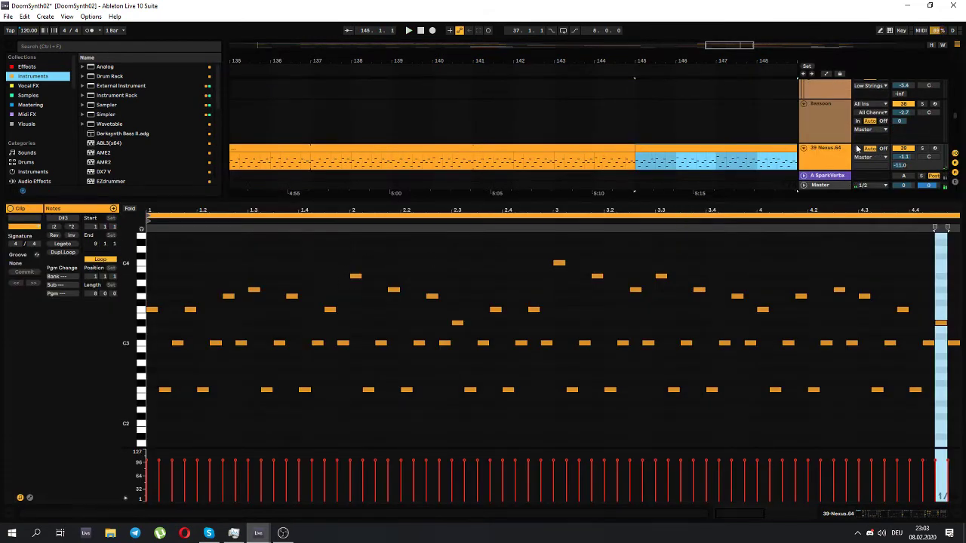
click(474, 141)
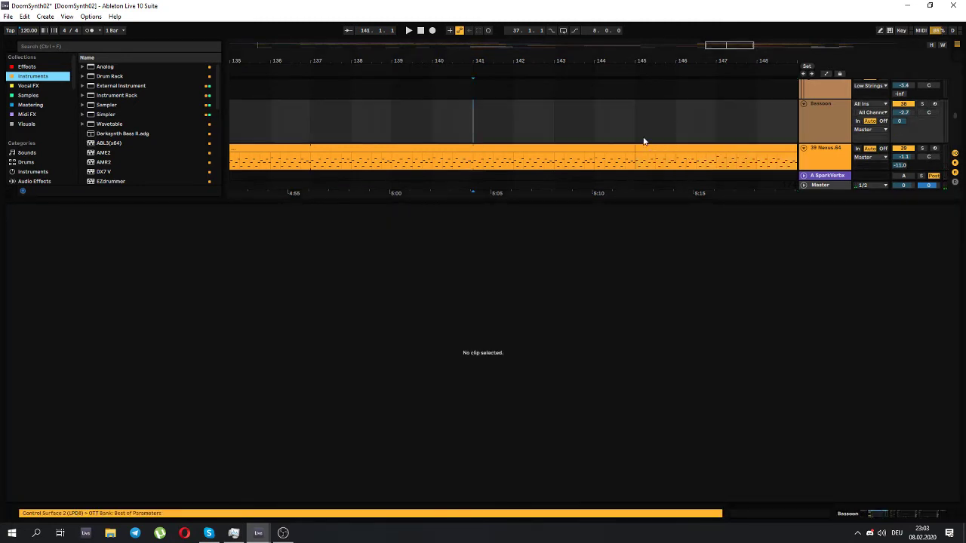
- Show the Auto Pan at the end of the 39 Nexus.64 device chain and audition the soloed lead from just before bar 145
click(848, 155)
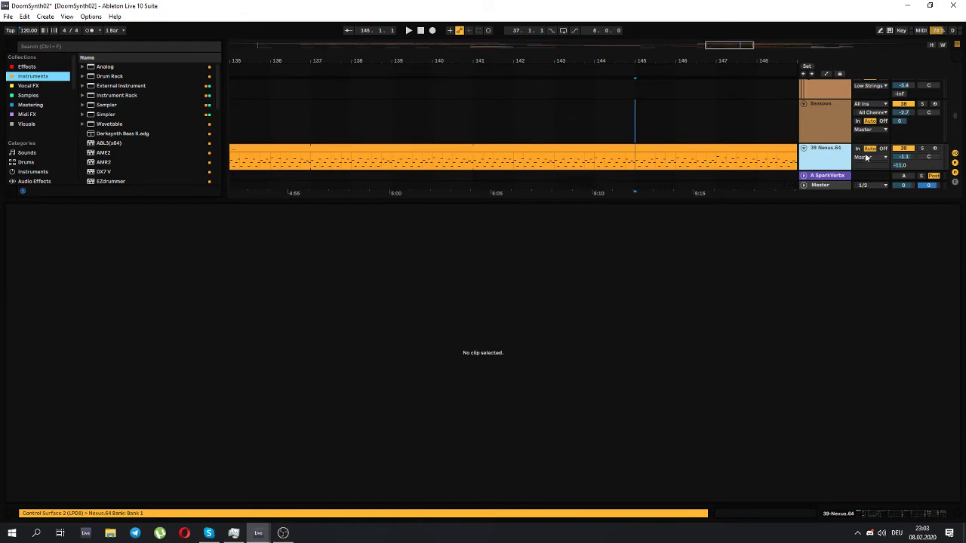
click(624, 136)
click(851, 160)
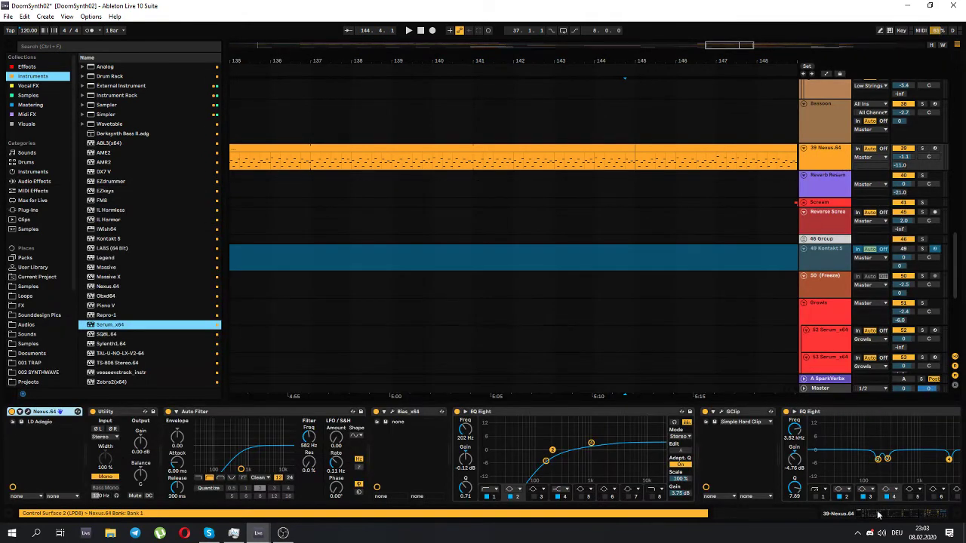
click(902, 519)
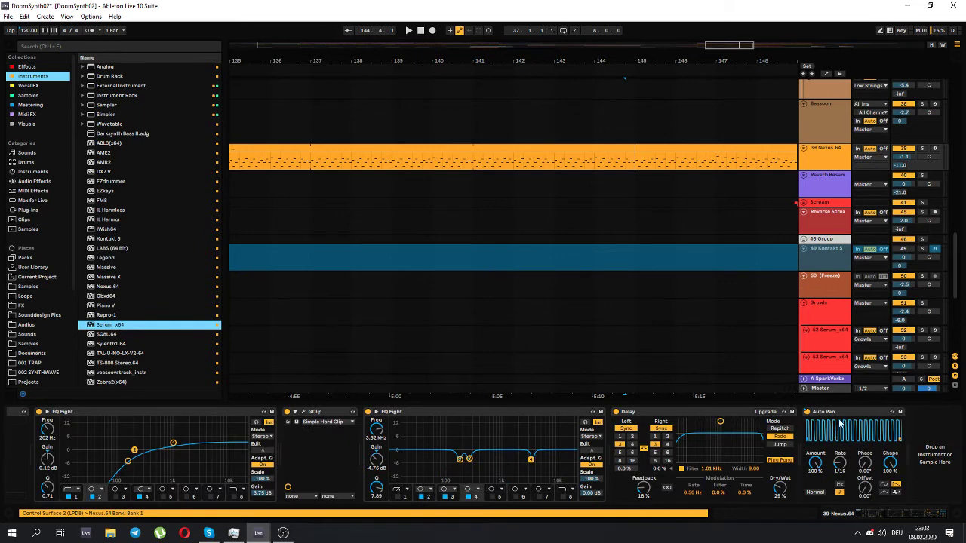
key(space)
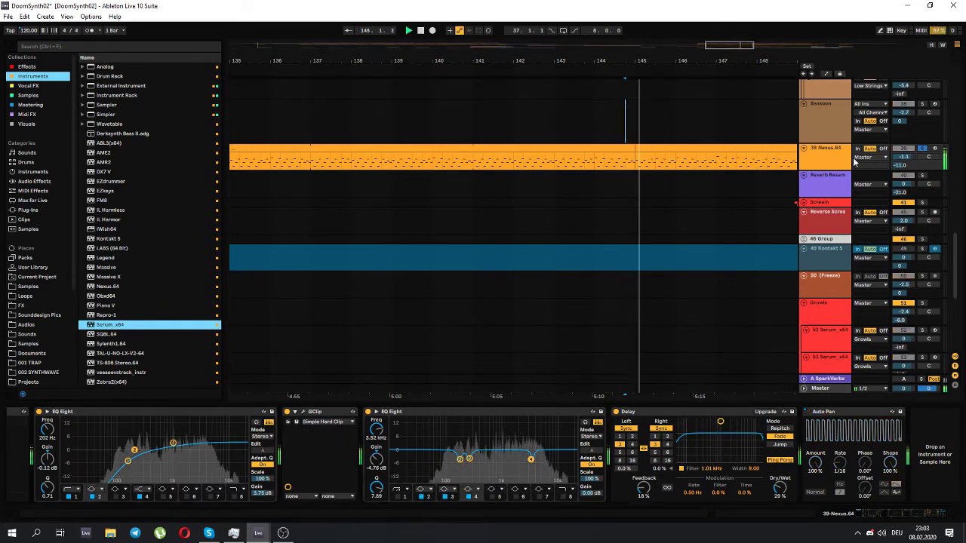
key(space)
- Play the soloed 39 Nexus.64 lead from bar 145, examine the clip's notes and return to the track's devices
click(638, 136)
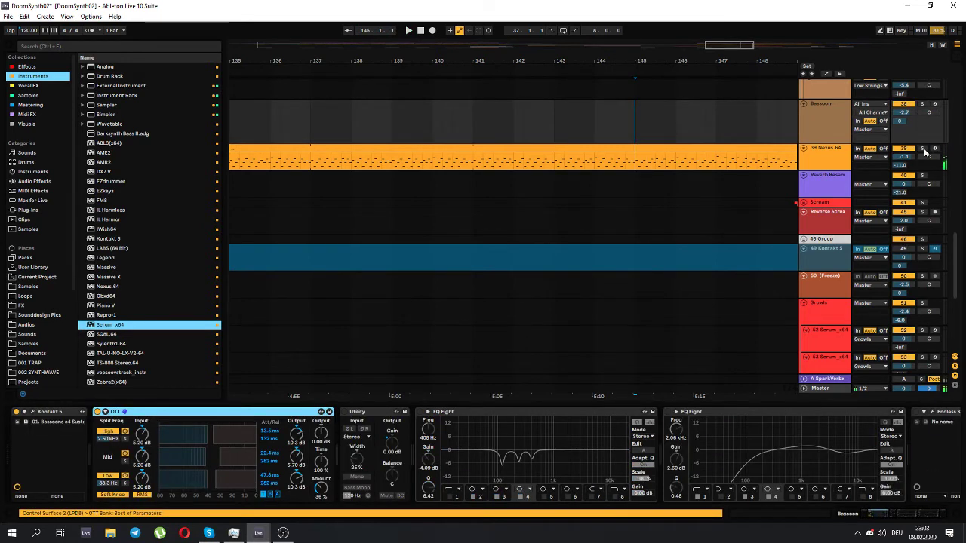
key(space)
drag(741, 43, 752, 71)
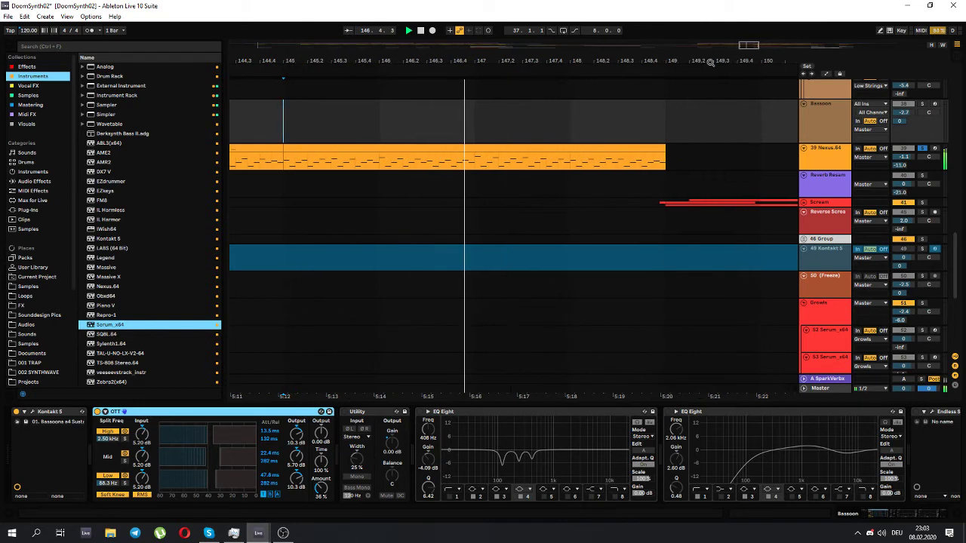
double_click(580, 145)
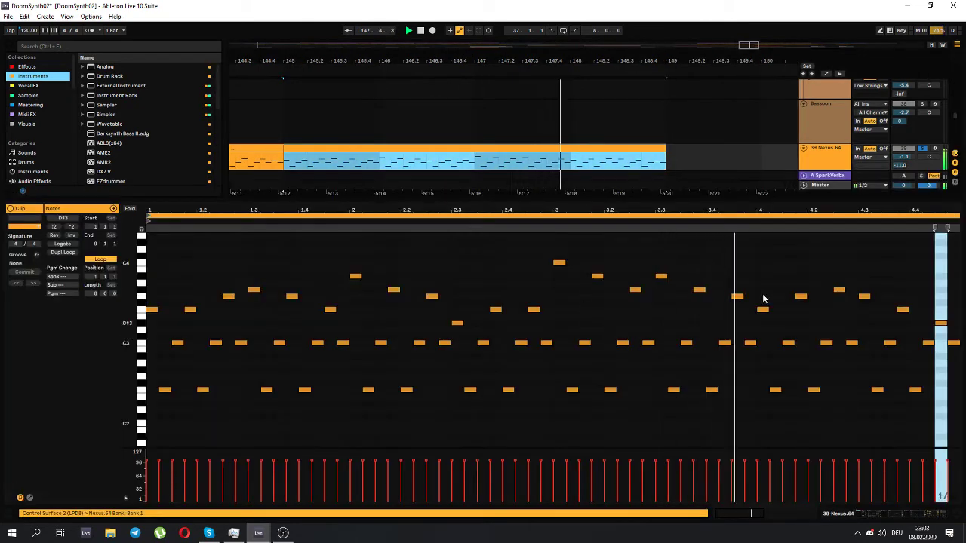
click(838, 156)
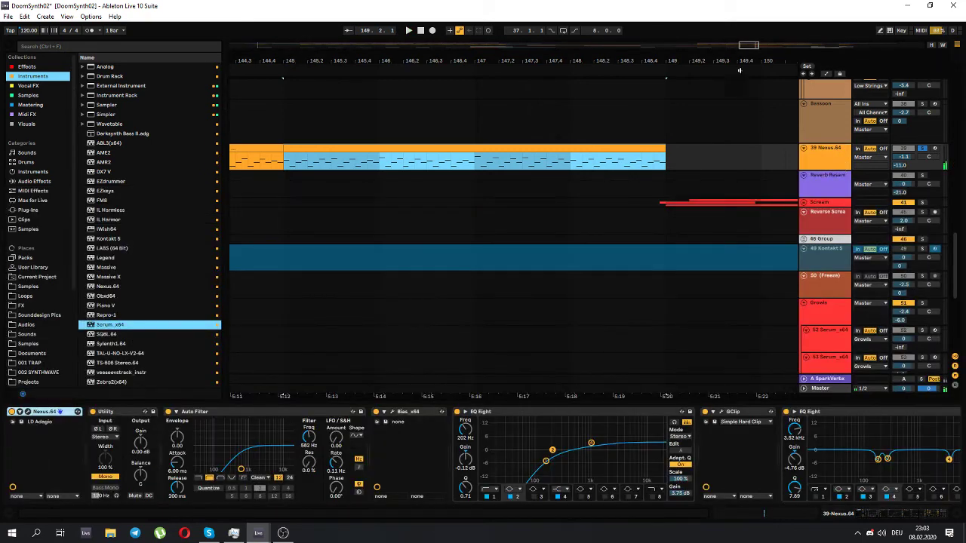
- Take a brief look at the track automation and play the unsoloed arrangement from bar 149
key(a)
key(a)
drag(748, 46, 752, 44)
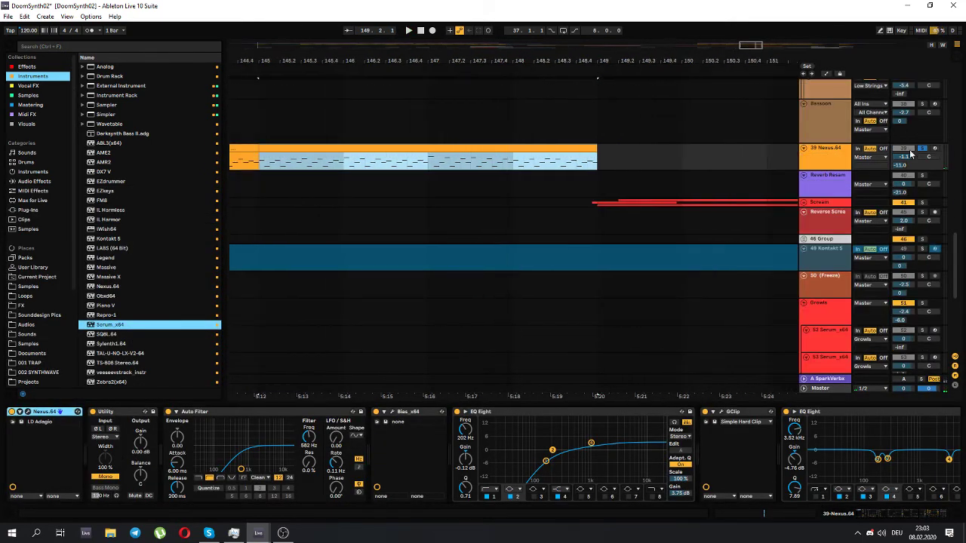
click(594, 122)
key(space)
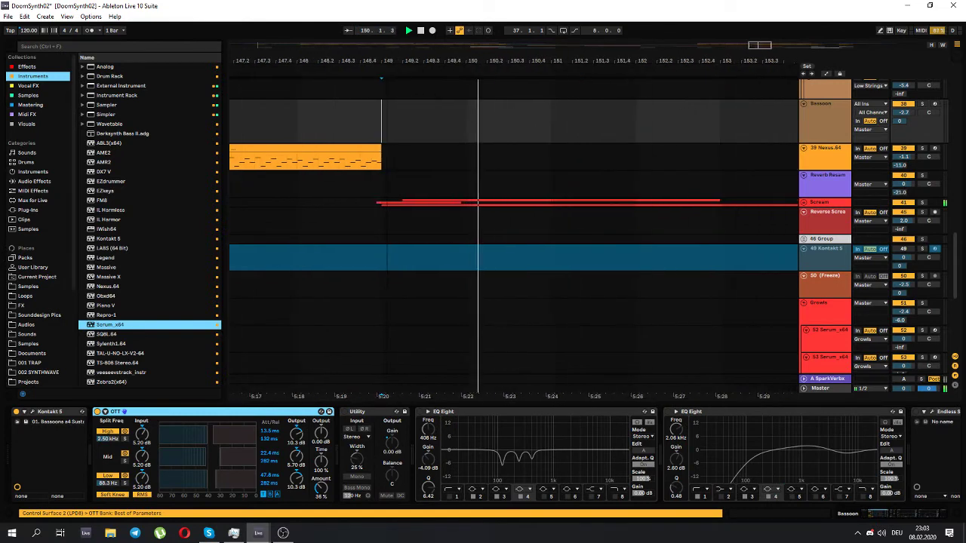
- Unfold the Scream group to show its three audio tracks and stop playback
click(804, 203)
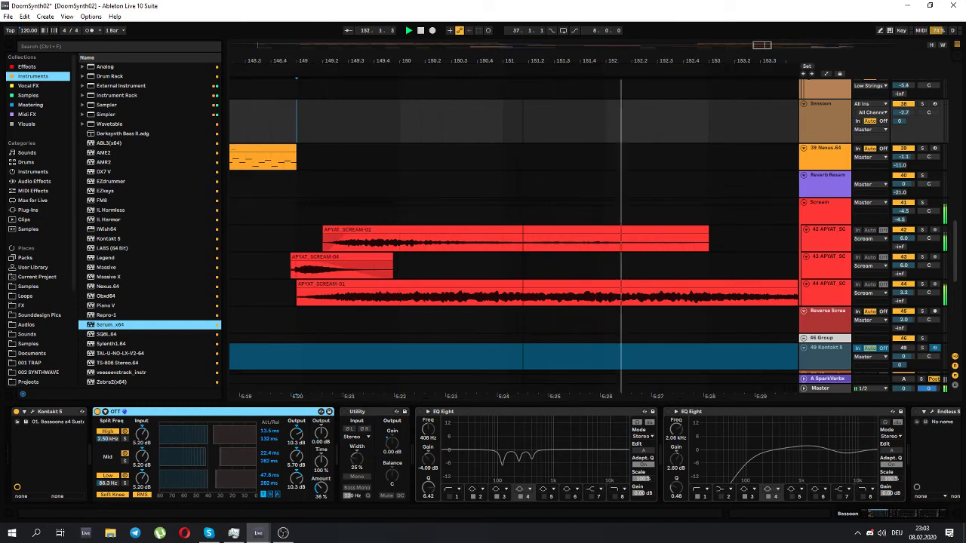
scroll(753, 153, down, 1)
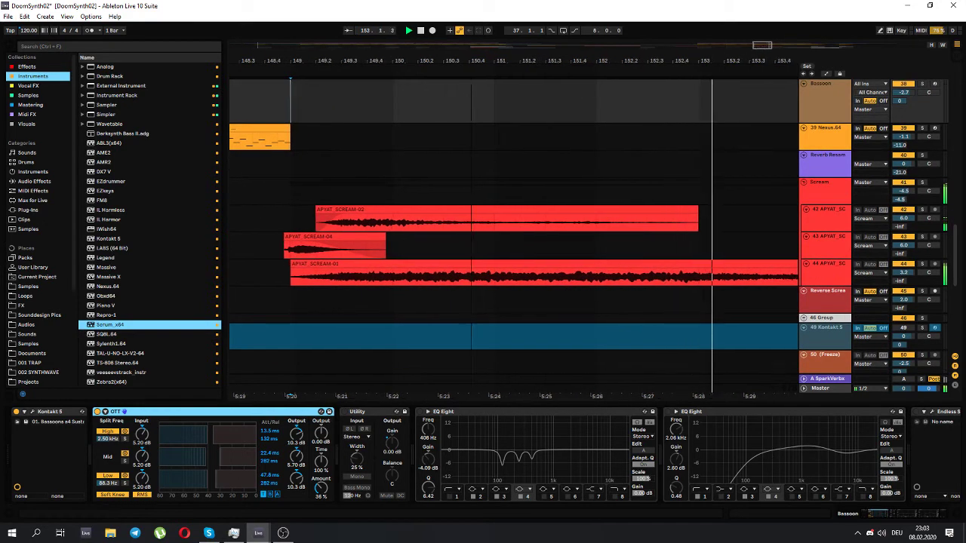
drag(468, 61, 468, 47)
key(space)
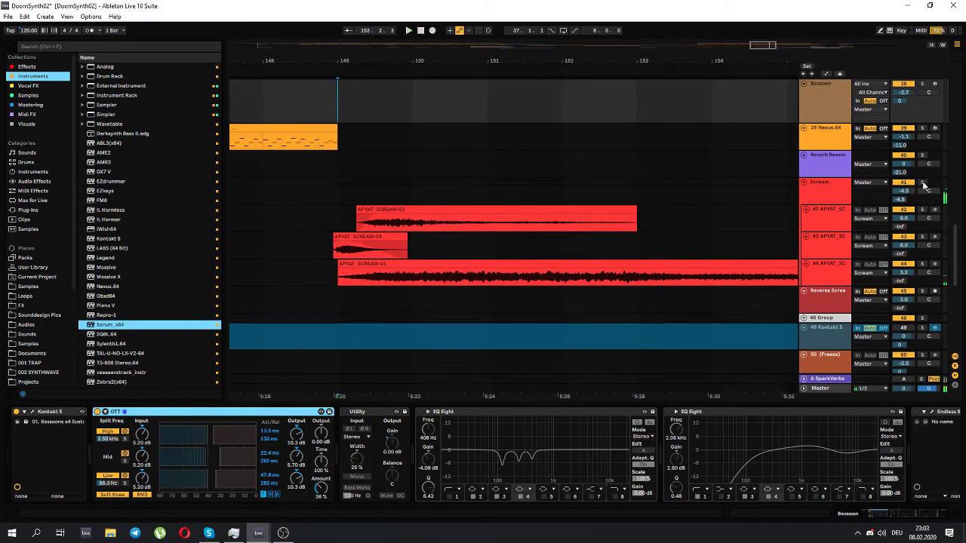
- Solo the Scream group and turn off its SparkVerb and CamelCrusher devices
click(922, 183)
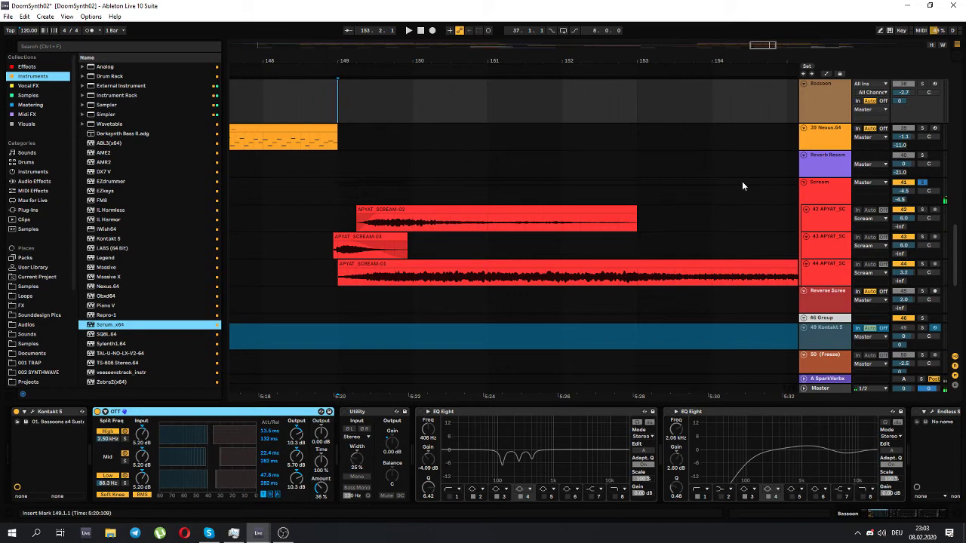
click(816, 197)
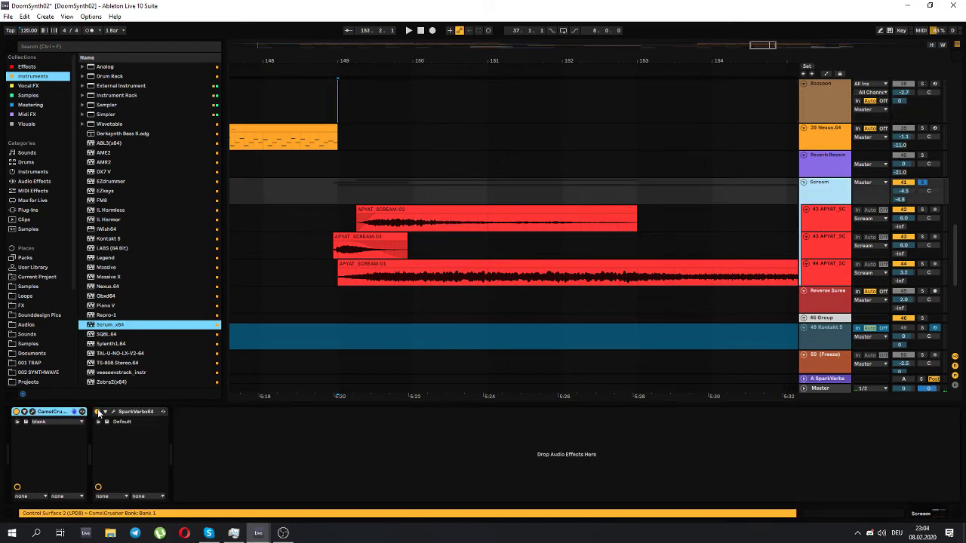
click(98, 412)
click(15, 412)
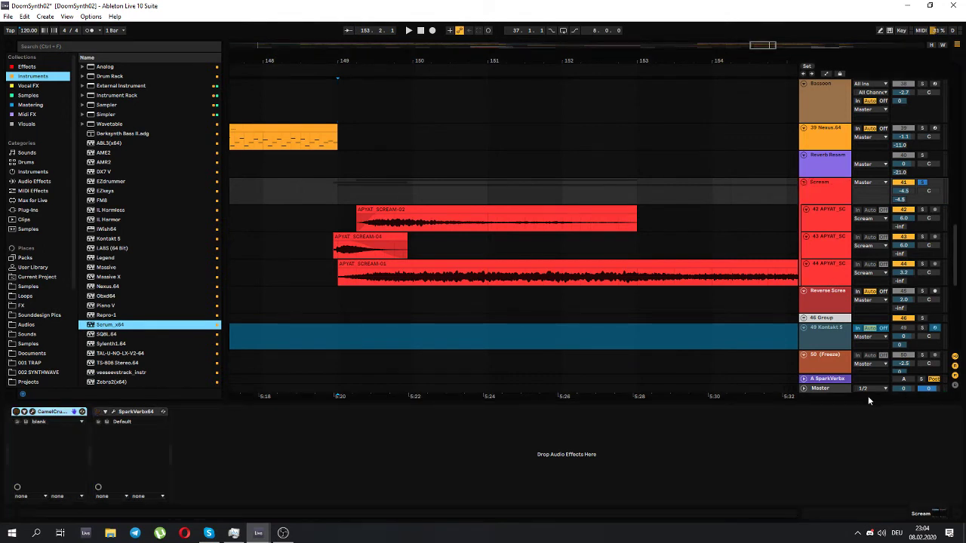
- Inspect the devices on the A SparkVerb return, the Scream group and track 42 inside it
click(827, 381)
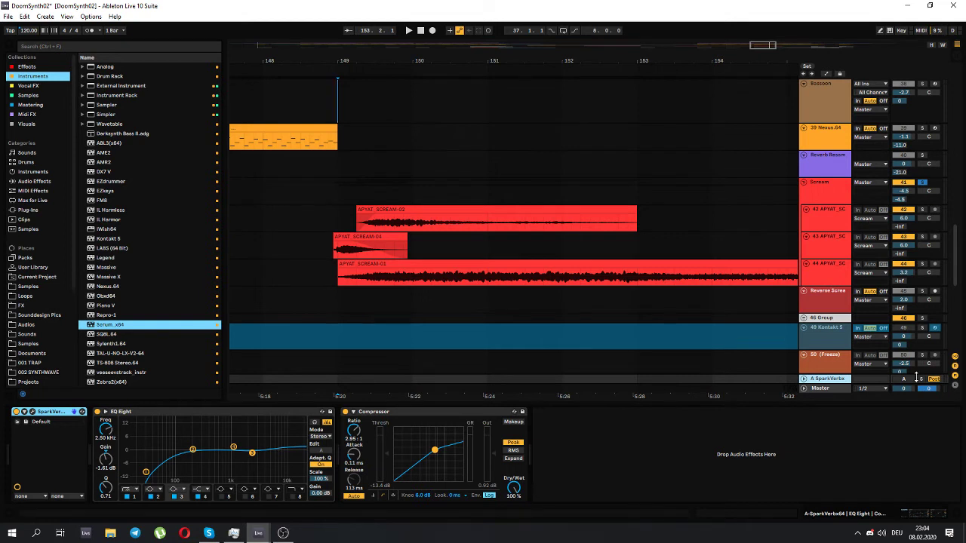
click(808, 201)
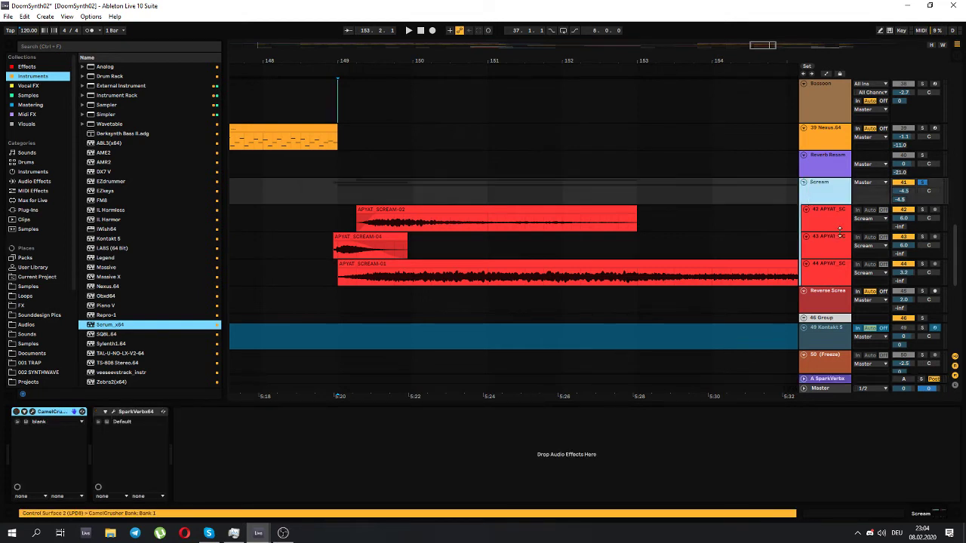
click(837, 220)
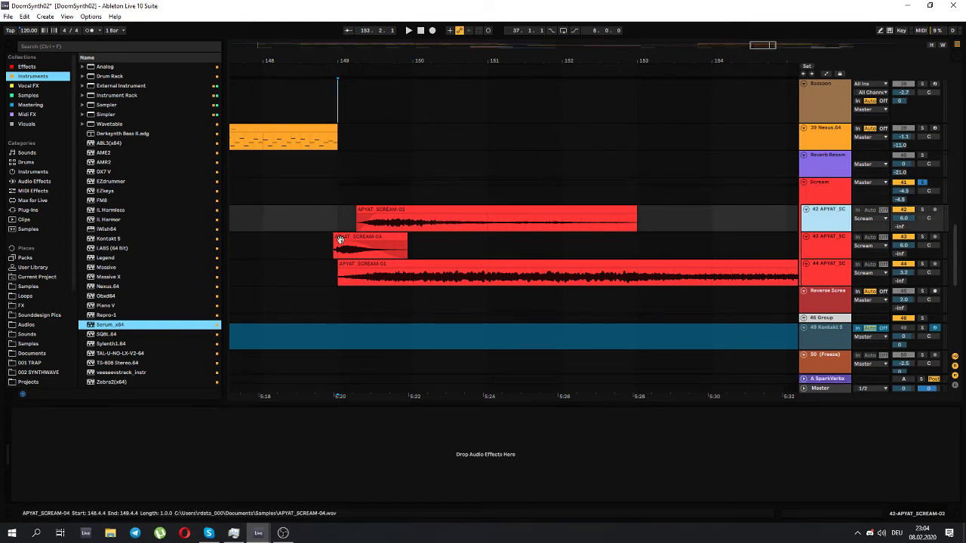
- Audition the unprocessed scream tracks 42, 43 and 44 in different solo combinations from bar 149
click(921, 237)
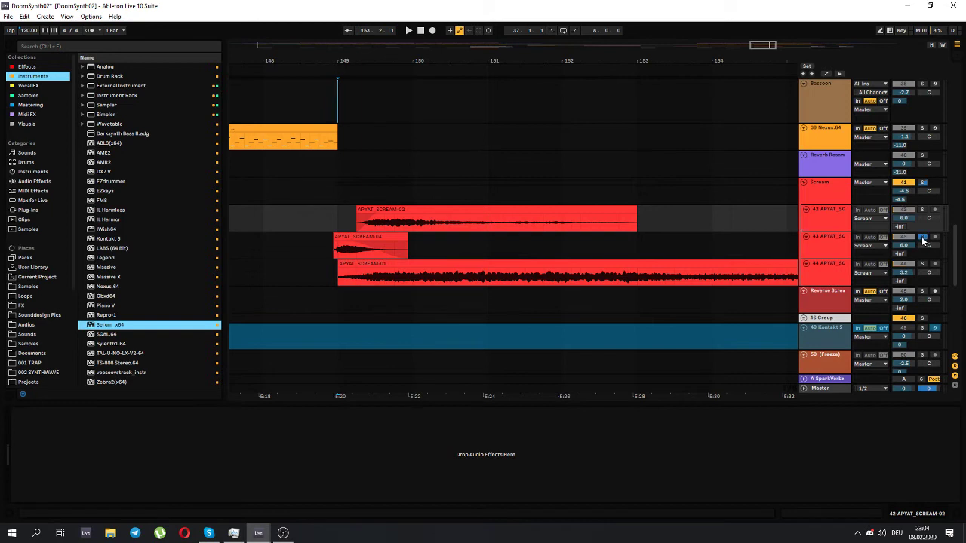
key(space)
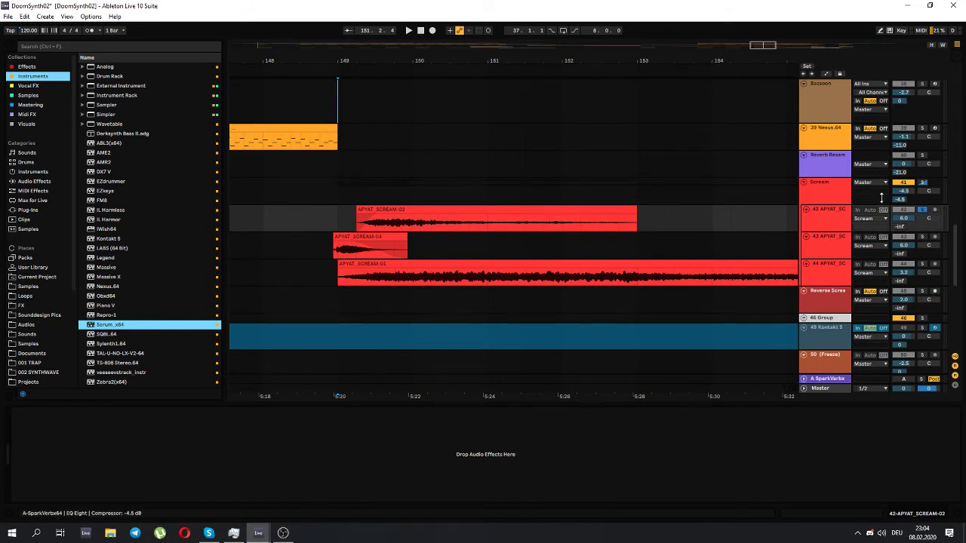
click(367, 215)
key(space)
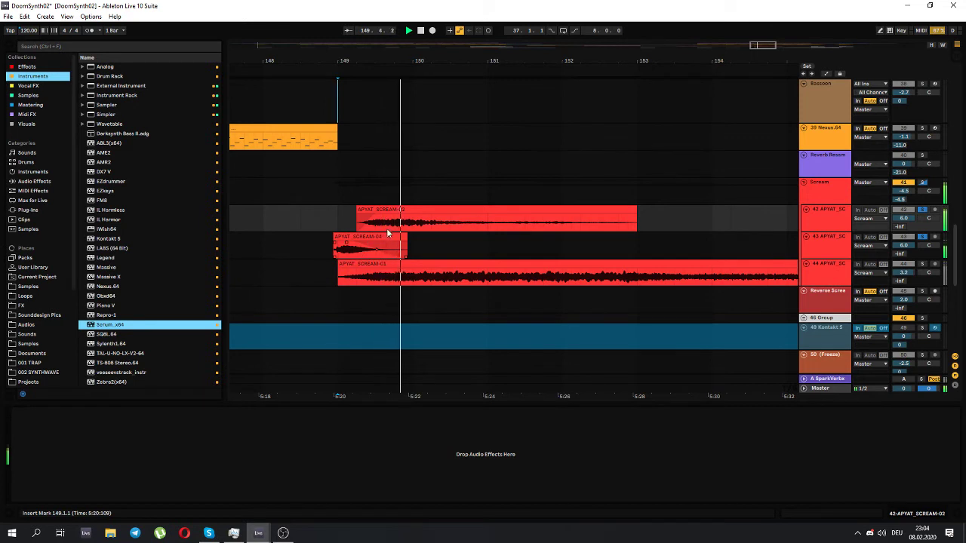
key(space)
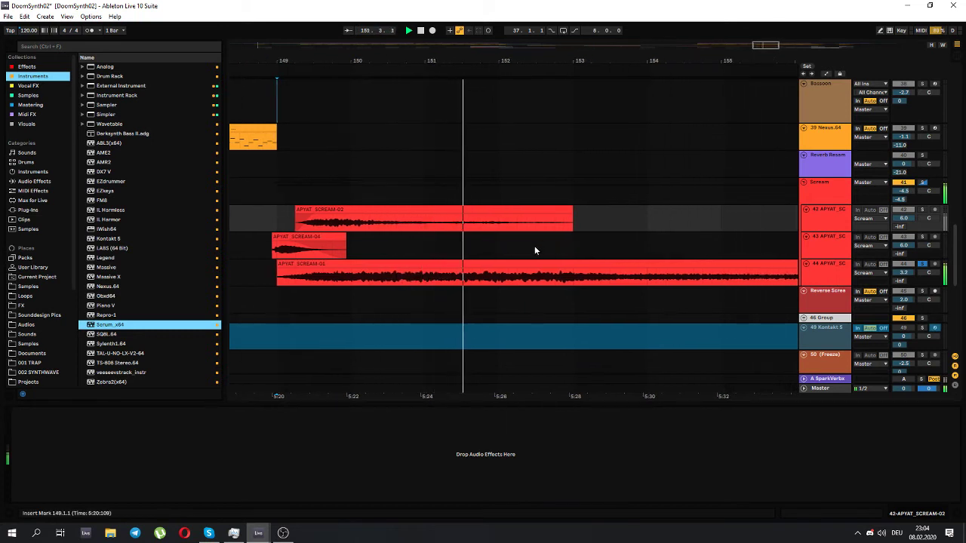
key(space)
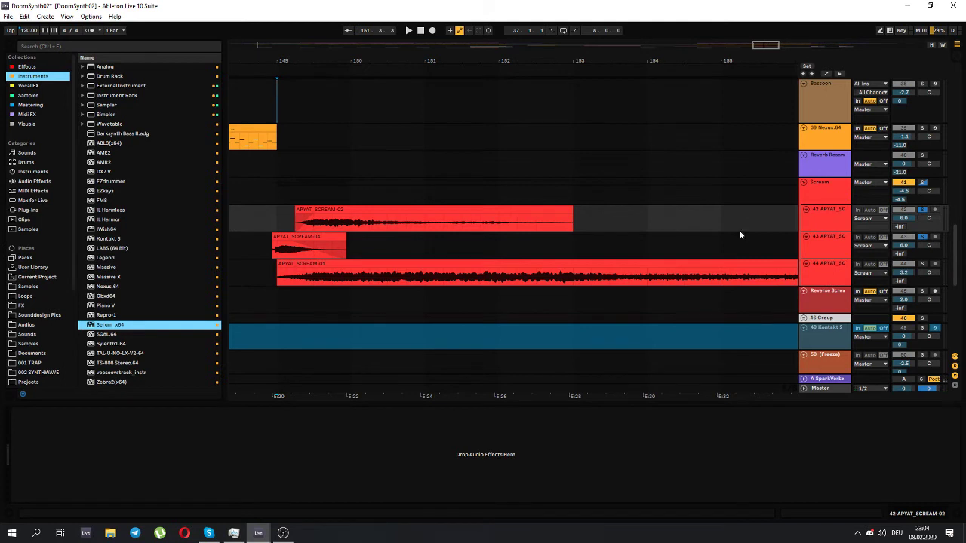
- Play scream tracks 42 and 43 soloed together without the group effects and stop playback
key(space)
click(345, 199)
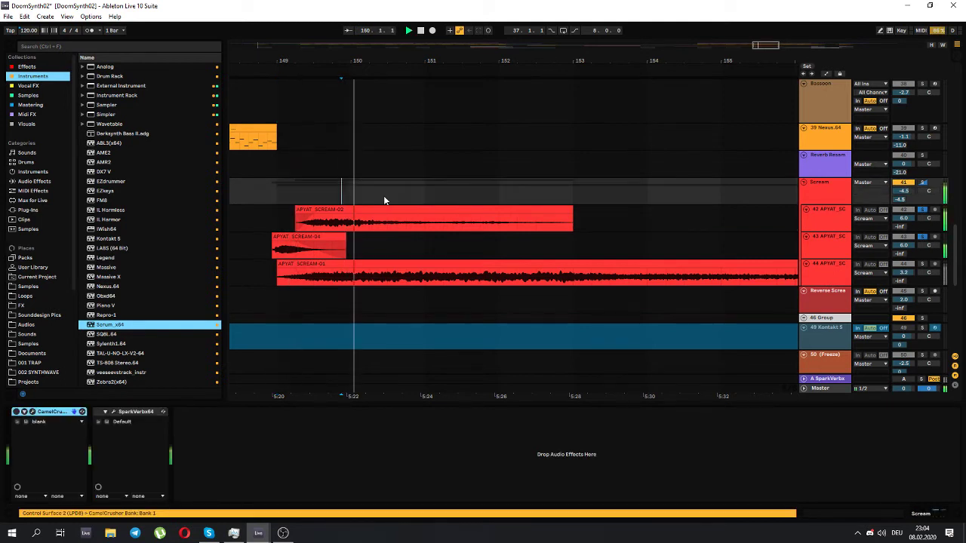
click(424, 201)
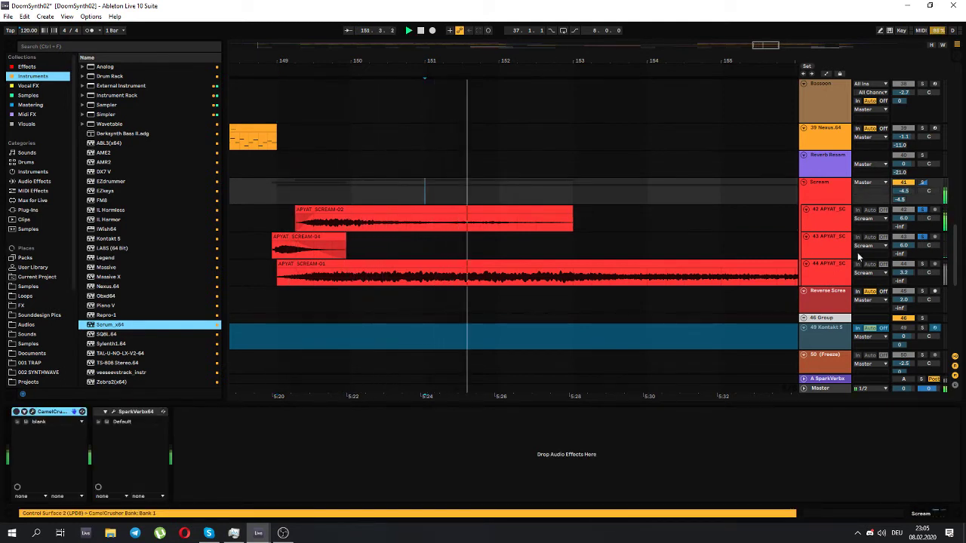
key(space)
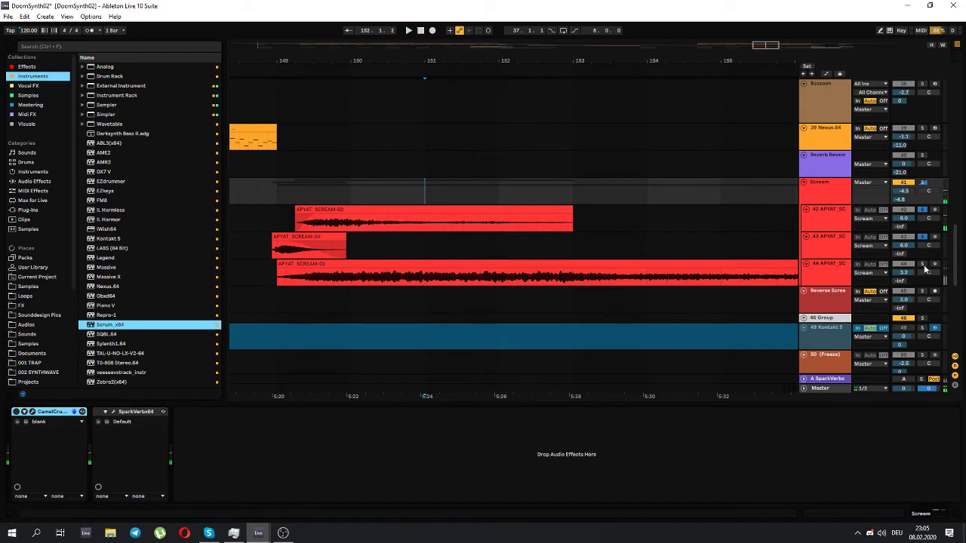
- Audition the long APYAT_SCREAM-01 clip on track 44 in solo from bar 149
drag(772, 49, 773, 21)
click(437, 282)
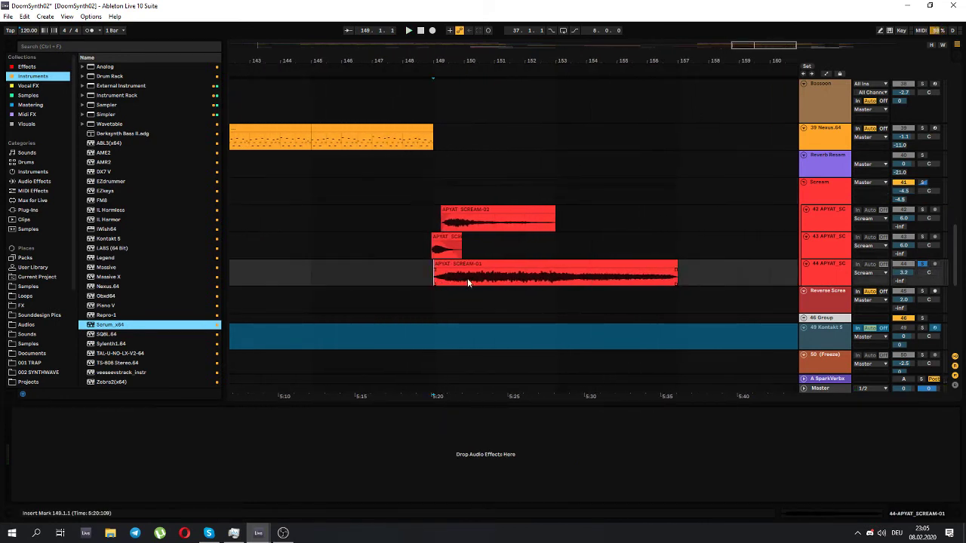
key(space)
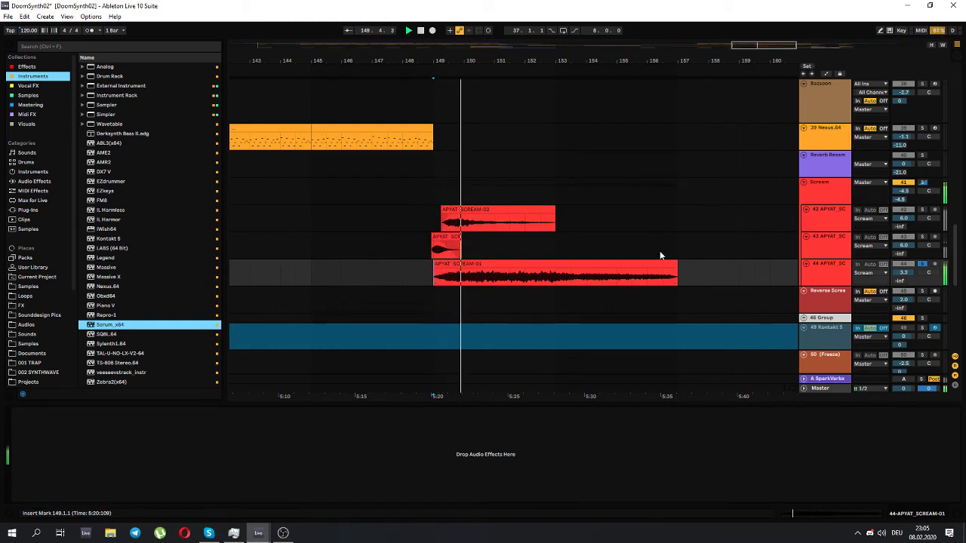
click(557, 255)
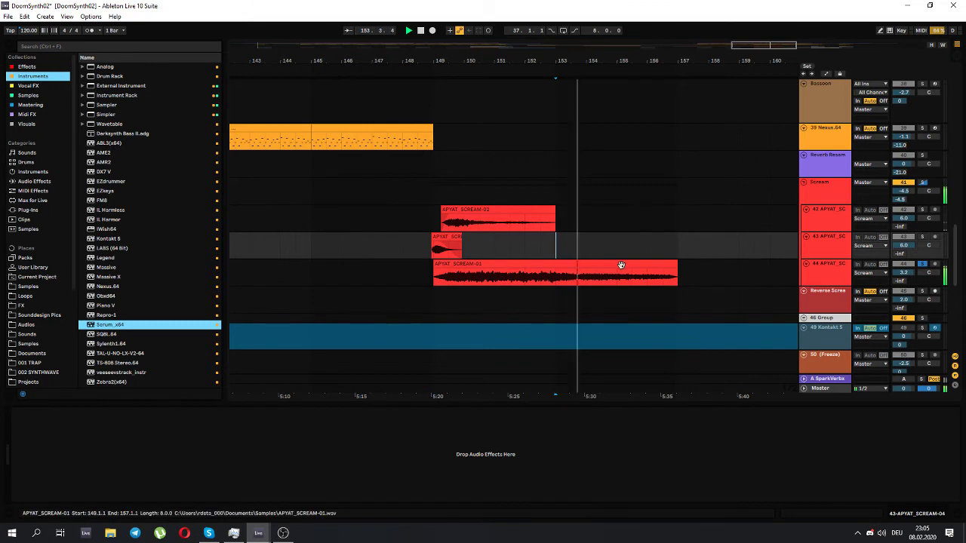
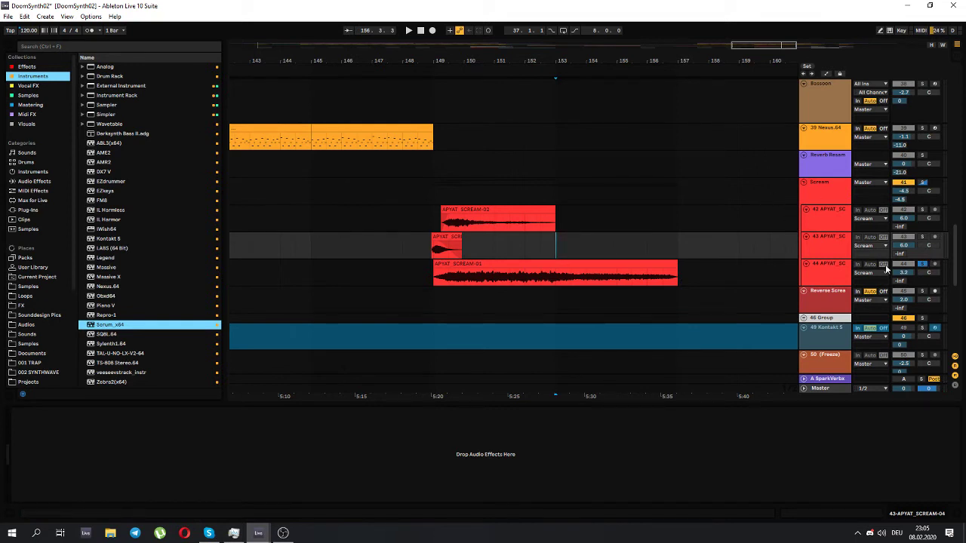
- Turn the Scream group's CamelCrusher and SparkVerb back on and take the group out of solo
click(831, 202)
click(15, 411)
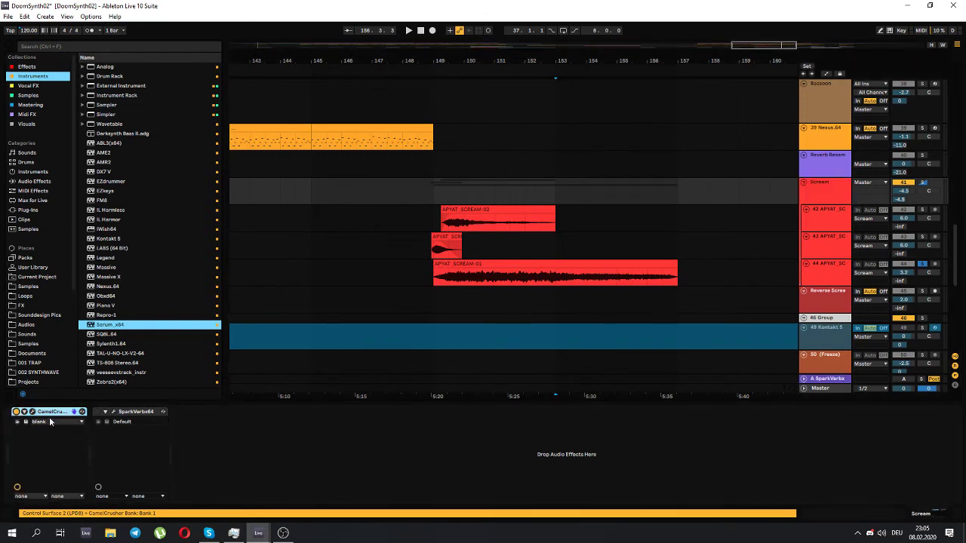
click(922, 183)
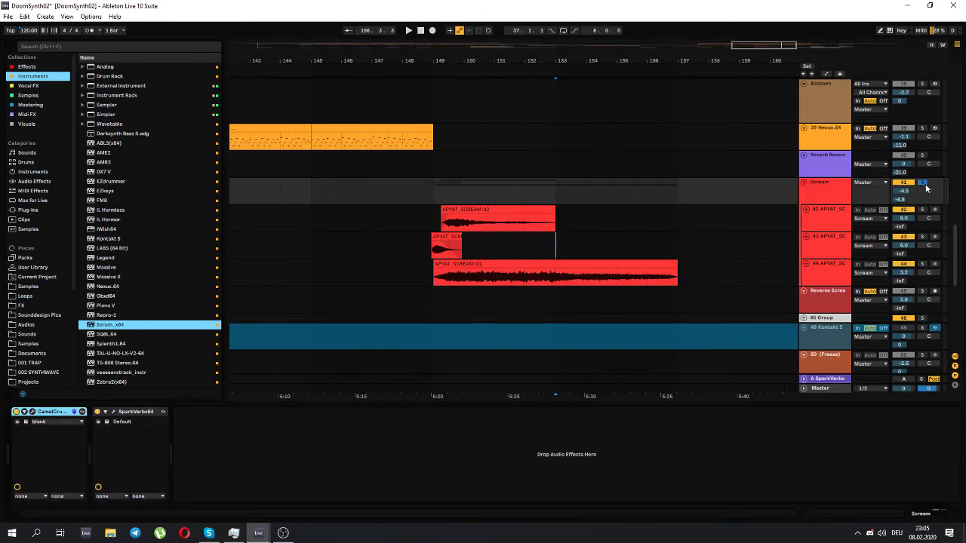
click(922, 183)
- Play the processed Scream group with the other tracks from bar 149 to bar 157
click(432, 193)
key(space)
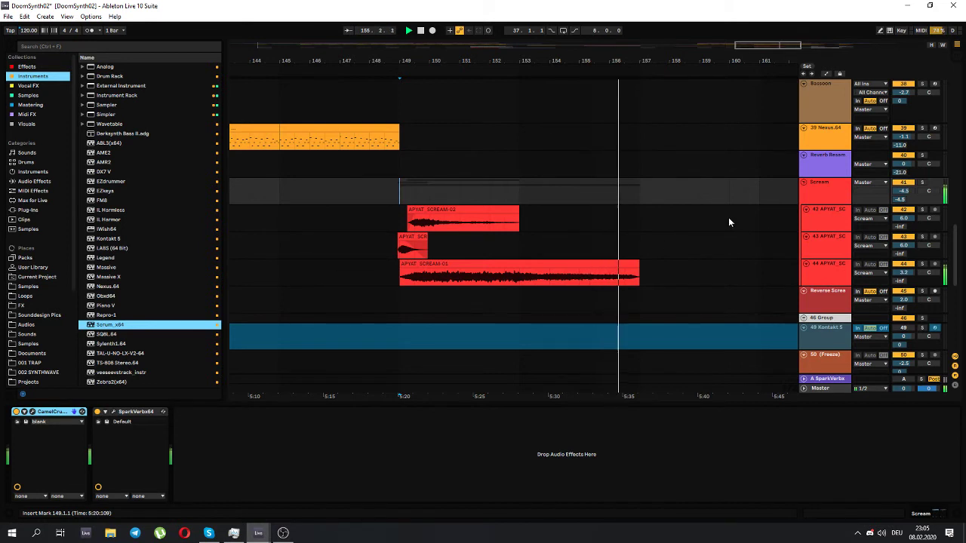
key(space)
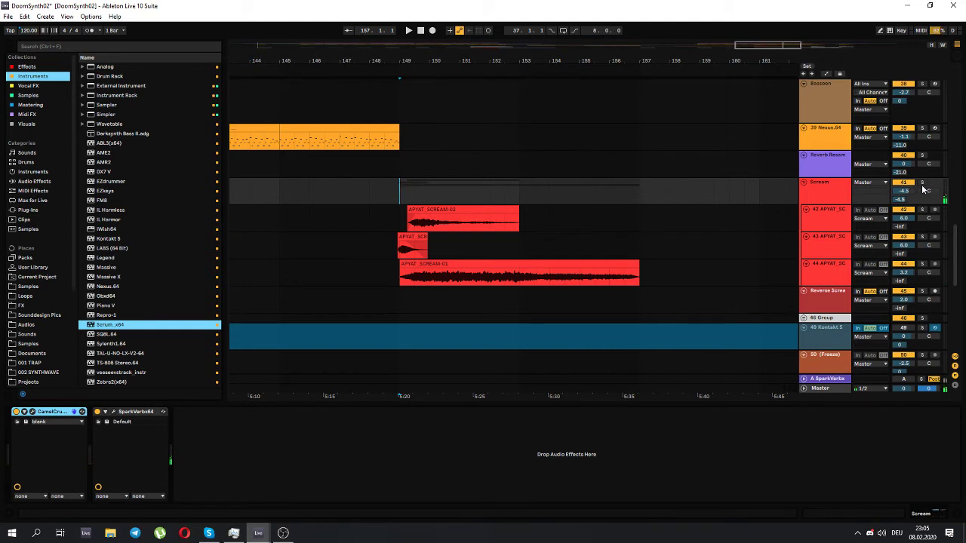
- Solo the Scream group and play it with its CamelCrusher and SparkVerb effects switched off
click(921, 184)
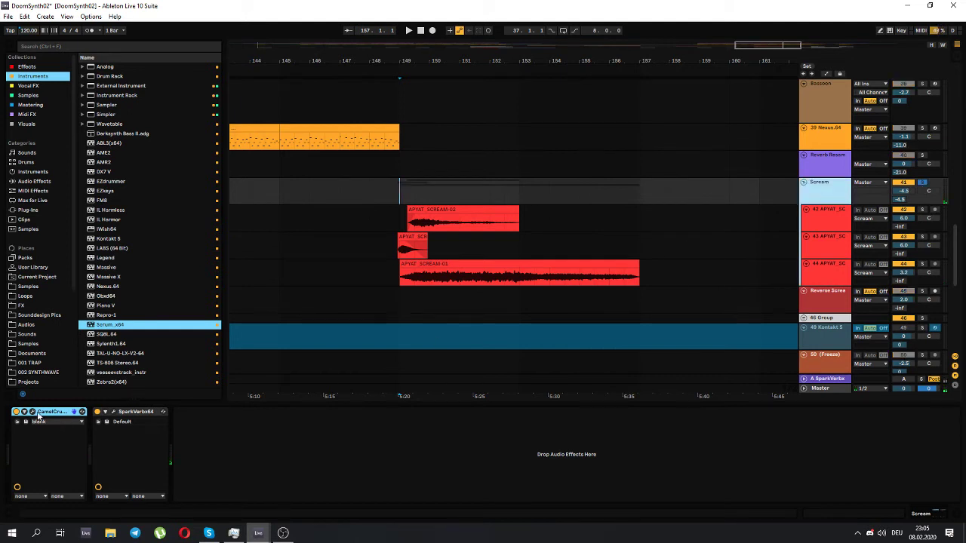
click(95, 412)
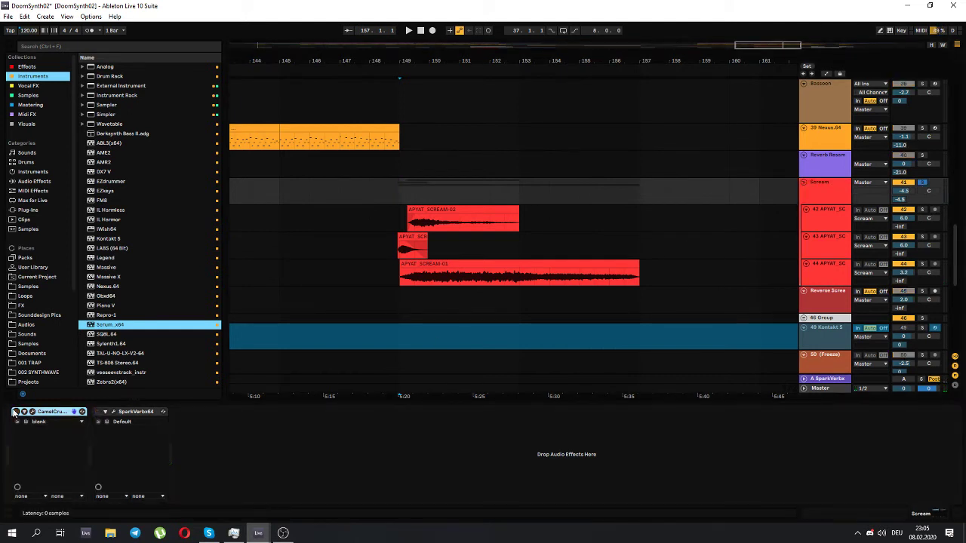
key(space)
- Turn CamelCrusher and SparkVerb back on one after the other, viewing each plug-in's settings and playing the soloed Scream group from bar 149
click(32, 412)
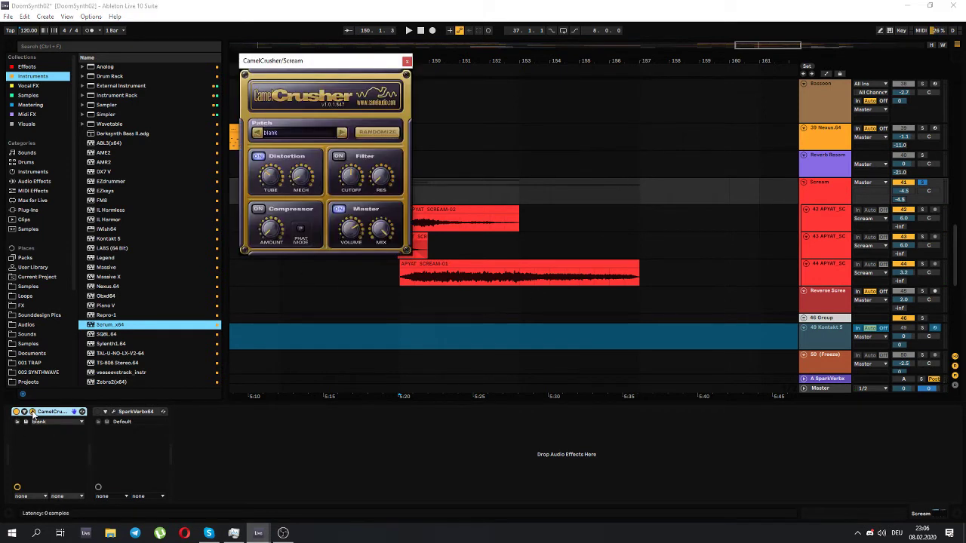
key(space)
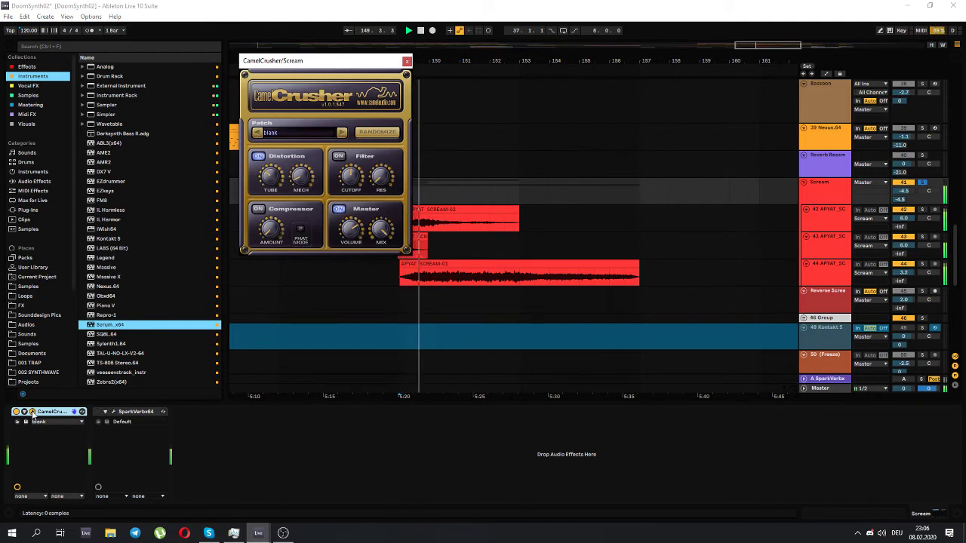
click(33, 412)
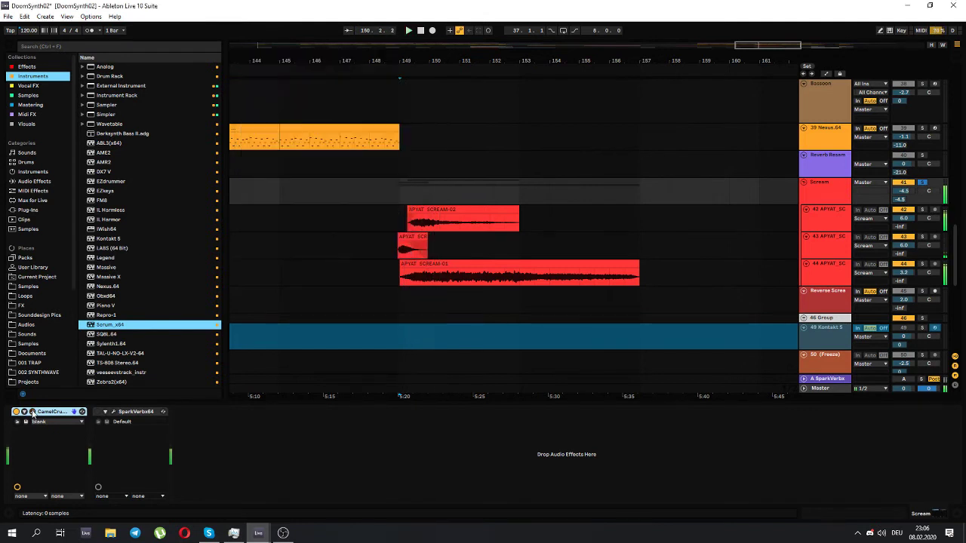
click(113, 412)
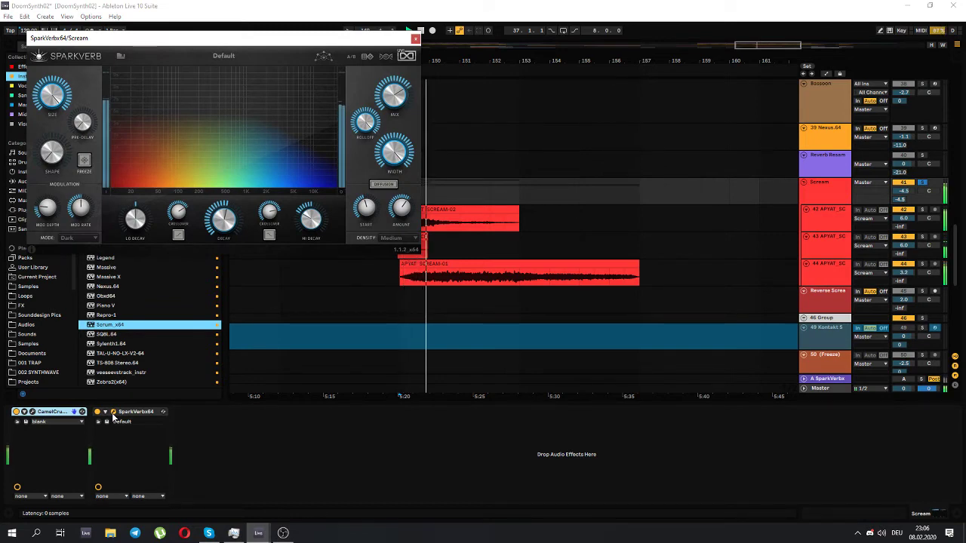
click(112, 413)
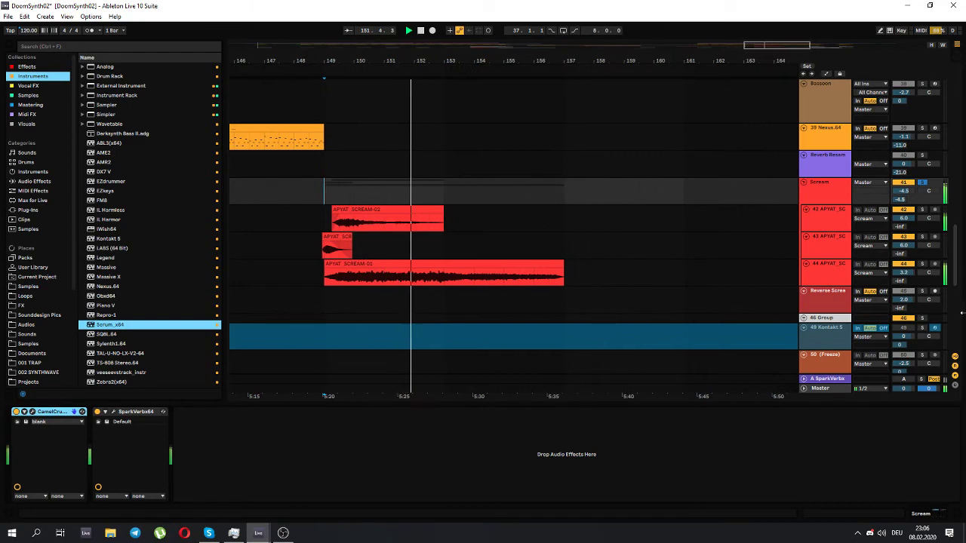
- Solo the 19 Drum Rack track, open its MIDI clip at bar 149 and play it
scroll(935, 345, down, 10)
scroll(935, 345, up, 10)
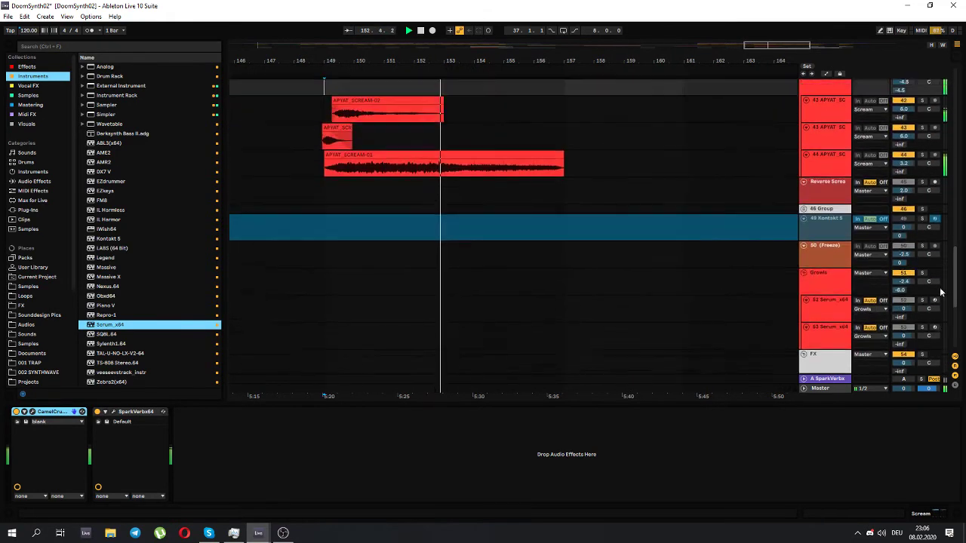
drag(956, 266, 955, 151)
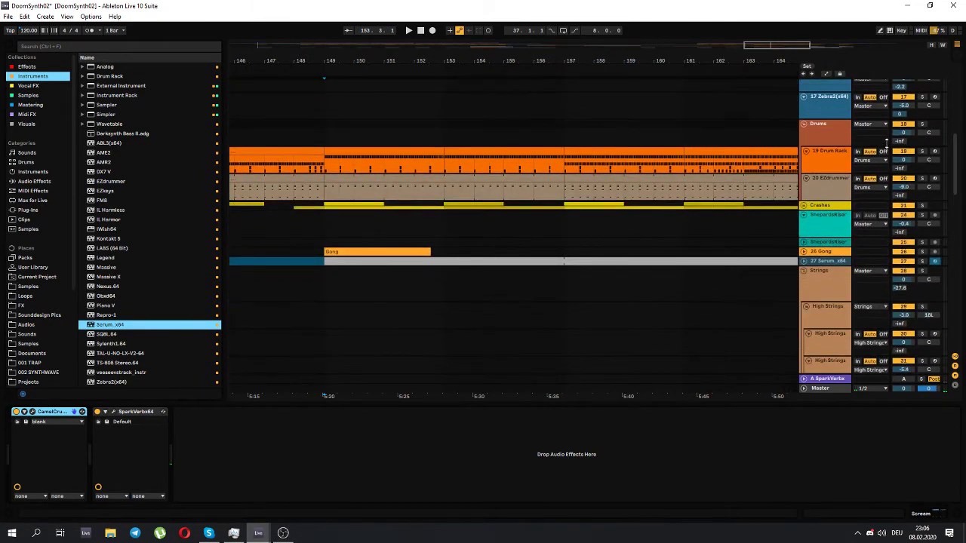
click(922, 153)
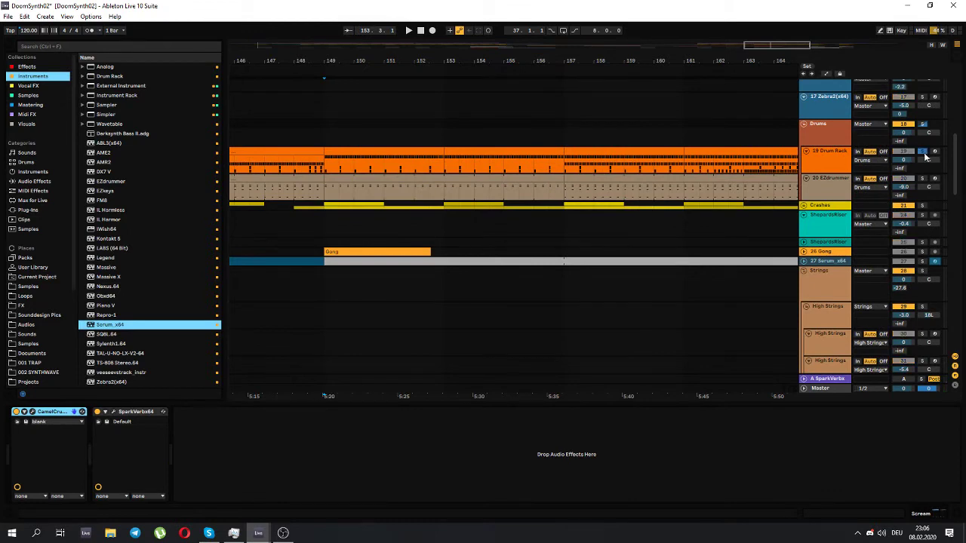
double_click(375, 150)
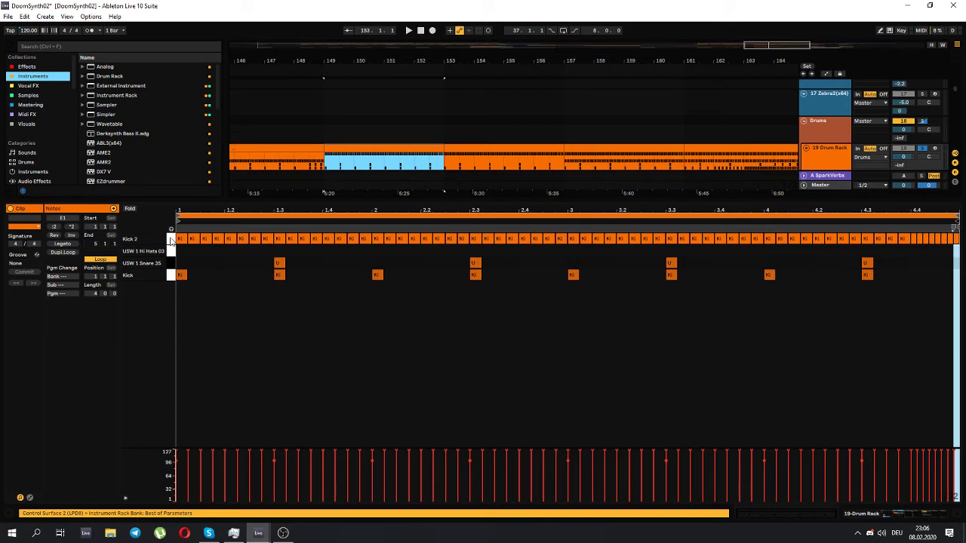
key(space)
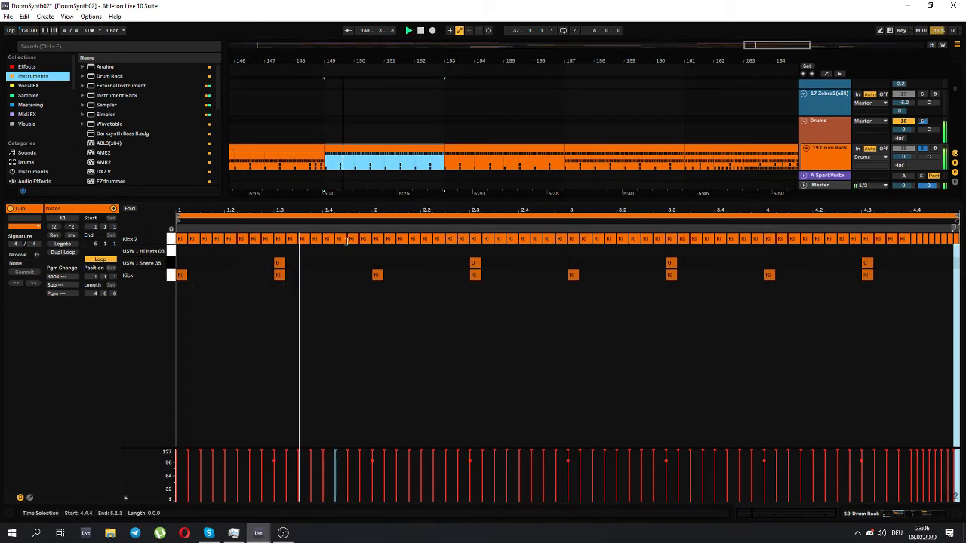
- Show the Drum Rack's devices, select the Kick 2 pad and play the track from bar 149
click(830, 157)
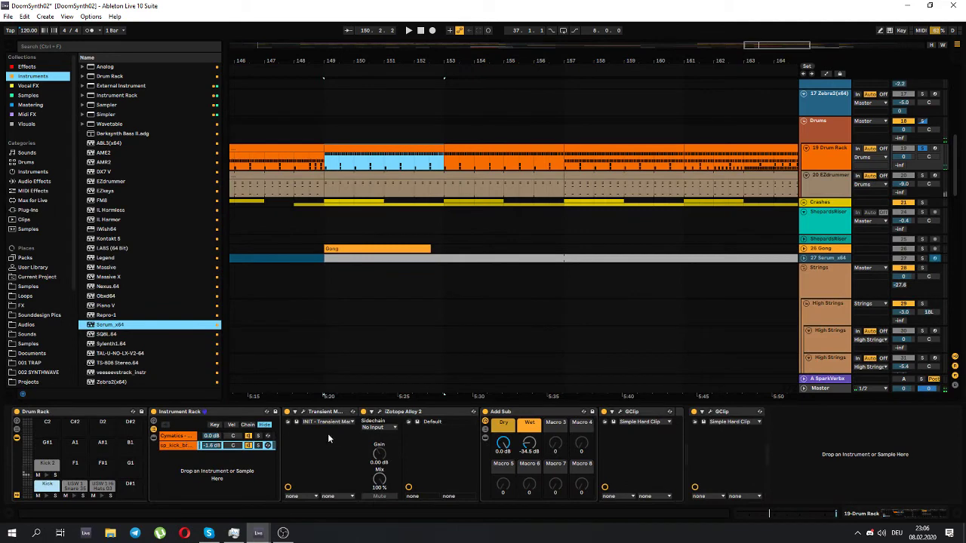
click(44, 464)
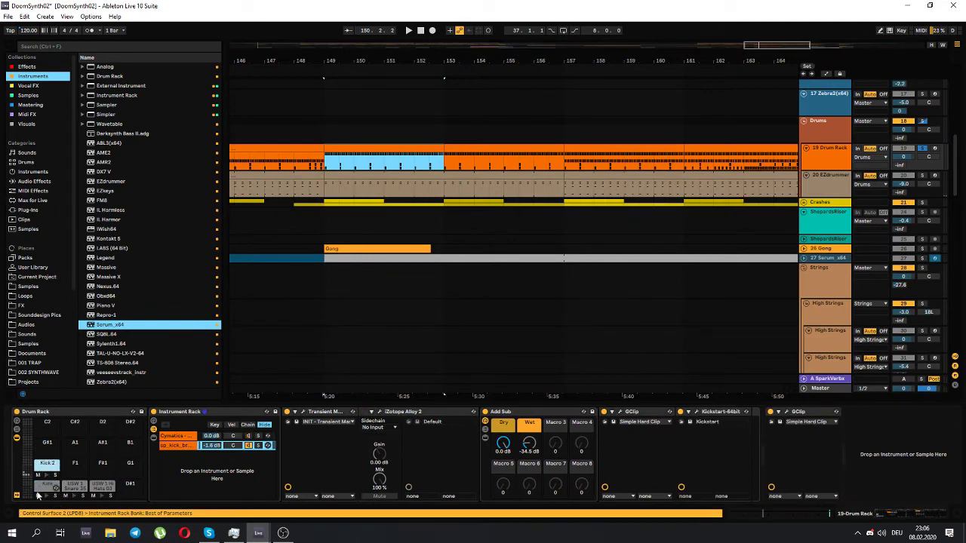
key(space)
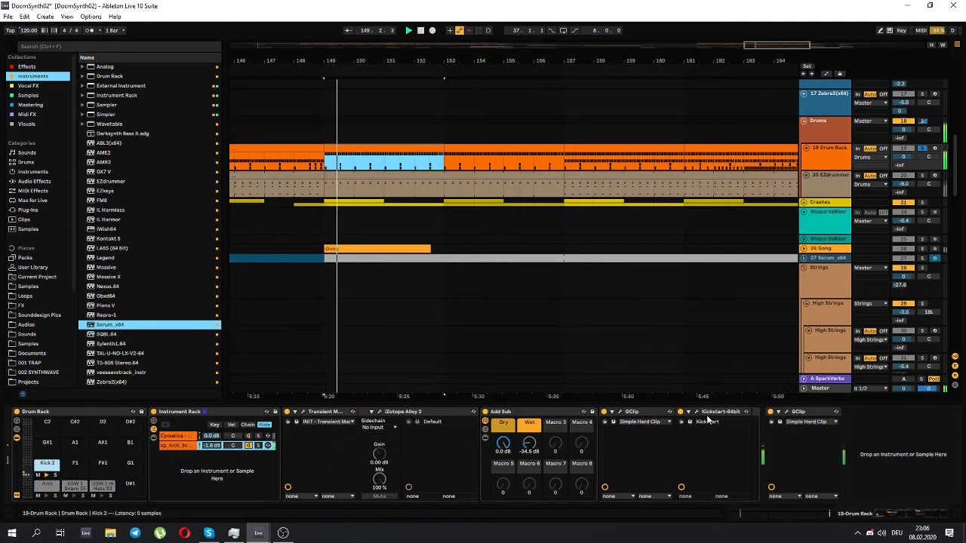
key(space)
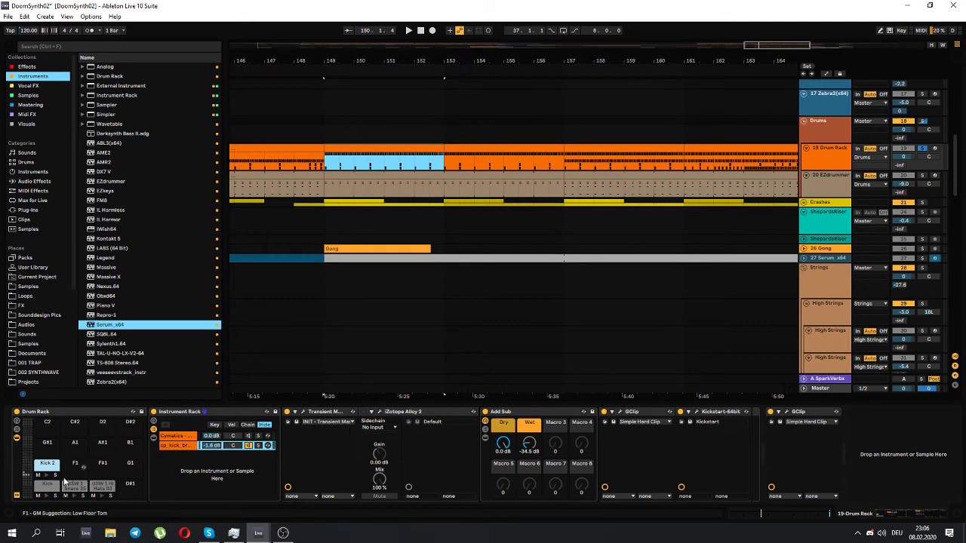
- Play the Kick 2 pad in solo and view the settings of its Kickstart plug-in
key(space)
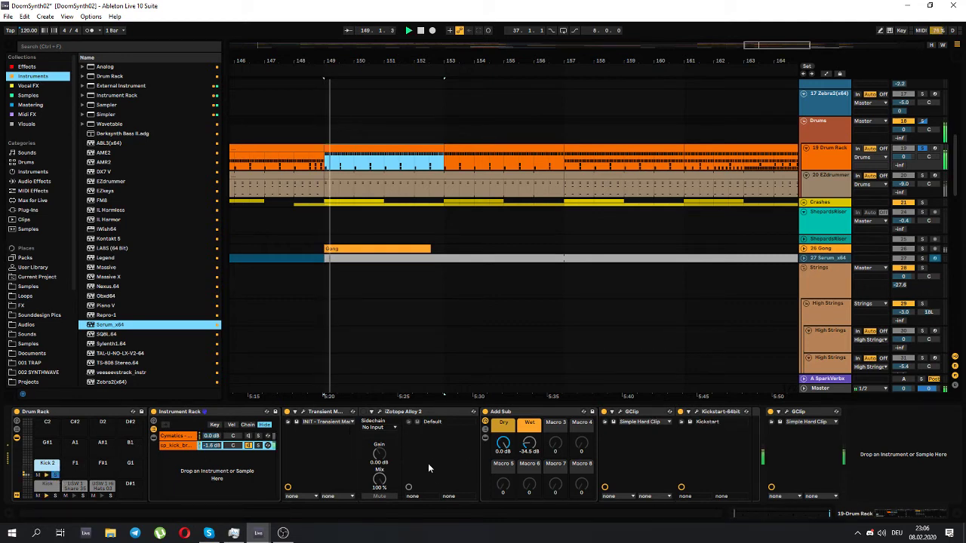
click(696, 413)
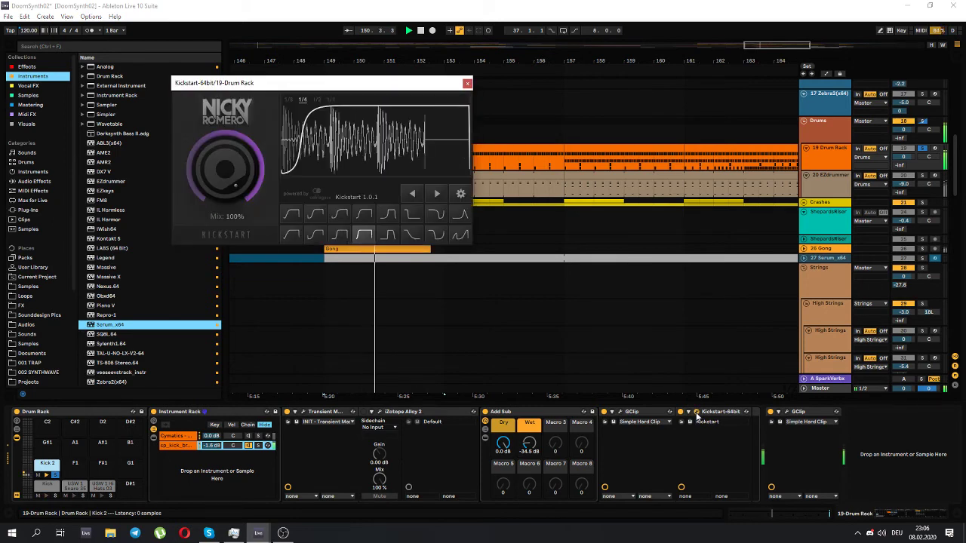
click(696, 413)
key(space)
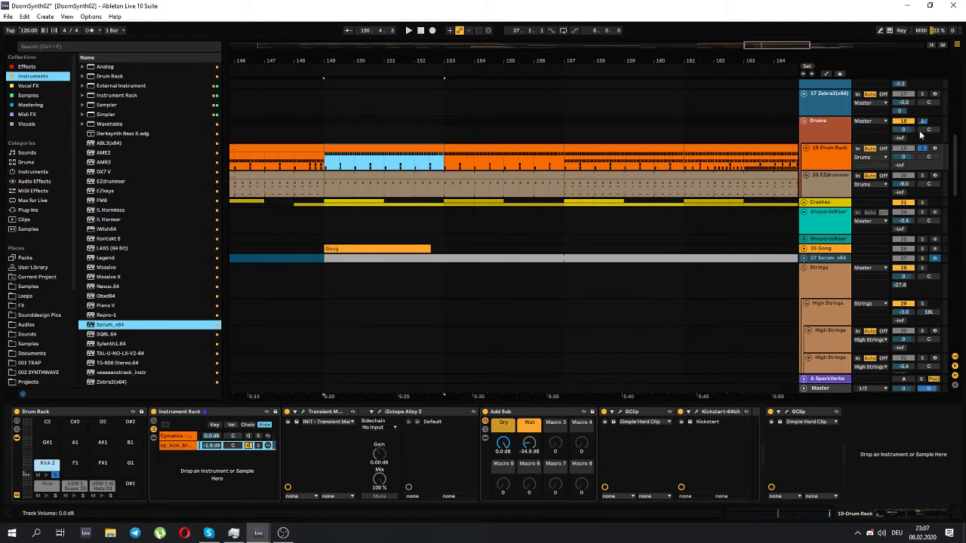
- Open the Drum Rack clip at bar 157 and play it from there
click(566, 135)
double_click(576, 149)
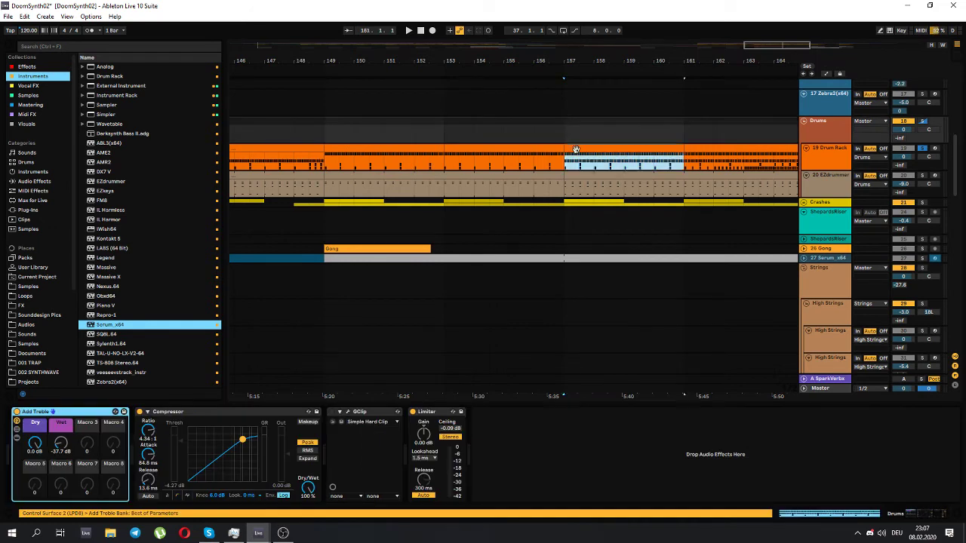
key(space)
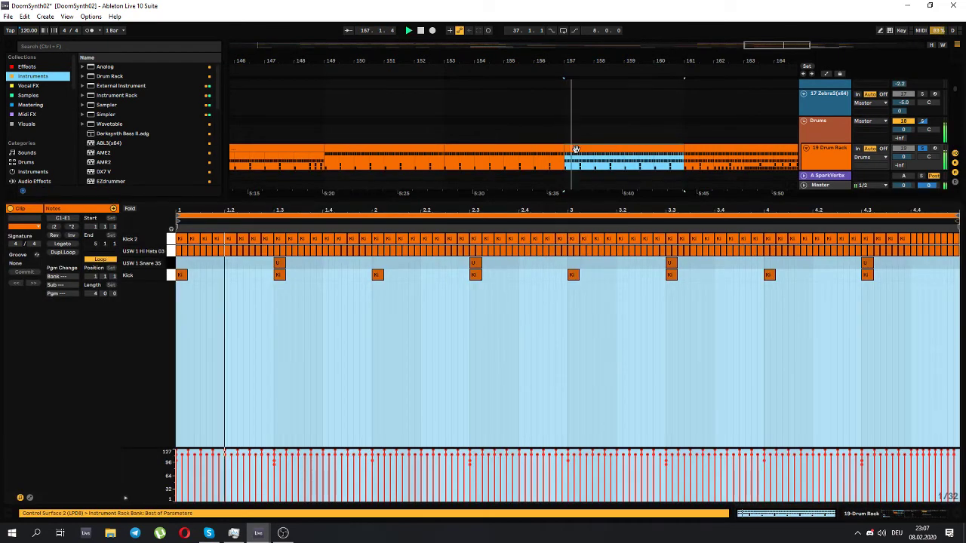
click(921, 122)
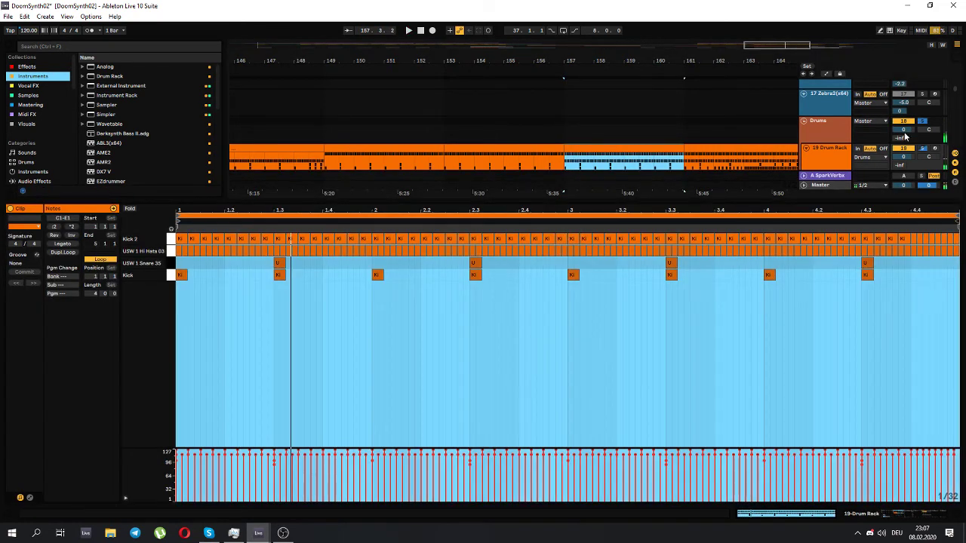
- Take the Kick 2 pad out of solo, replay the Drum Rack from bar 157 and view the clip's kick, hi-hat and snare notes
click(813, 156)
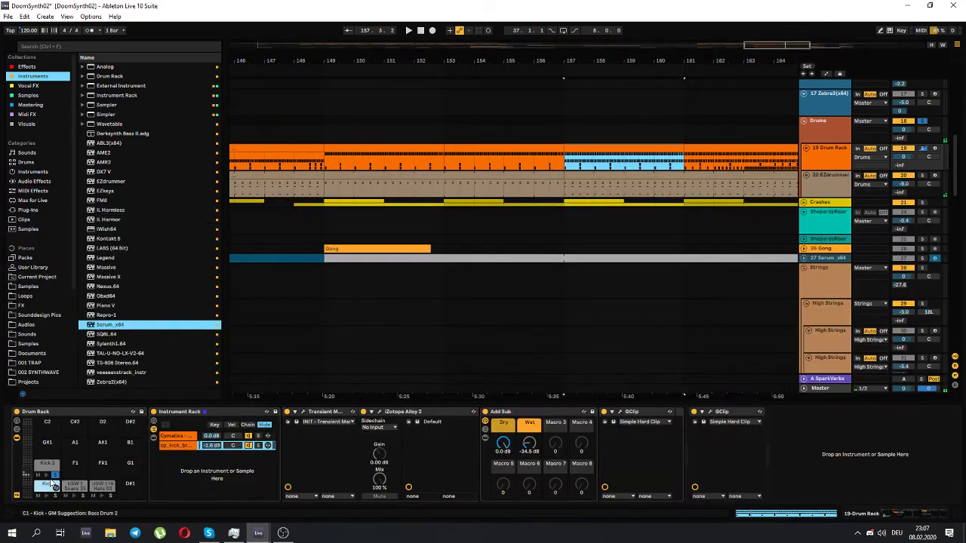
key(space)
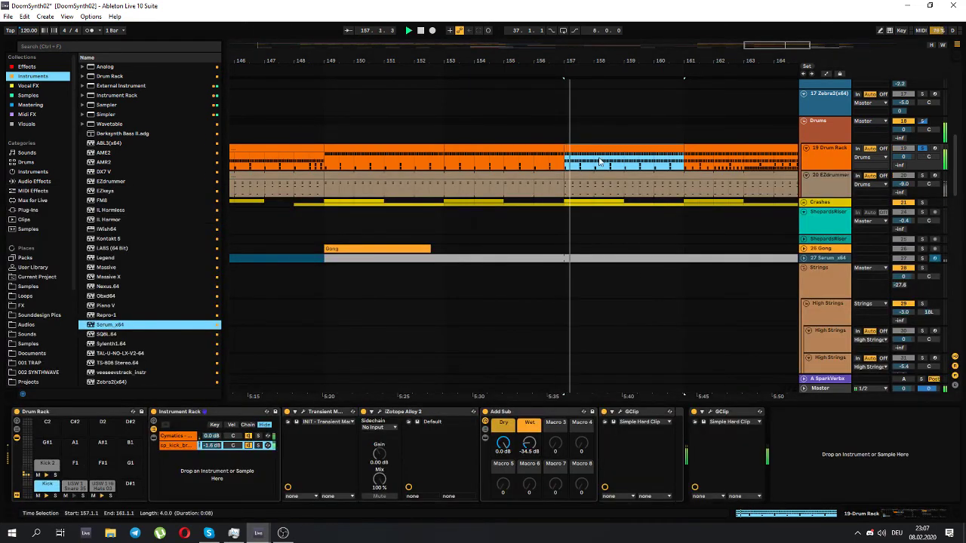
double_click(605, 150)
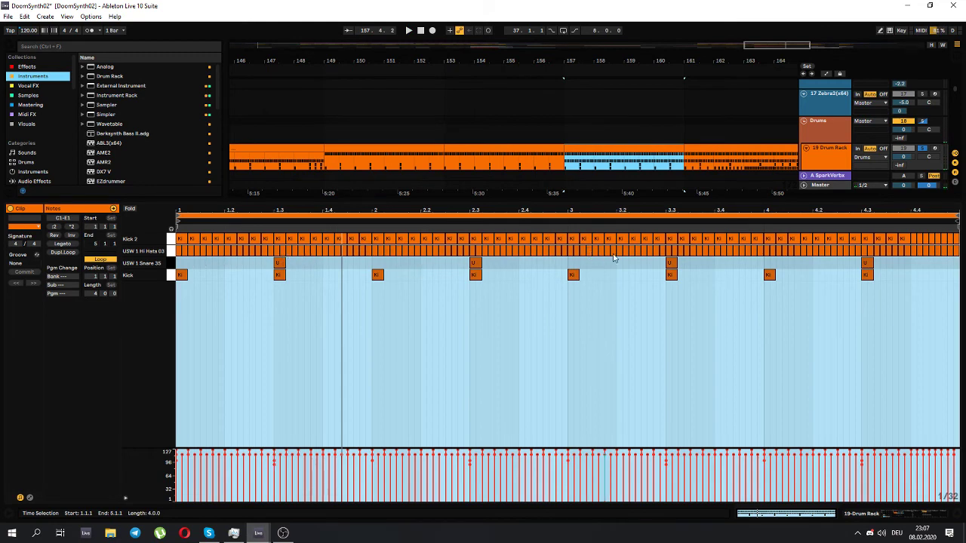
double_click(847, 154)
- Play the drum fill leading up to bar 165 and view the notes of the Drum Rack clip at bar 161
click(688, 159)
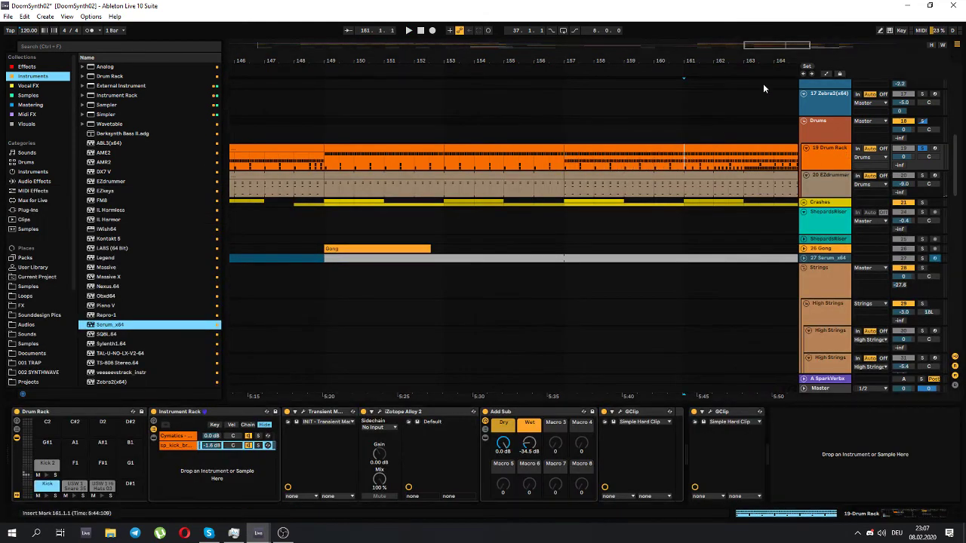
key(space)
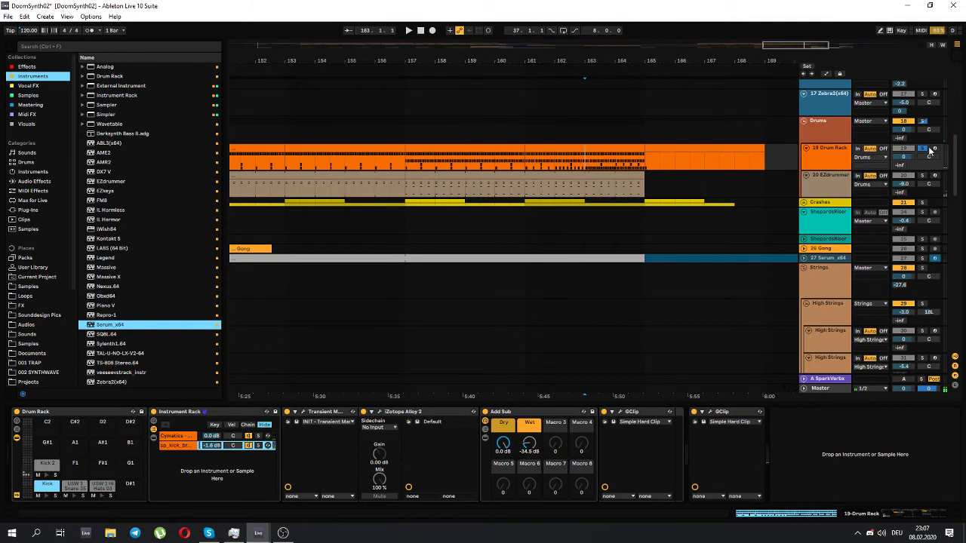
key(space)
double_click(628, 146)
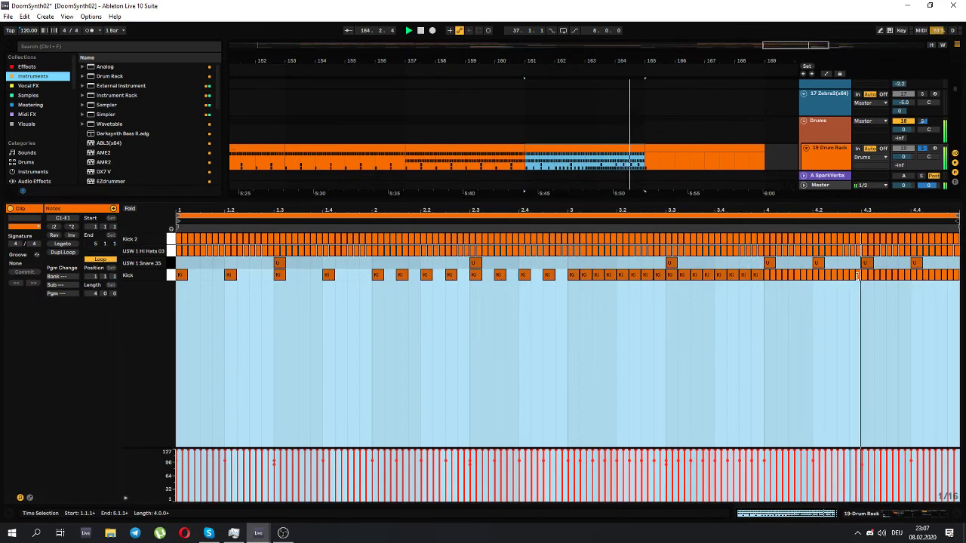
key(space)
double_click(833, 155)
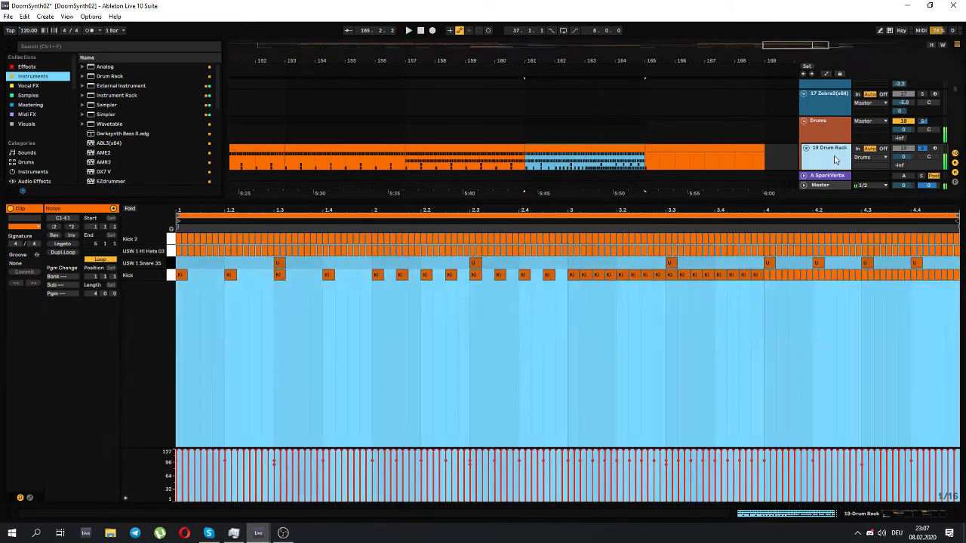
- Solo the 20 EZdrummer track, open its clip notes and play them from bar 157
click(404, 183)
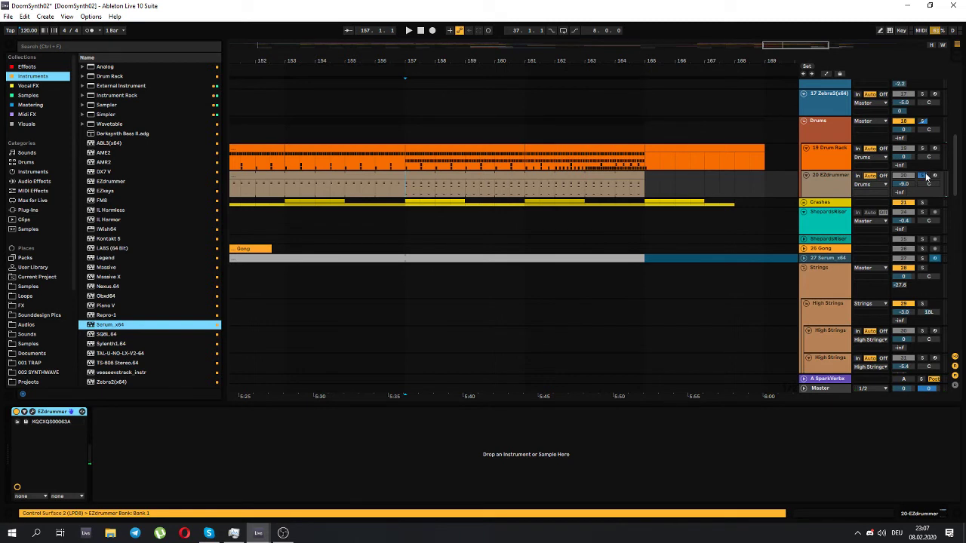
double_click(427, 181)
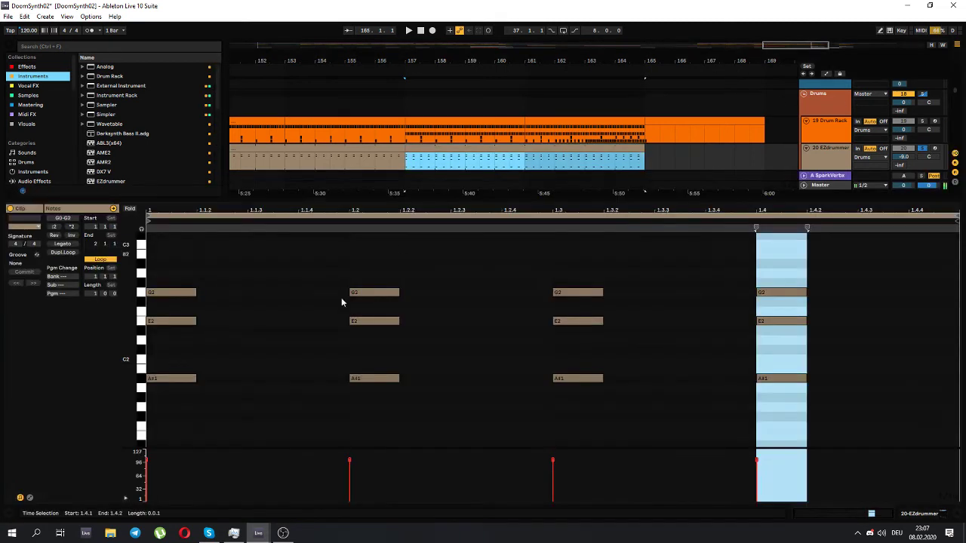
key(space)
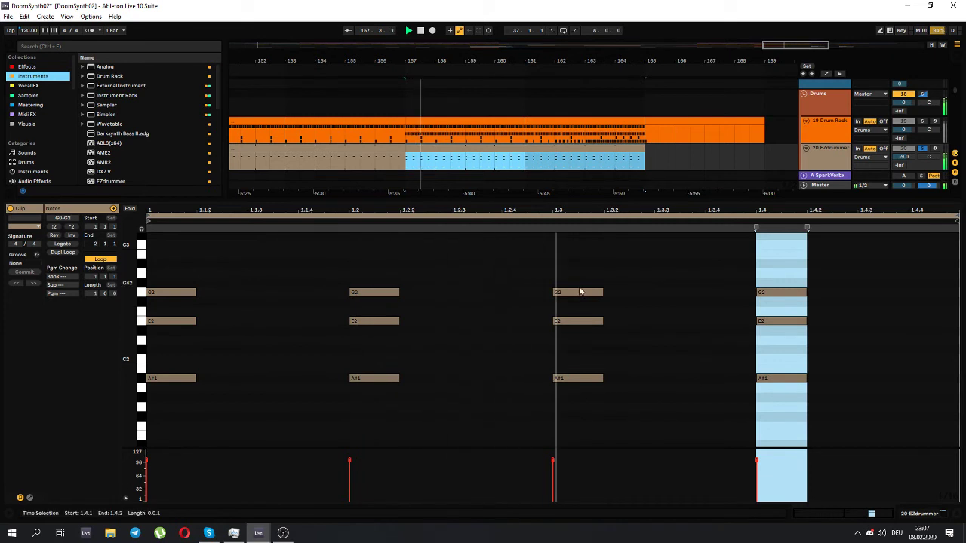
click(385, 157)
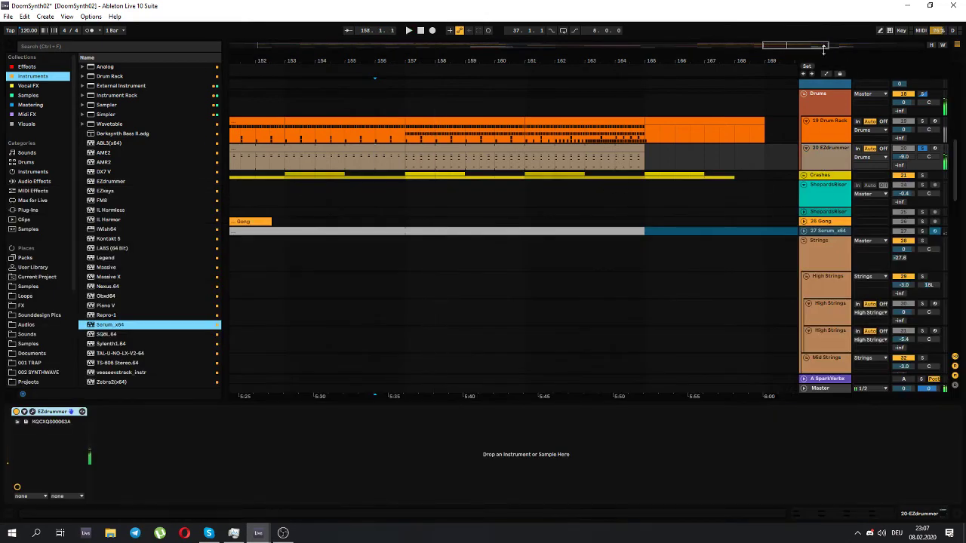
- Solo the Lead Guitar track and open the notes of its clip at bar 149
key(minus)
drag(953, 200, 949, 153)
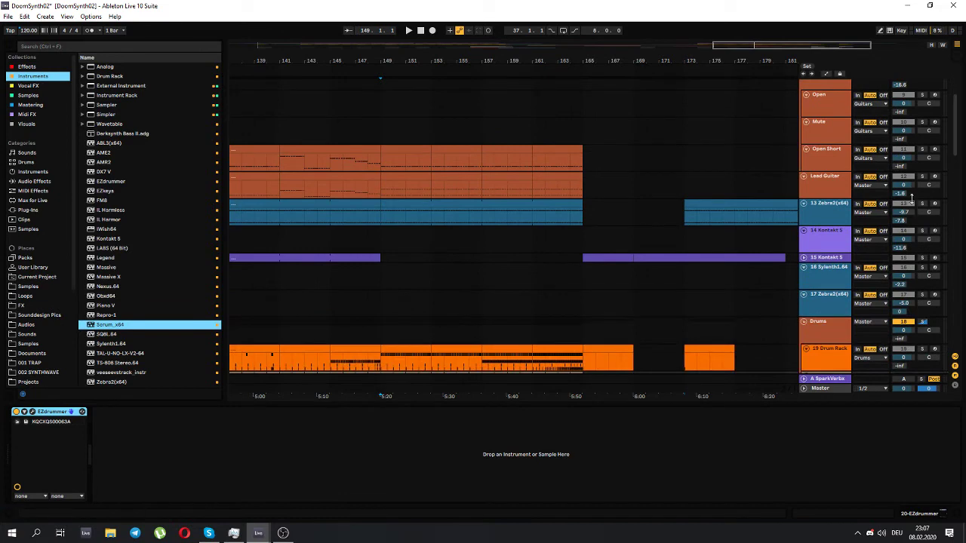
scroll(511, 194, up, 3)
scroll(511, 197, up, 1)
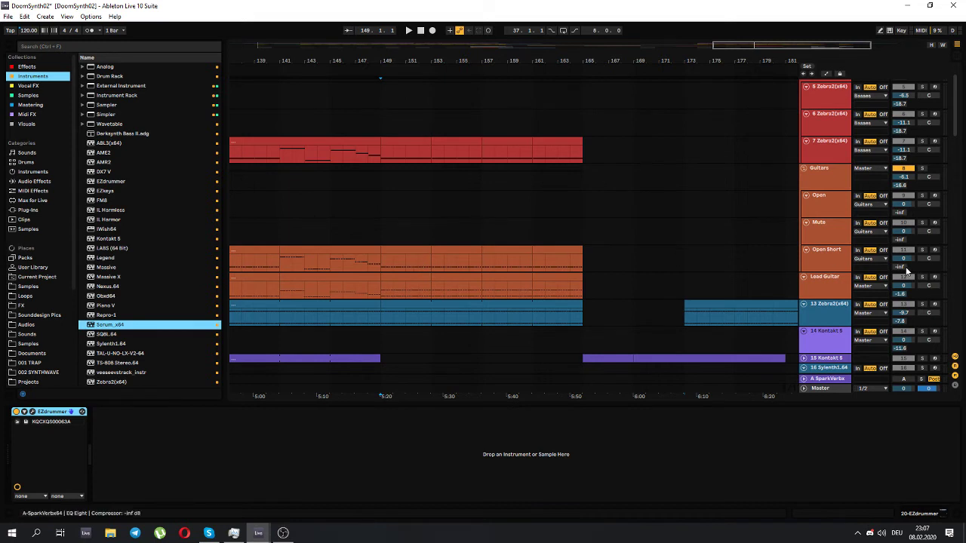
click(761, 291)
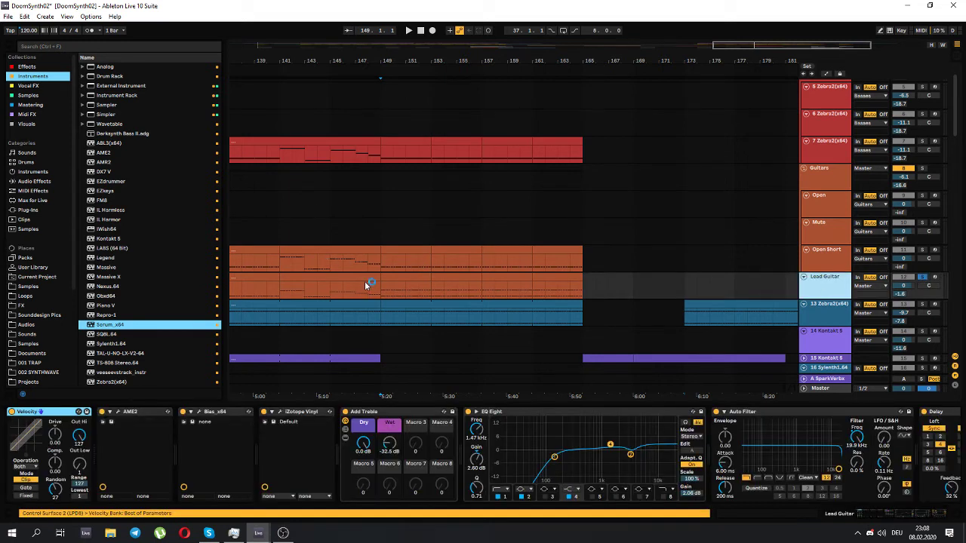
click(390, 276)
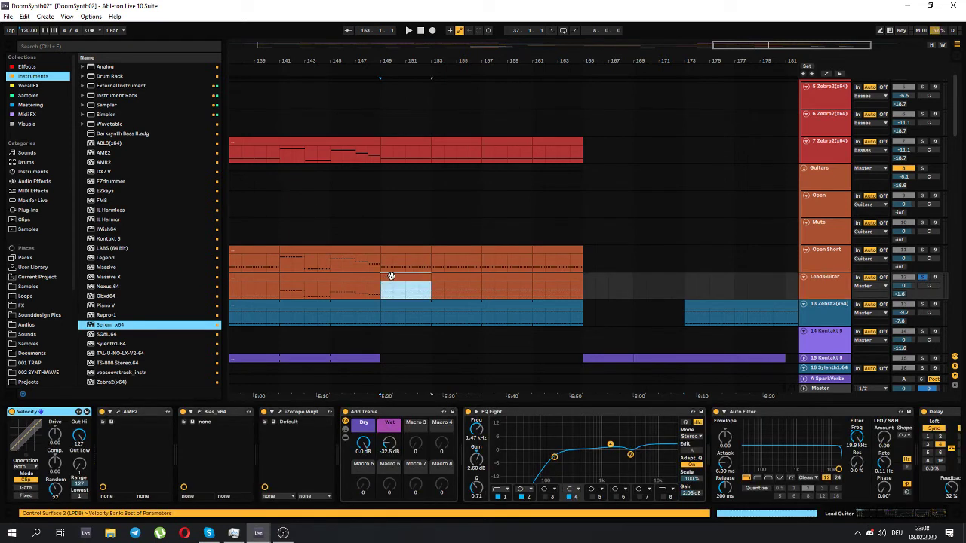
double_click(391, 276)
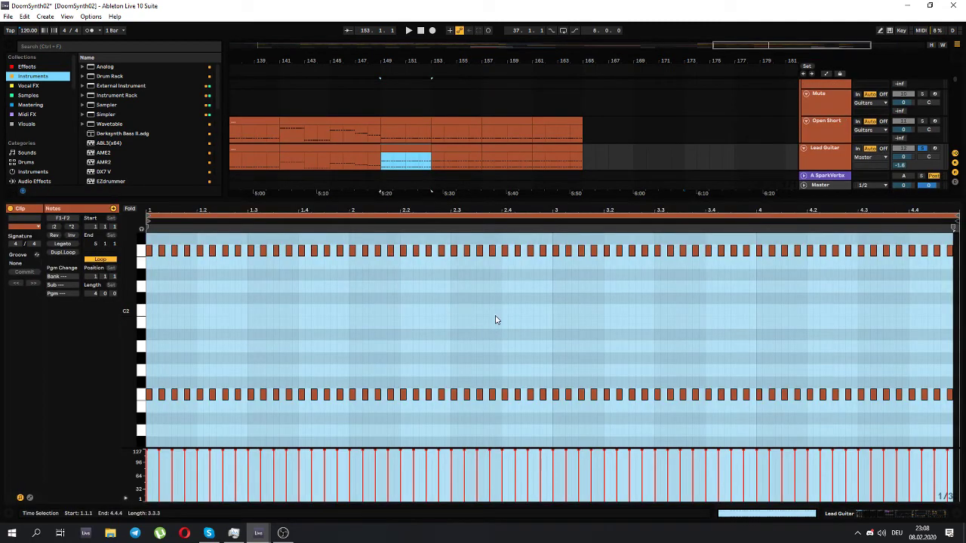
- Play the Lead Guitar clip from early in bar 149 while viewing its notes, and return to the track's device chain
click(829, 157)
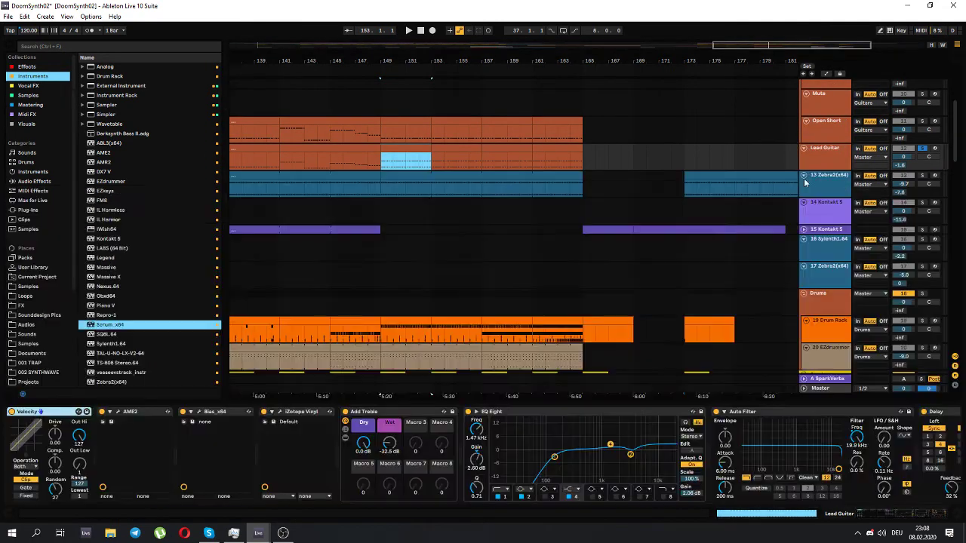
double_click(405, 160)
click(223, 385)
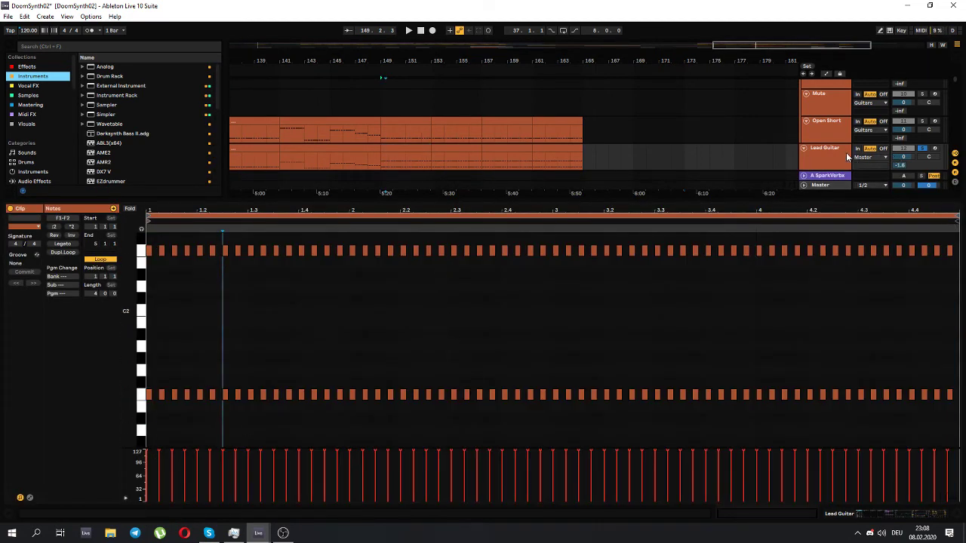
key(space)
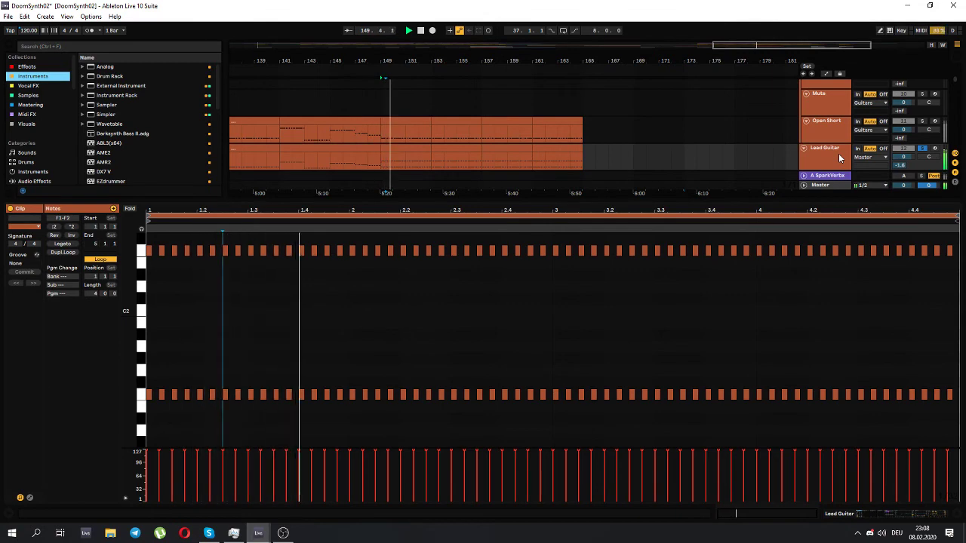
click(833, 157)
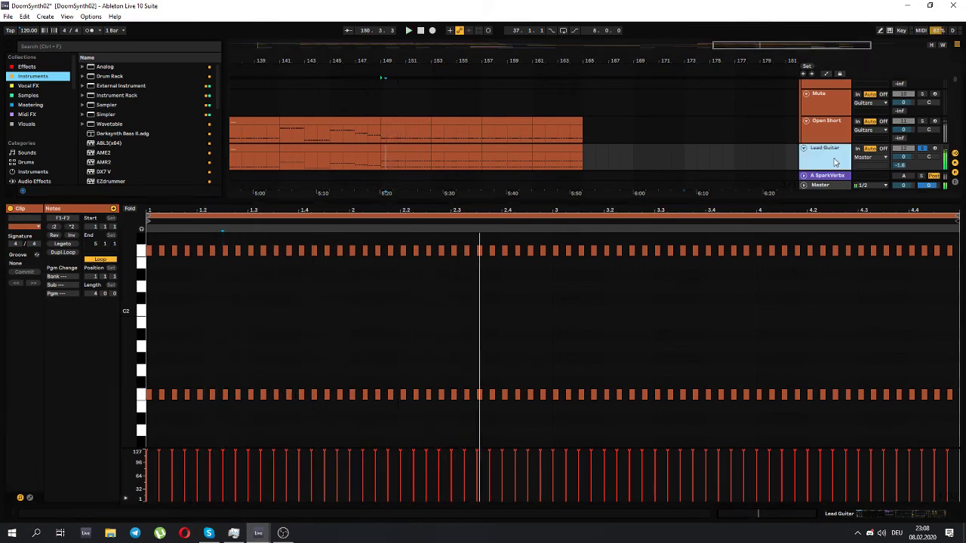
double_click(834, 158)
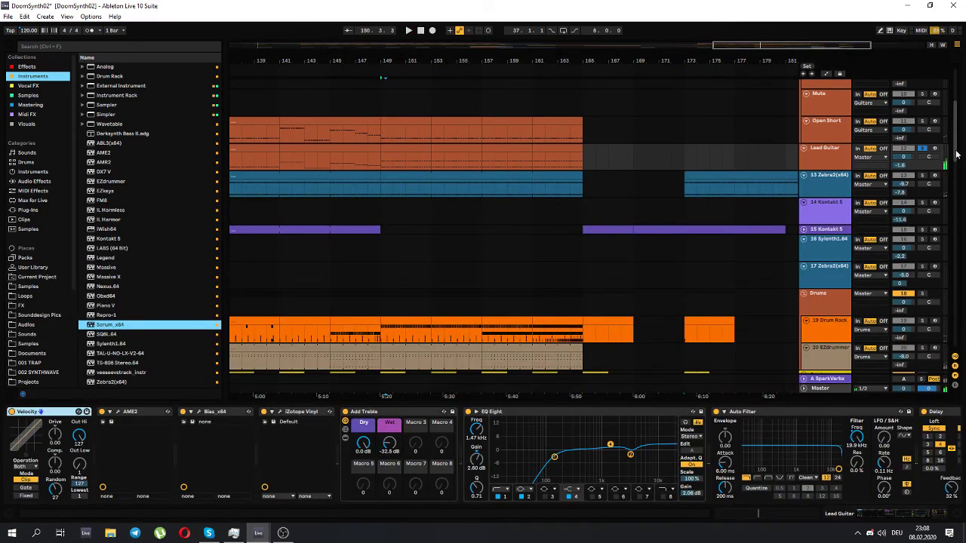
- Play the soloed Lead Guitar from bar 149 and examine its device chain, including AME2, Bias_x64 and iZotope Vinyl
drag(956, 158, 959, 178)
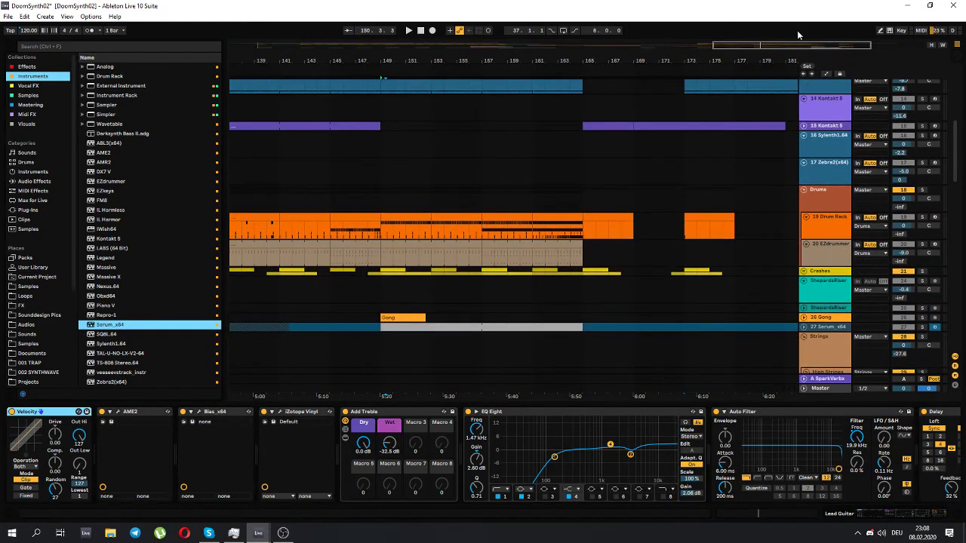
drag(797, 46, 797, 29)
drag(531, 60, 531, 89)
scroll(617, 295, up, 2)
scroll(616, 299, up, 3)
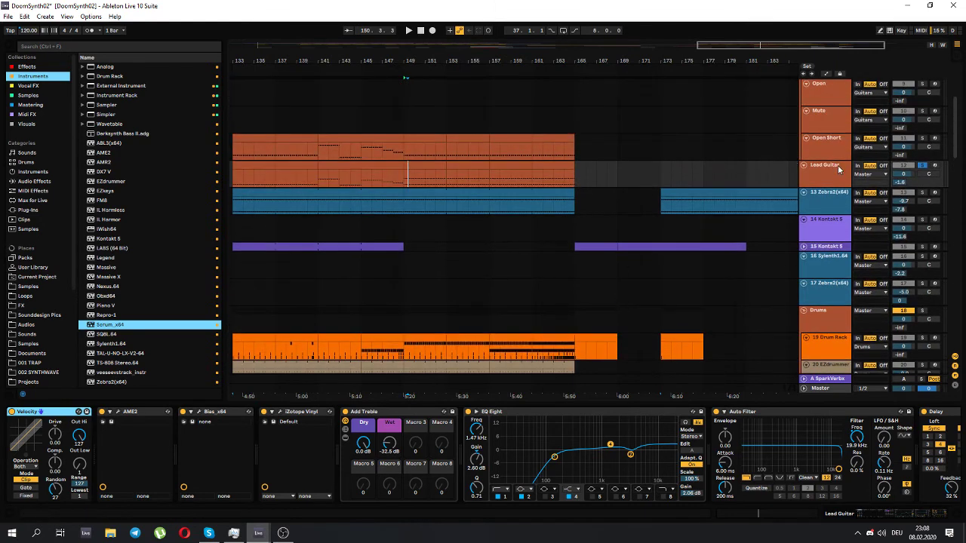
click(837, 166)
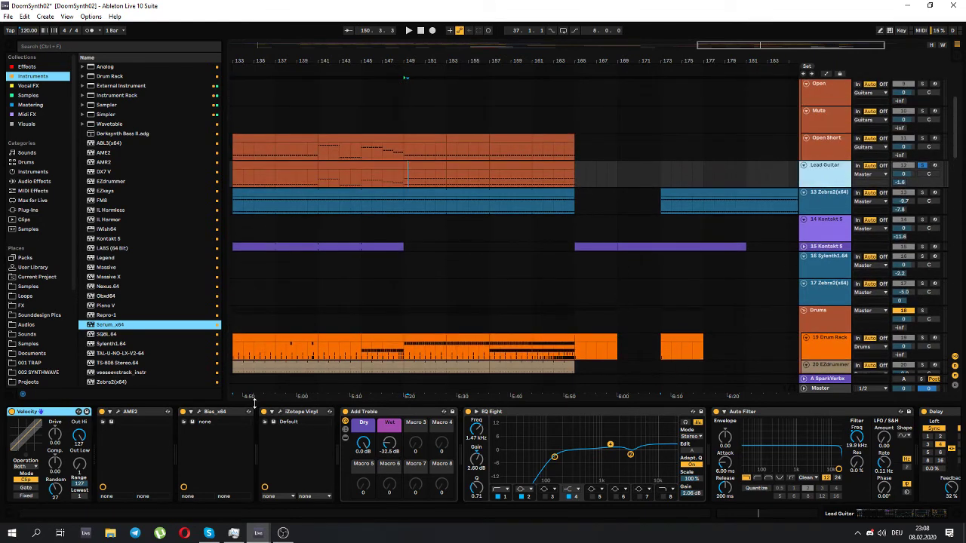
key(space)
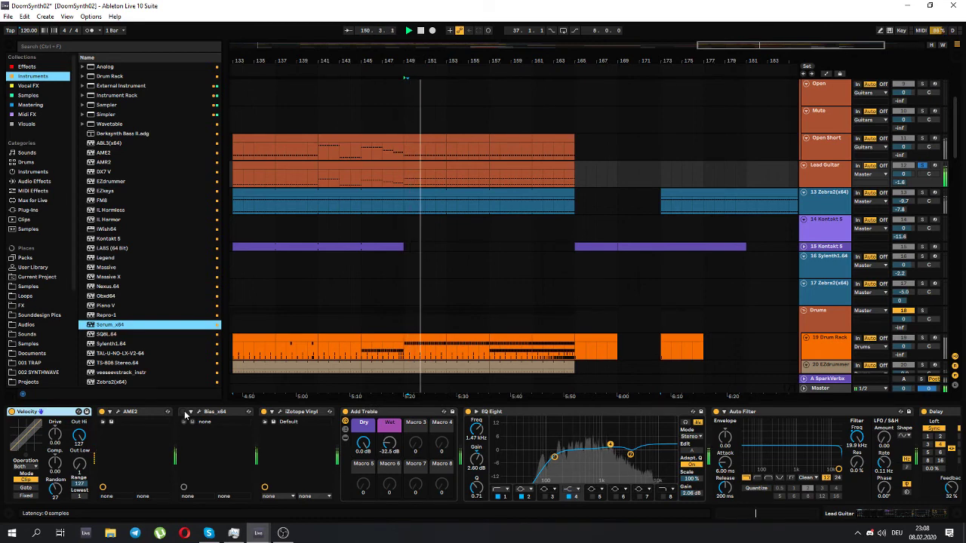
key(space)
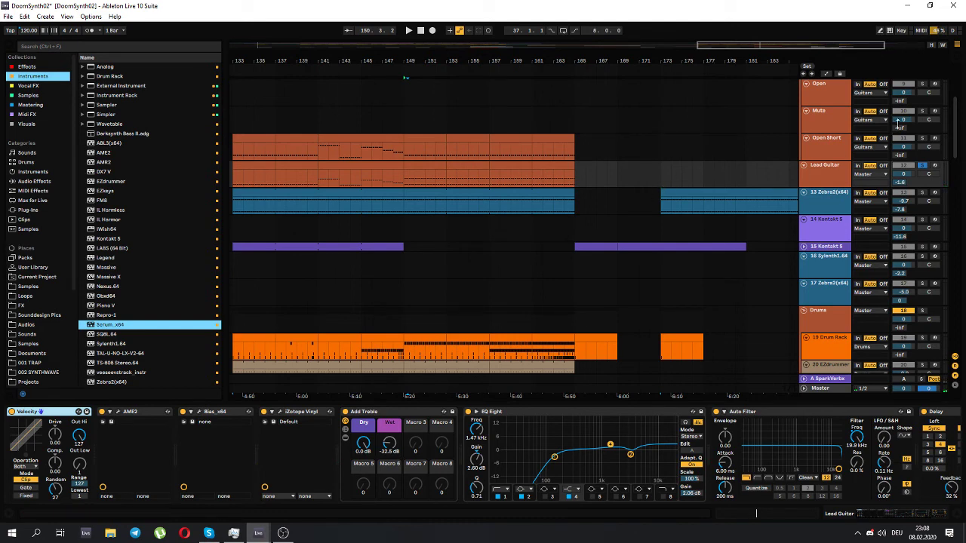
- Set the playback position to bar 165, unfold the 15 Kontakt 5 track and look through the tracks down to the FX group
click(576, 123)
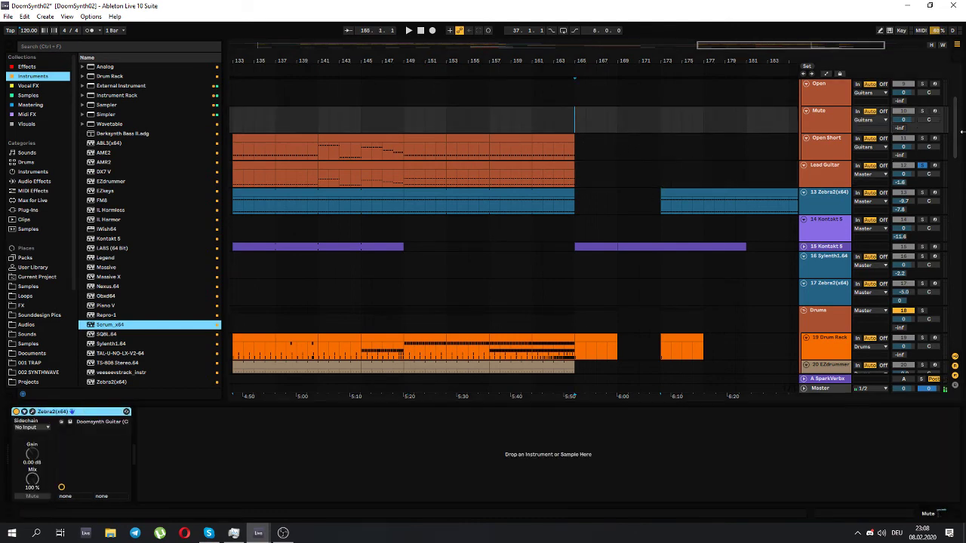
mouse_move(956, 131)
mouse_down()
mouse_move(955, 151)
mouse_move(955, 139)
mouse_up()
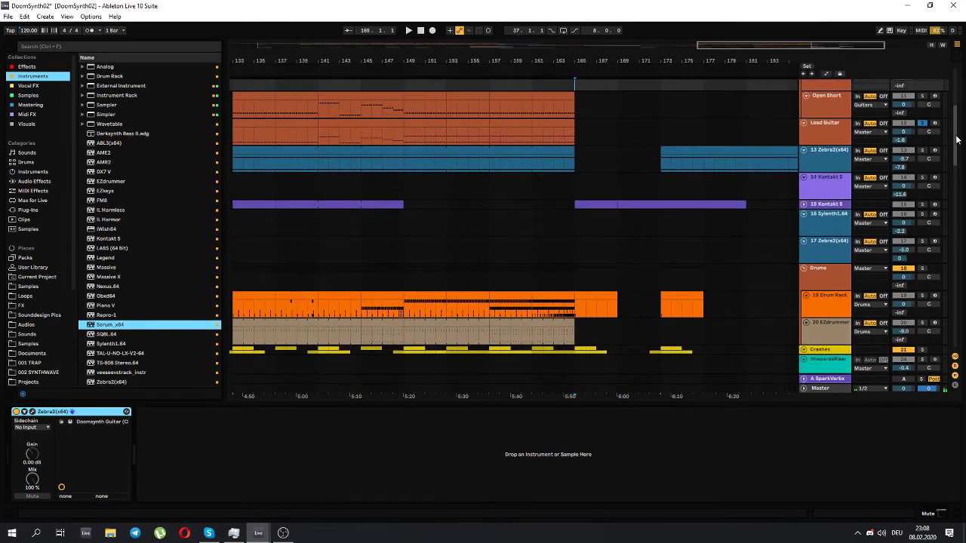
click(803, 204)
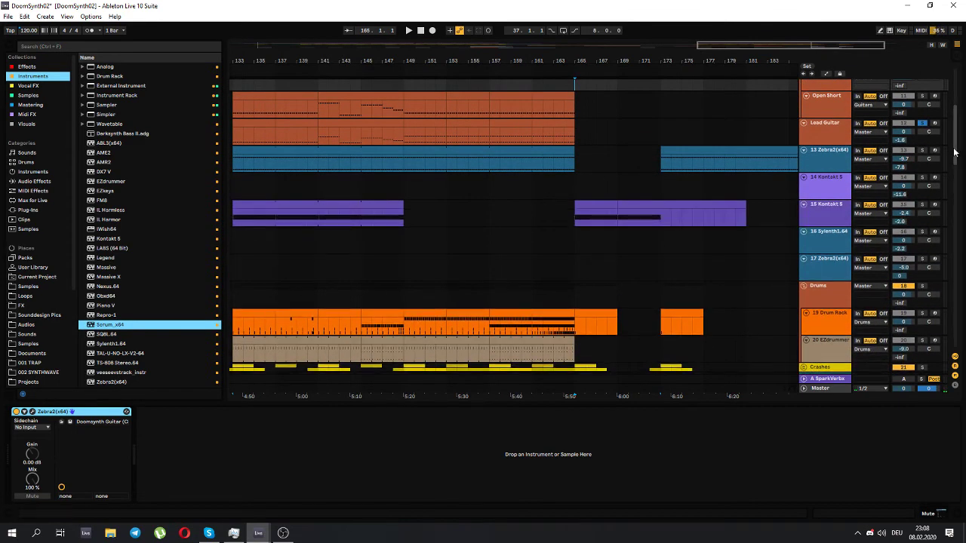
scroll(958, 151, down, 6)
scroll(955, 148, up, 8)
scroll(952, 140, up, 4)
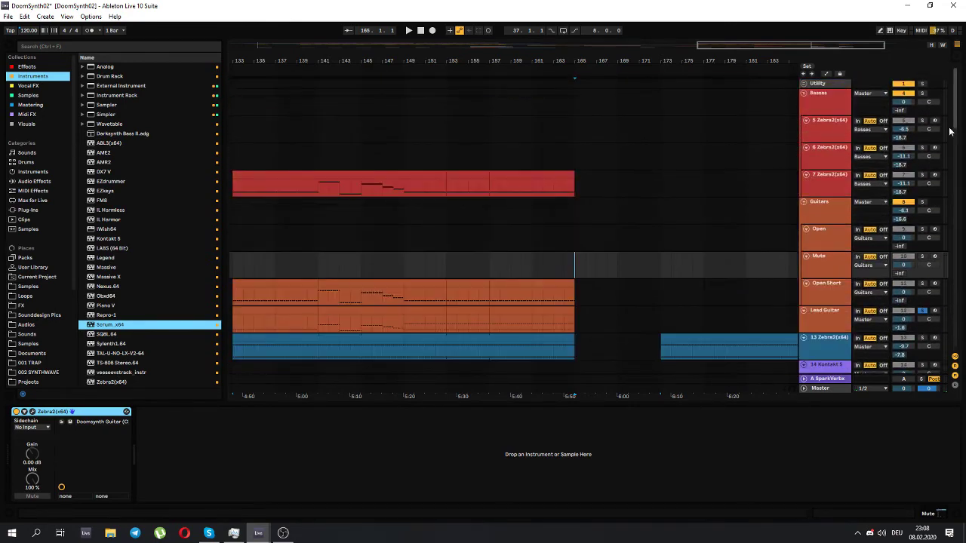
drag(958, 113, 964, 341)
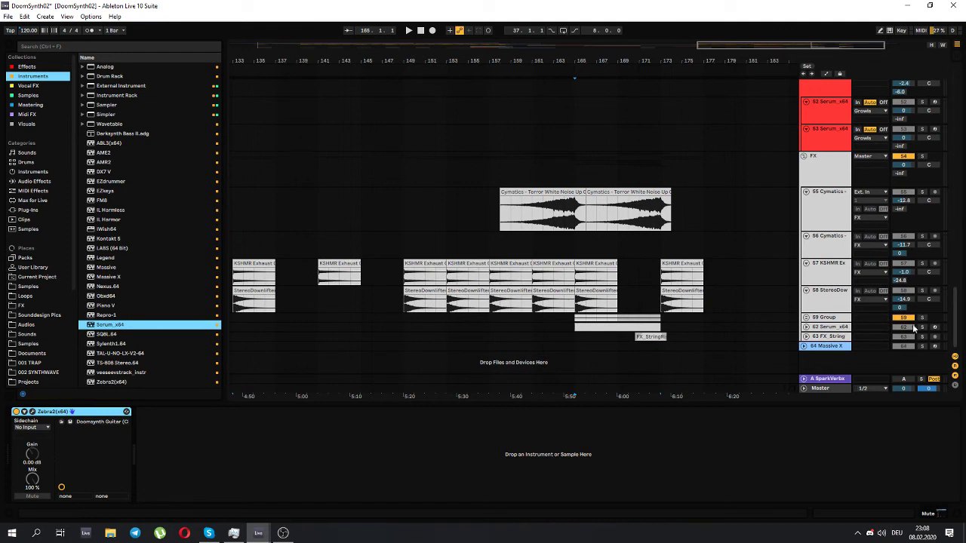
- Unfold the 62 Serum_x64 track and the 59 Group in FX, and play the unsoloed arrangement from bar 165
click(805, 328)
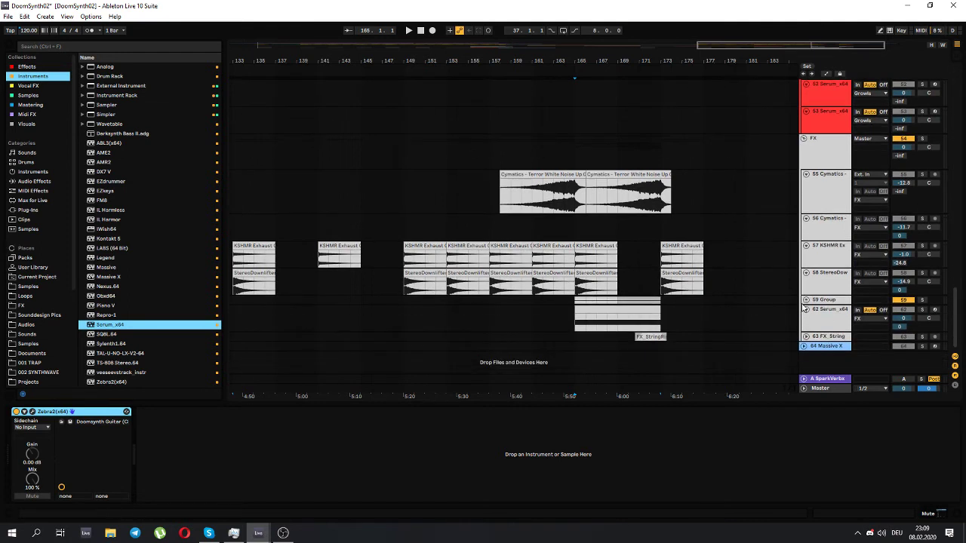
click(804, 300)
key(space)
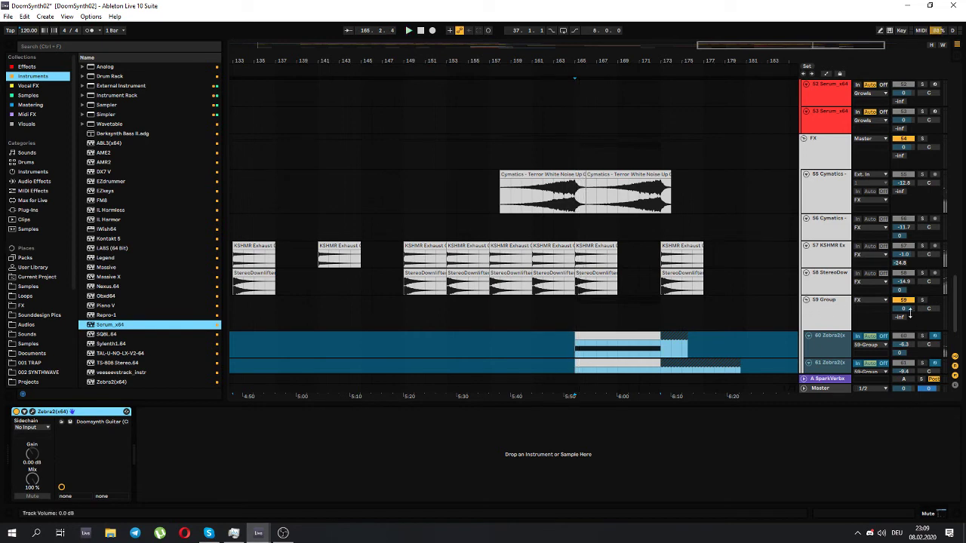
click(924, 300)
key(space)
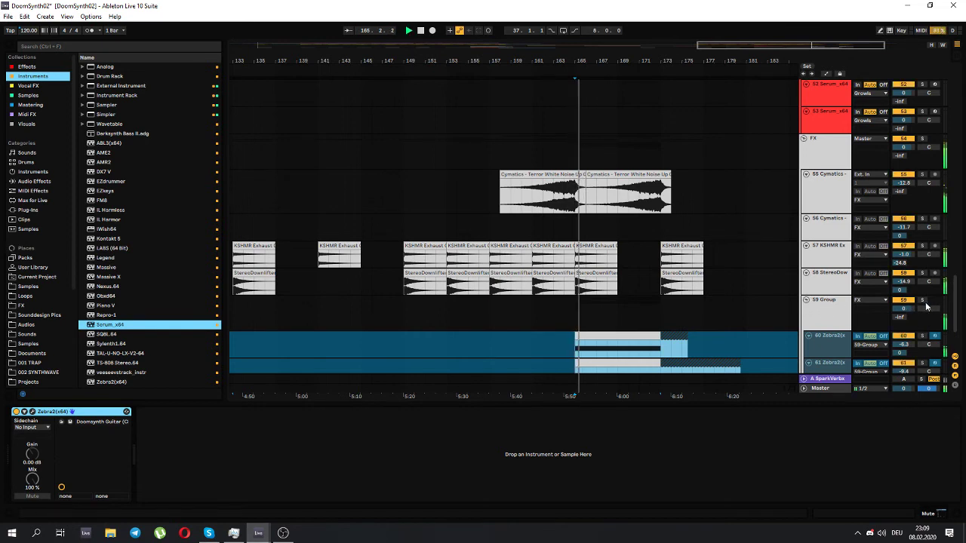
- Solo the 60 Zebra2(x64) track inside the 59 Group and play it from bar 165
scroll(717, 264, down, 3)
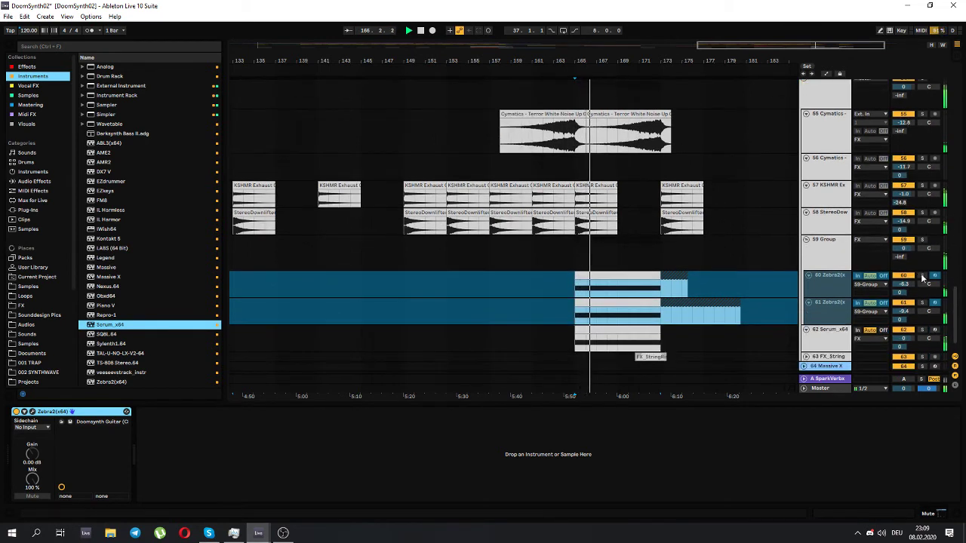
key(space)
click(923, 275)
key(space)
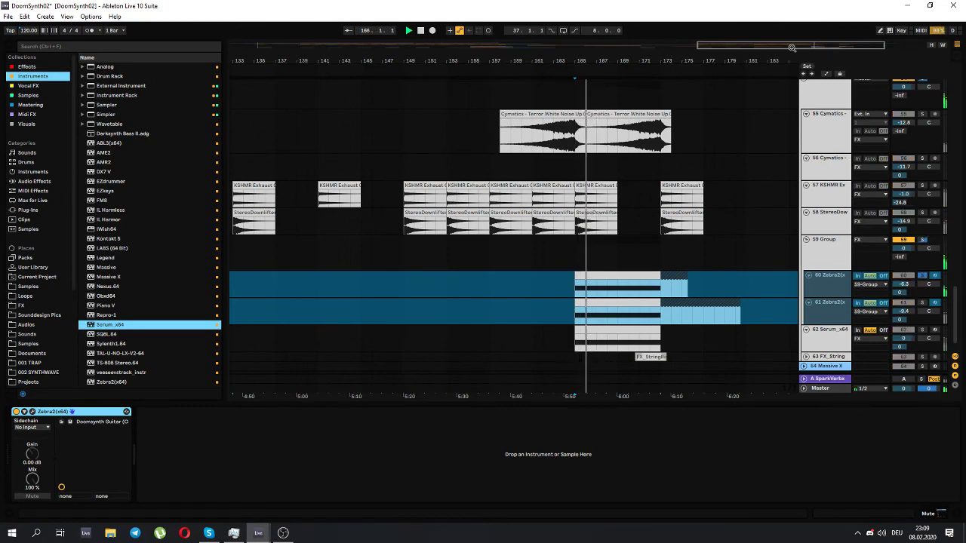
drag(792, 48, 825, 113)
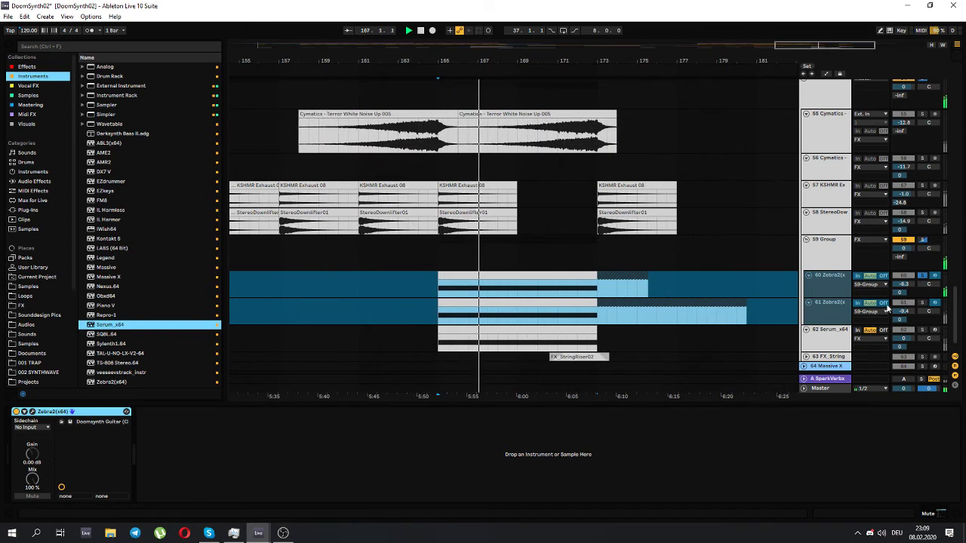
- Unfreeze the 60 Zebra2(x64) track and audition its HS Crystal Cave patch with the Zebra2 plug-in window open
click(807, 291)
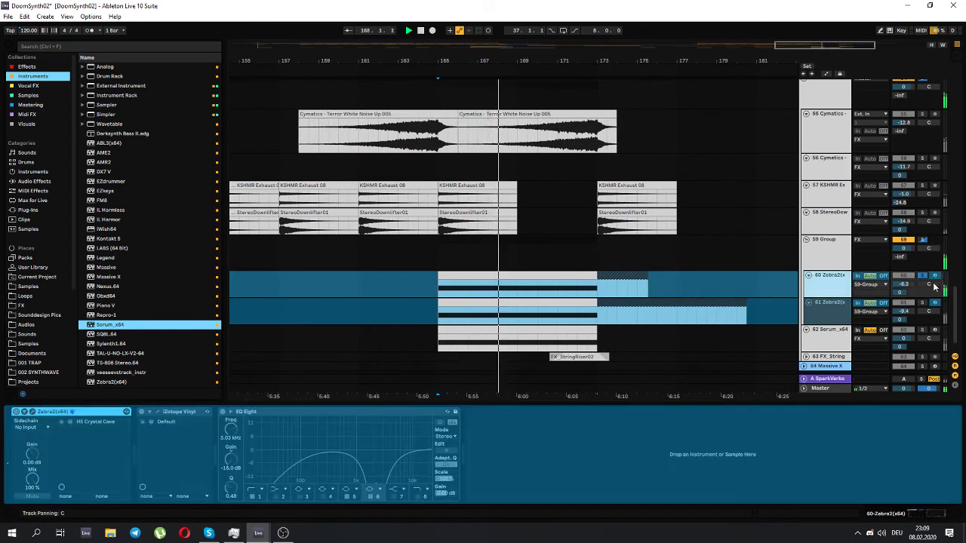
right_click(833, 284)
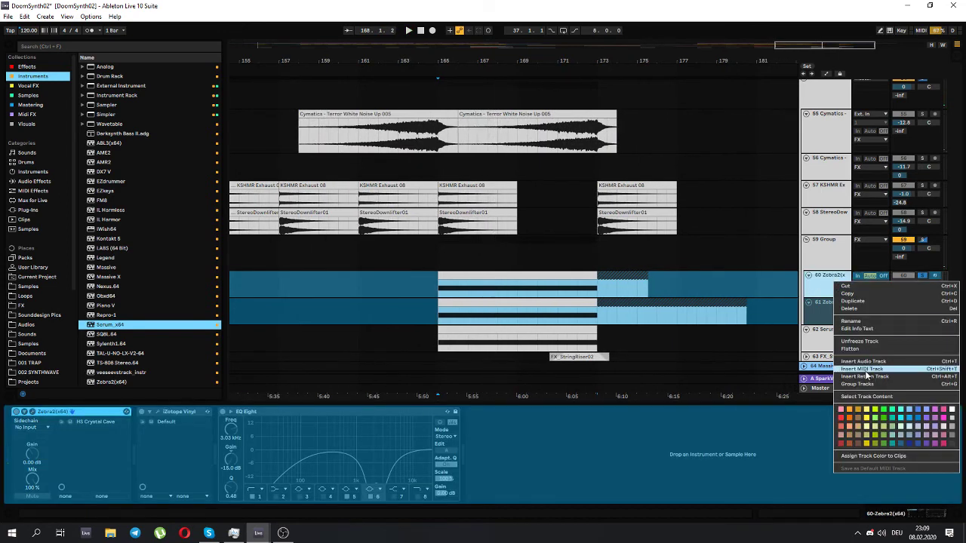
click(860, 342)
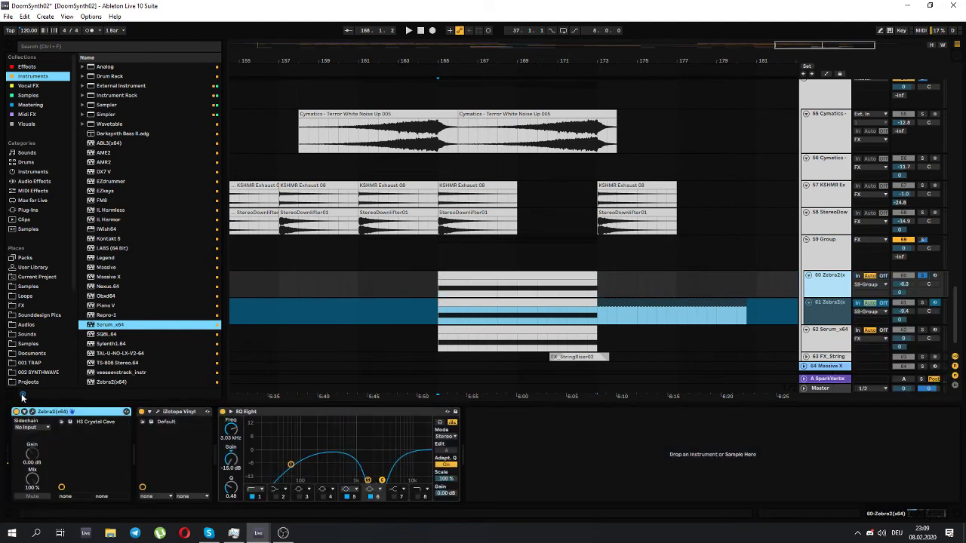
click(32, 412)
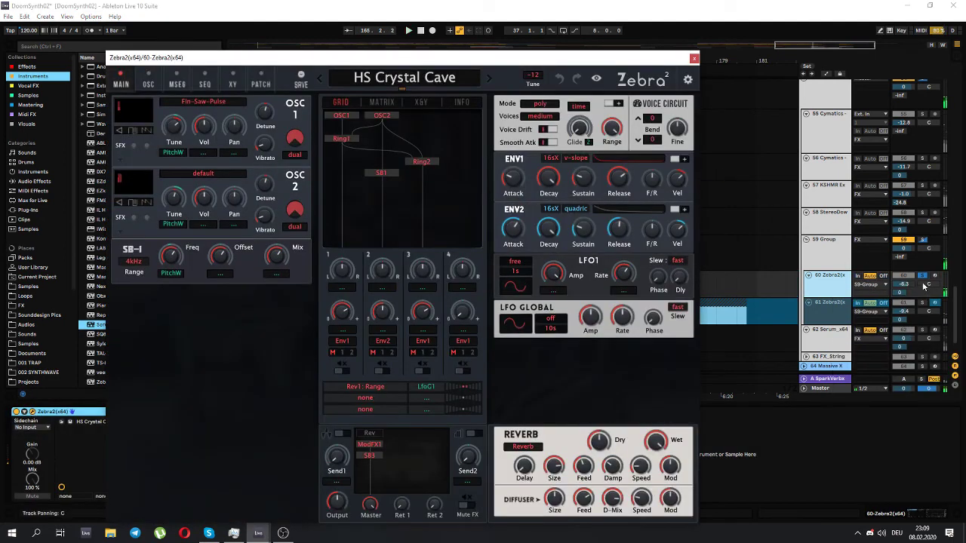
click(694, 59)
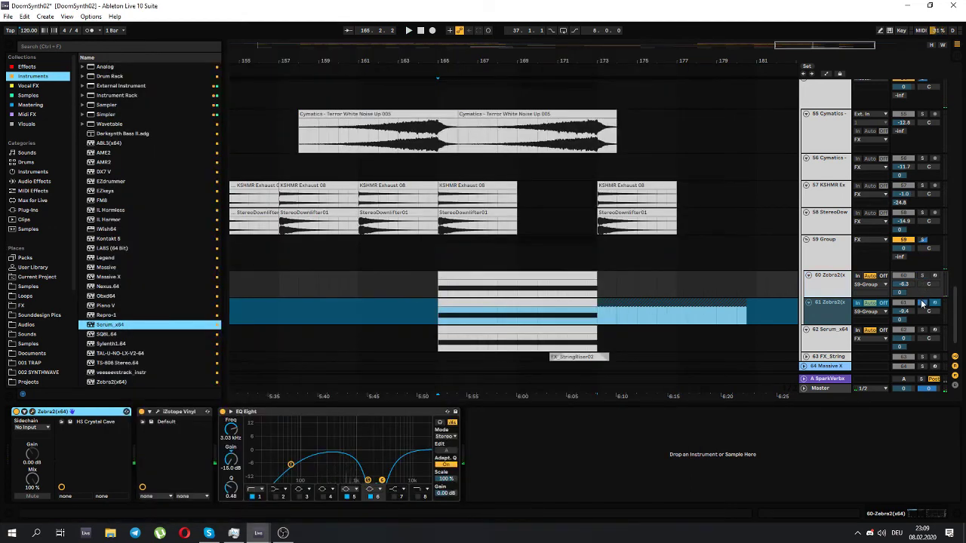
- Play the 61 Zebra2(x64) track soloed from bar 165, then both Zebra2 tracks through the 59 Group's Auto Filter from bar 171
key(space)
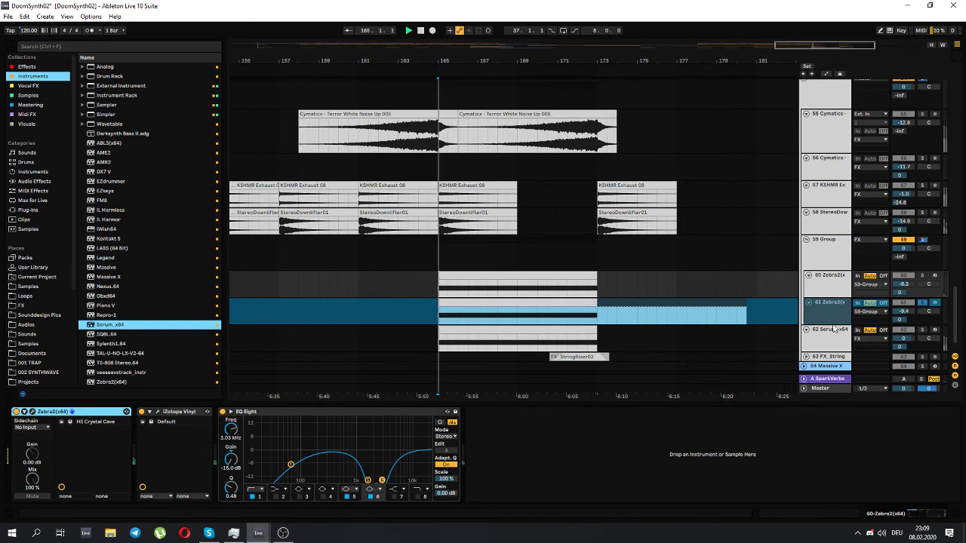
click(826, 317)
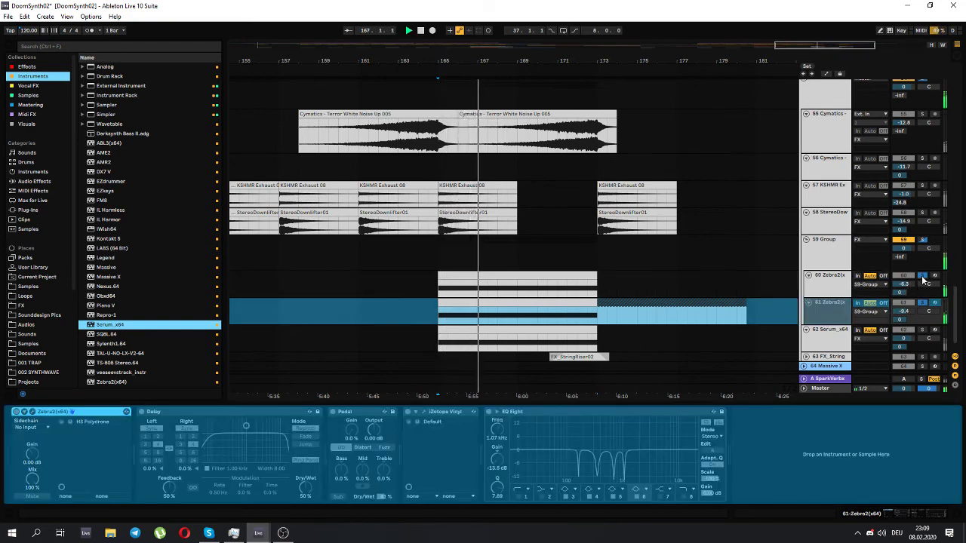
click(558, 255)
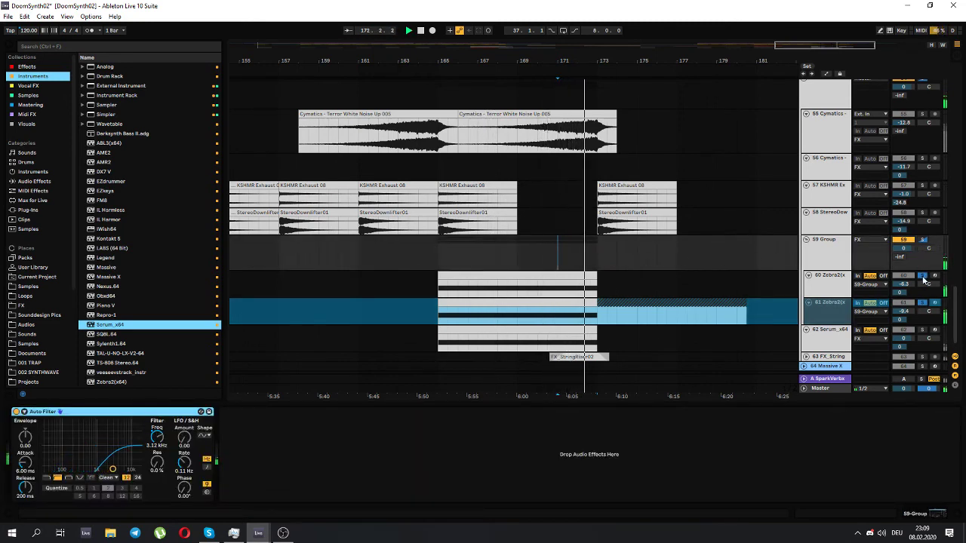
scroll(877, 317, down, 2)
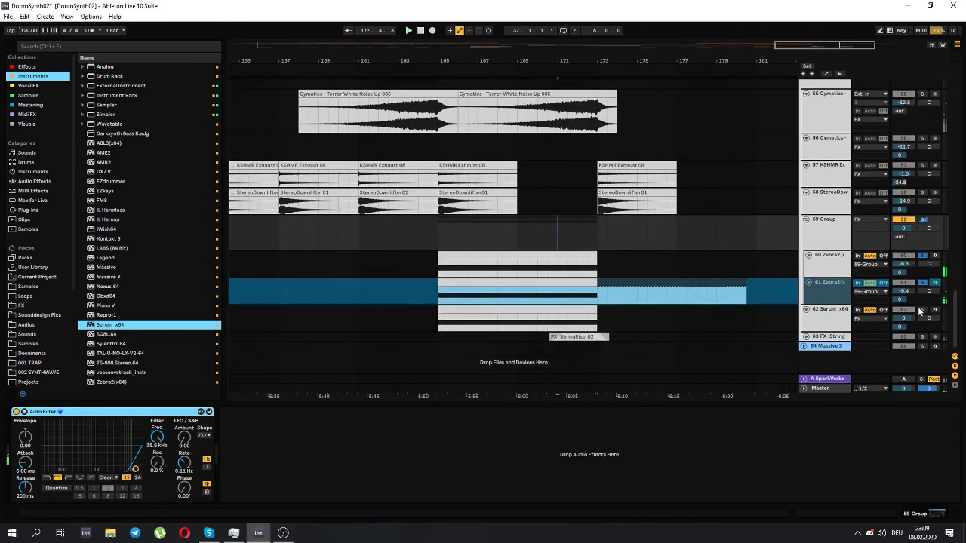
- Solo the 62 Serum_x64 track at bar 165, show its Macro 1 and LFO1Rate automation, and hide the automation again
click(440, 322)
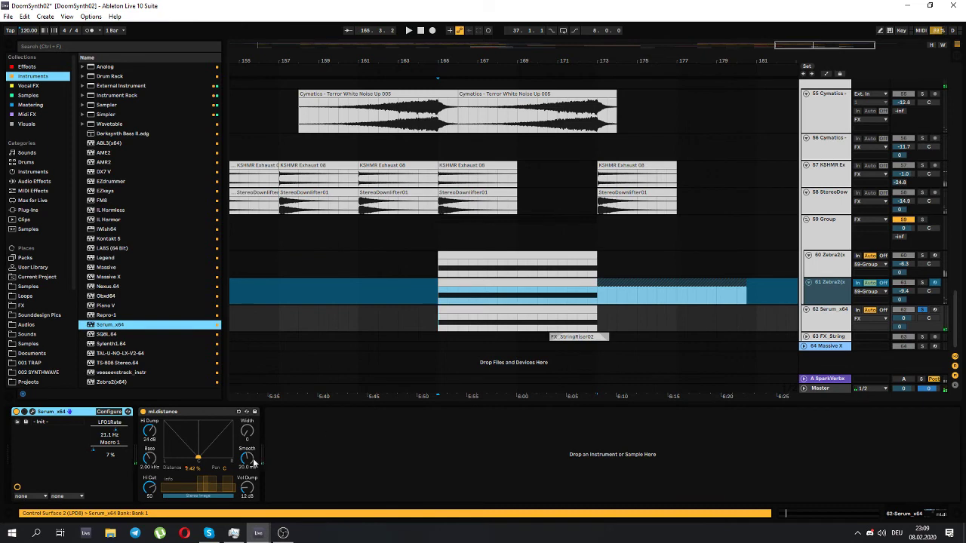
key(a)
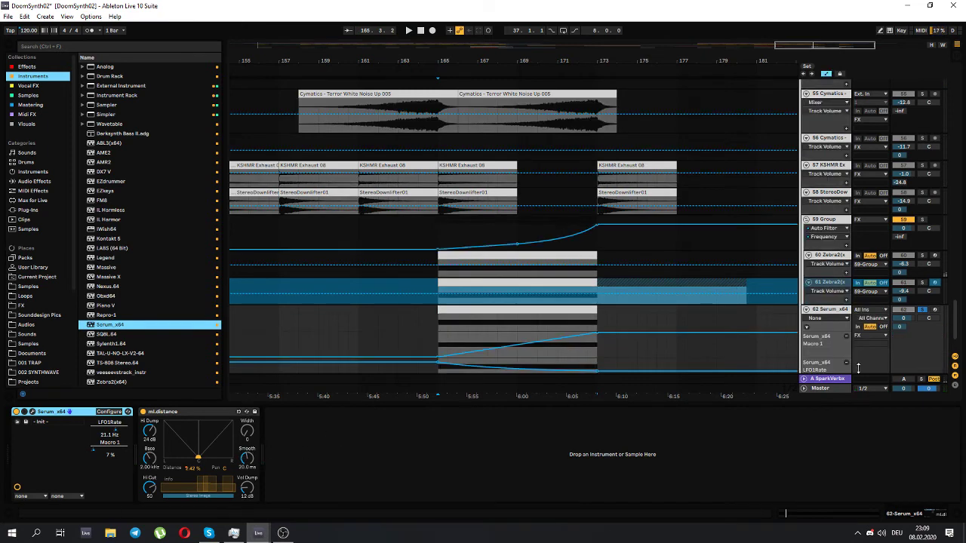
key(a)
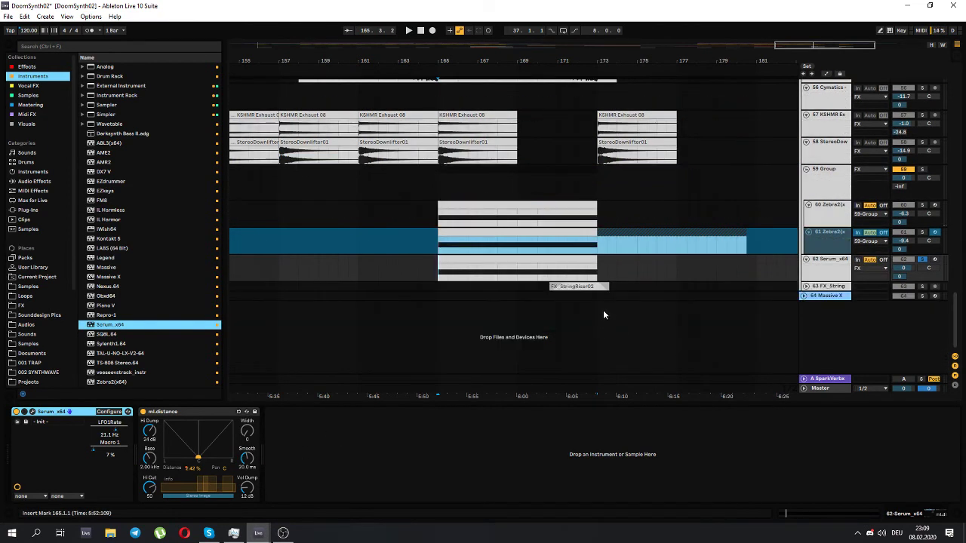
- Select the ml.distance device and play the soloed 62 Serum_x64 track from bar 165 to about bar 172
click(190, 412)
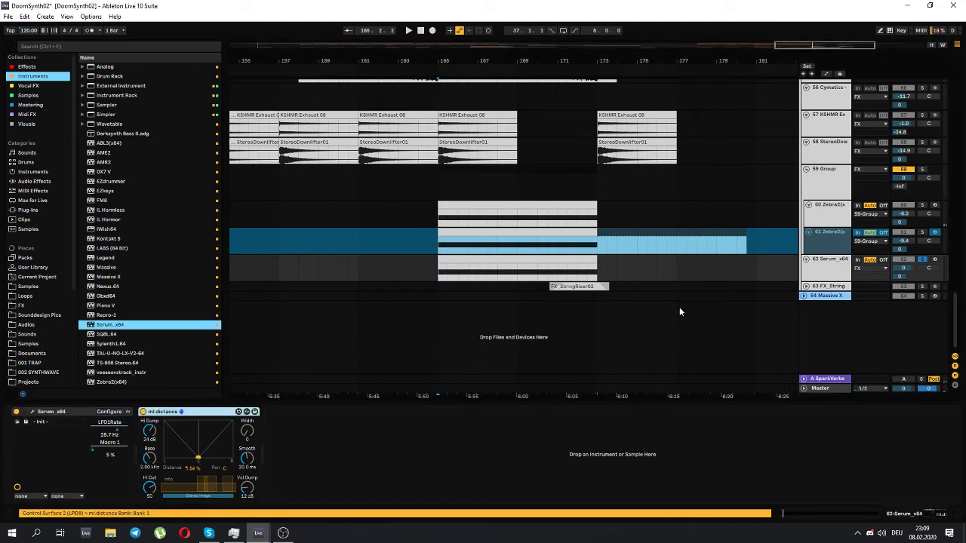
key(space)
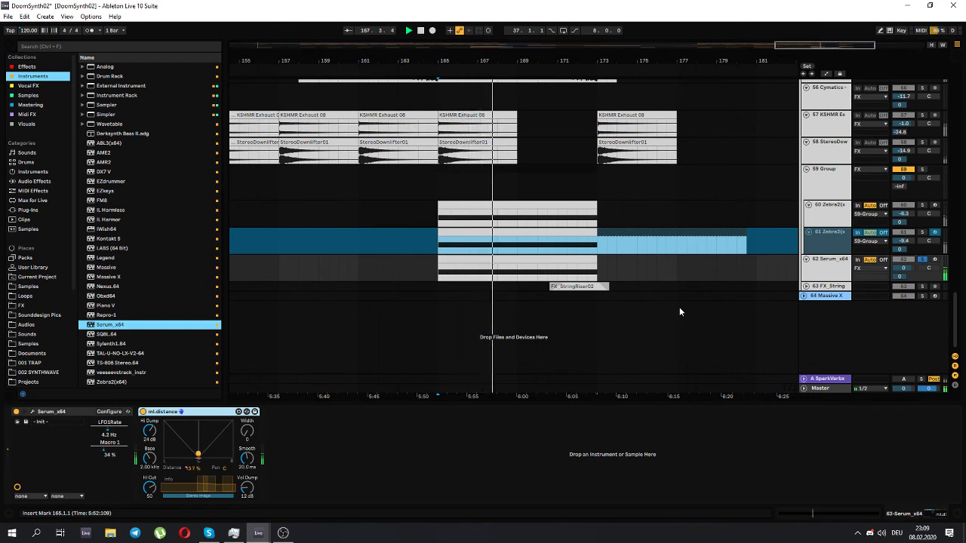
click(578, 69)
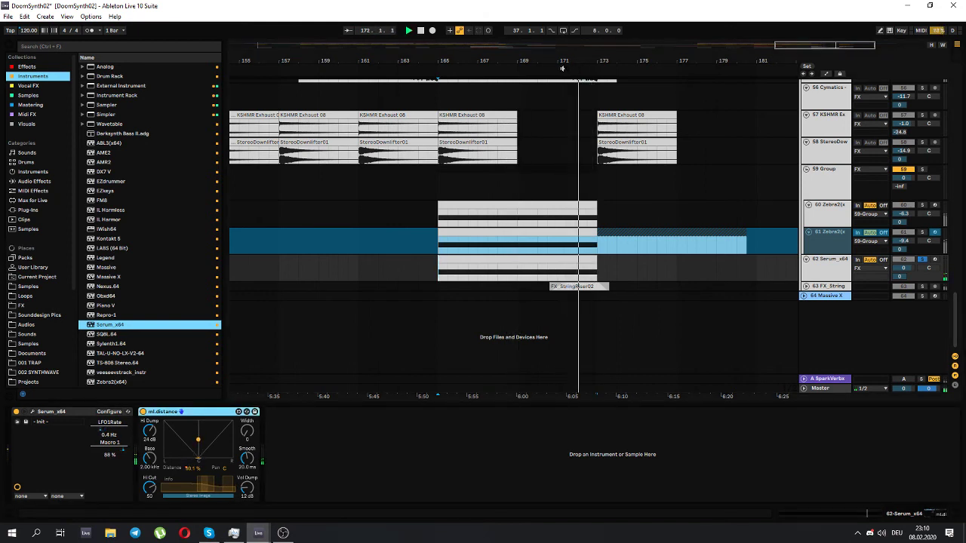
key(space)
- Open the Serum plug-in window, inspect its FX and OSC pages during playback from bar 165, and close it
click(31, 411)
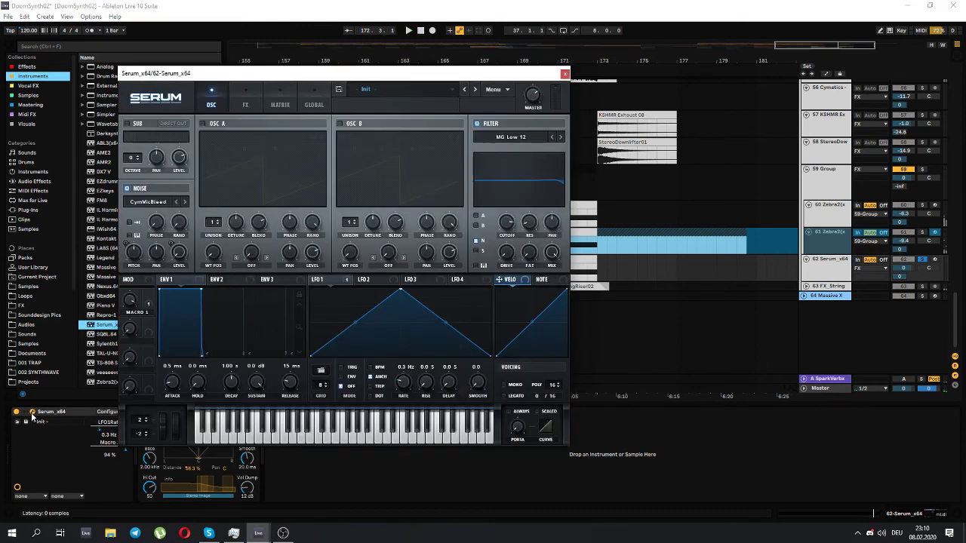
drag(462, 73, 498, 73)
click(282, 104)
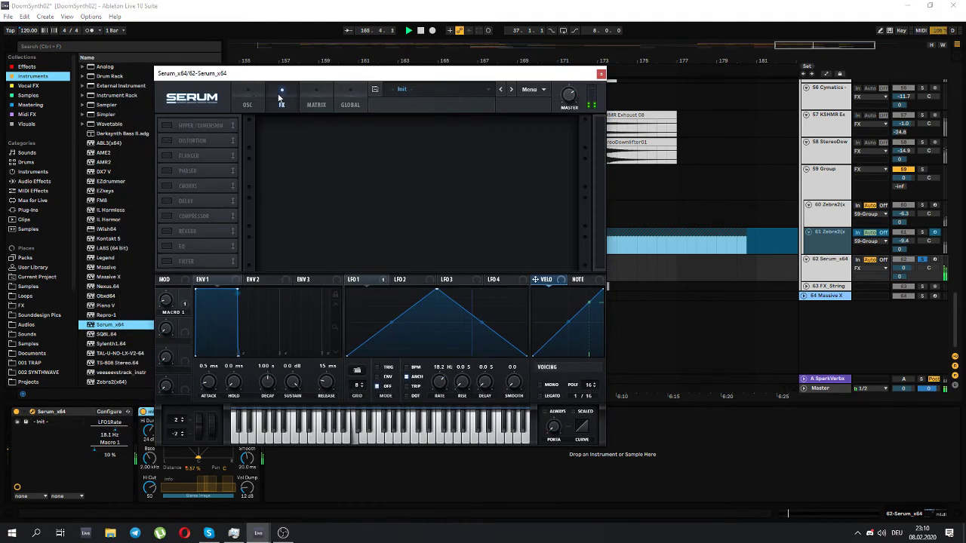
click(251, 101)
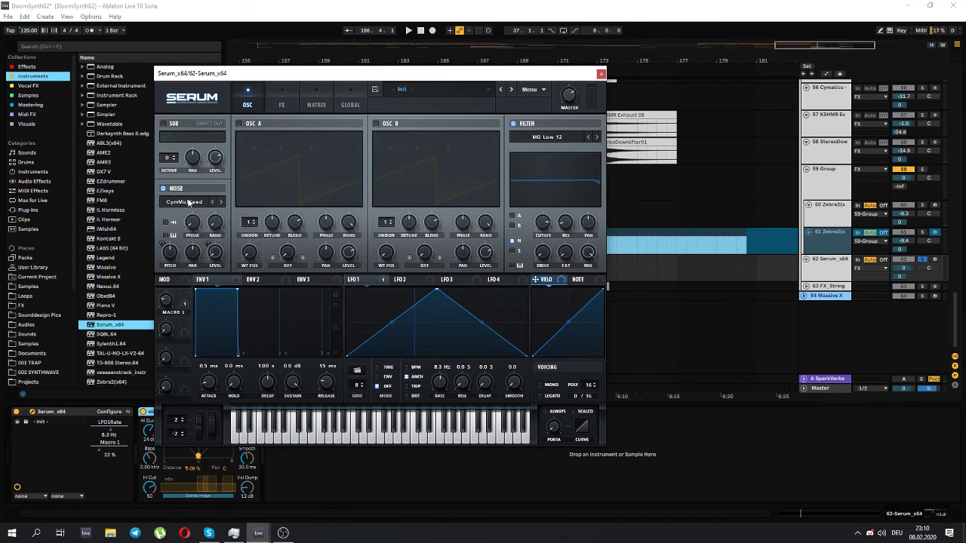
click(601, 75)
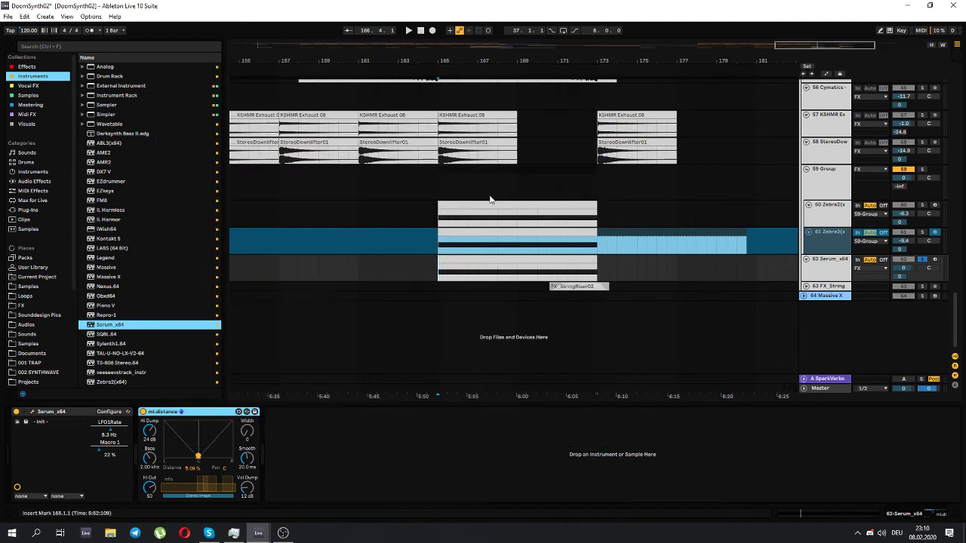
- Play the soloed 62 Serum_x64 track briefly from bar 169
click(489, 199)
key(space)
click(519, 188)
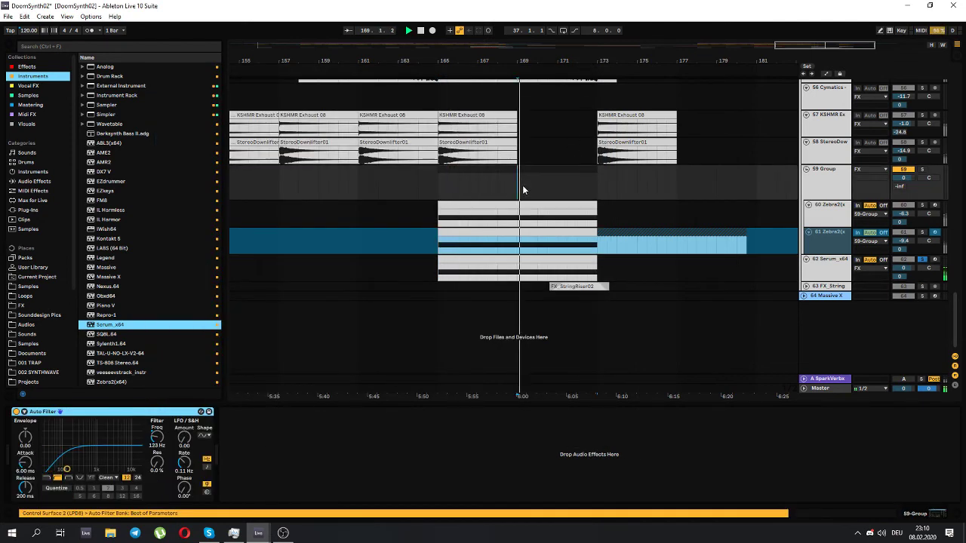
key(space)
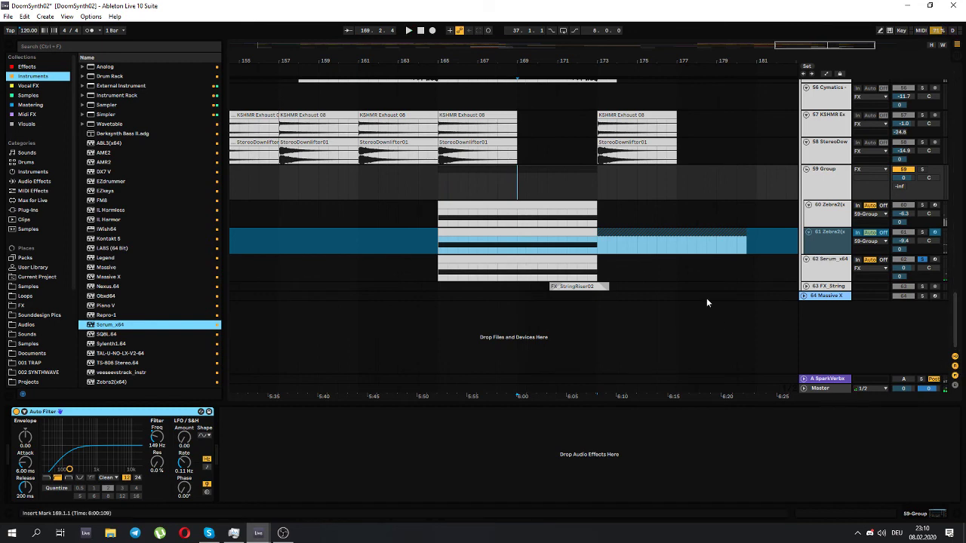
- Play the unsoloed arrangement from bar 169 to bar 174 while viewing the Kontakt, drum and guitar tracks
key(space)
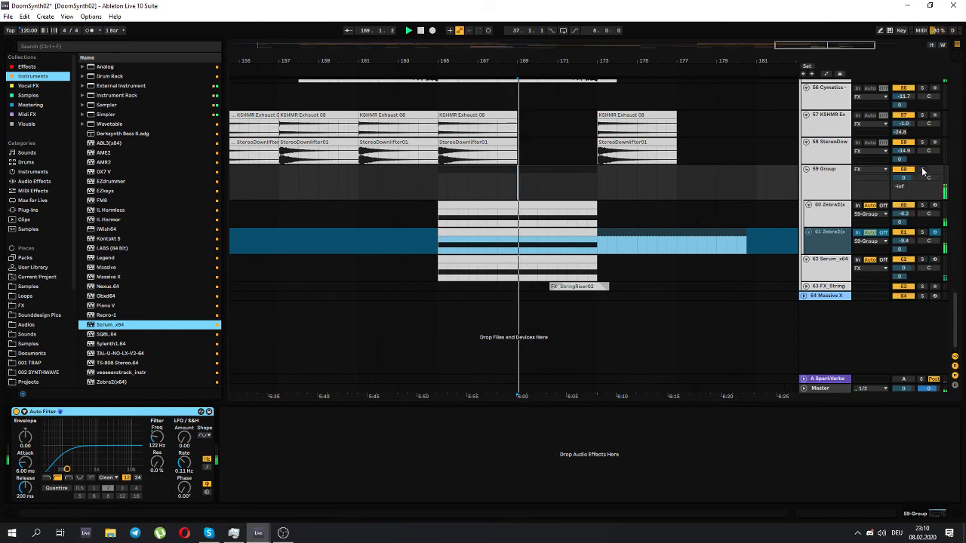
drag(957, 331, 958, 156)
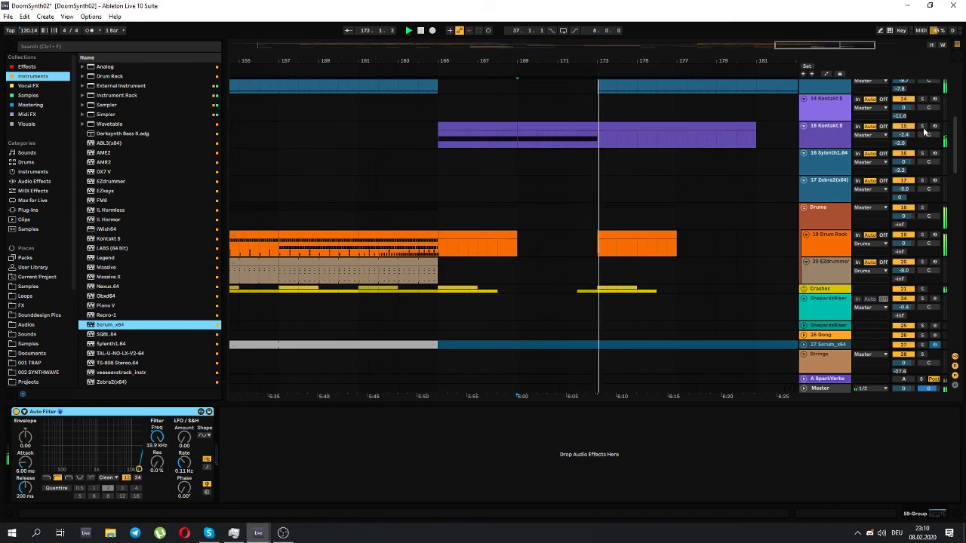
drag(821, 42, 848, 23)
scroll(731, 177, up, 4)
key(space)
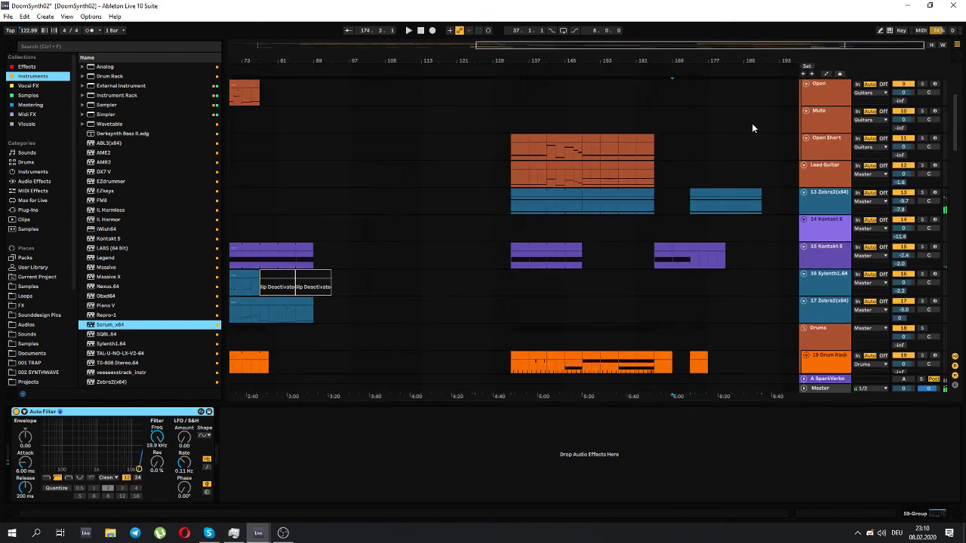
- Select the Lead Guitar track and play the end of the arrangement from bar 187
click(690, 175)
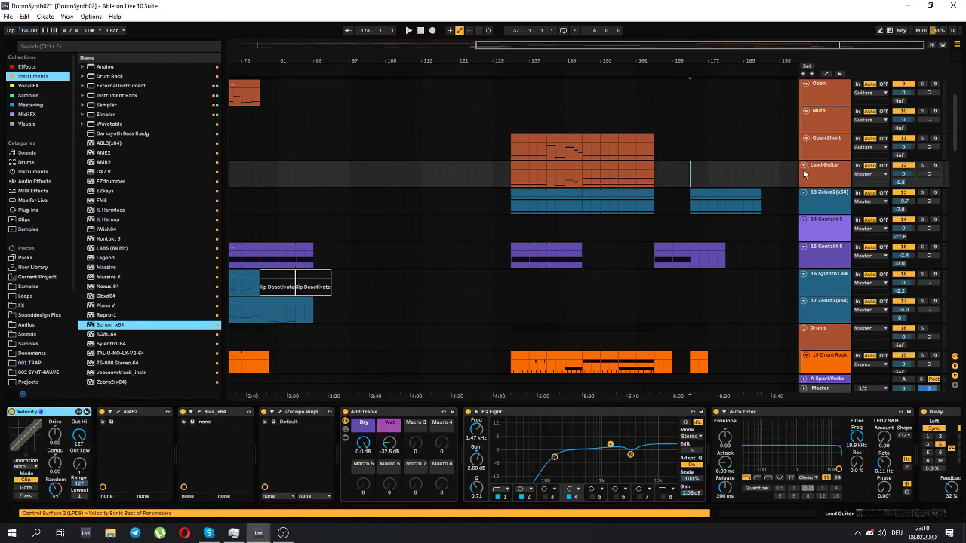
click(745, 174)
key(space)
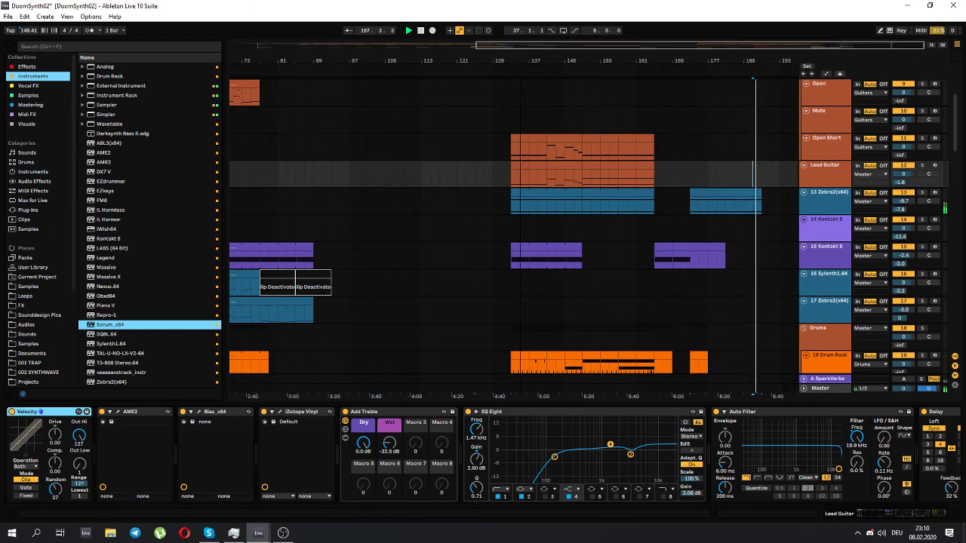
- Show the full arrangement from bar 1 and examine its tracks from Basses and Guitars down through Strings and Scream
double_click(706, 46)
scroll(961, 178, down, 1)
drag(962, 178, 961, 369)
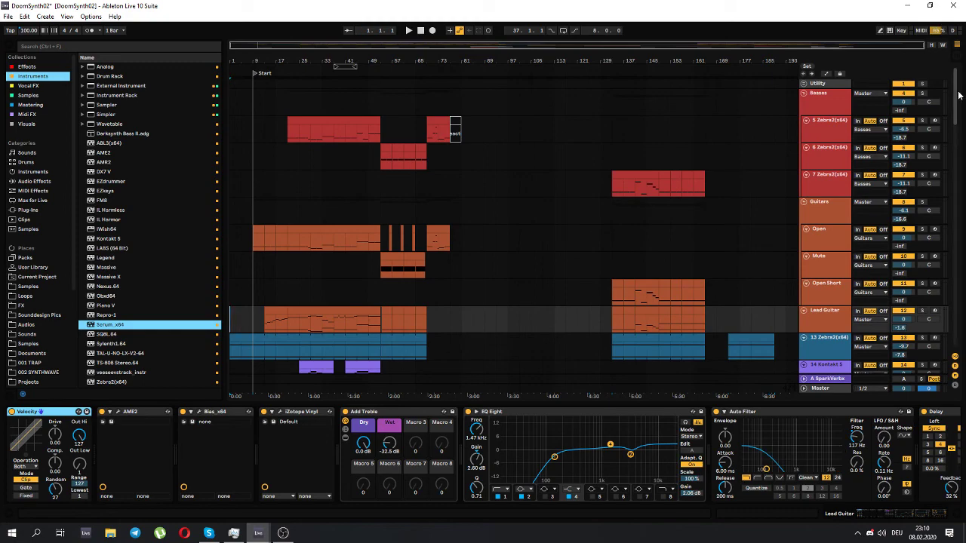
mouse_move(956, 75)
mouse_down()
mouse_move(955, 366)
mouse_move(949, 70)
mouse_move(961, 338)
mouse_move(964, 92)
mouse_up()
scroll(963, 92, up, 3)
scroll(948, 216, down, 20)
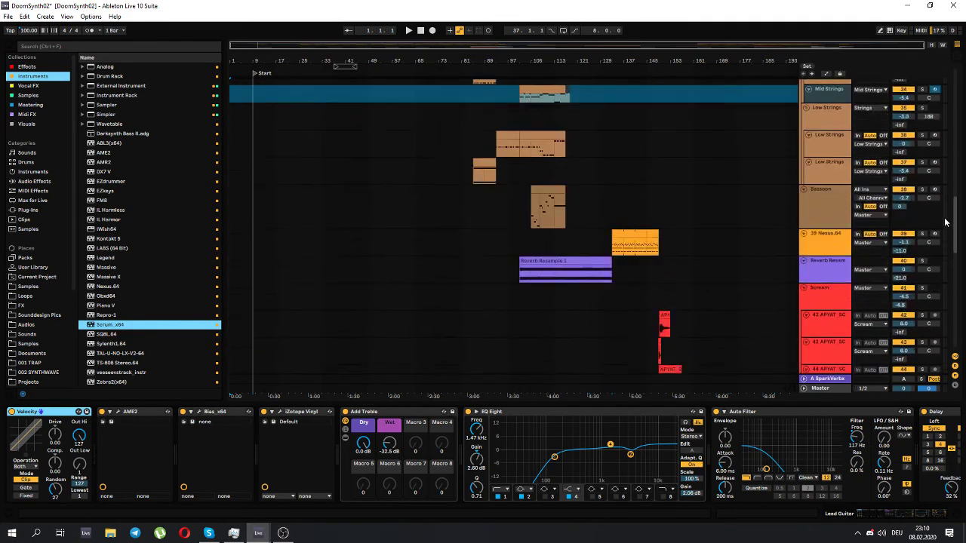
scroll(947, 215, up, 2)
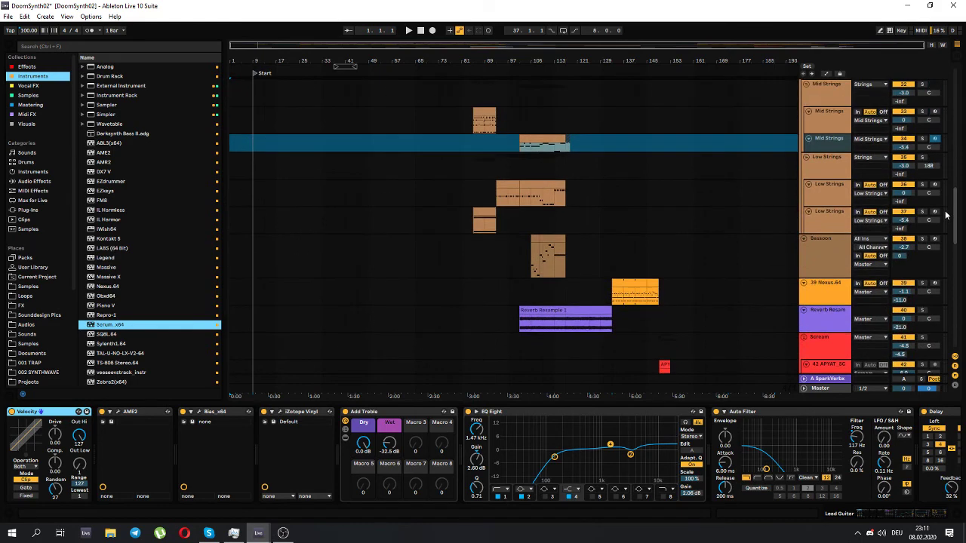
scroll(947, 215, up, 5)
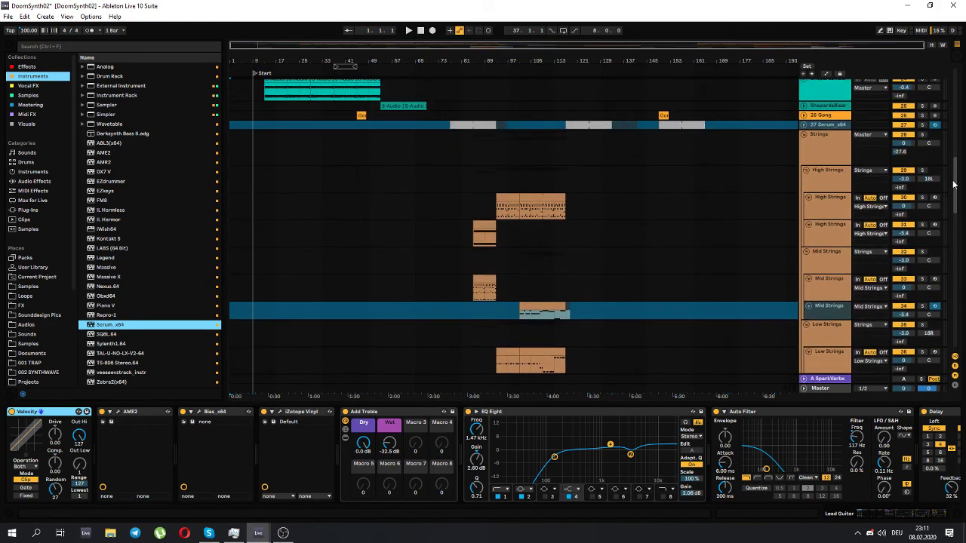
drag(953, 185, 959, 77)
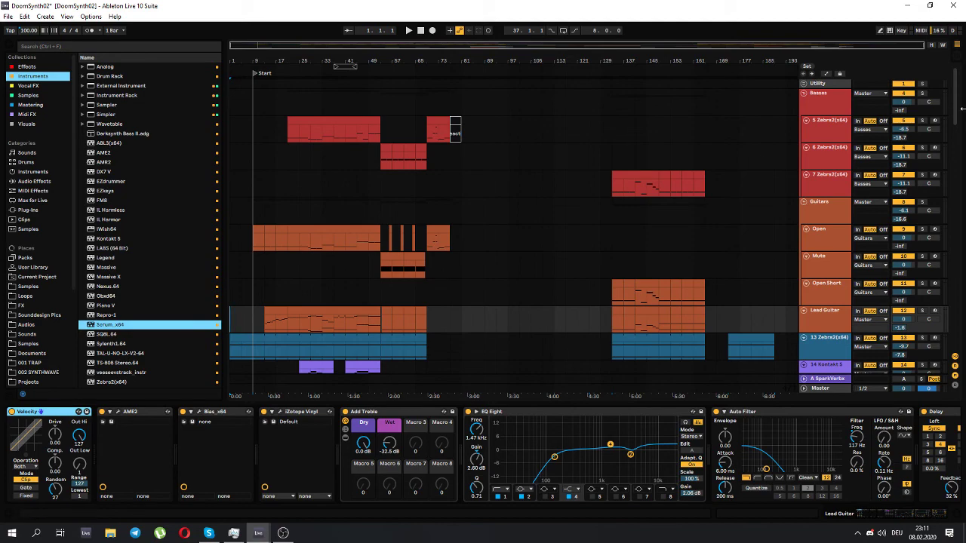
drag(955, 98, 936, 134)
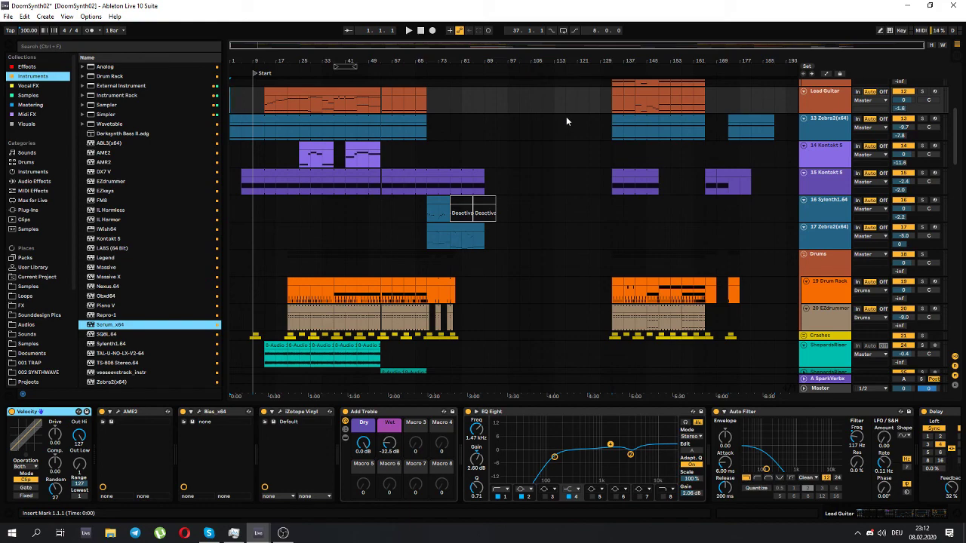
- Check the running recording in OBS and return to the Live arrangement
click(282, 533)
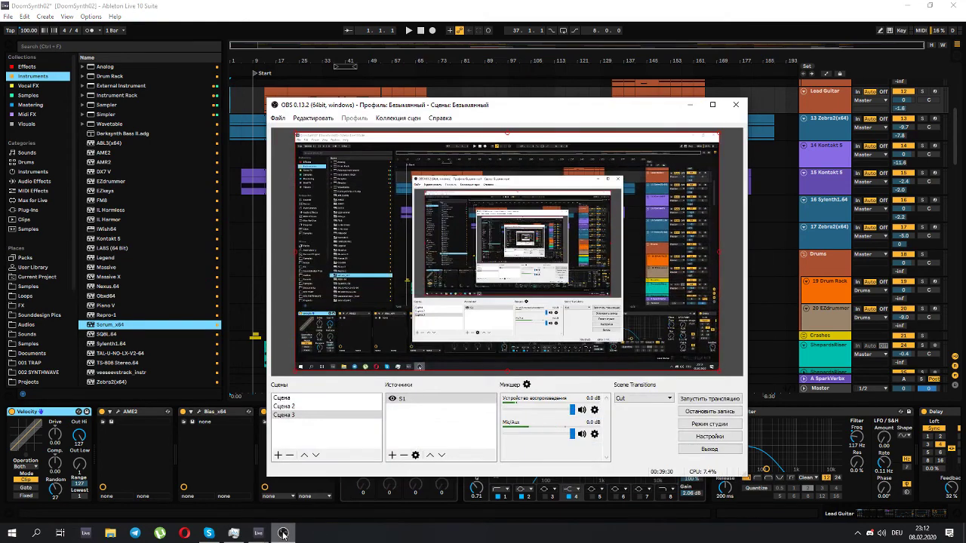
click(282, 532)
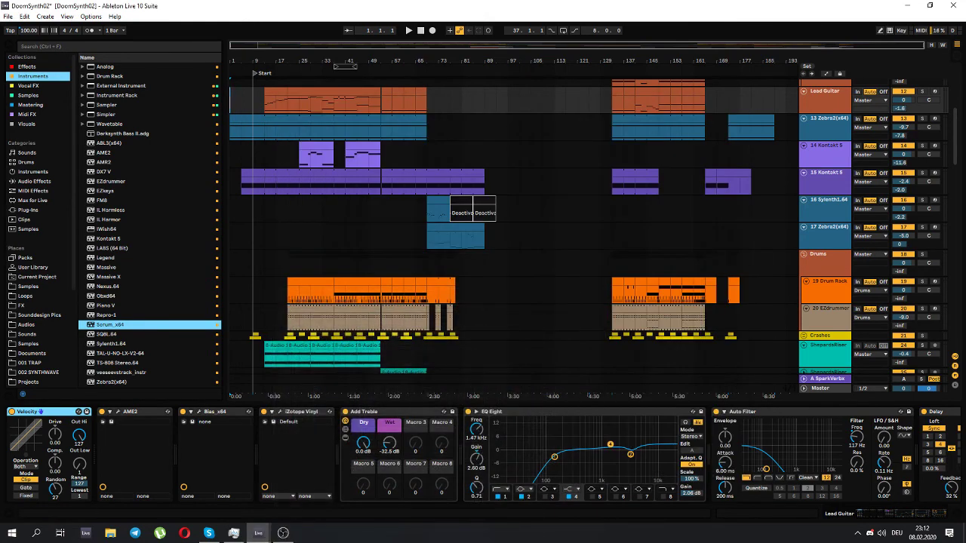
- Unfold the second ShepardsRiser track, number 25, and set the playback position to its first clip at bar 53
drag(955, 123, 940, 20)
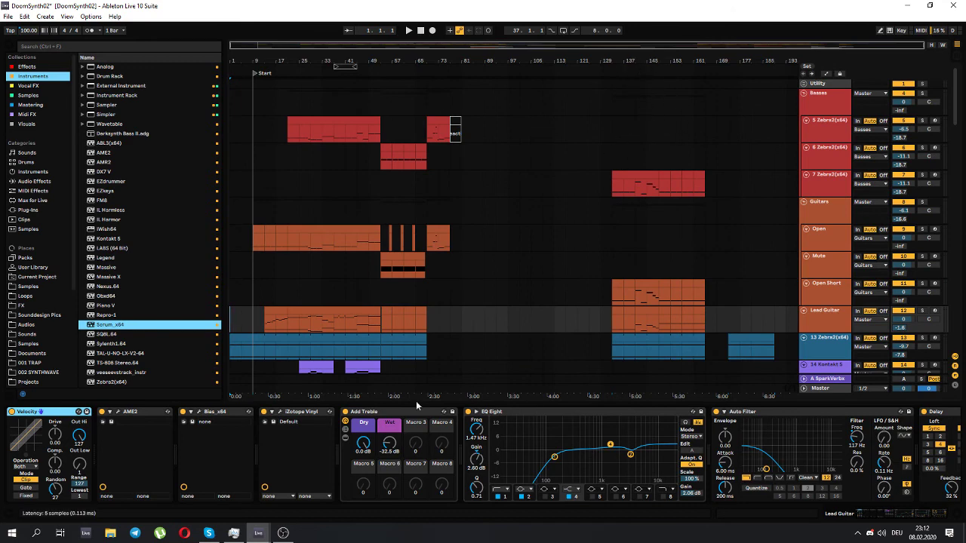
drag(956, 115, 945, 197)
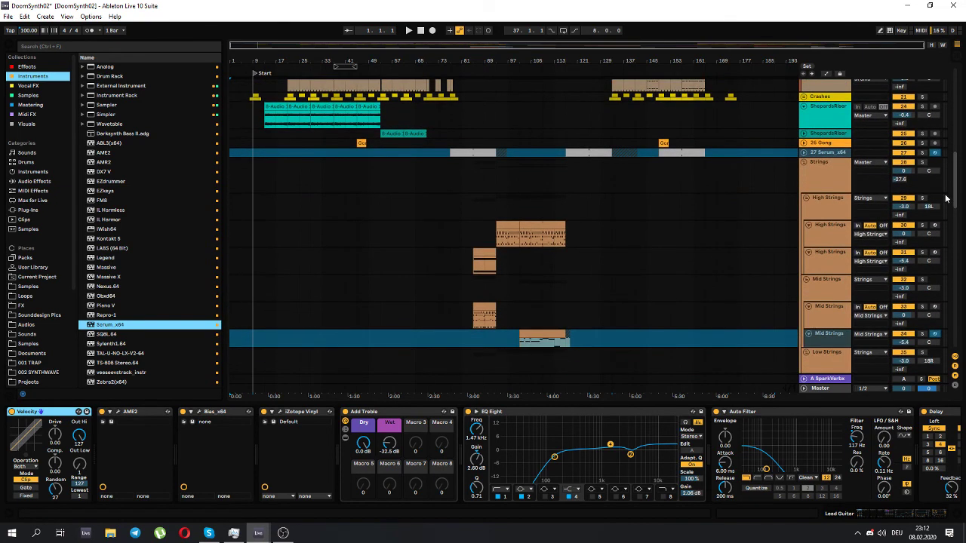
click(804, 134)
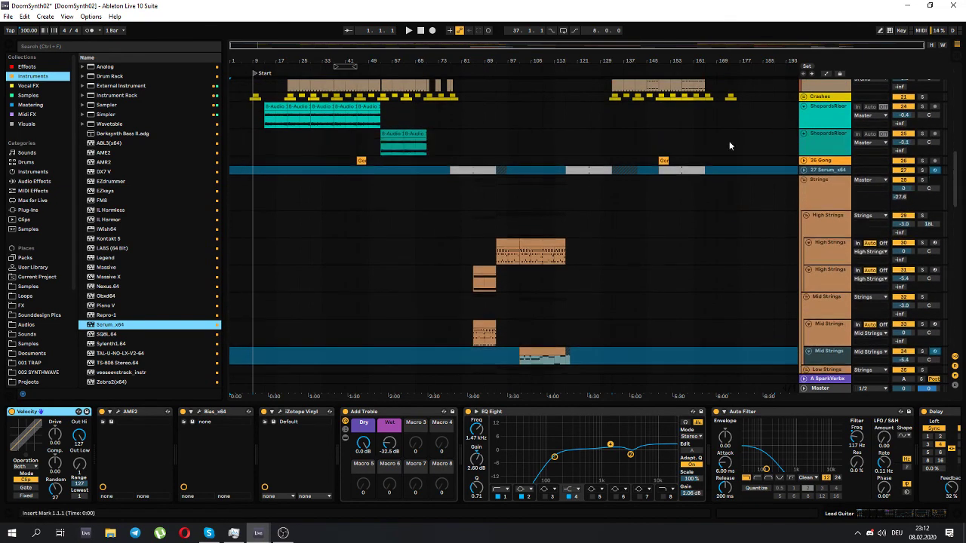
click(388, 150)
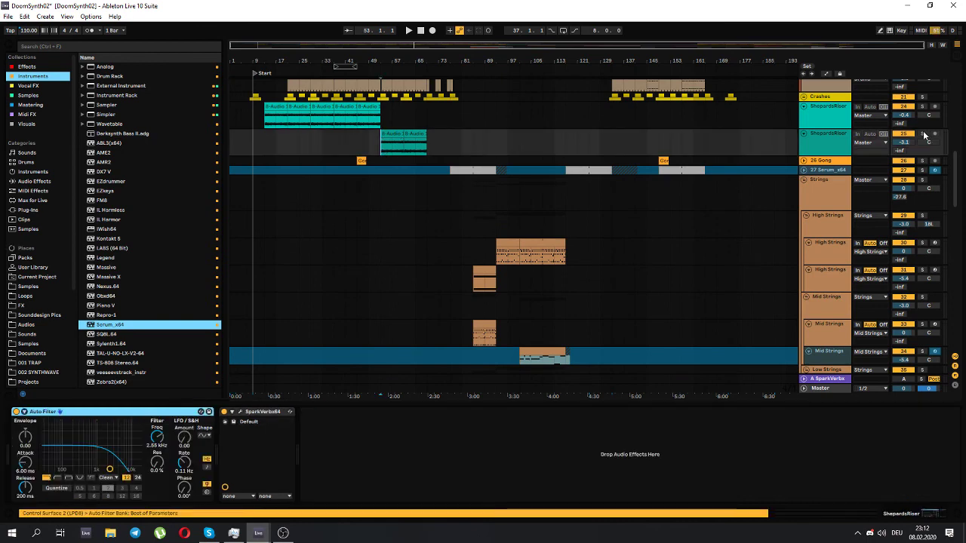
- Solo the first ShepardsRiser track, number 24, and play it from bar 53 and from bar 45
click(846, 118)
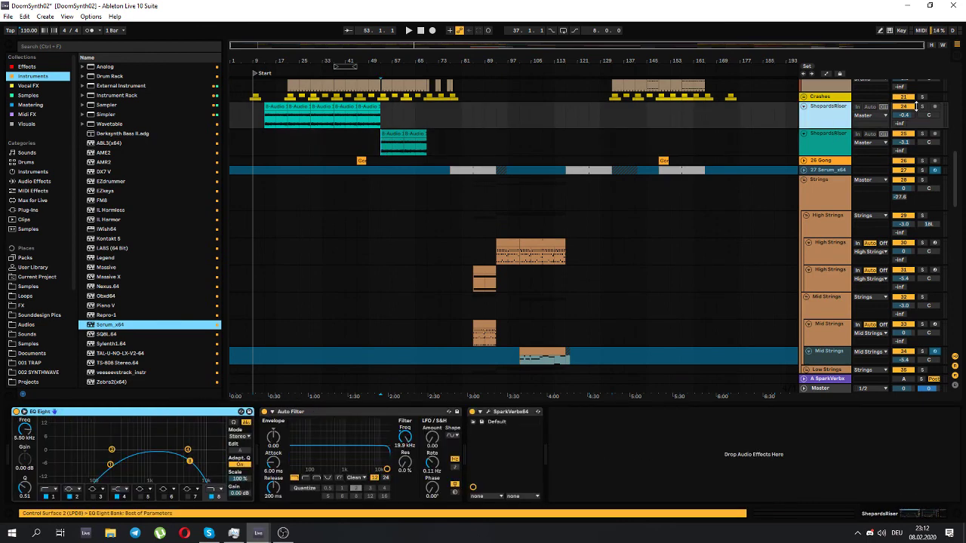
click(921, 107)
key(space)
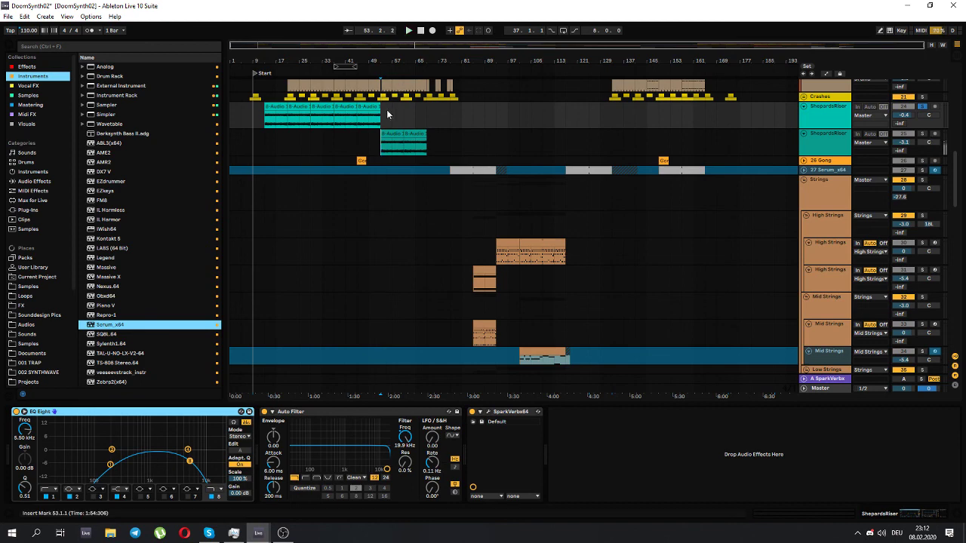
click(359, 122)
key(space)
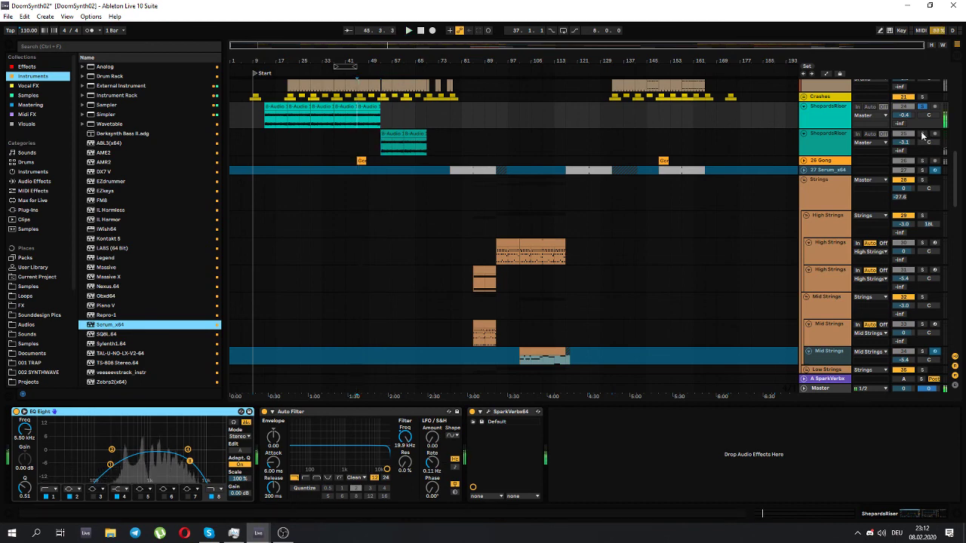
- Solo the second ShepardsRiser track, number 25, and play it from bar 53 with its Auto Filter and SparkVerb devices shown
click(921, 133)
click(382, 121)
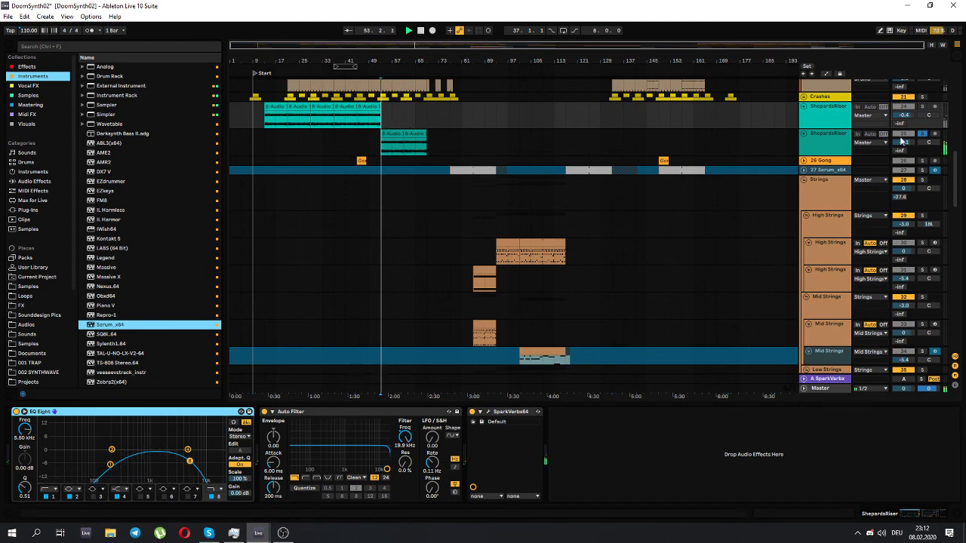
click(828, 148)
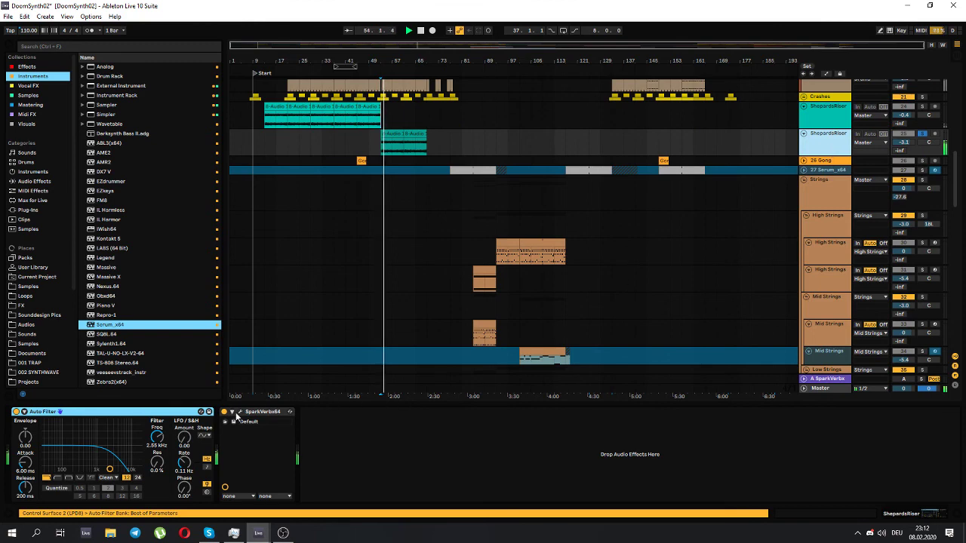
key(space)
scroll(496, 278, up, 8)
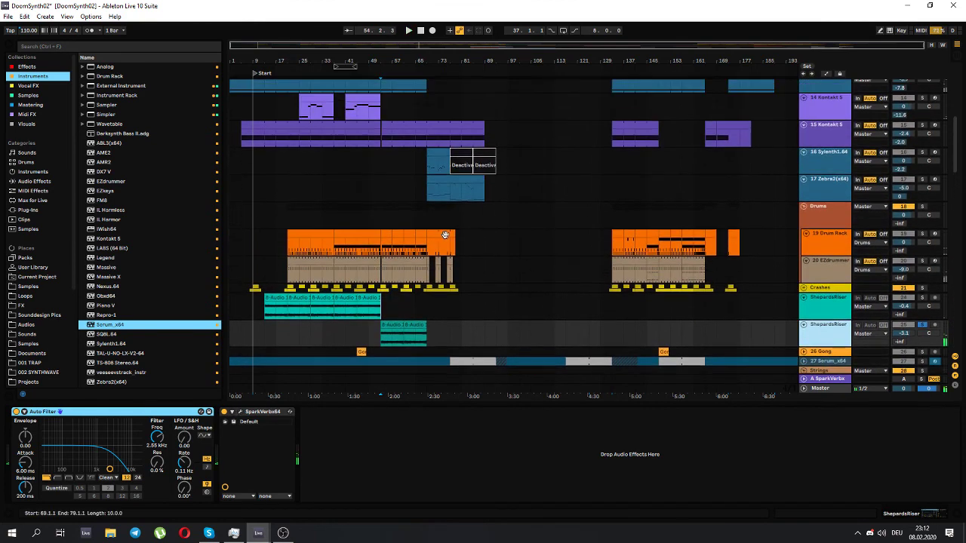
- Inspect the sample of the bar 53 clip on the second ShepardsRiser track, and return to that track's device chain
scroll(446, 236, up, 2)
scroll(447, 235, down, 2)
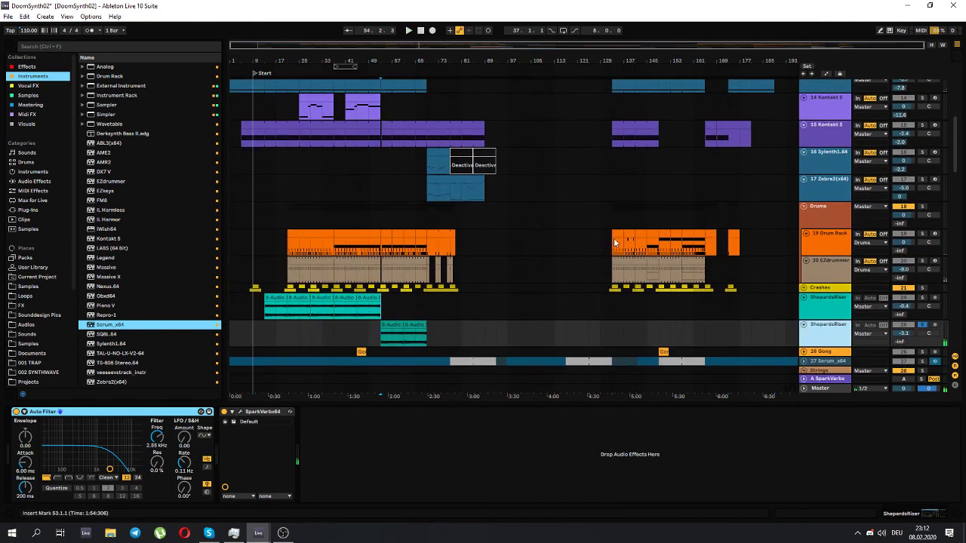
double_click(399, 330)
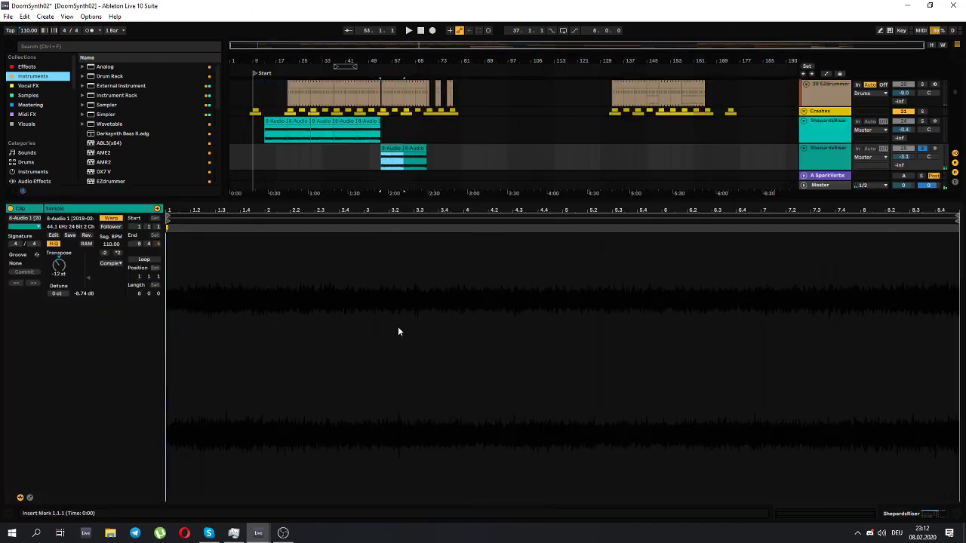
click(821, 164)
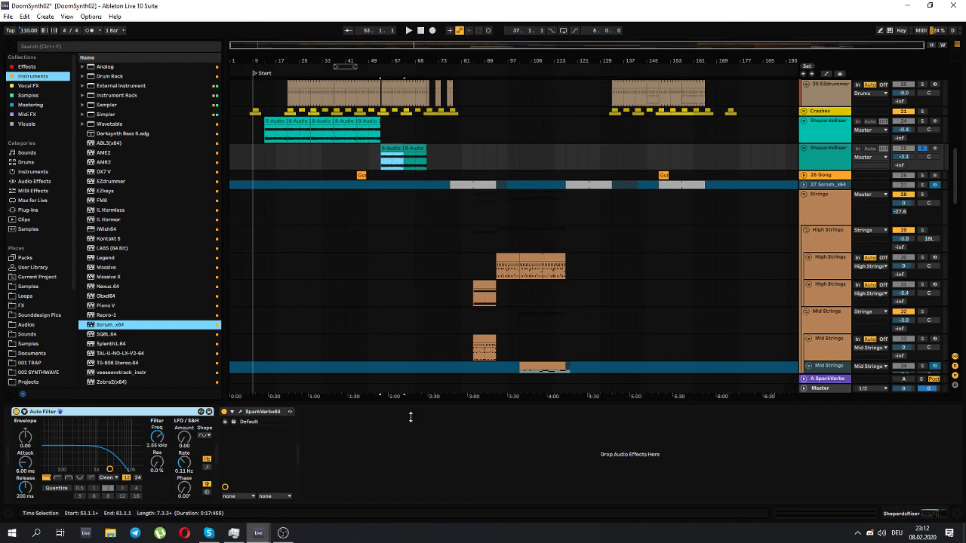
- Review the arrangement's tracks between the Strings group and the Basses and Guitars groups, ending at the Utility group
scroll(959, 283, up, 3)
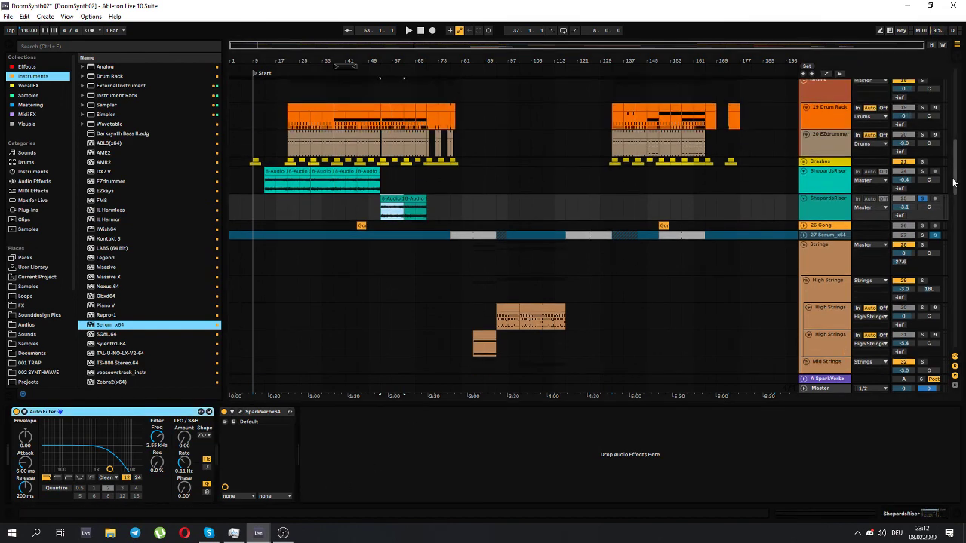
scroll(959, 283, up, 5)
click(438, 134)
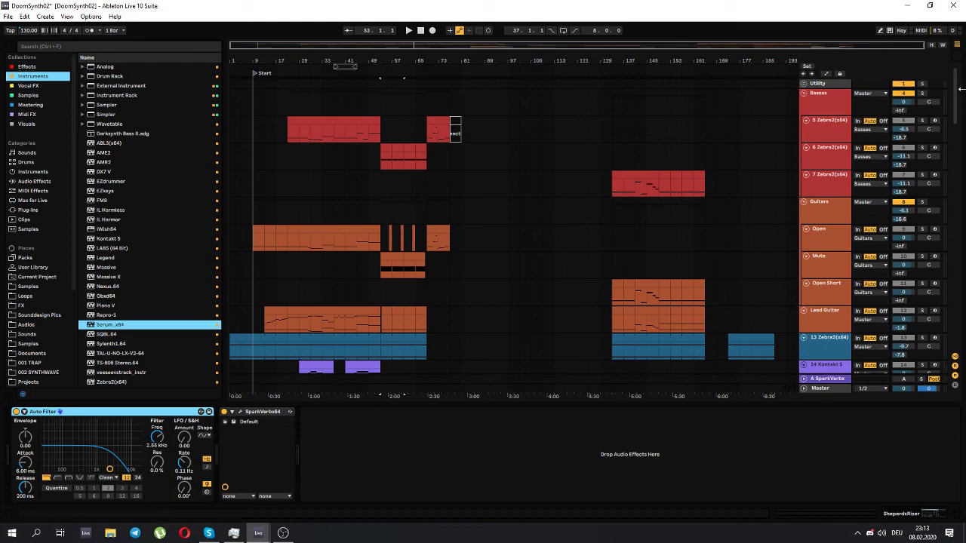
drag(956, 91, 925, 109)
scroll(925, 110, down, 8)
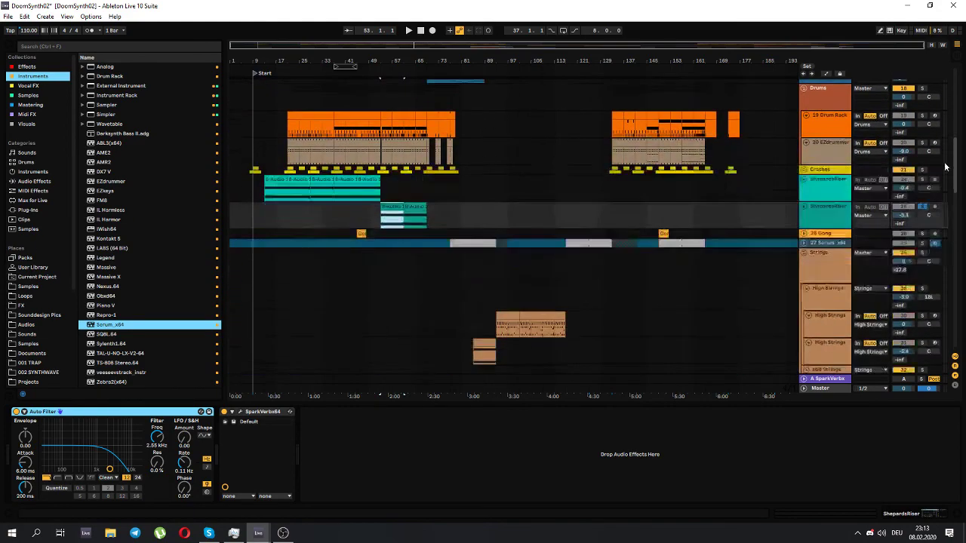
drag(945, 161, 943, 59)
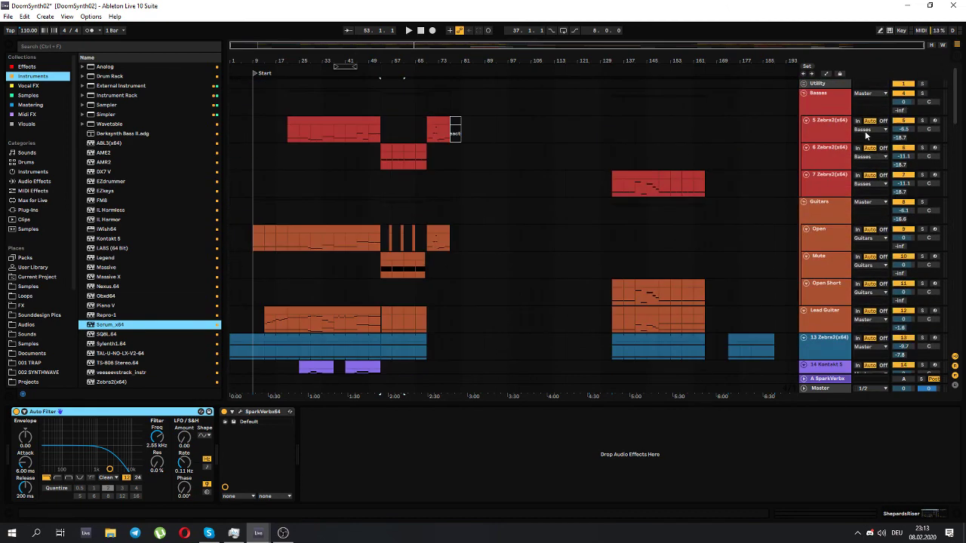
- Unfold the Utility group to show its two MIDI tracks, and fold it again
click(803, 83)
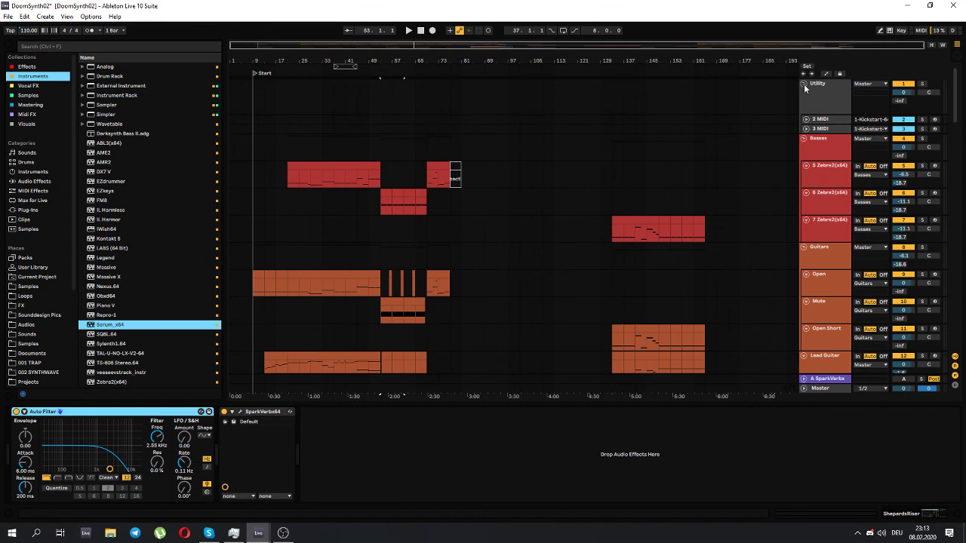
click(804, 84)
click(803, 84)
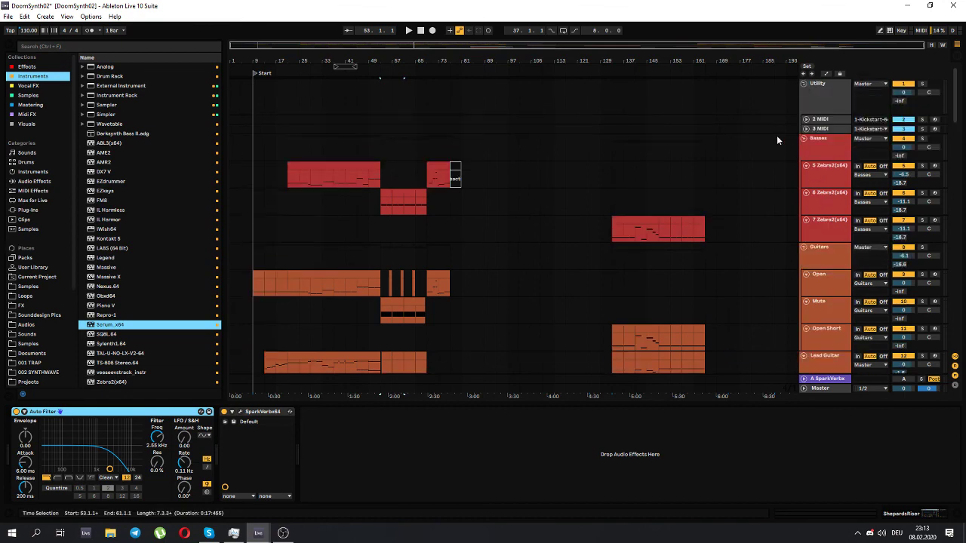
click(805, 82)
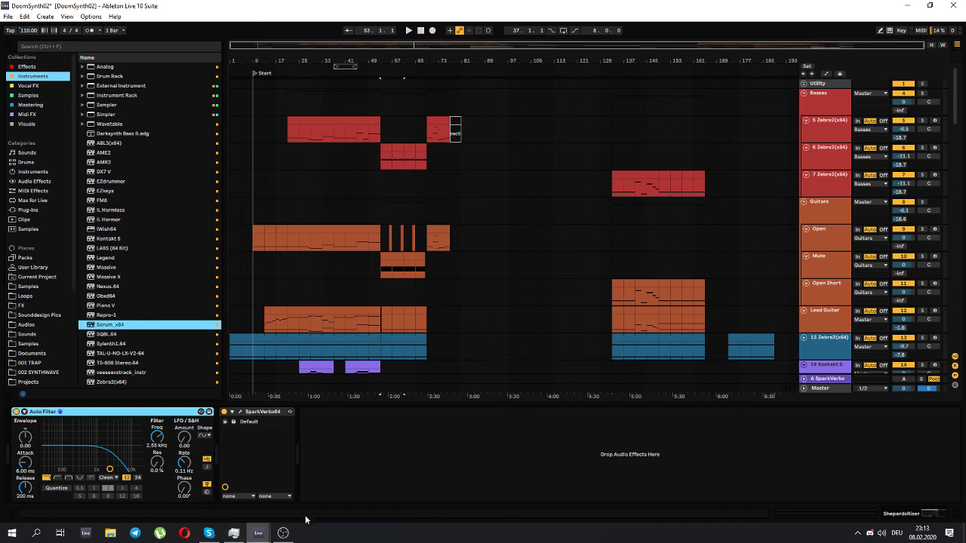
- Switch to the OBS window with the running recording
click(283, 532)
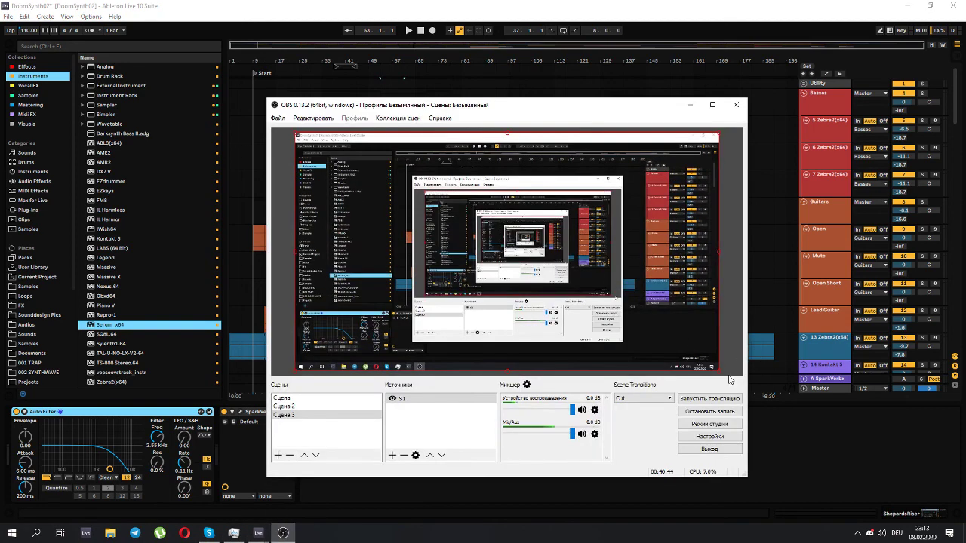